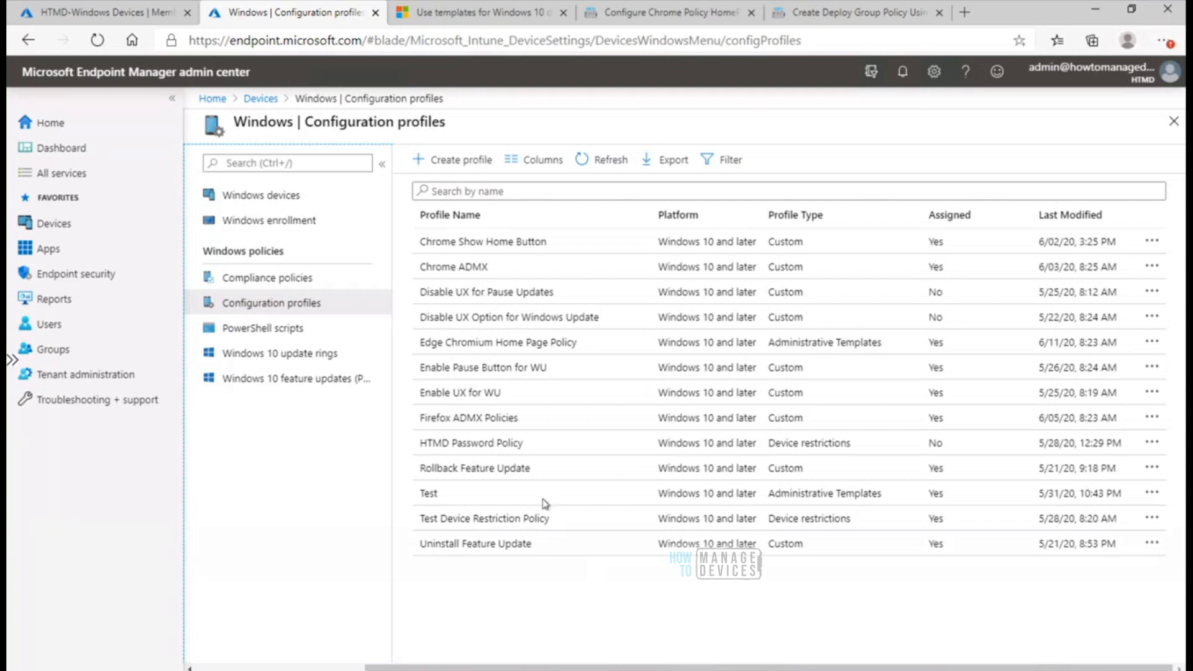
Open the Edge Chromium Home Page Policy profile's overview, and switch to the New Azure AD Registered remote desktop session.
{"action": "left_click", "coordinate": [560, 343]}
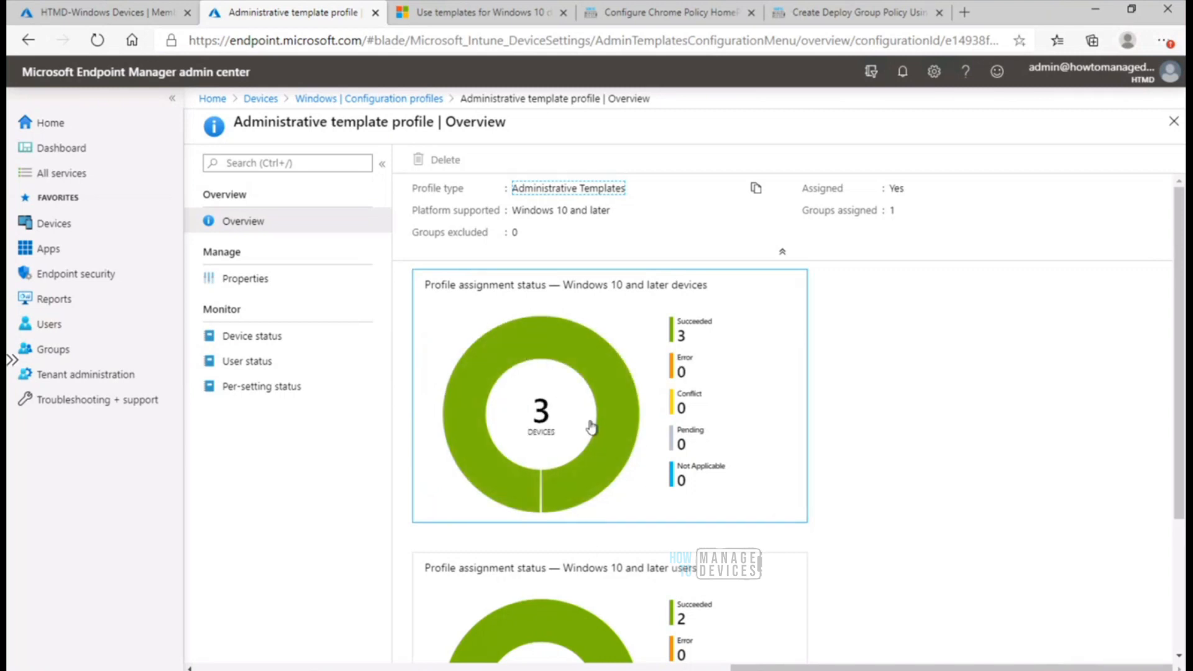
{"action": "left_click", "coordinate": [681, 670]}
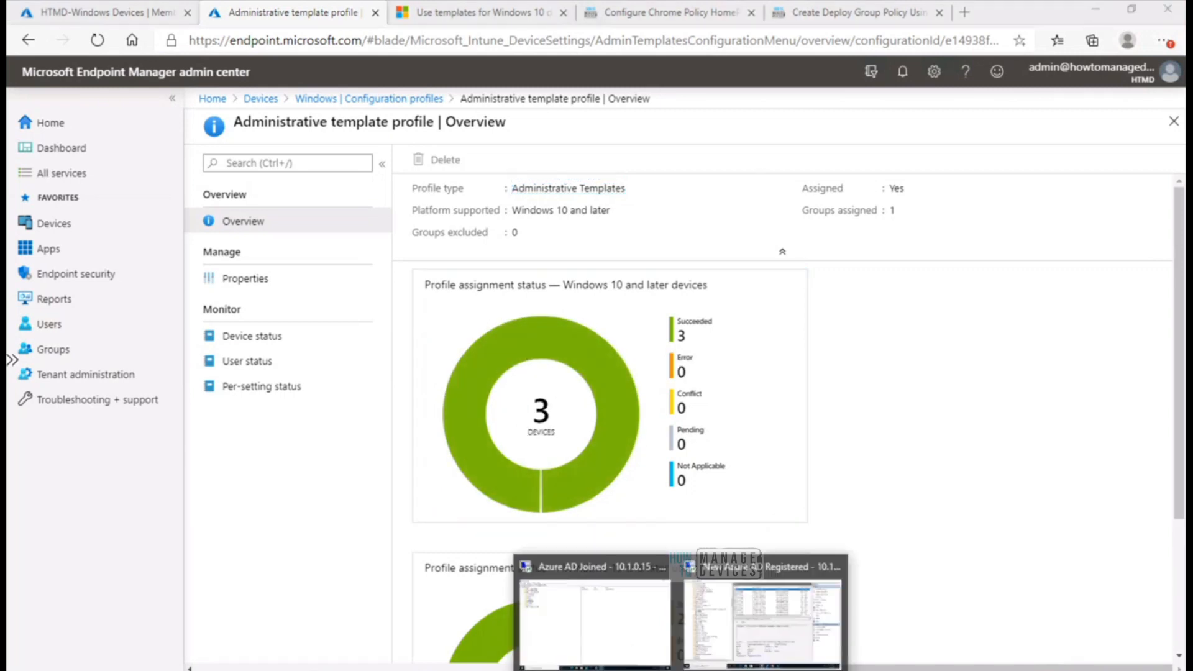
{"action": "left_click", "coordinate": [783, 642]}
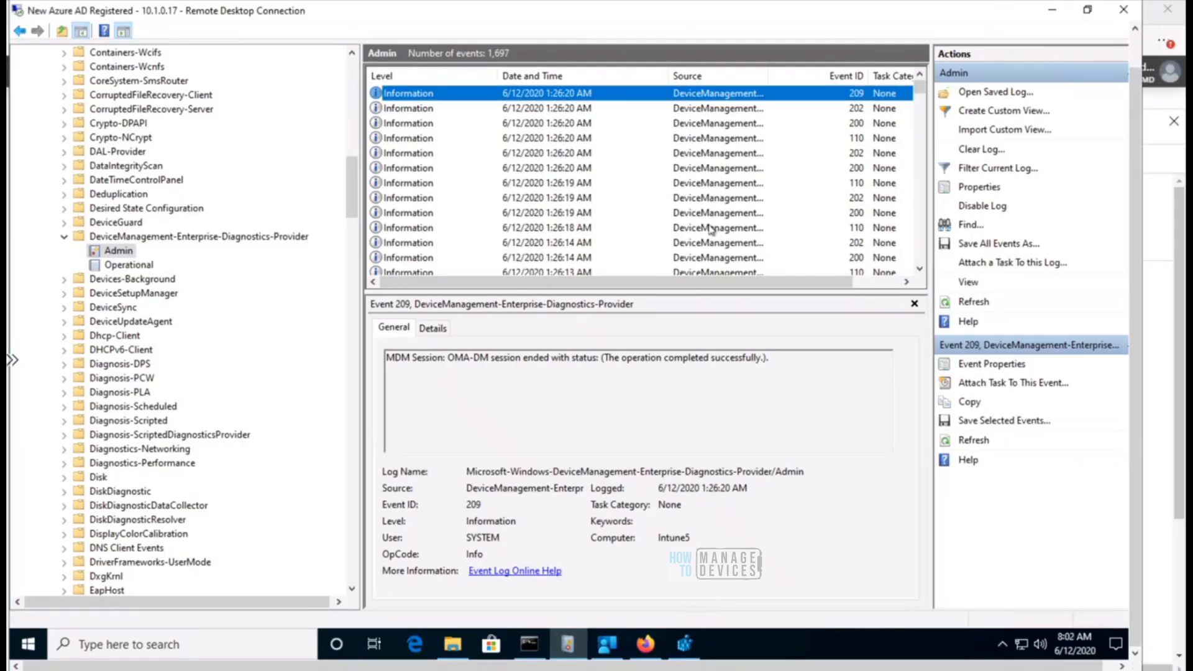
{"action": "left_click", "coordinate": [415, 647]}
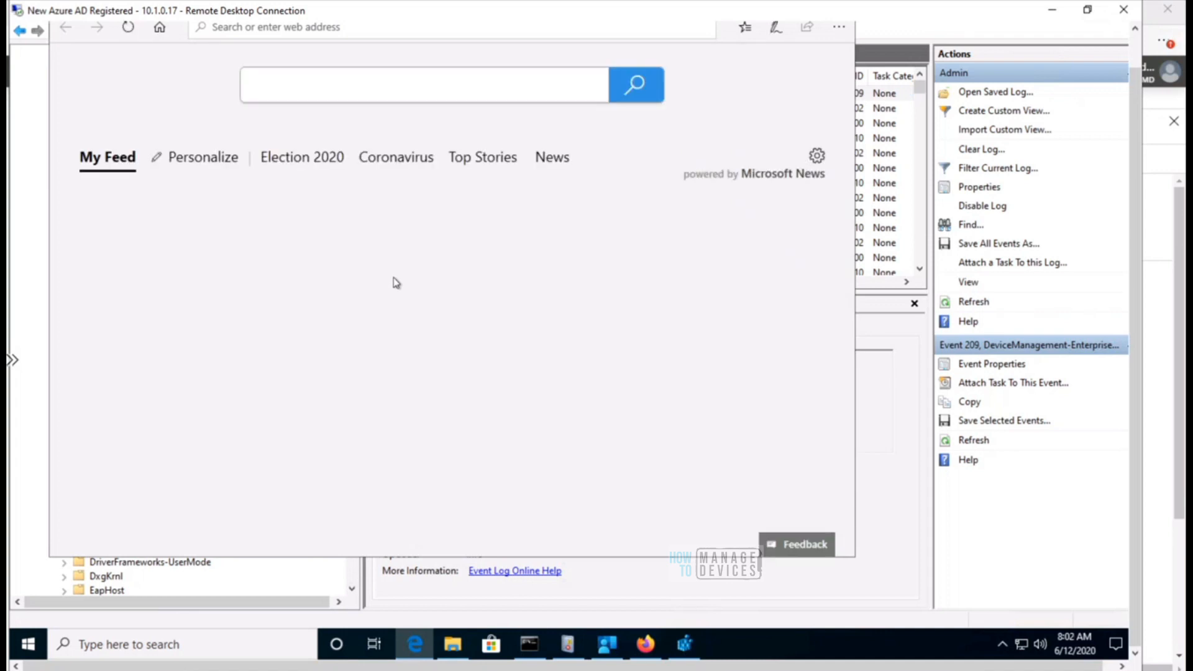
{"action": "left_click_drag", "start_coordinate": [1135, 248], "coordinate": [1139, 174]}
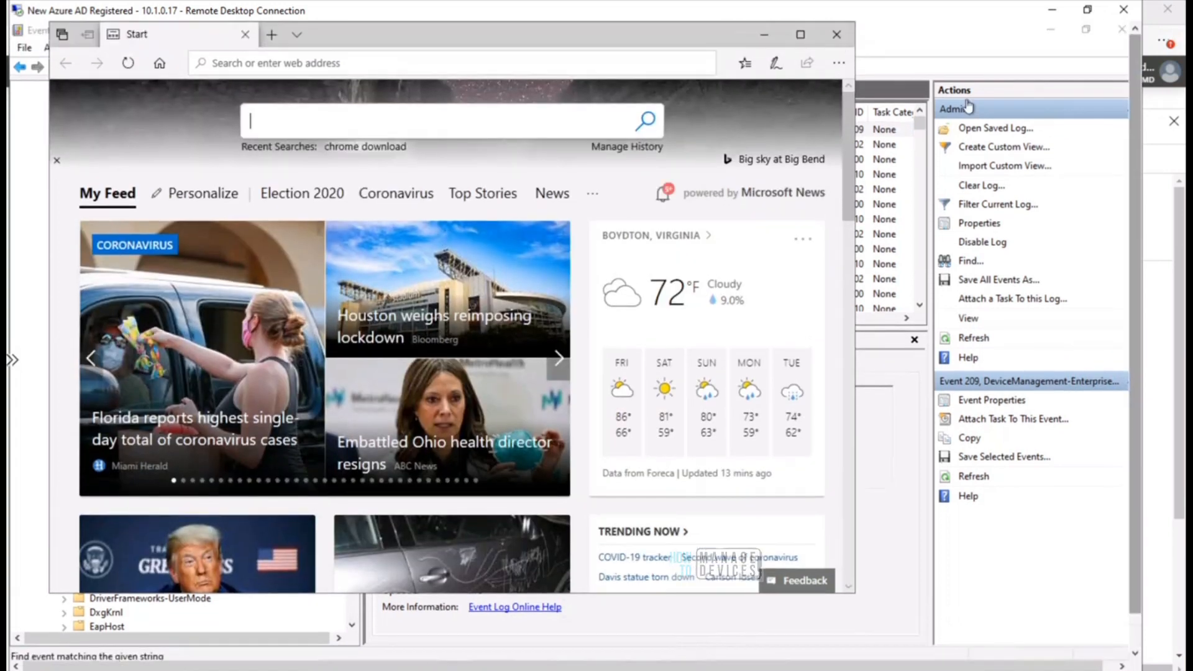
{"action": "left_click", "coordinate": [837, 35]}
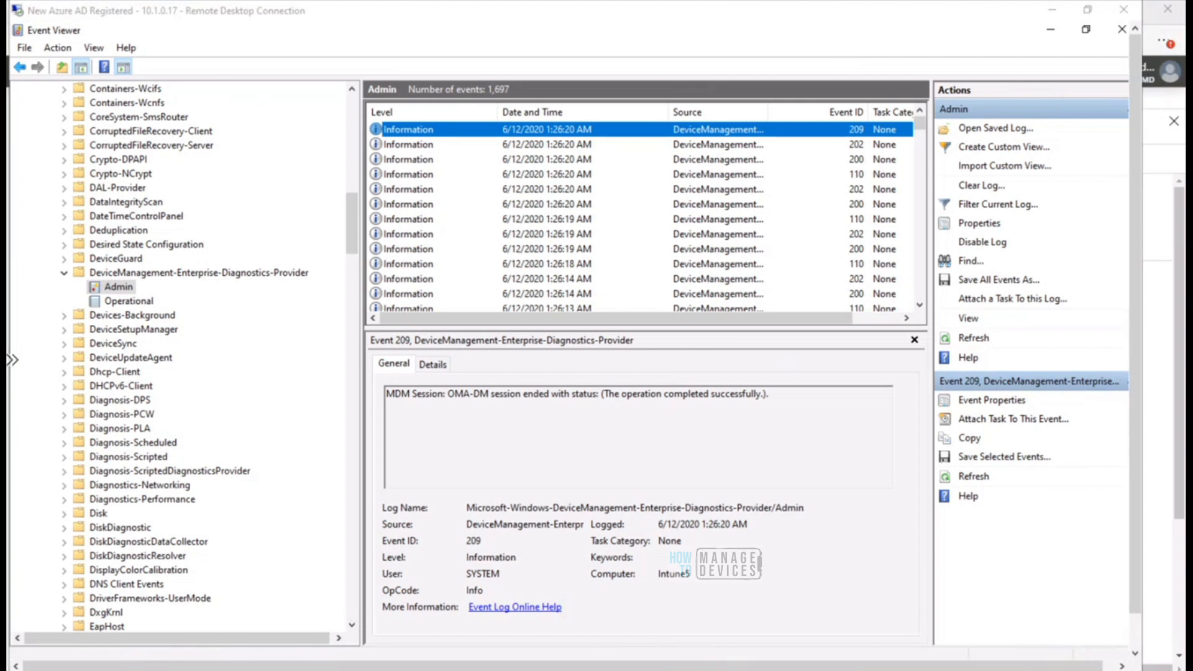
Switch to the Azure AD Joined remote desktop session and open the settings page of its Edge browser.
{"action": "mouse_move", "coordinate": [621, 665]}
{"action": "left_click", "coordinate": [608, 639]}
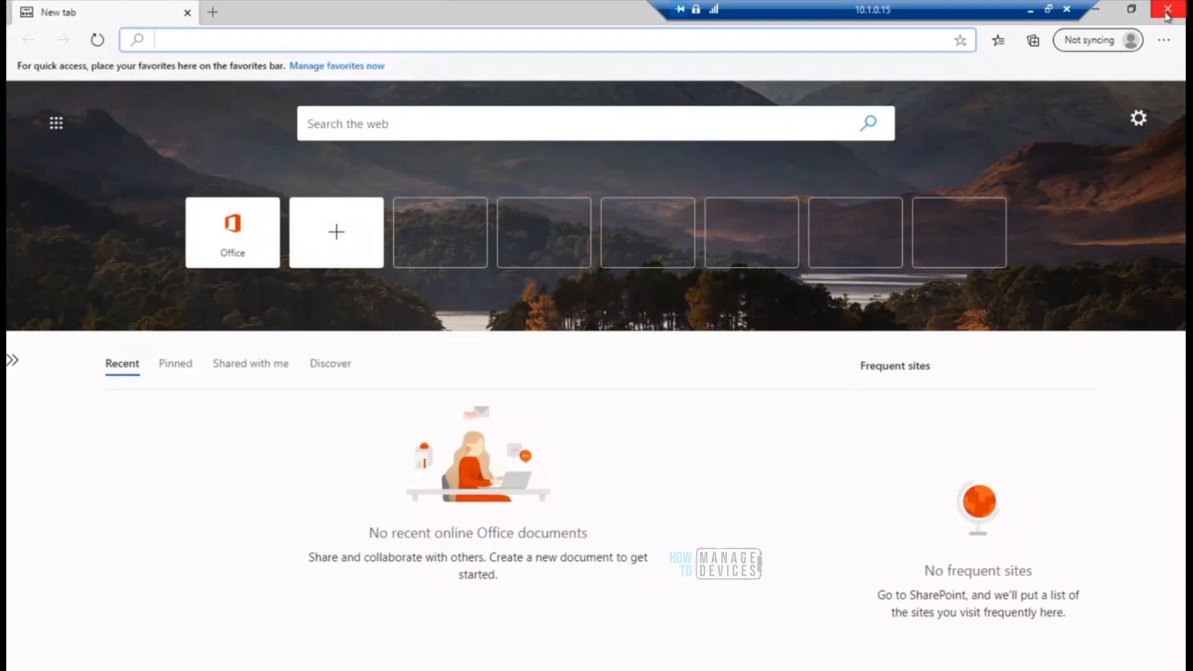
{"action": "left_click", "coordinate": [1164, 39]}
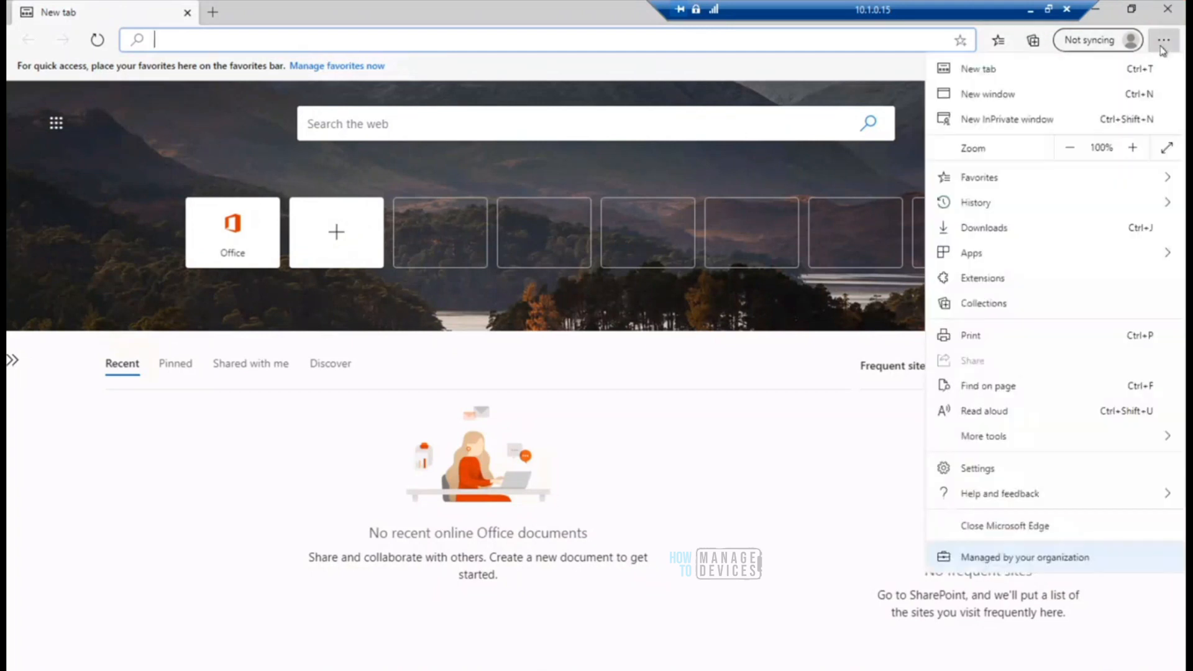
{"action": "left_click", "coordinate": [1026, 472]}
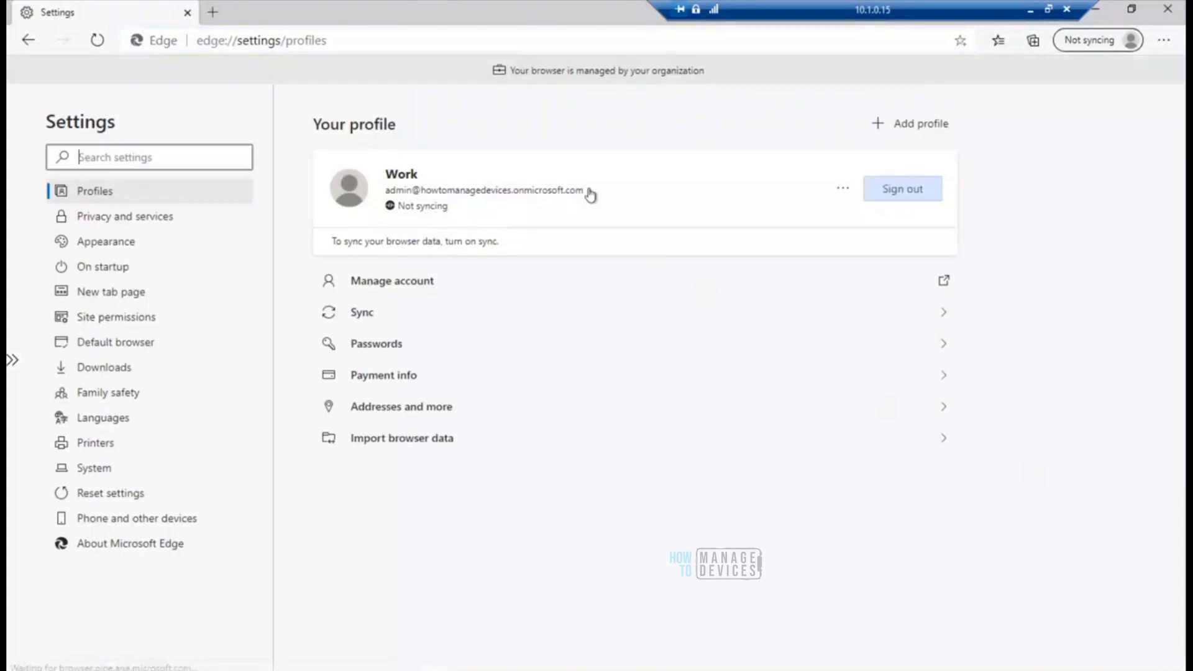
Try to load the page edge://settings/policy.
{"action": "left_click", "coordinate": [337, 38]}
{"action": "left_click", "coordinate": [338, 38]}
{"action": "key", "text": "BackSpace"}
{"action": "key", "text": "BackSpace"}
{"action": "key", "text": "BackSpace"}
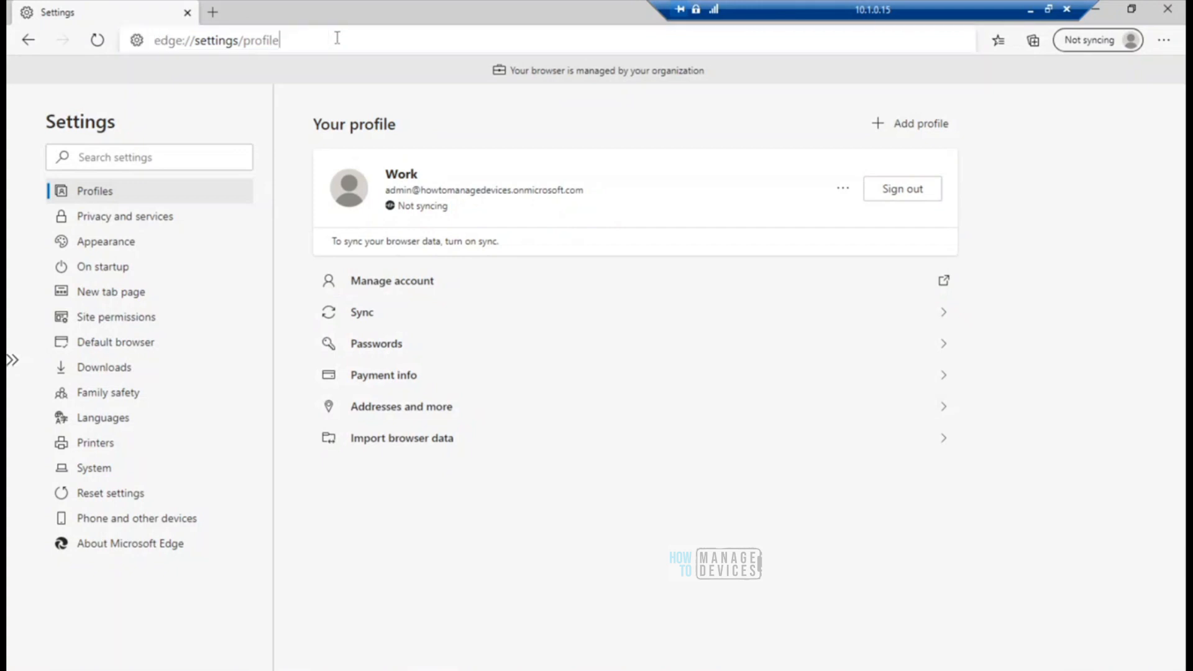
{"action": "key", "text": "BackSpace"}
{"action": "key", "text": "BackSpace"}
{"action": "key", "text": "BackSpace"}
{"action": "key", "text": "BackSpace"}
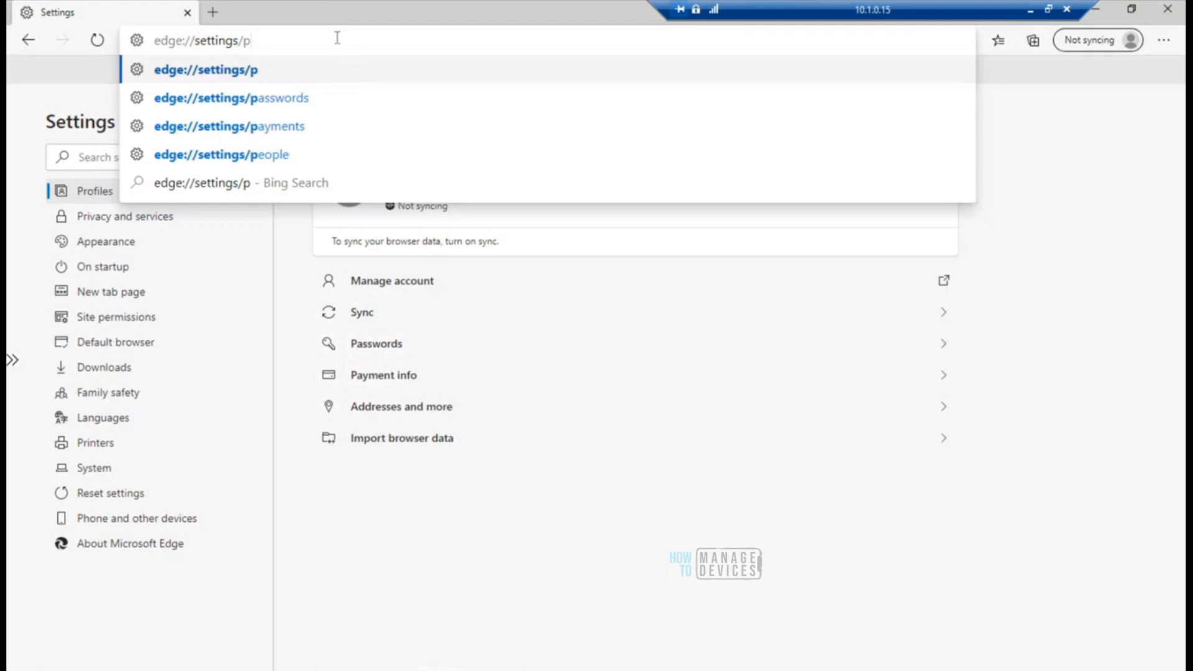
{"action": "type", "text": "olicie"}
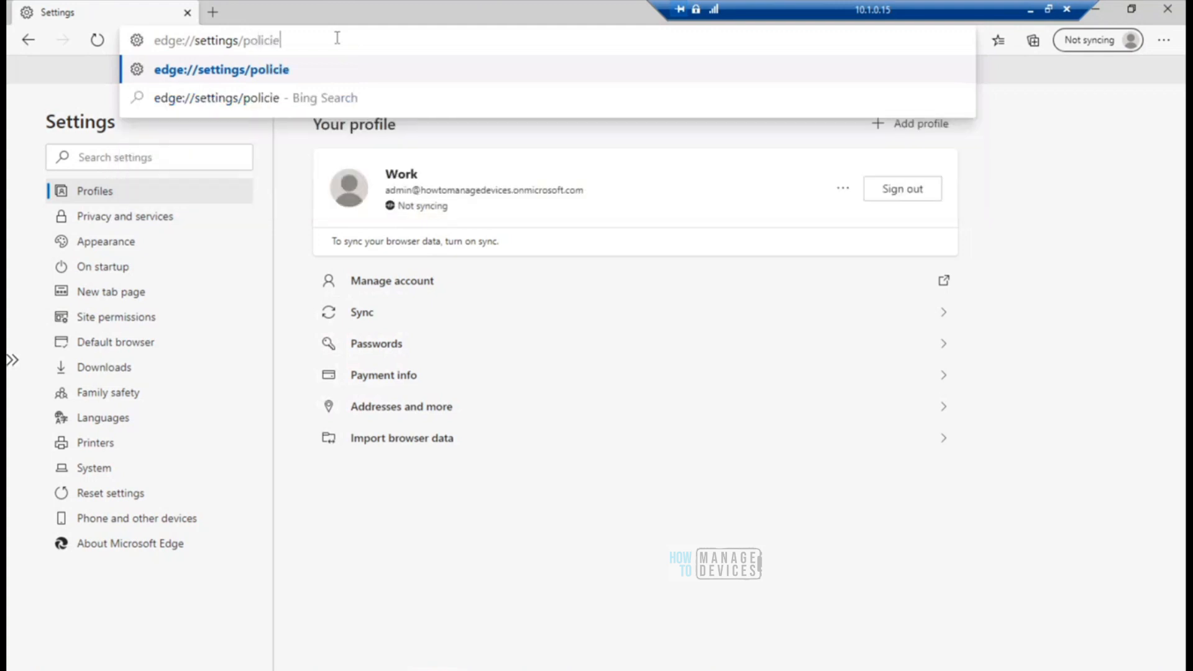
{"action": "key", "text": "BackSpace"}
{"action": "key", "text": "BackSpace"}
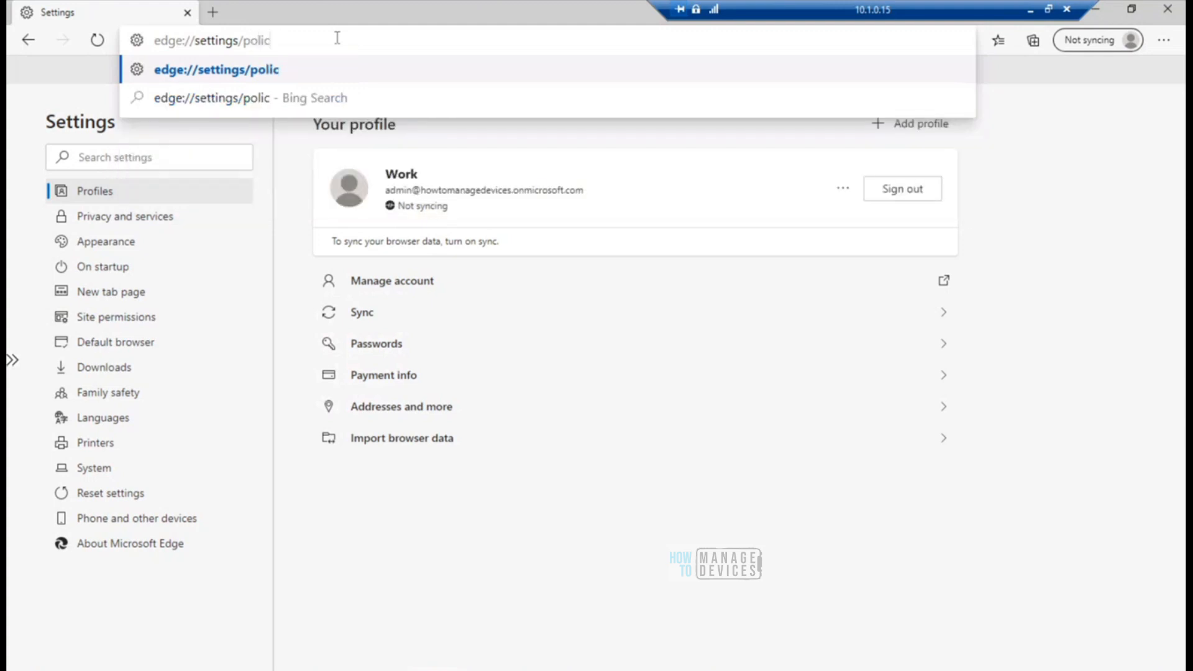
{"action": "type", "text": "y"}
{"action": "key", "text": "Return"}
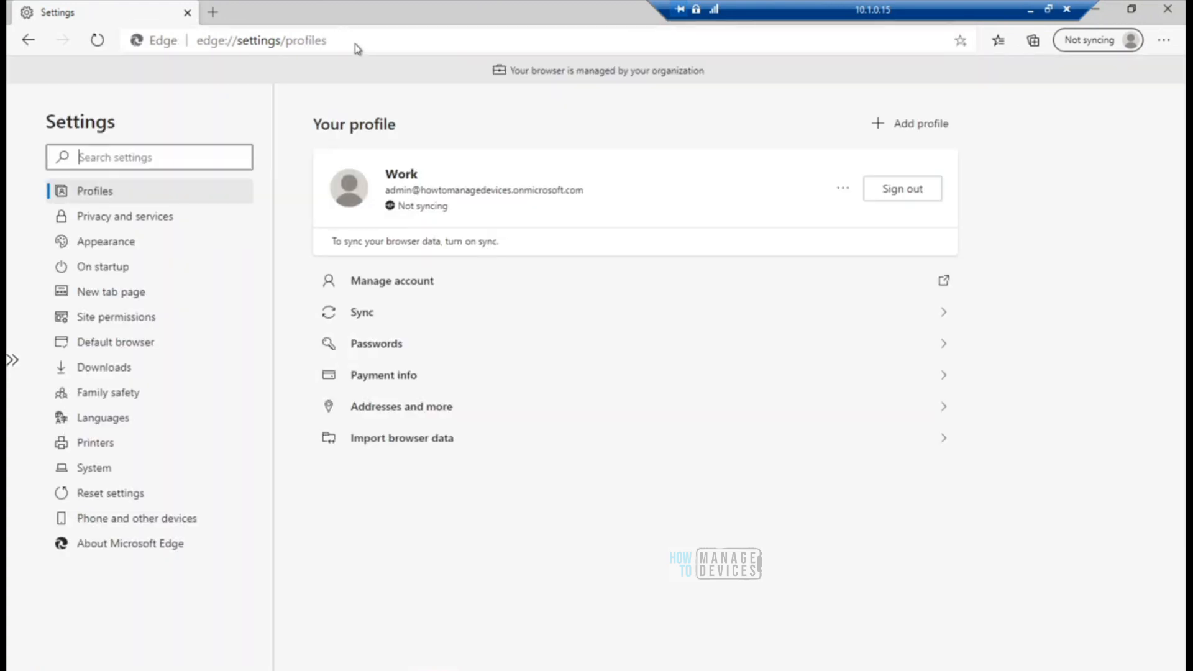
Try to load the page edge://settings/policies.
{"action": "left_click", "coordinate": [356, 42]}
{"action": "left_click", "coordinate": [356, 42]}
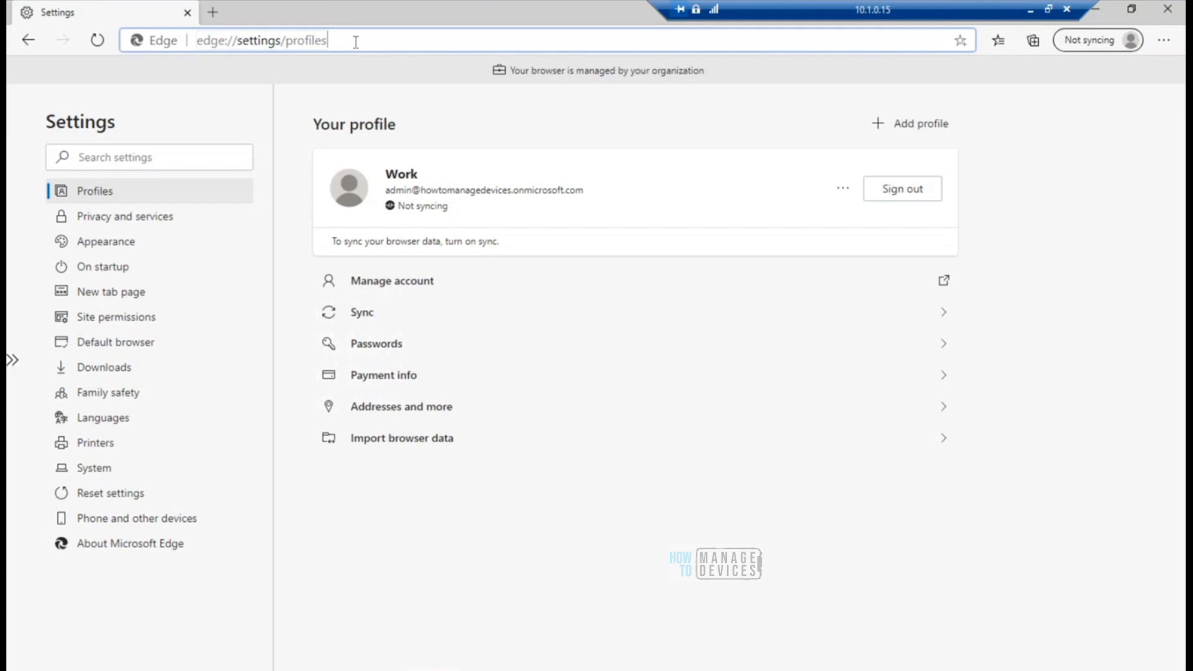
{"action": "key", "text": "BackSpace"}
{"action": "key", "text": "BackSpace"}
{"action": "key", "text": "BackSpace"}
{"action": "key", "text": "BackSpace"}
{"action": "key", "text": "BackSpace"}
{"action": "key", "text": "BackSpace"}
{"action": "key", "text": "BackSpace"}
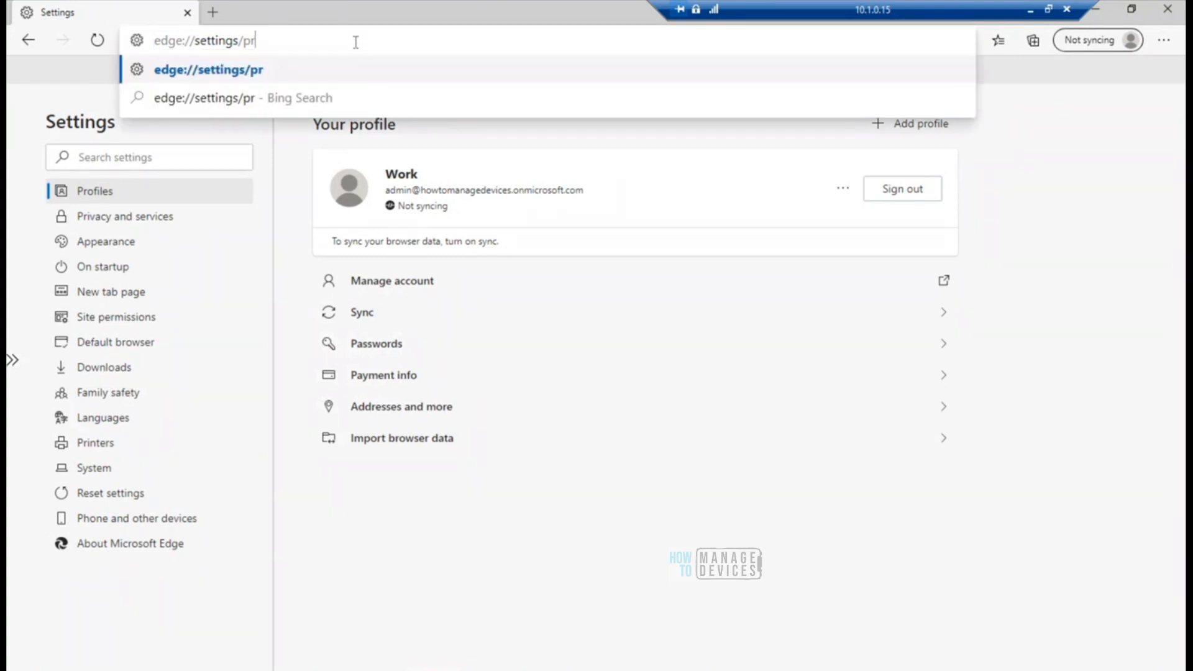
{"action": "type", "text": "ol"}
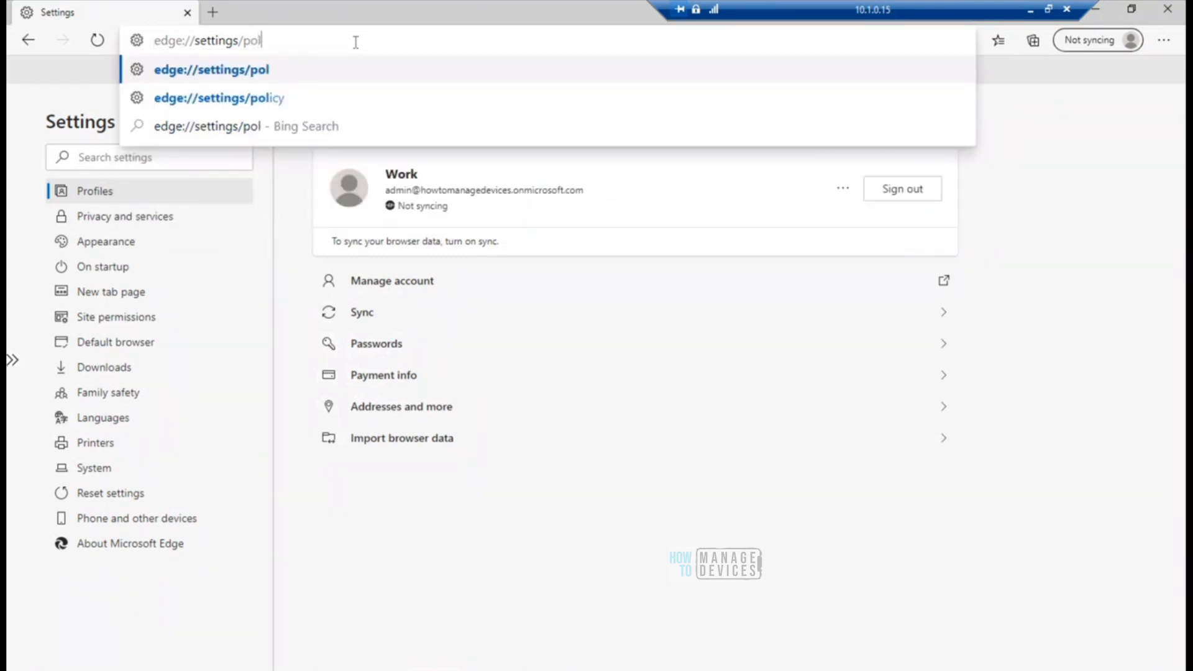
{"action": "type", "text": "i"}
{"action": "type", "text": "cies"}
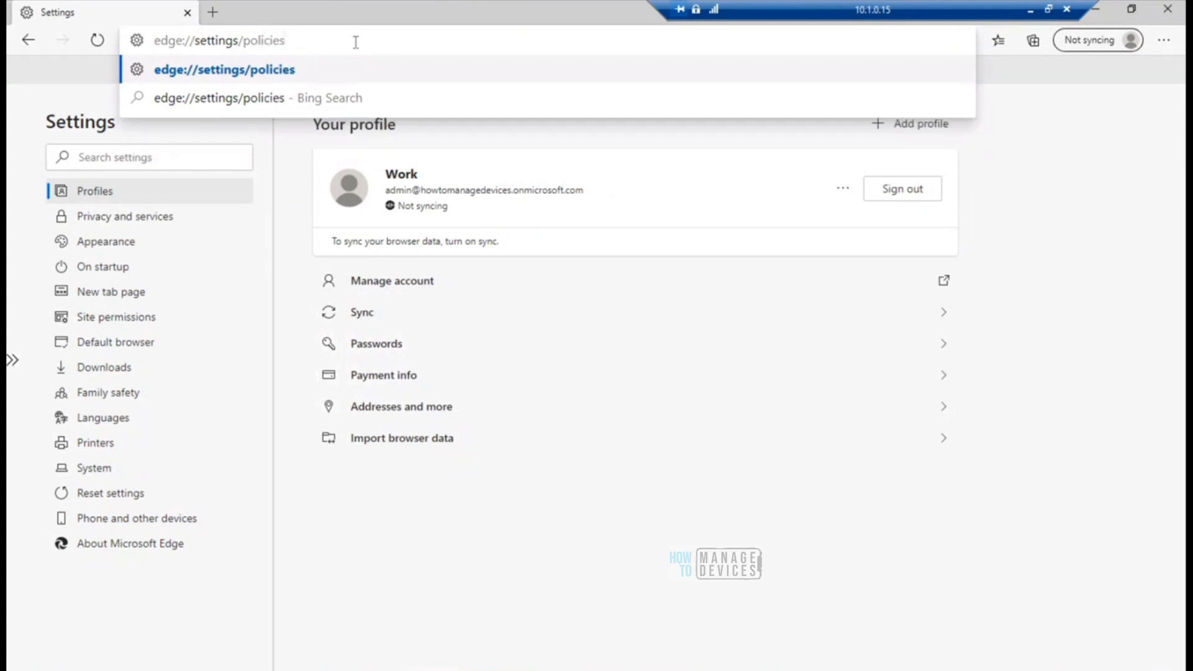
{"action": "key", "text": "BackSpace"}
{"action": "type", "text": "s"}
{"action": "key", "text": "Return"}
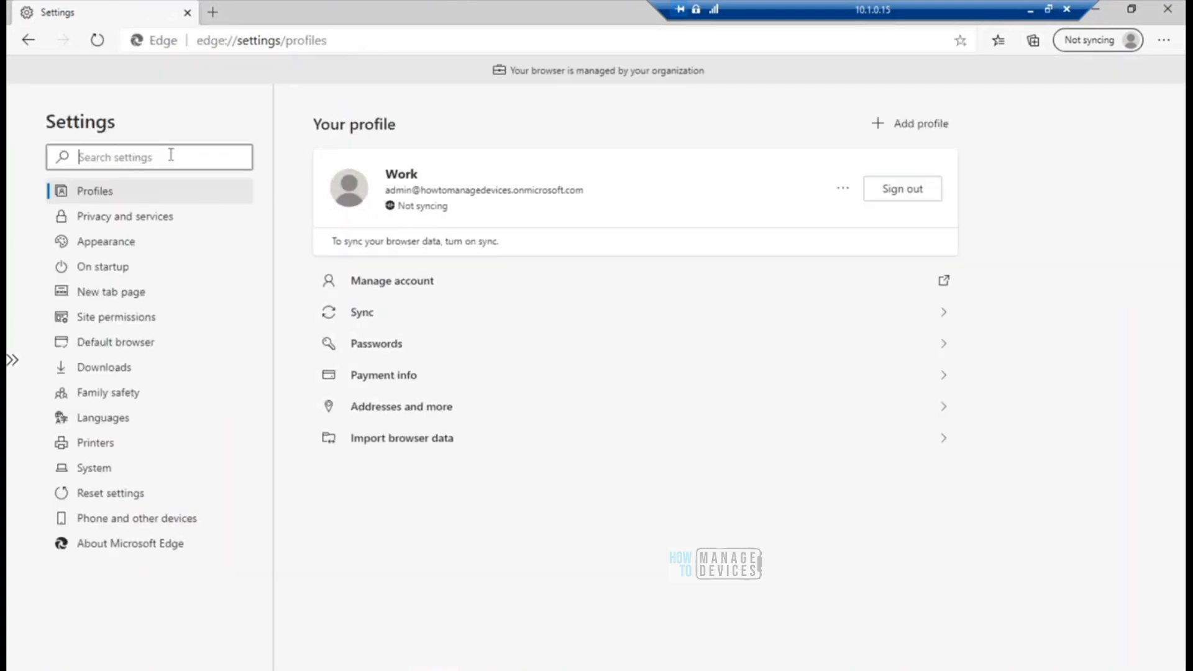
Search the browser settings for "policy", and minimize the browser window to get to Registry Editor.
{"action": "type", "text": "policy"}
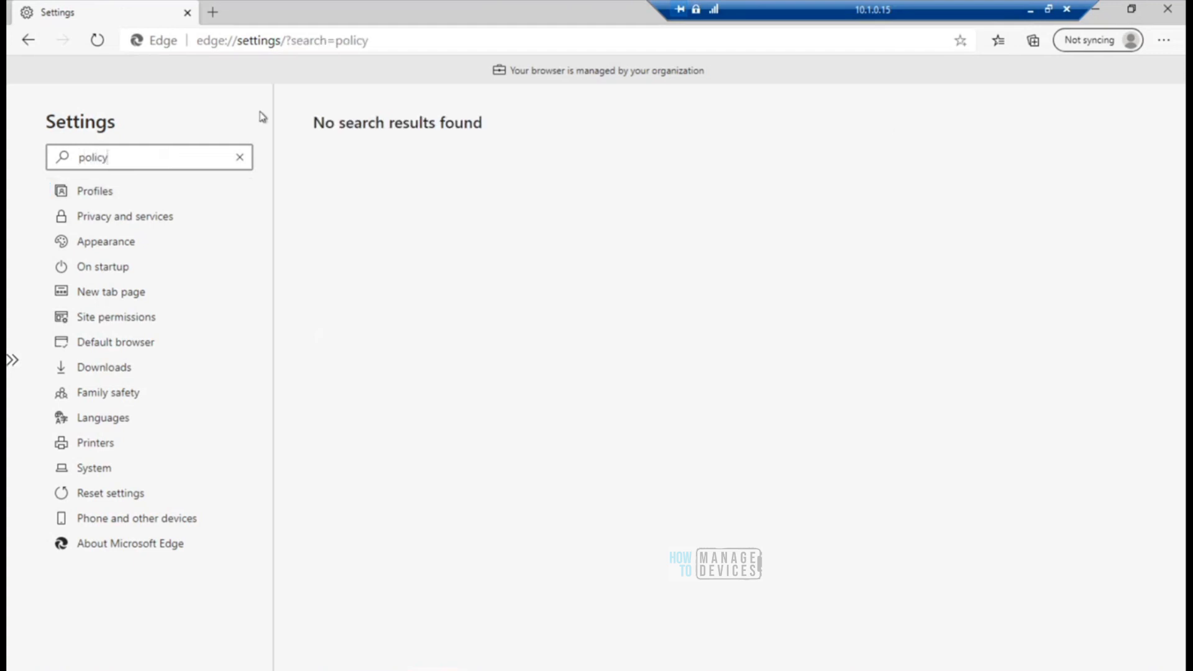
{"action": "left_click", "coordinate": [1101, 15]}
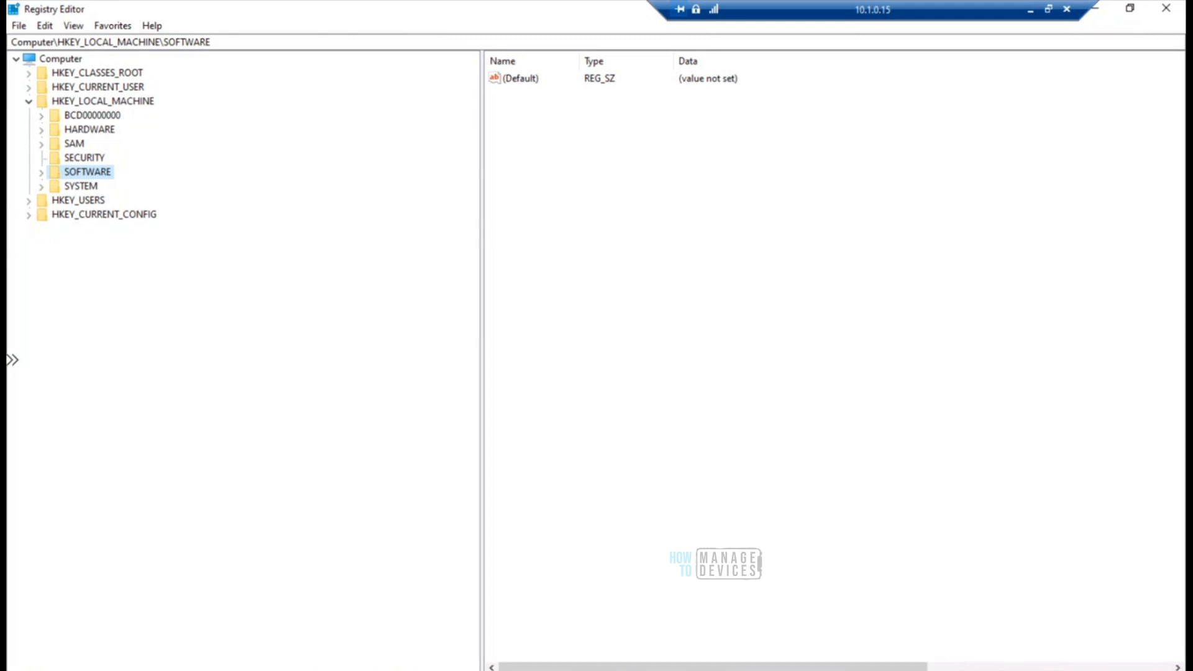
Go to the registry key HKEY_LOCAL_MACHINE\SOFTWARE\Microsoft\PolicyManager\AdmxDefault.
{"action": "mouse_move", "coordinate": [604, 670]}
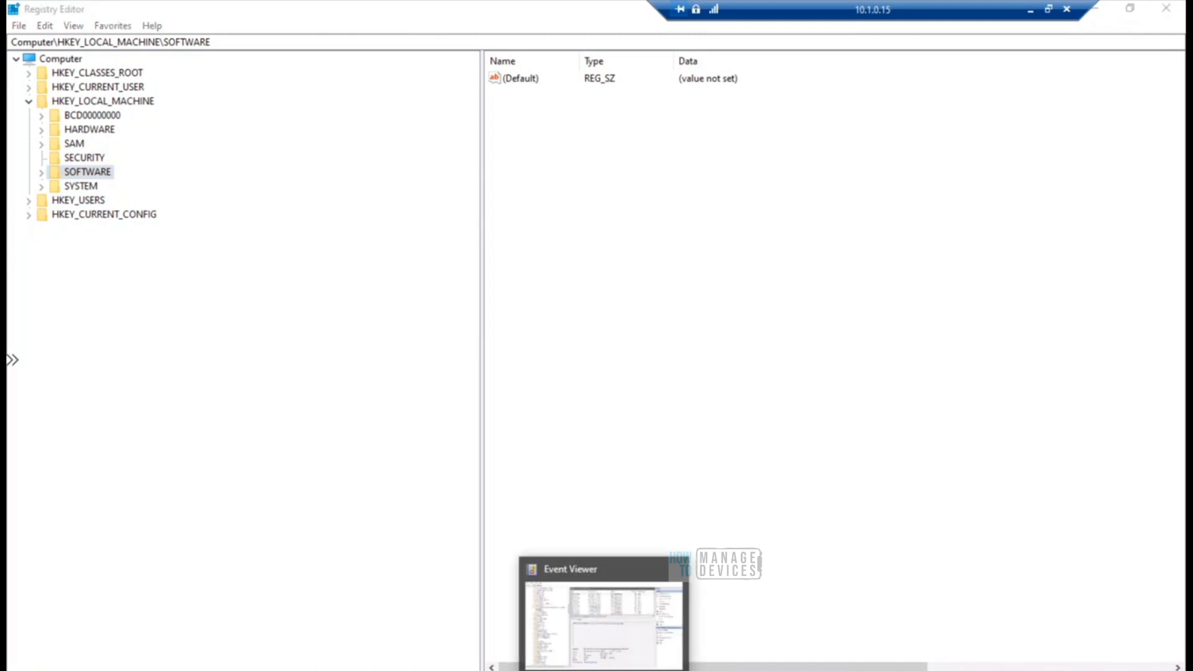
{"action": "left_click", "coordinate": [574, 669]}
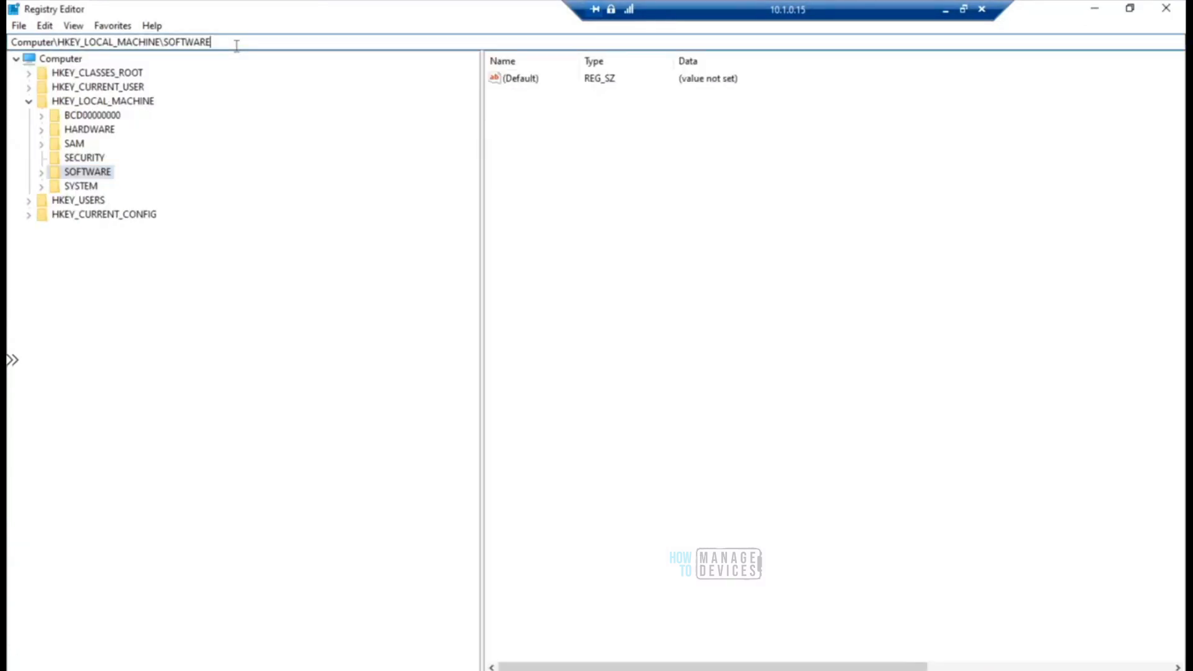
{"action": "type", "text": "microsoft"}
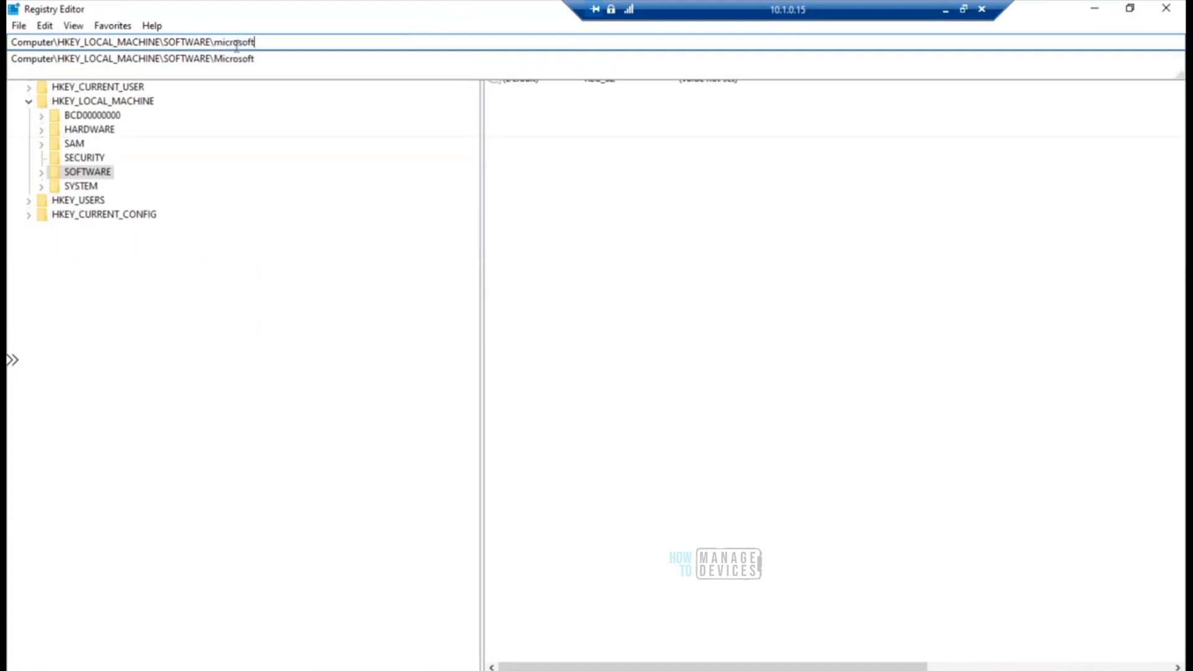
{"action": "type", "text": "\\"}
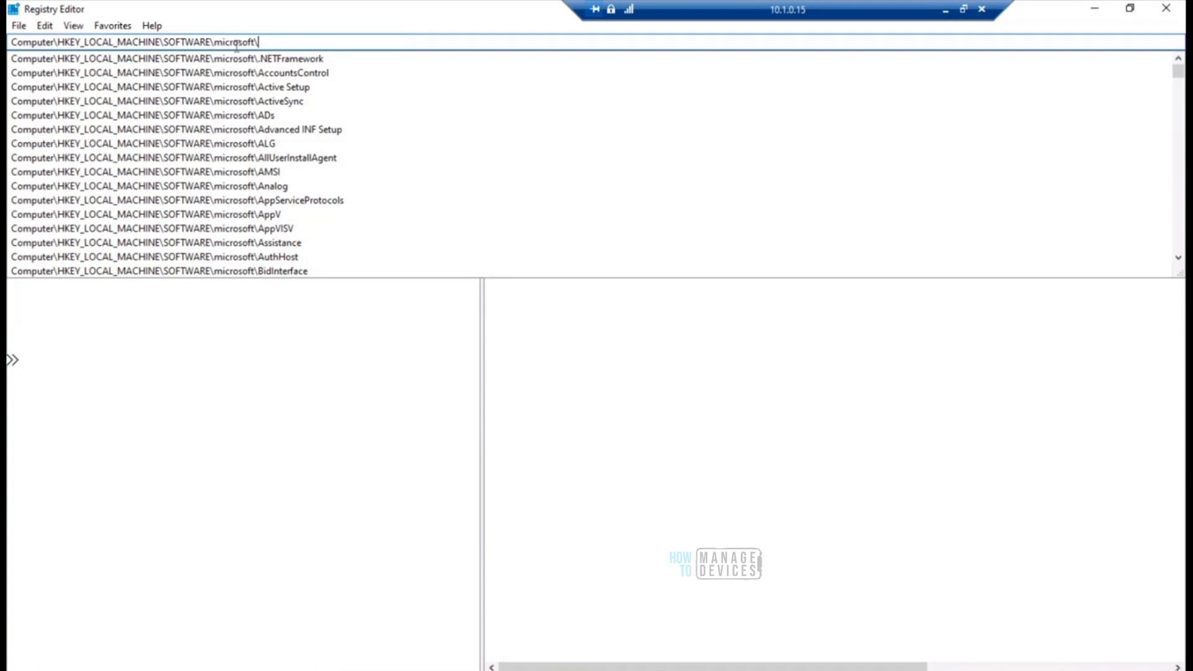
{"action": "type", "text": "poli"}
{"action": "key", "text": "Down"}
{"action": "key", "text": "Down"}
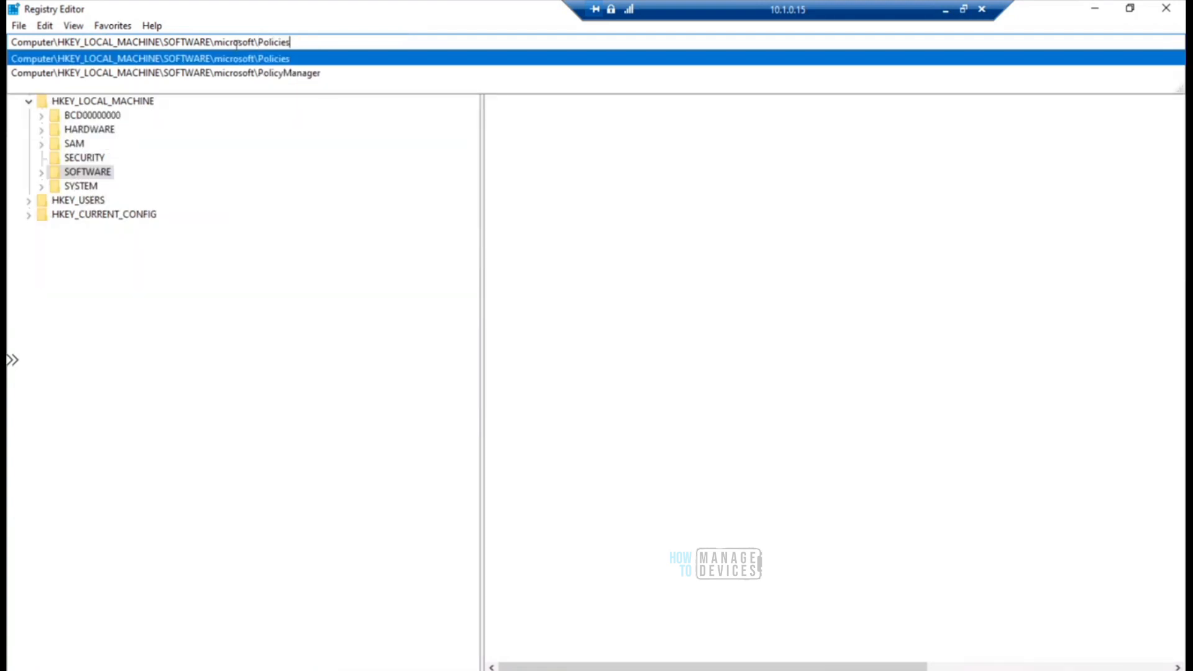
{"action": "type", "text": "\\AdmxDefault\\"}
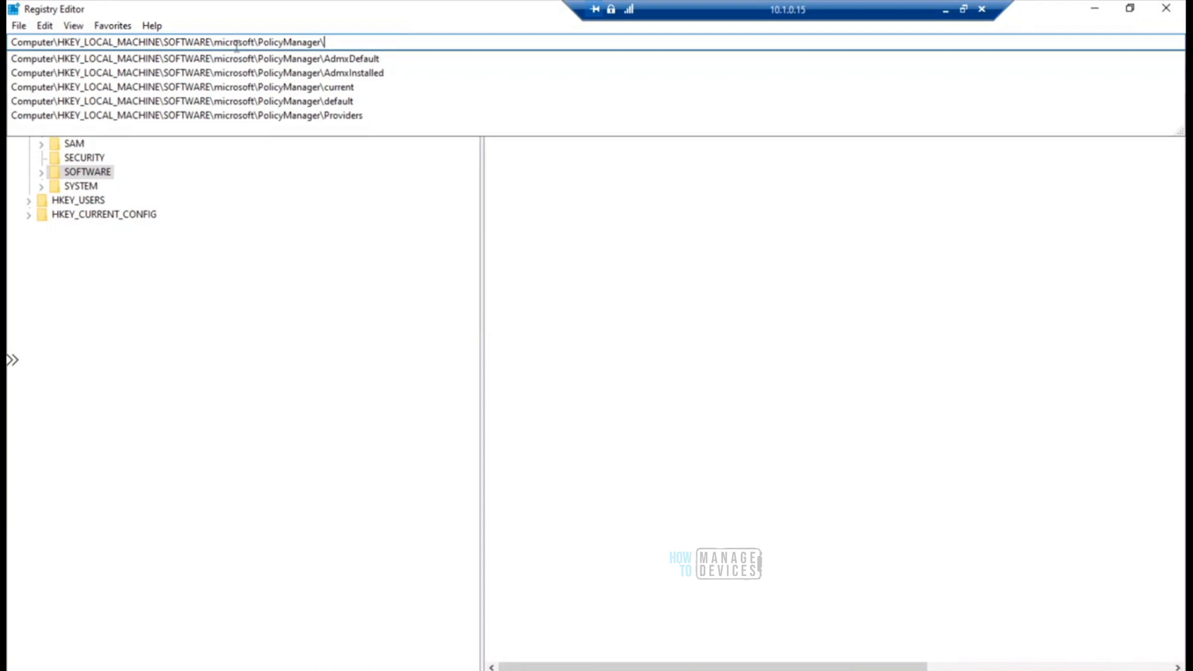
{"action": "key", "text": "Down"}
{"action": "type", "text": "\\"}
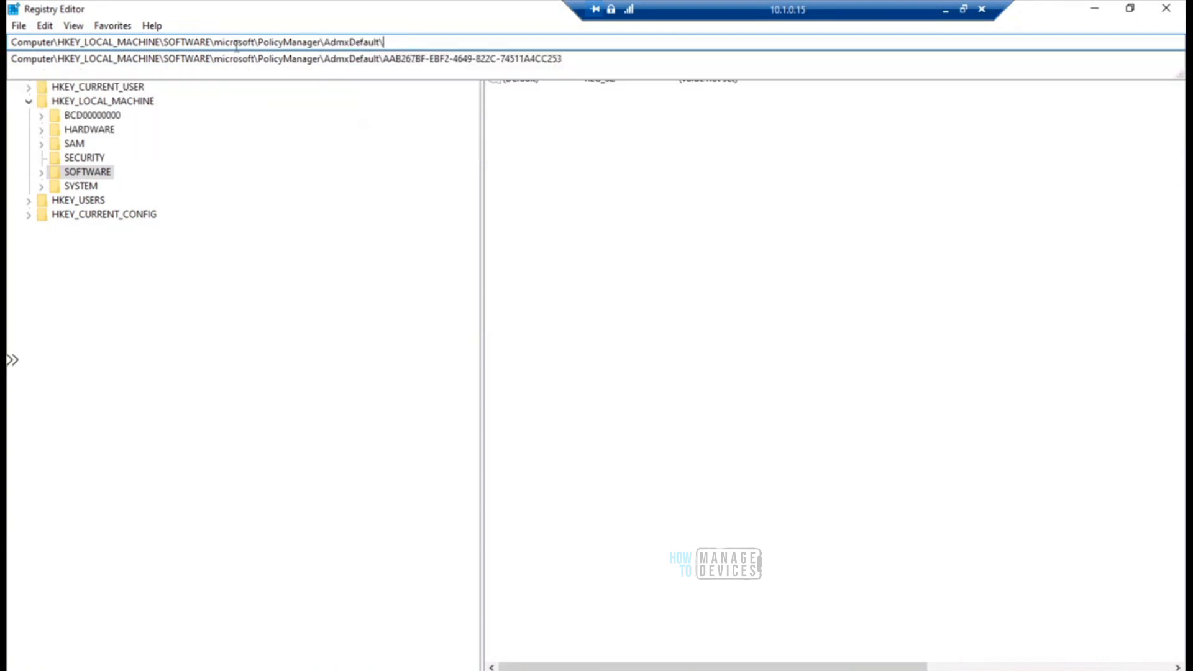
{"action": "key", "text": "Return"}
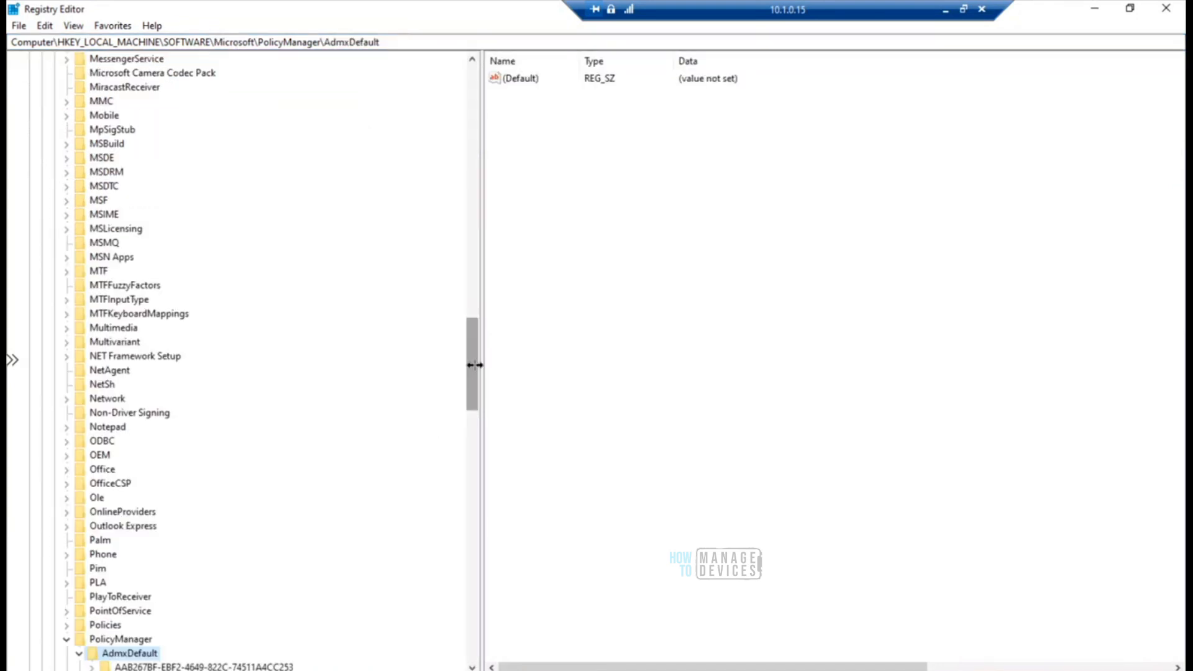
Expand the GUID subkey under AdmxDefault and select its microsoft_edge~Policy~microsoft_edge key.
{"action": "scroll", "coordinate": [474, 398], "scroll_direction": "down", "scroll_amount": 8}
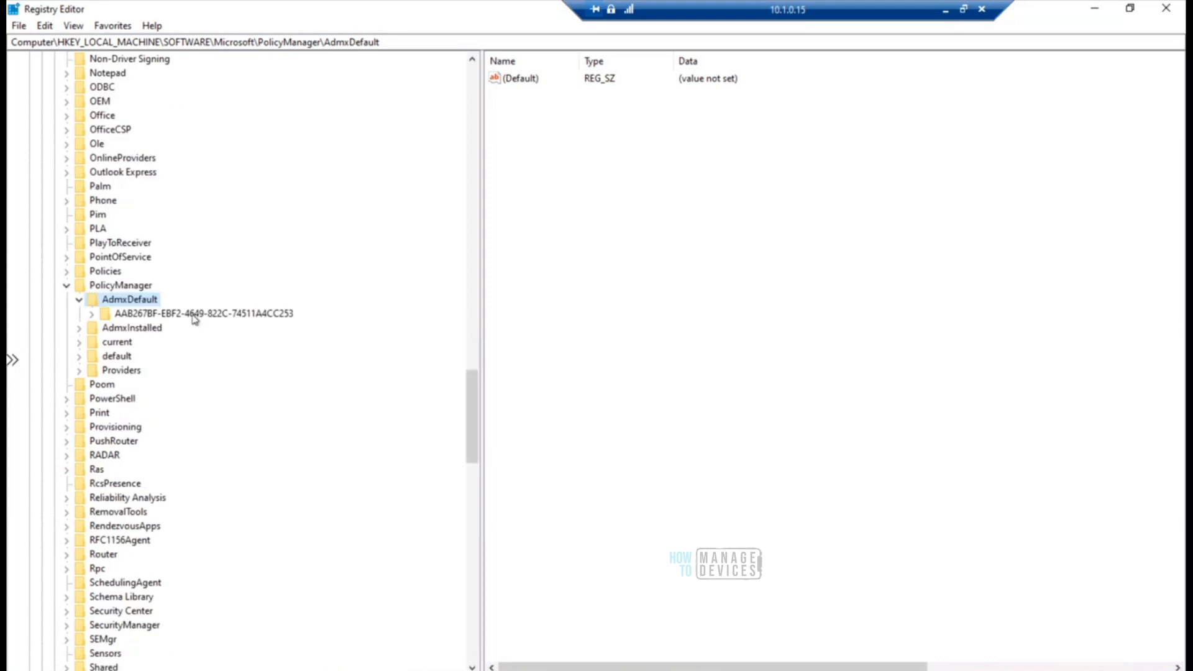
{"action": "left_click", "coordinate": [194, 314]}
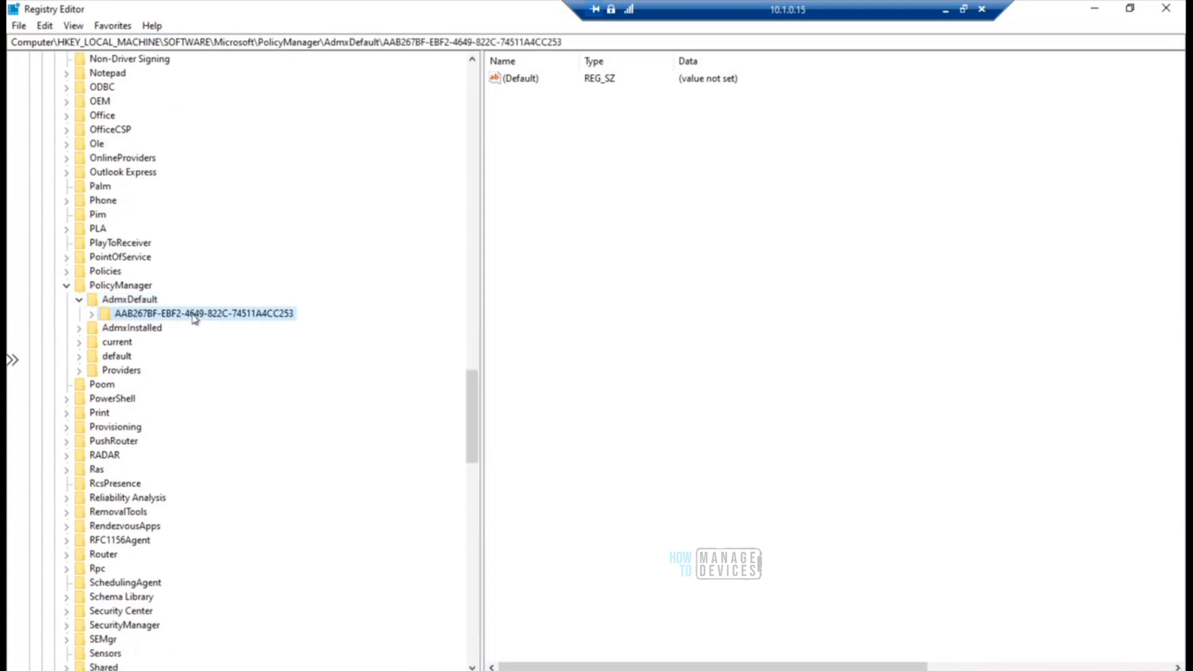
{"action": "left_click", "coordinate": [92, 316]}
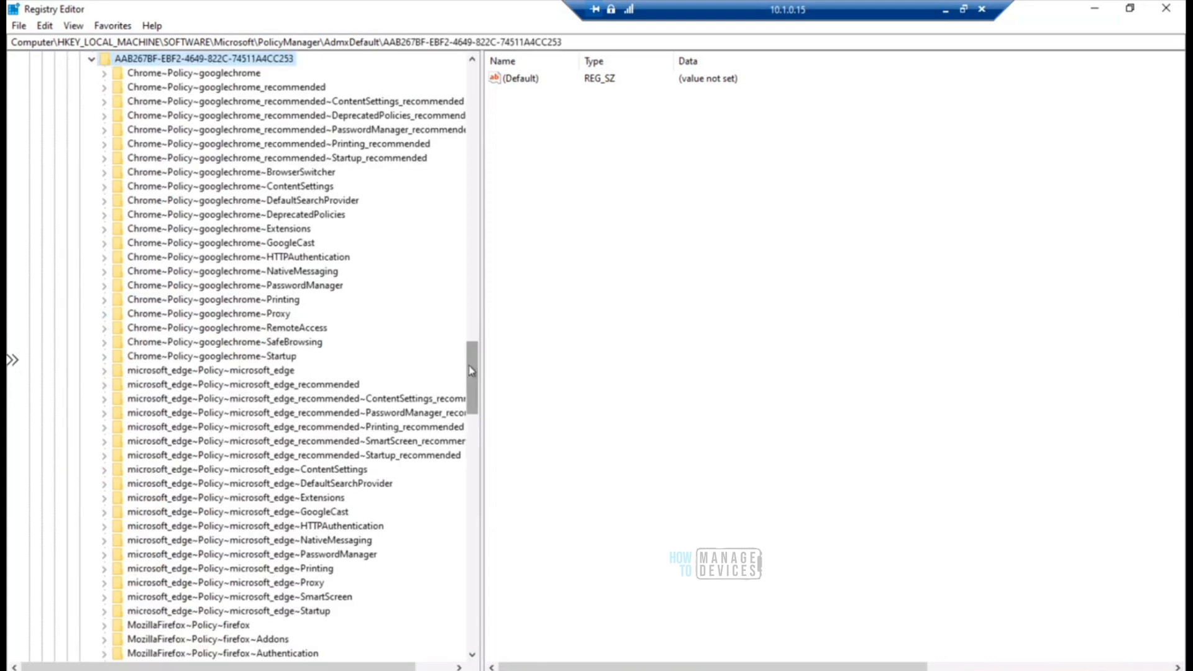
{"action": "left_click_drag", "start_coordinate": [471, 371], "coordinate": [472, 384]}
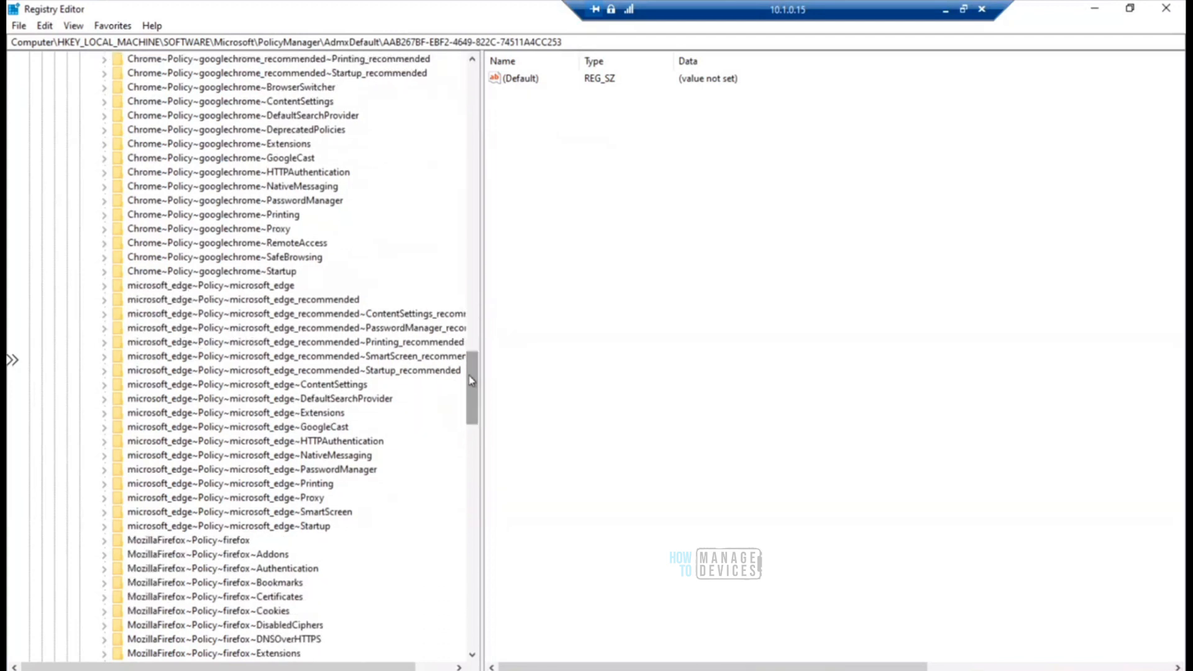
{"action": "left_click", "coordinate": [238, 301]}
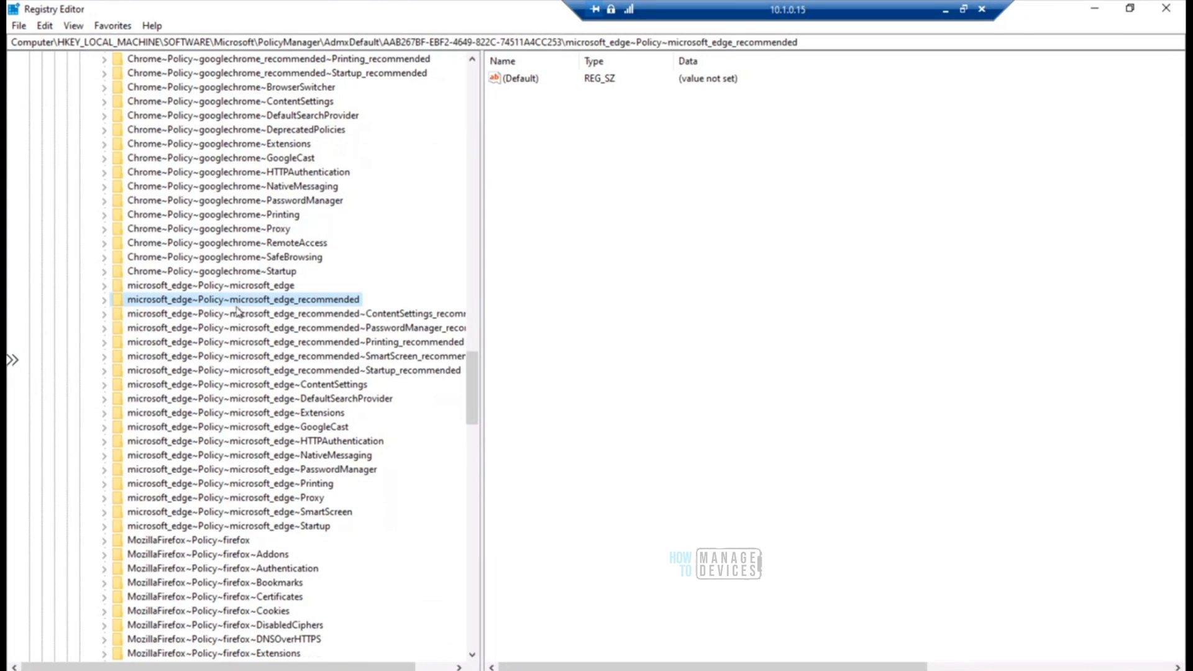
{"action": "left_click", "coordinate": [214, 290]}
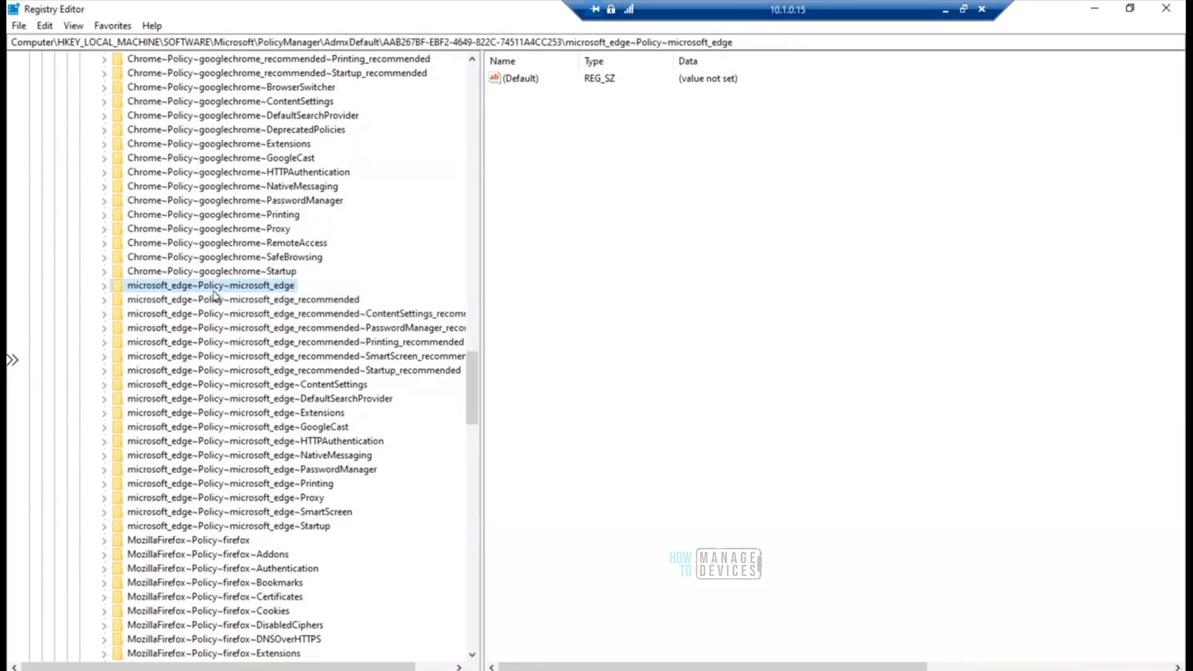
Review the subkeys of microsoft_edge~Policy~microsoft_edge, collapse it, and expand the microsoft_edge~Policy~microsoft_edge~Startup key.
{"action": "left_click", "coordinate": [104, 287]}
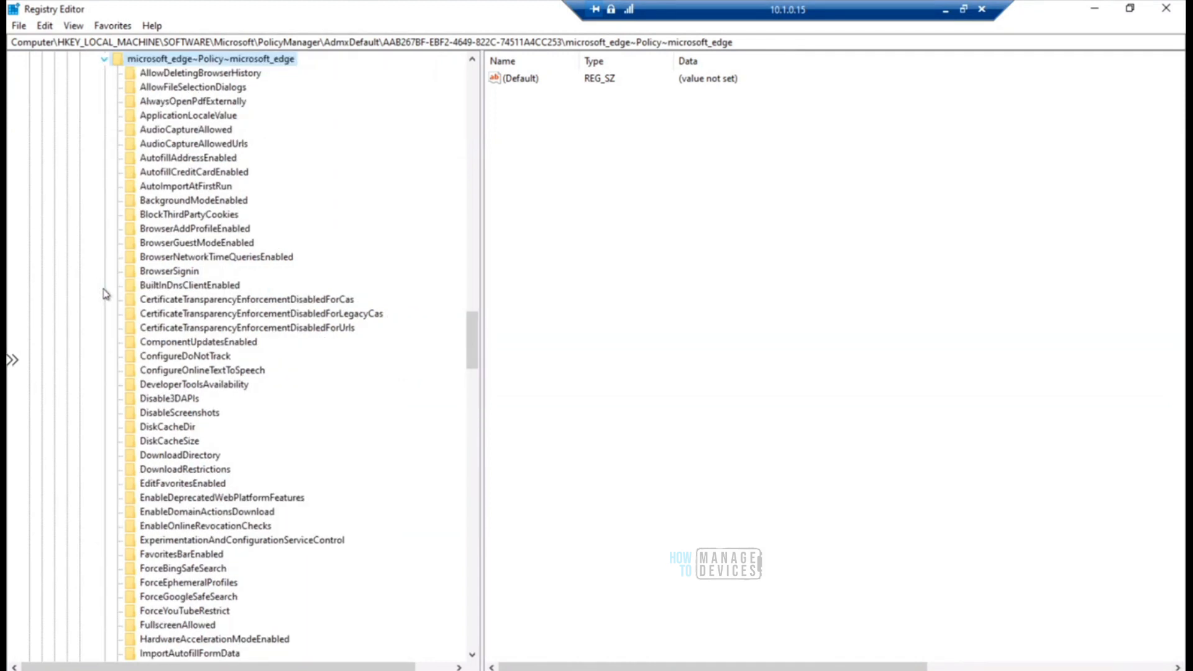
{"action": "left_click", "coordinate": [104, 60]}
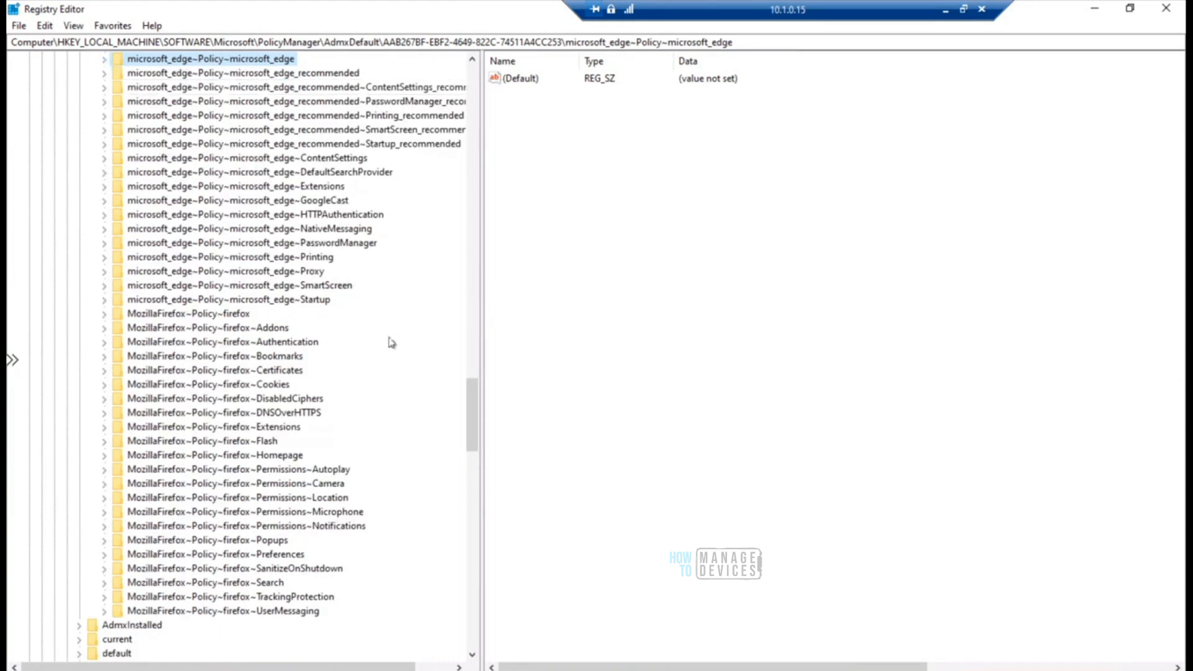
{"action": "left_click", "coordinate": [104, 300]}
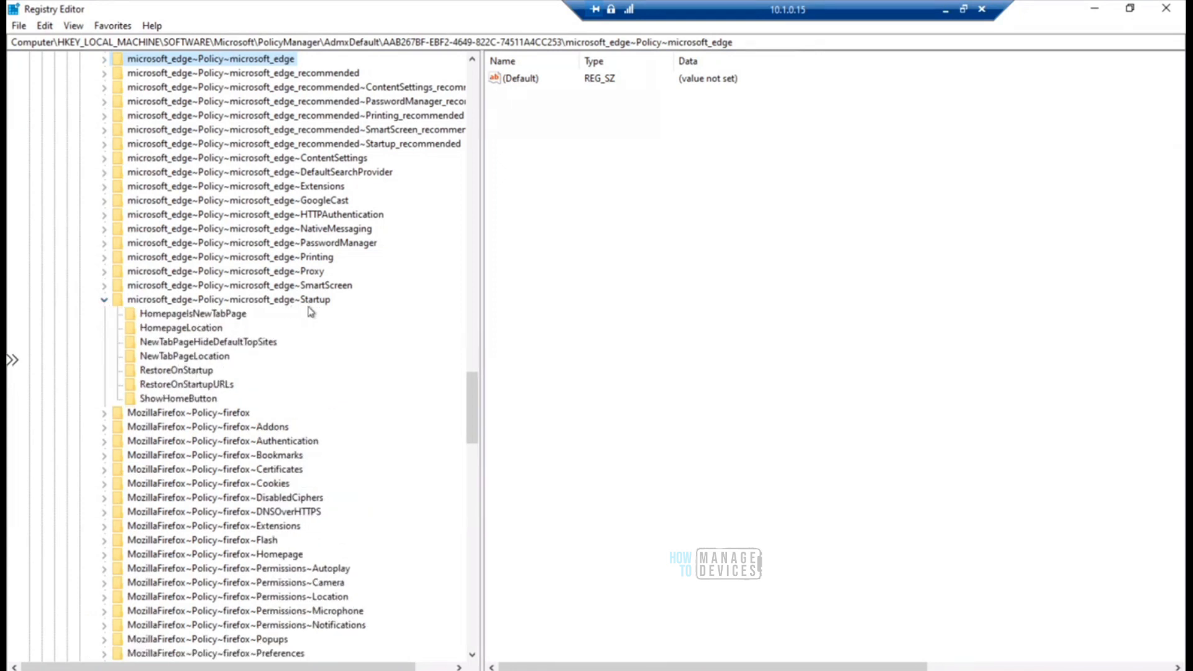
Expand the Chrome~Policy~googlechrome~Startup key for comparison, and select NewTabPageHideDefaultTopSites under the Edge Startup key.
{"action": "left_click_drag", "start_coordinate": [474, 411], "coordinate": [473, 370]}
{"action": "left_click", "coordinate": [104, 370]}
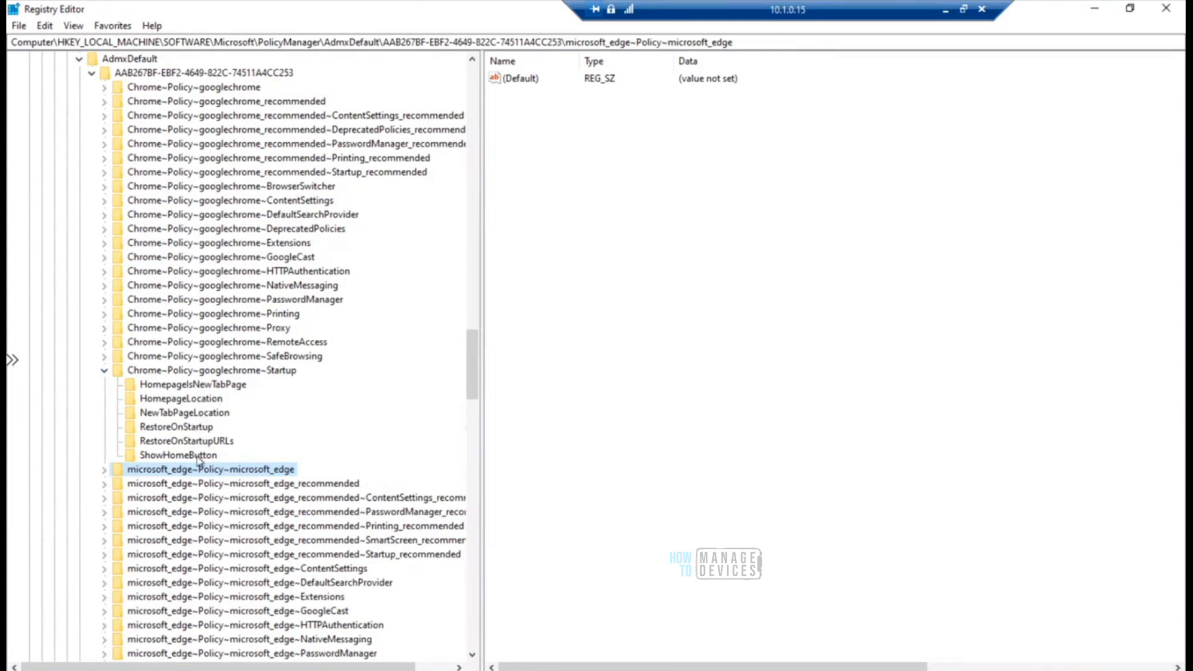
{"action": "mouse_move", "coordinate": [471, 389]}
{"action": "left_mouse_down"}
{"action": "mouse_move", "coordinate": [470, 416]}
{"action": "mouse_move", "coordinate": [472, 400]}
{"action": "left_mouse_up"}
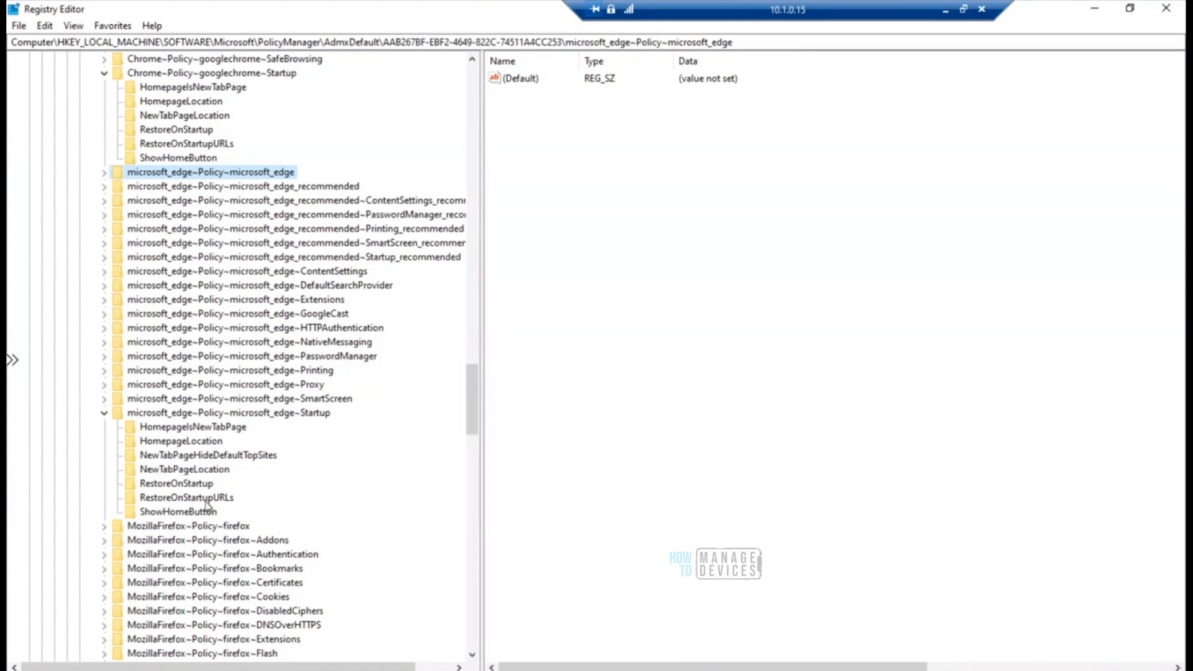
{"action": "left_click", "coordinate": [211, 456]}
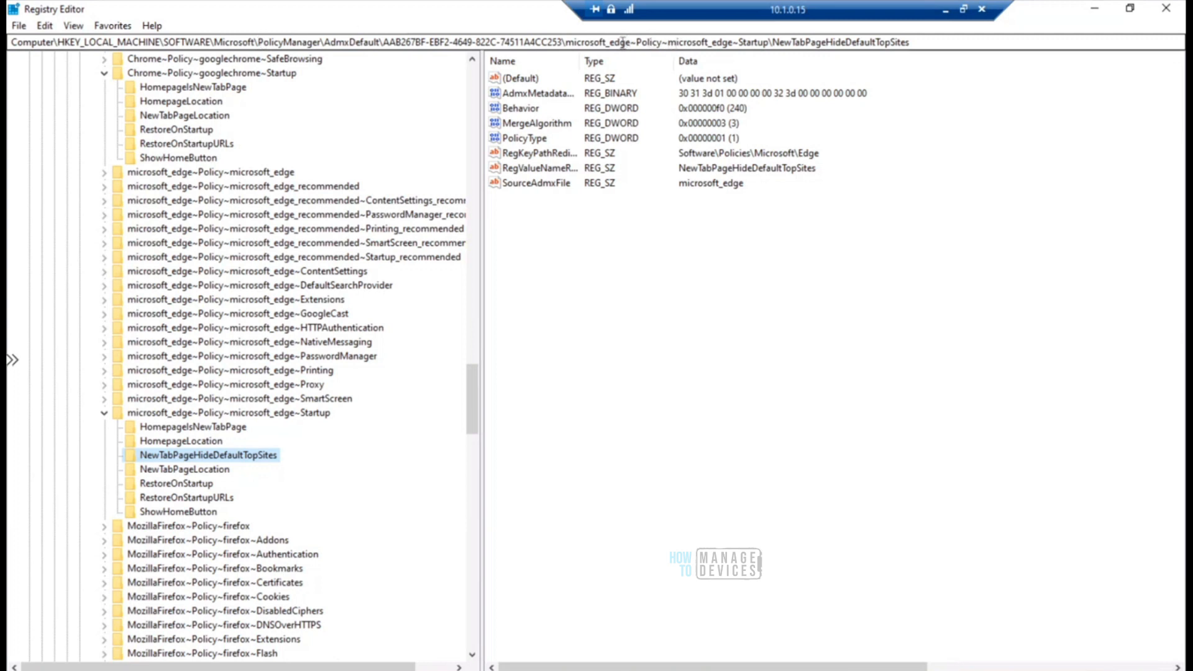
Go to the registry key HKEY_LOCAL_MACHINE\SOFTWARE\Microsoft\PolicyManager\AdmxInstalled.
{"action": "left_click_drag", "start_coordinate": [325, 41], "coordinate": [1015, 25]}
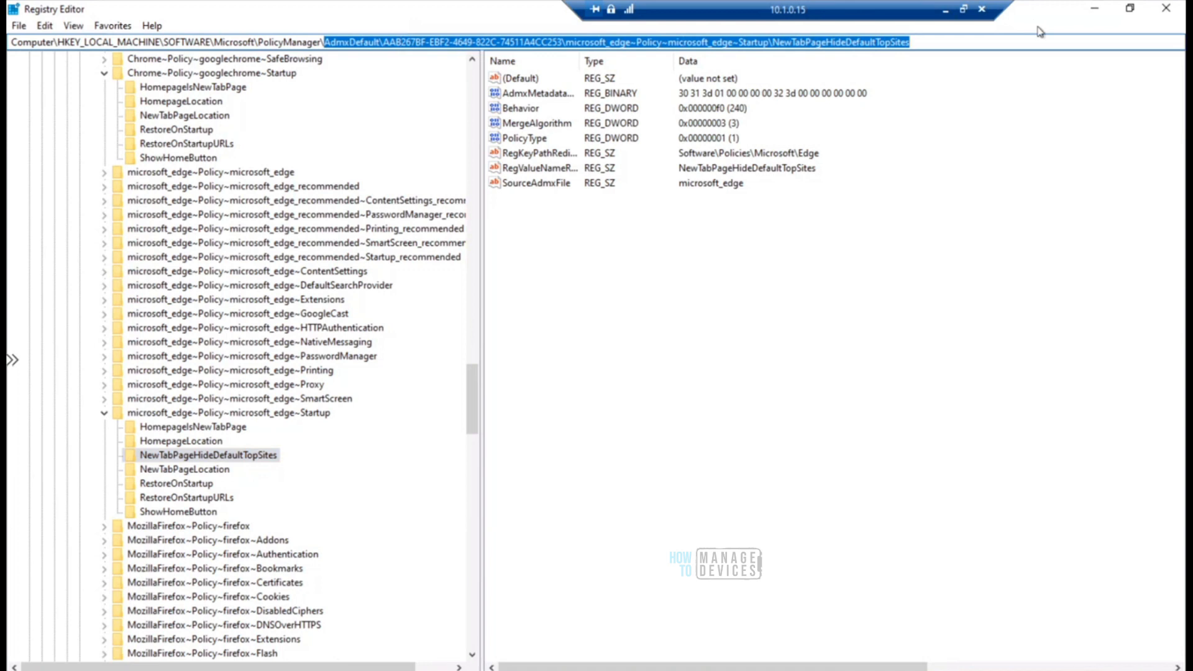
{"action": "type", "text": "admxDefault"}
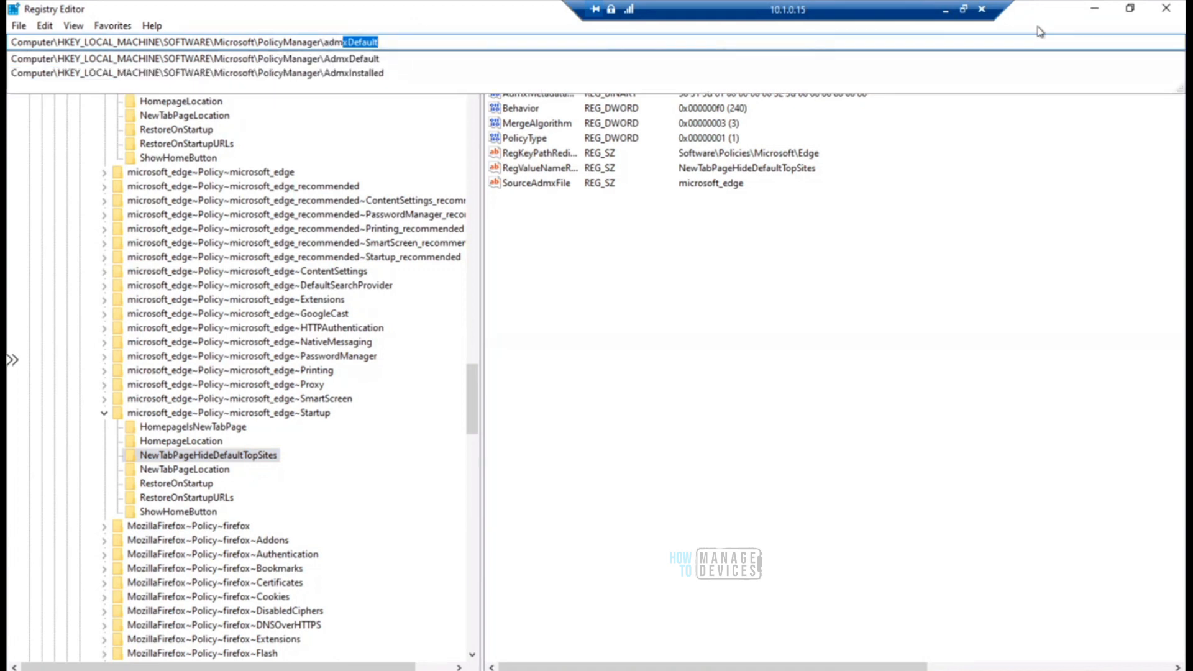
{"action": "key", "text": "Down"}
{"action": "key", "text": "Down"}
{"action": "type", "text": "\\"}
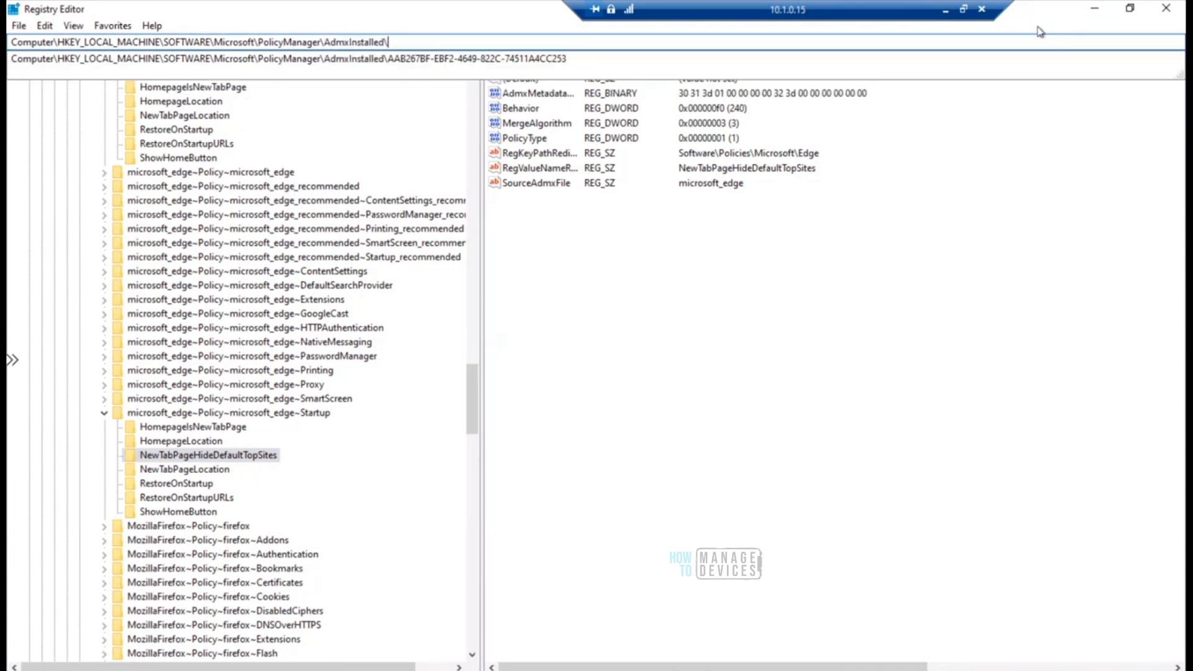
{"action": "key", "text": "Return"}
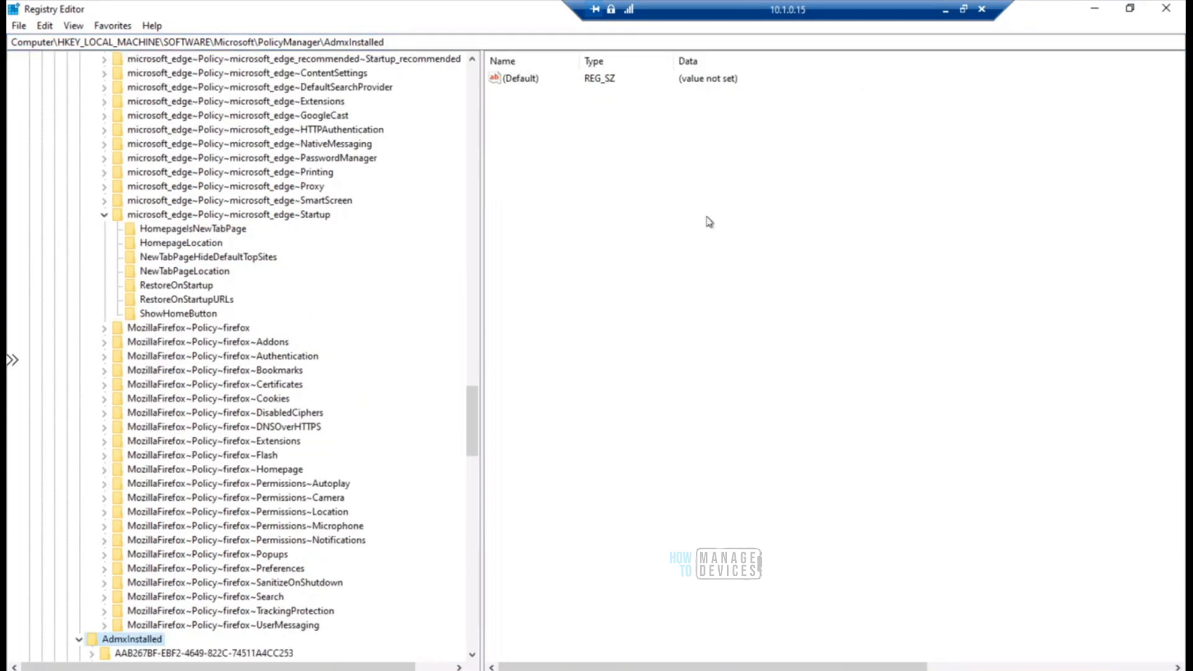
Expand the GUID key under AdmxInstalled down to microsoft_edge\Policy, and select its microsoft_edge subkey to inspect the values.
{"action": "left_click_drag", "start_coordinate": [478, 423], "coordinate": [476, 466]}
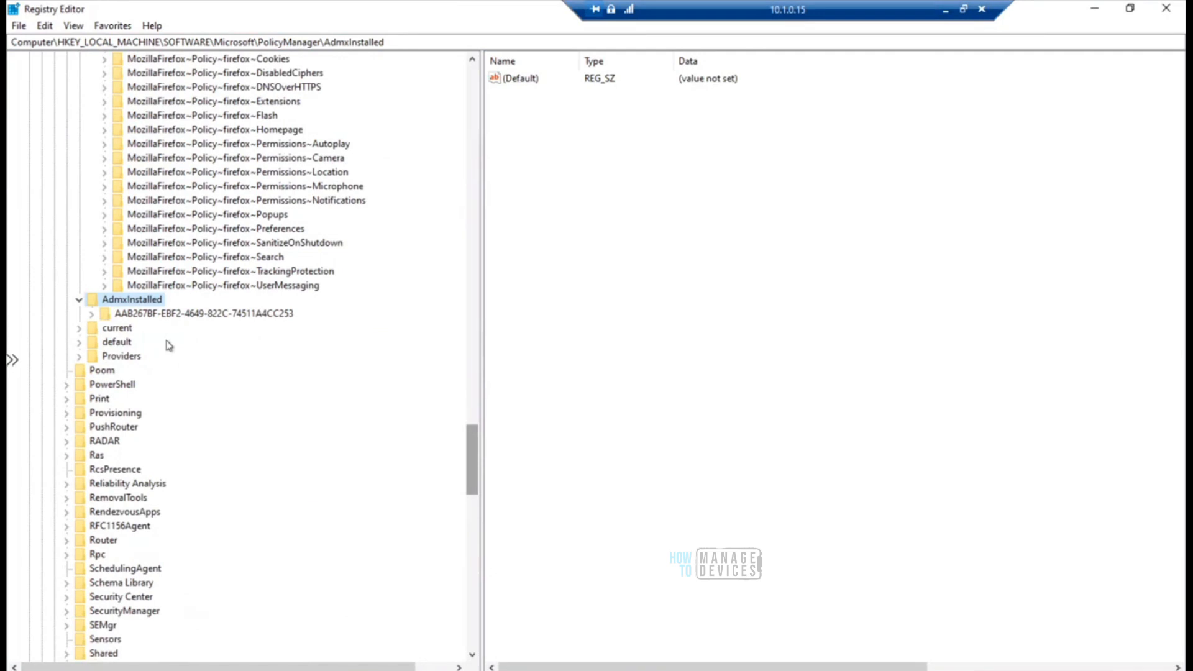
{"action": "left_click", "coordinate": [92, 313]}
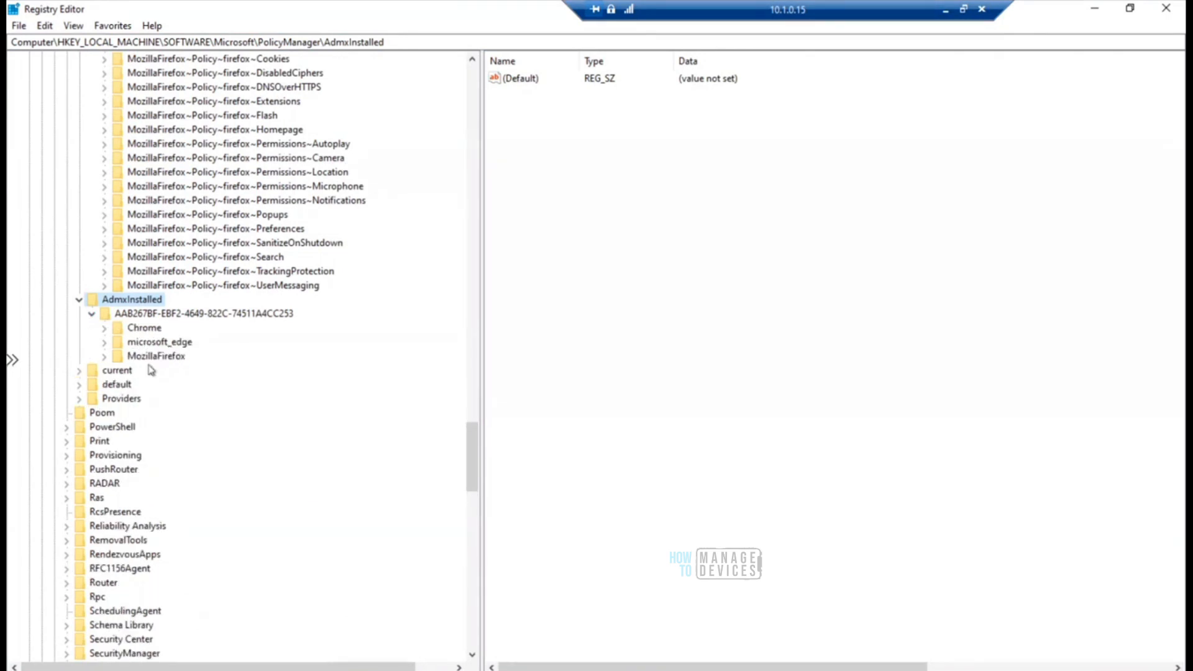
{"action": "left_click", "coordinate": [174, 343]}
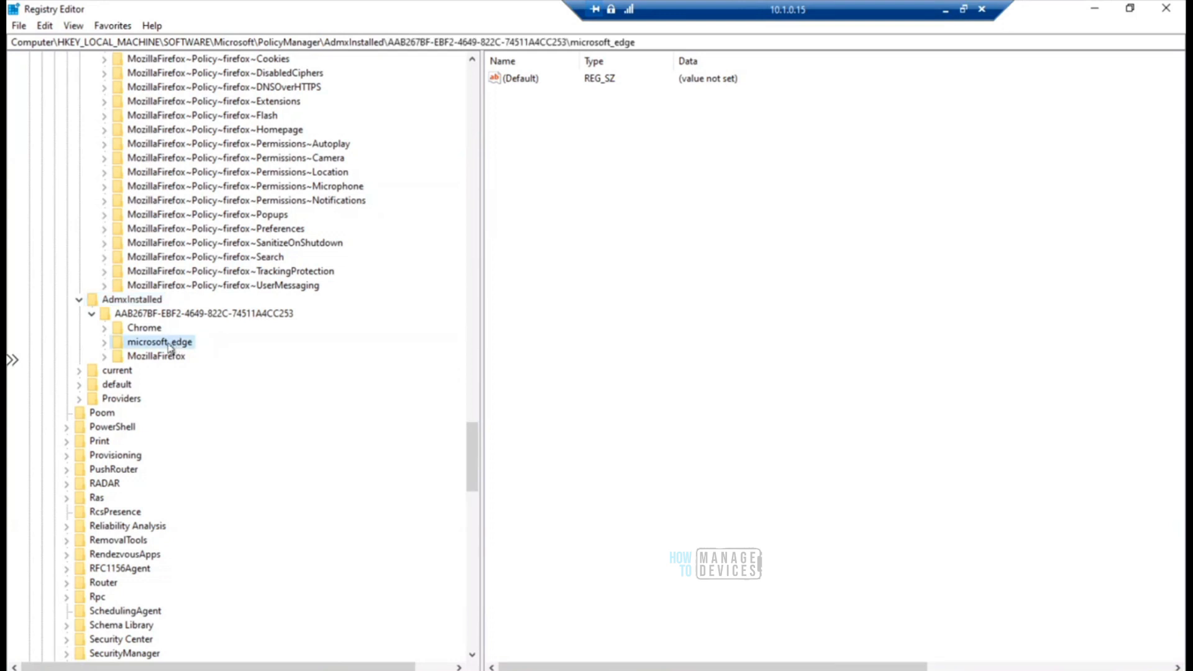
{"action": "left_click", "coordinate": [104, 343]}
{"action": "left_click", "coordinate": [145, 358]}
{"action": "left_click", "coordinate": [117, 357]}
{"action": "left_click", "coordinate": [174, 372]}
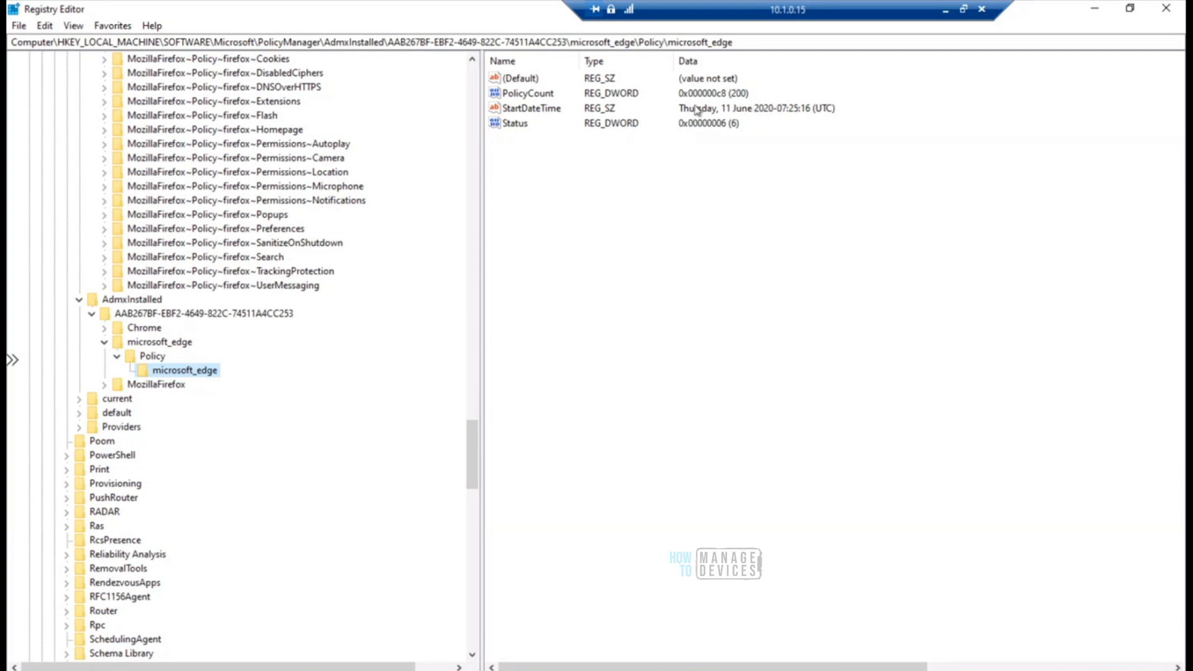
Go to the registry key HKEY_LOCAL_MACHINE\SOFTWARE\Policies.
{"action": "left_click", "coordinate": [332, 42]}
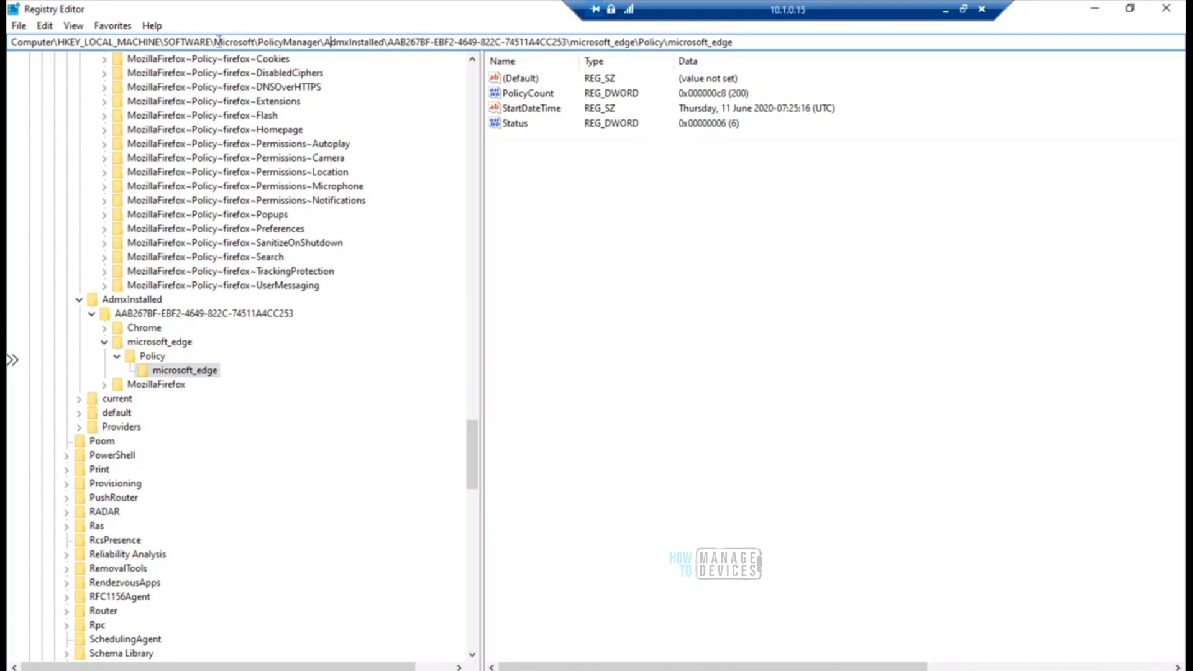
{"action": "left_click_drag", "start_coordinate": [215, 41], "coordinate": [823, 38]}
{"action": "key", "text": "BackSpace"}
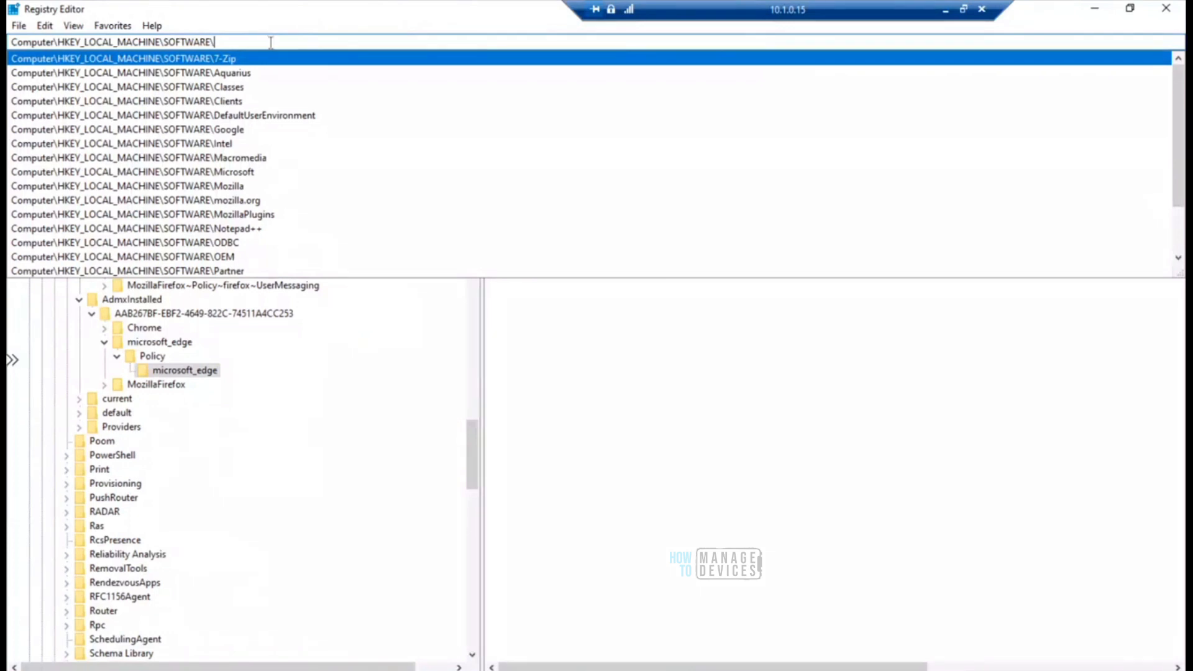
{"action": "type", "text": "policy"}
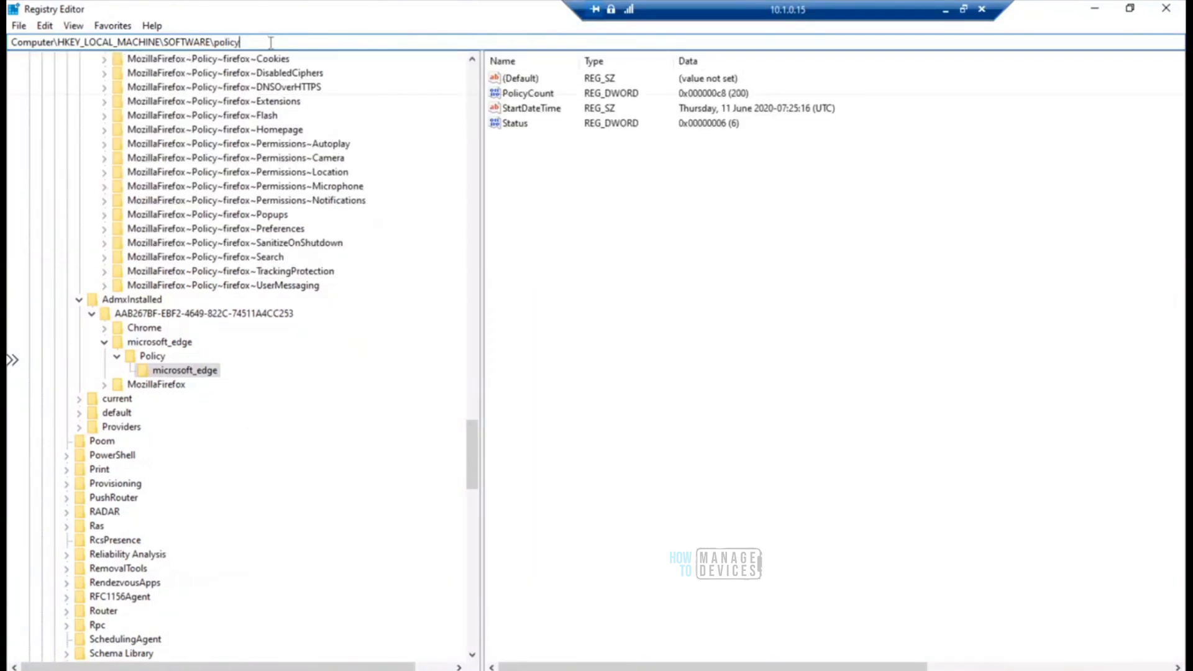
{"action": "key", "text": "BackSpace"}
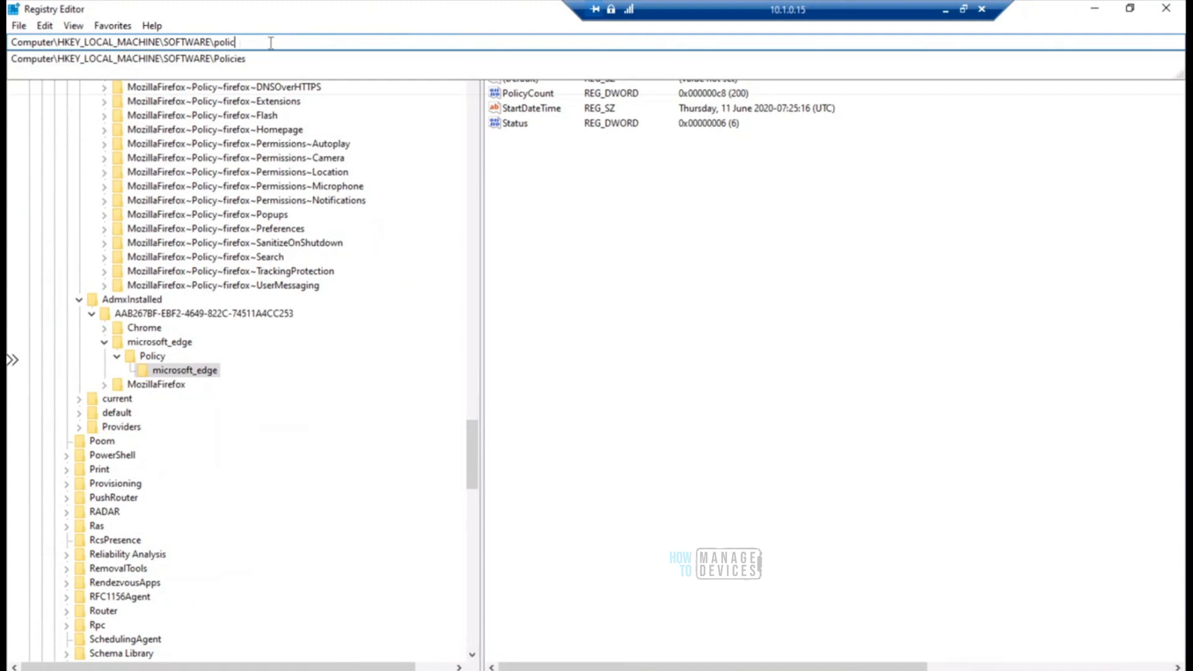
{"action": "key", "text": "Down"}
{"action": "type", "text": "\\"}
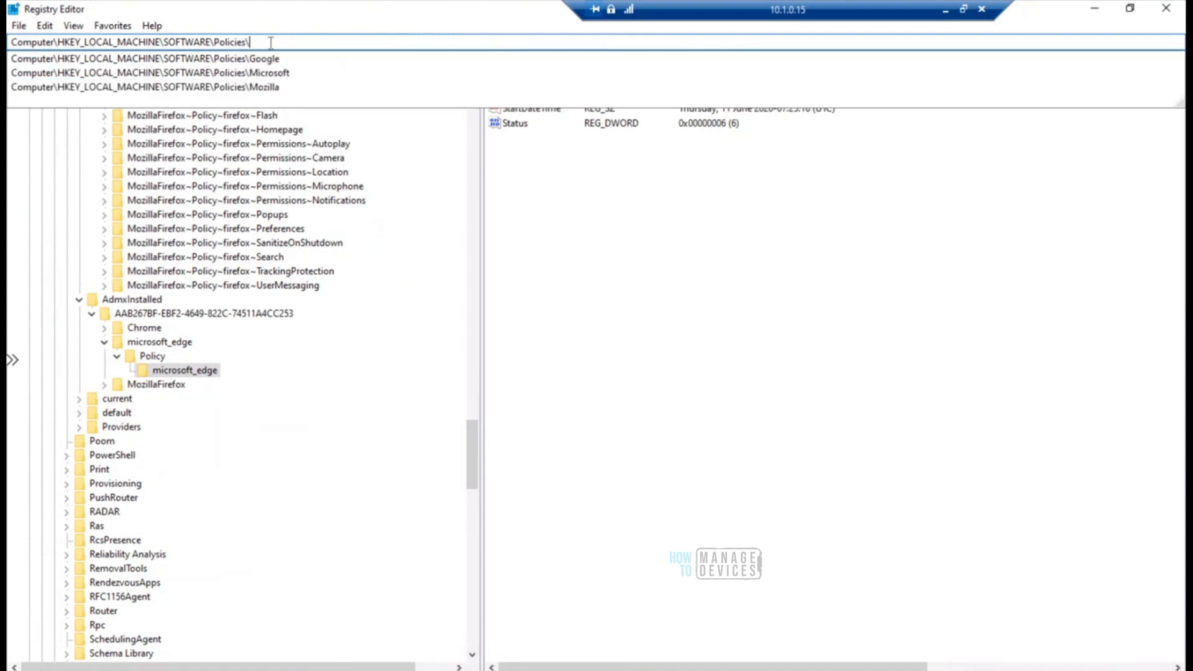
{"action": "key", "text": "Return"}
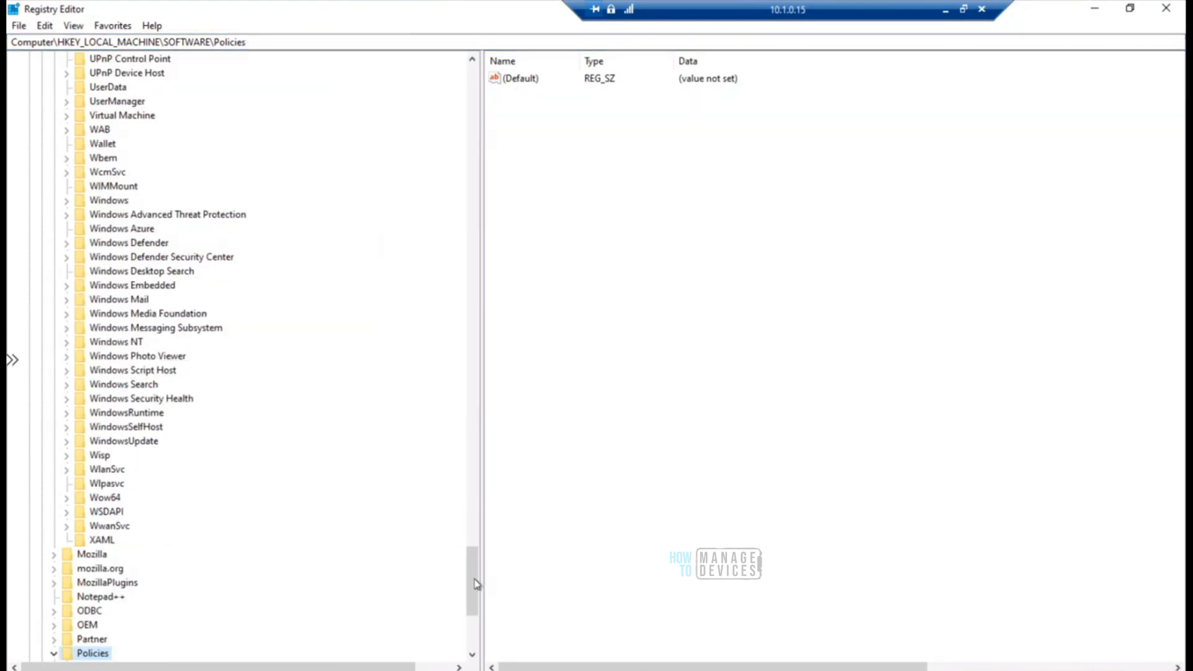
Expand the Google and Microsoft keys under Policies, and select the Edge key under Microsoft.
{"action": "left_click_drag", "start_coordinate": [474, 586], "coordinate": [476, 610]}
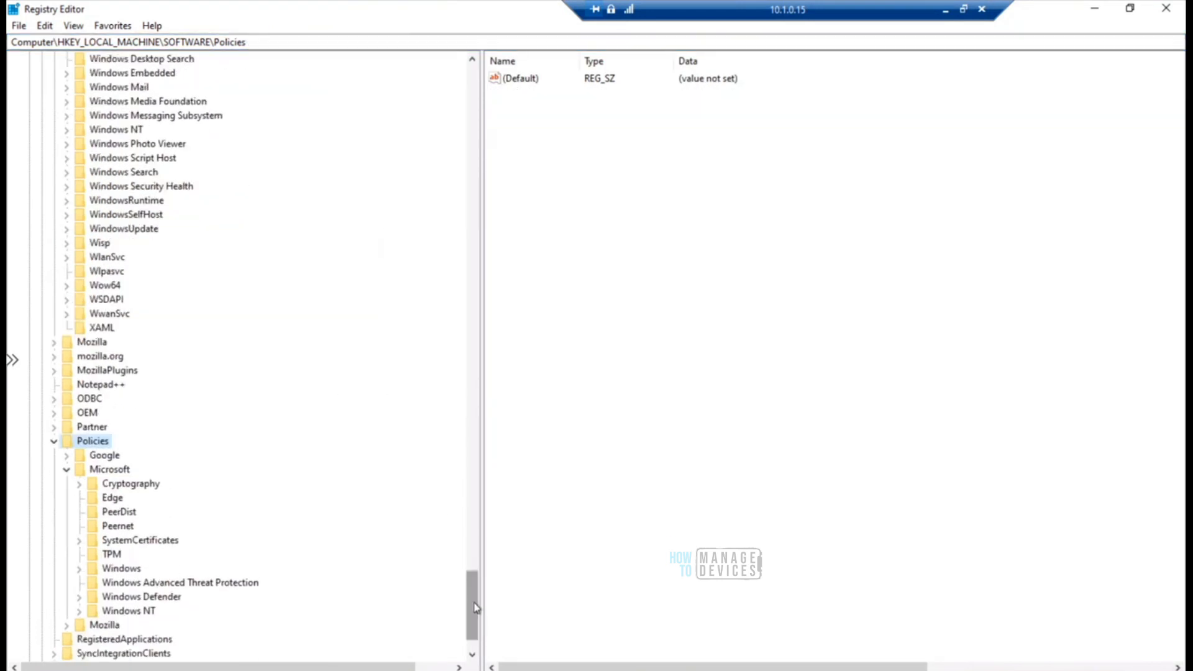
{"action": "left_click", "coordinate": [67, 470]}
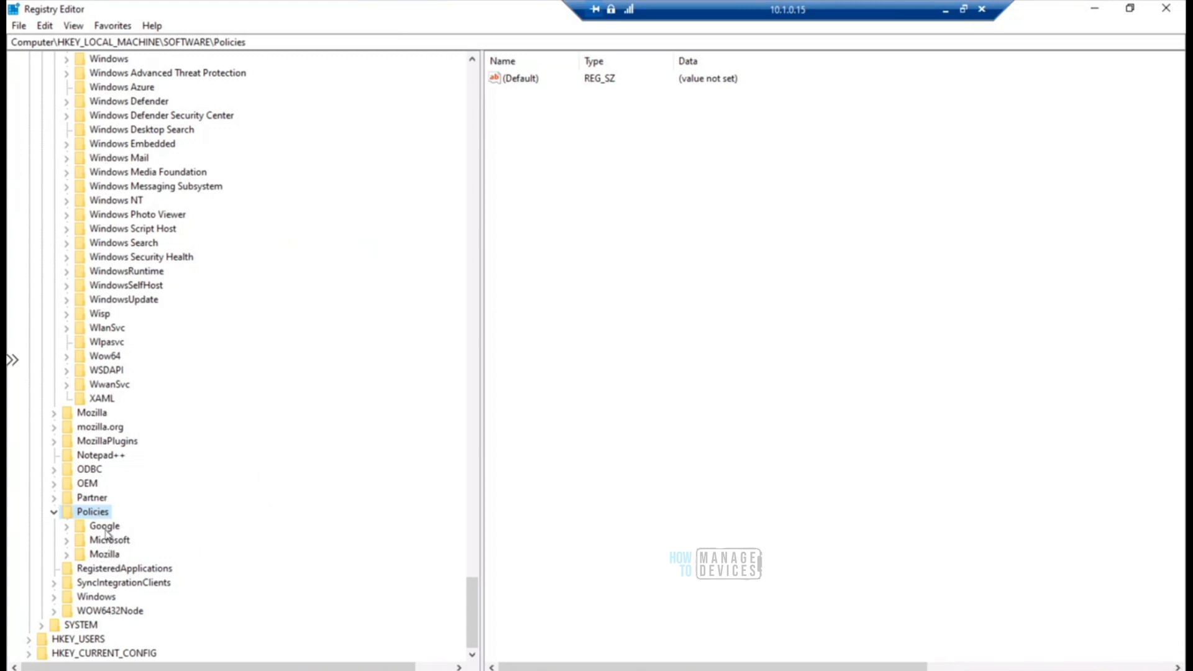
{"action": "left_click", "coordinate": [66, 527]}
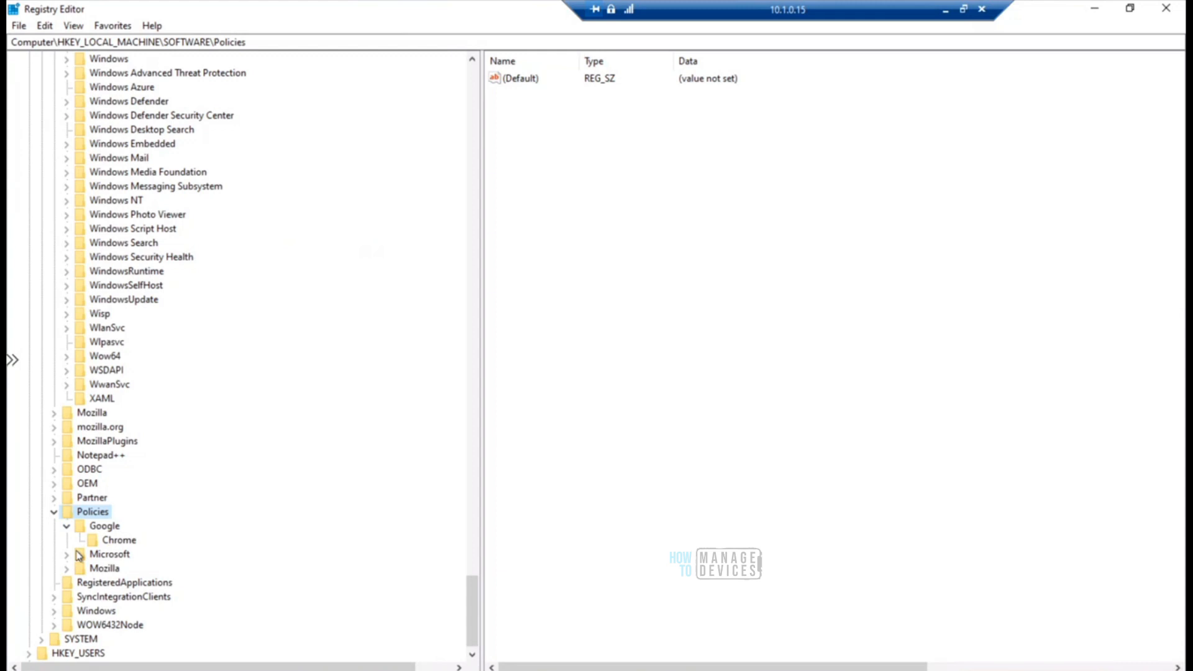
{"action": "left_click", "coordinate": [66, 555]}
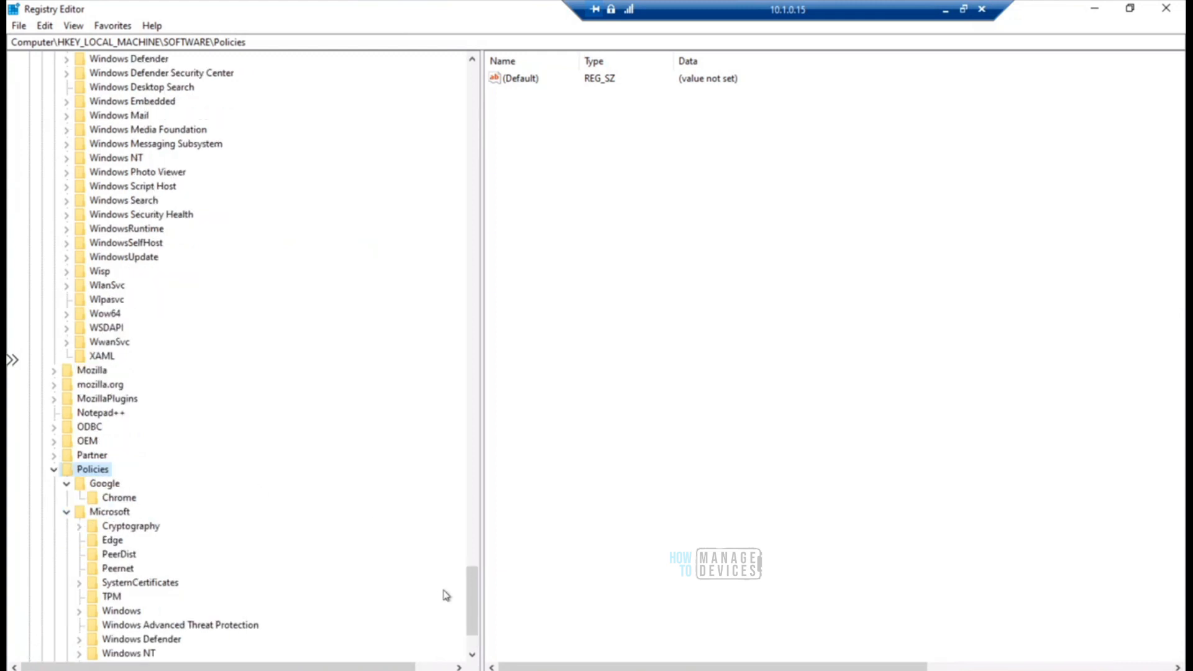
{"action": "left_click_drag", "start_coordinate": [471, 601], "coordinate": [472, 631]}
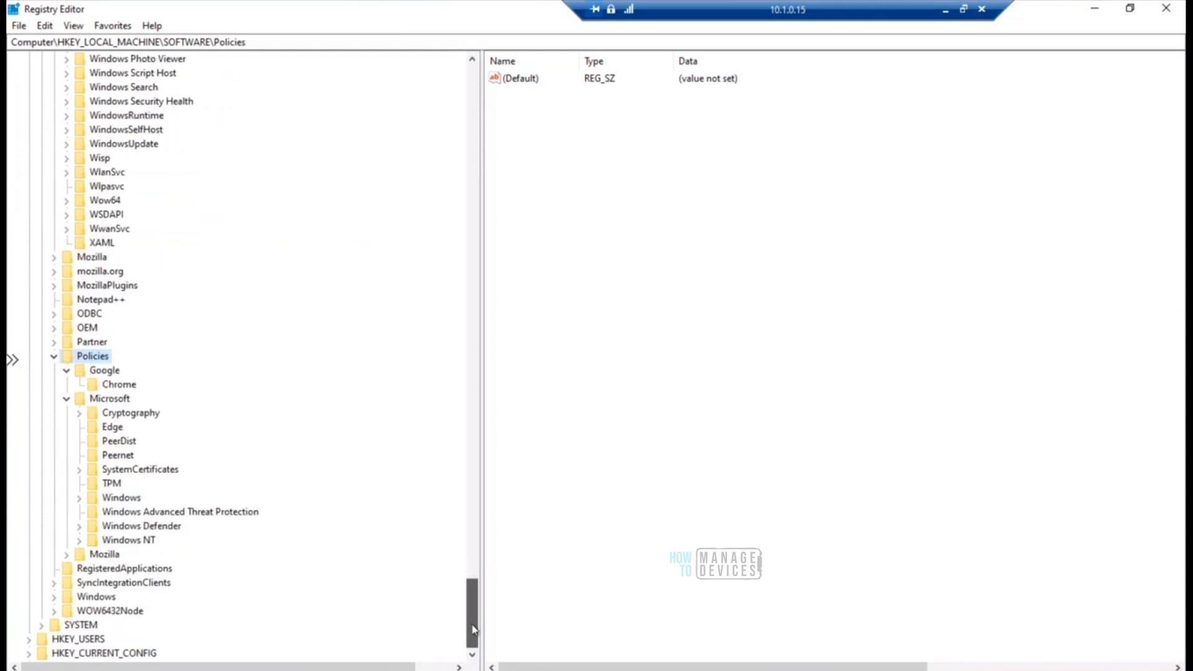
{"action": "left_click", "coordinate": [112, 427]}
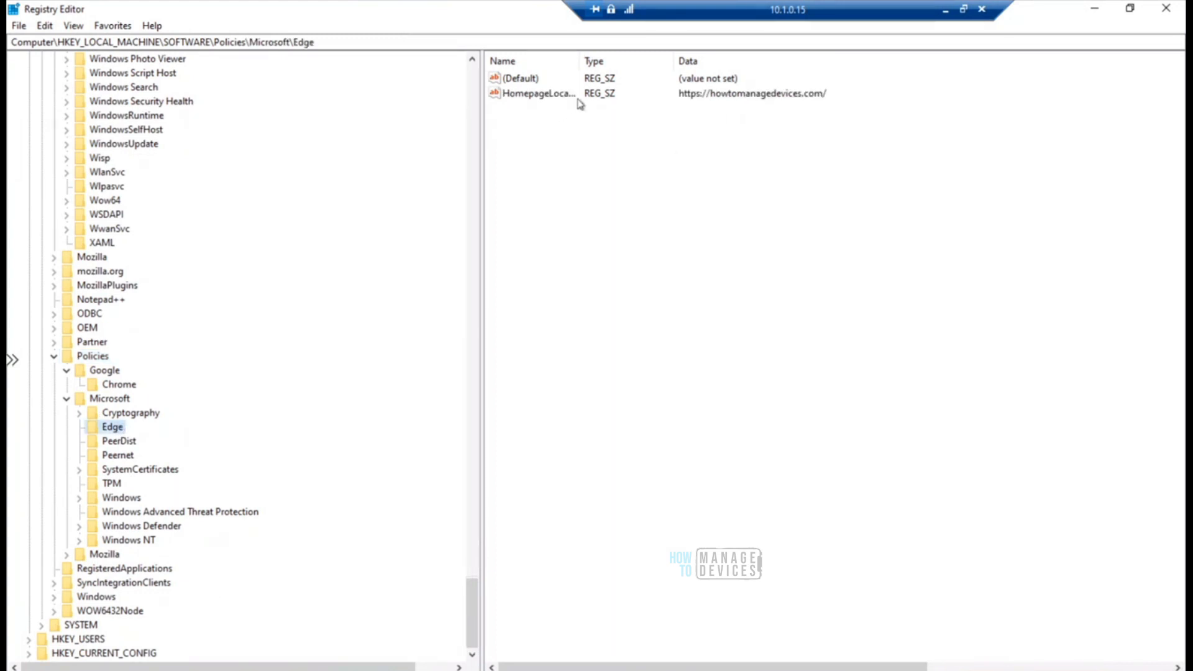
Widen the value name column, then open the HomepageLocation value to check its data and close it without changes.
{"action": "left_click_drag", "start_coordinate": [580, 57], "coordinate": [630, 54]}
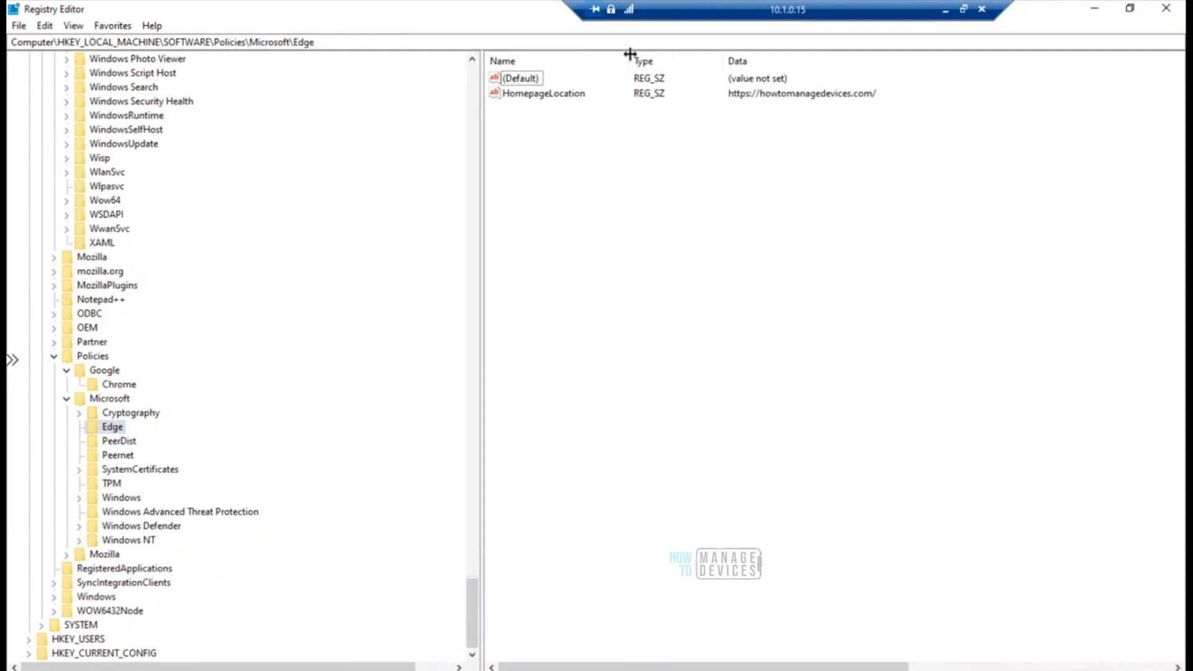
{"action": "left_click", "coordinate": [568, 96]}
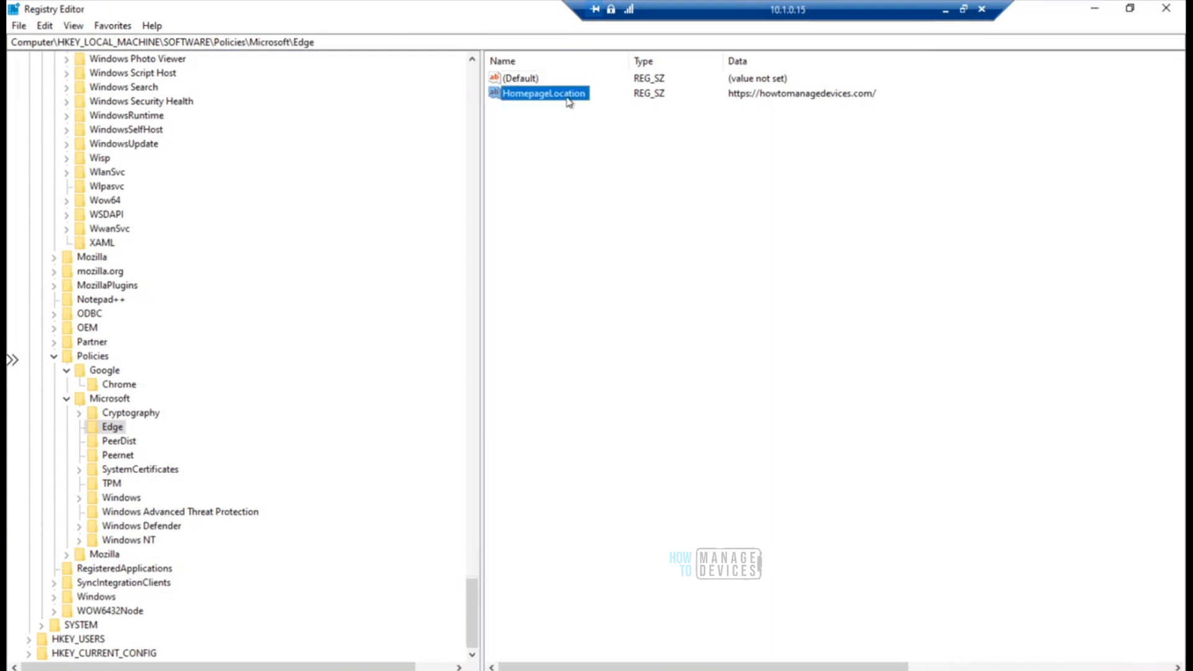
{"action": "double_click", "coordinate": [569, 101]}
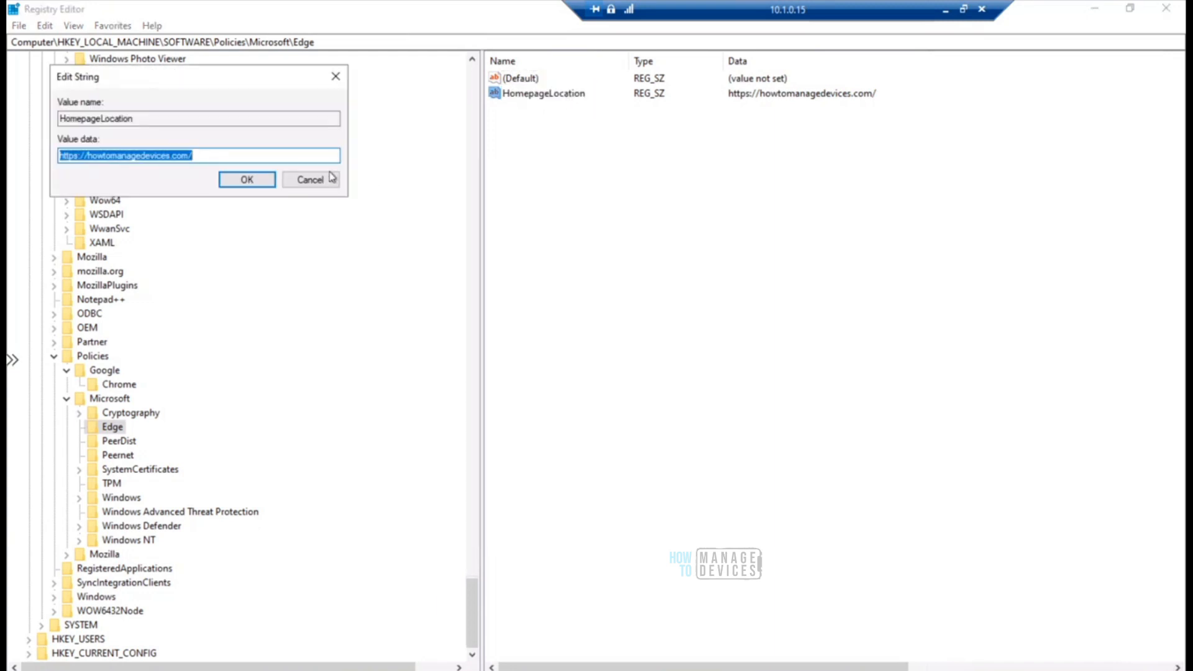
{"action": "left_click", "coordinate": [311, 181]}
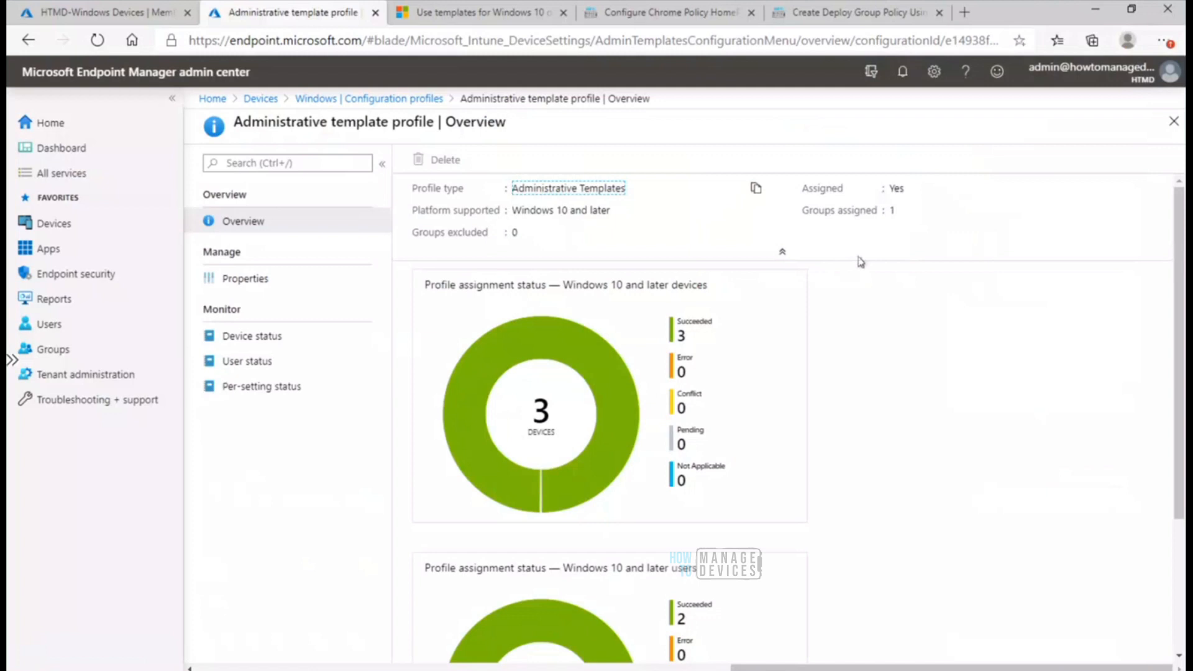
In the Edge browser, open the Chrome New Tab Policy section of the Chrome homepage policy article and highlight the NewTabPageLocation OMA-URI and value.
{"action": "left_click", "coordinate": [678, 18]}
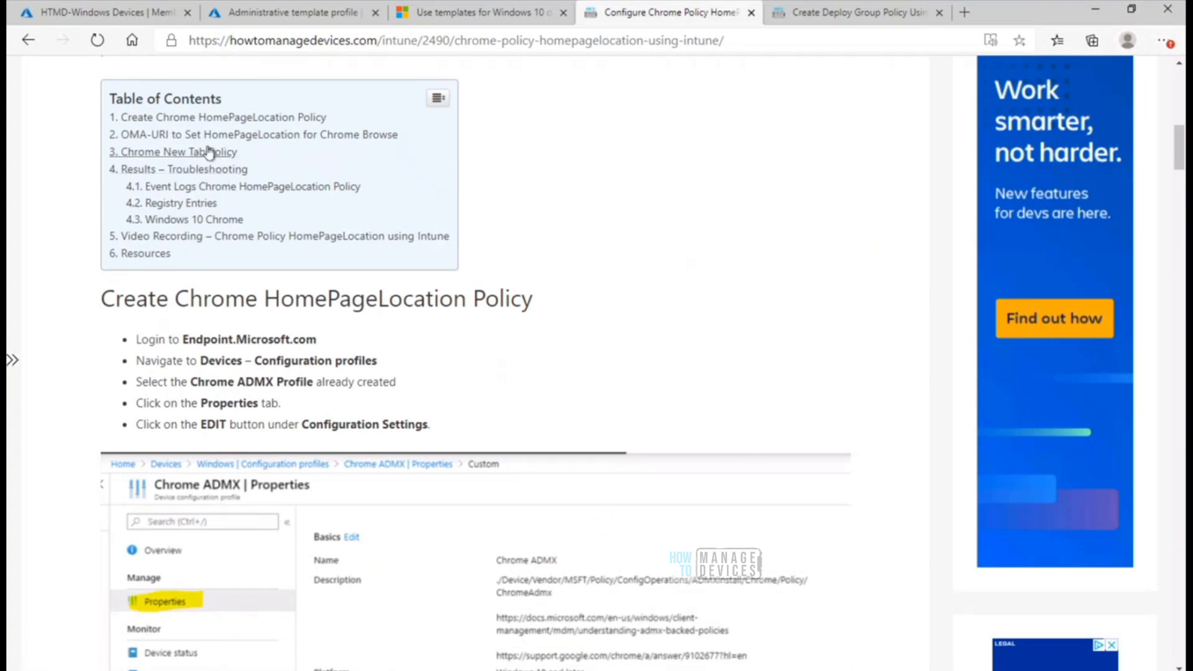
{"action": "left_click_drag", "start_coordinate": [454, 40], "coordinate": [752, 48]}
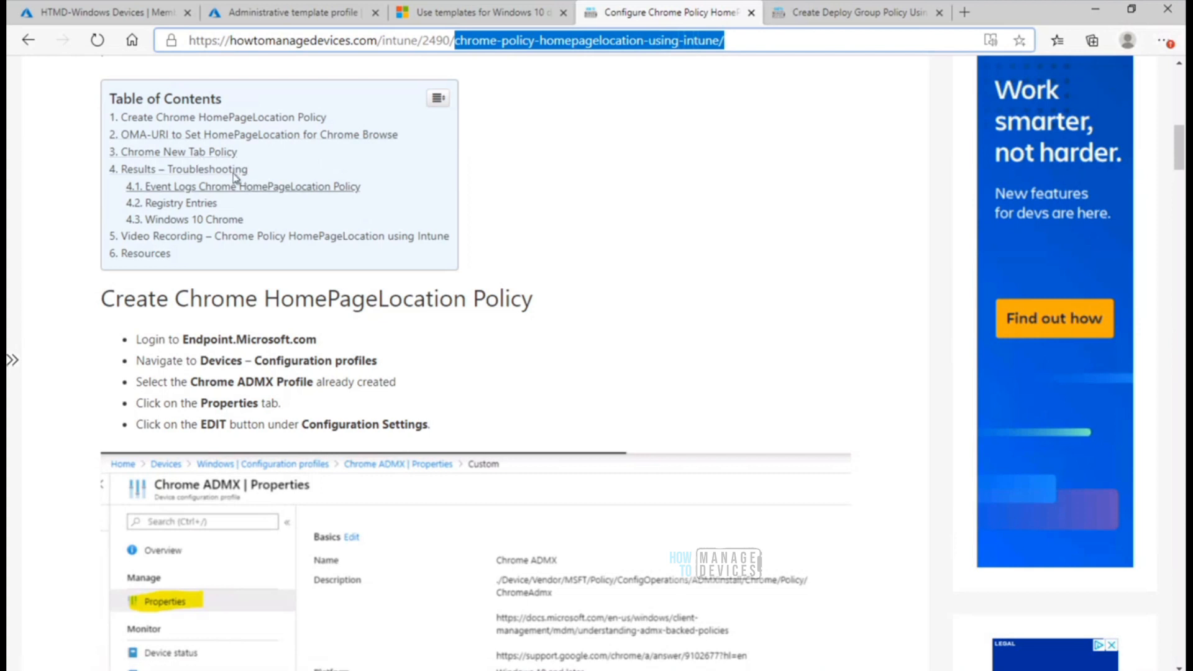
{"action": "left_click", "coordinate": [193, 152]}
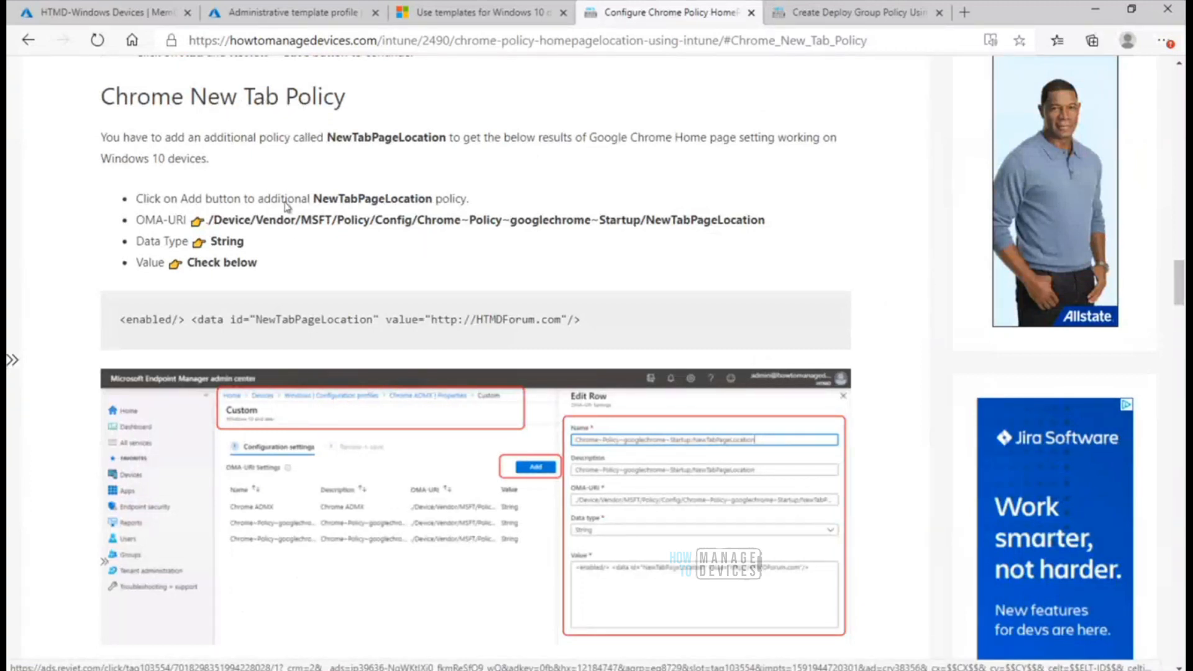
{"action": "left_click_drag", "start_coordinate": [208, 222], "coordinate": [772, 228]}
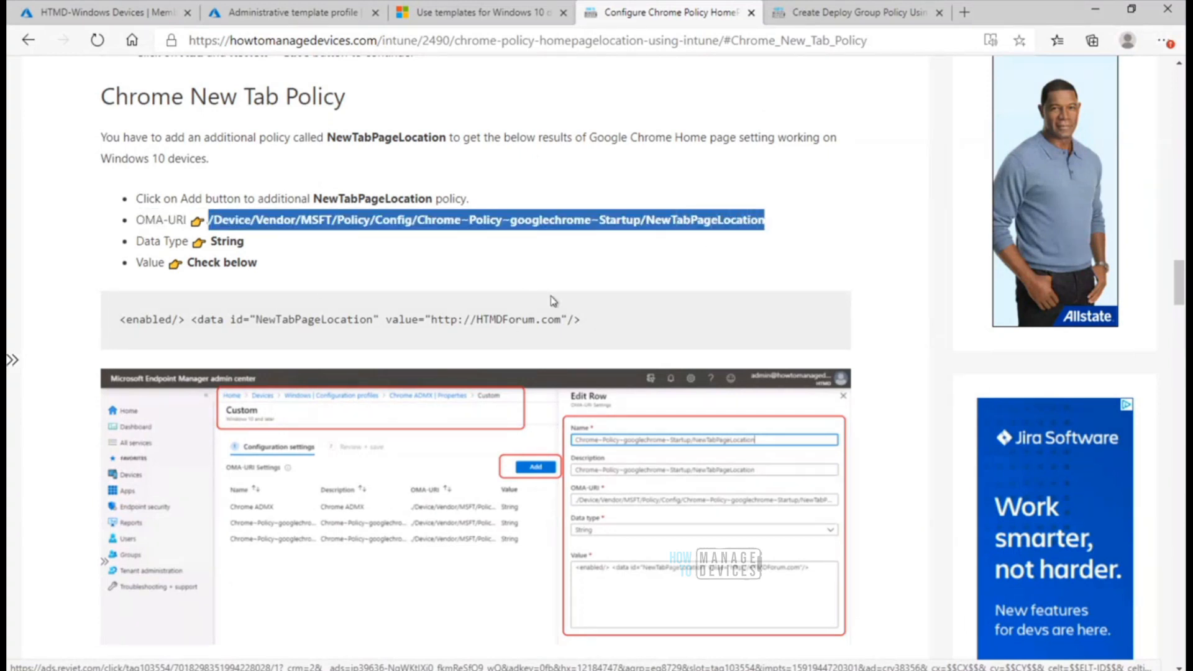
{"action": "left_click_drag", "start_coordinate": [600, 322], "coordinate": [116, 317]}
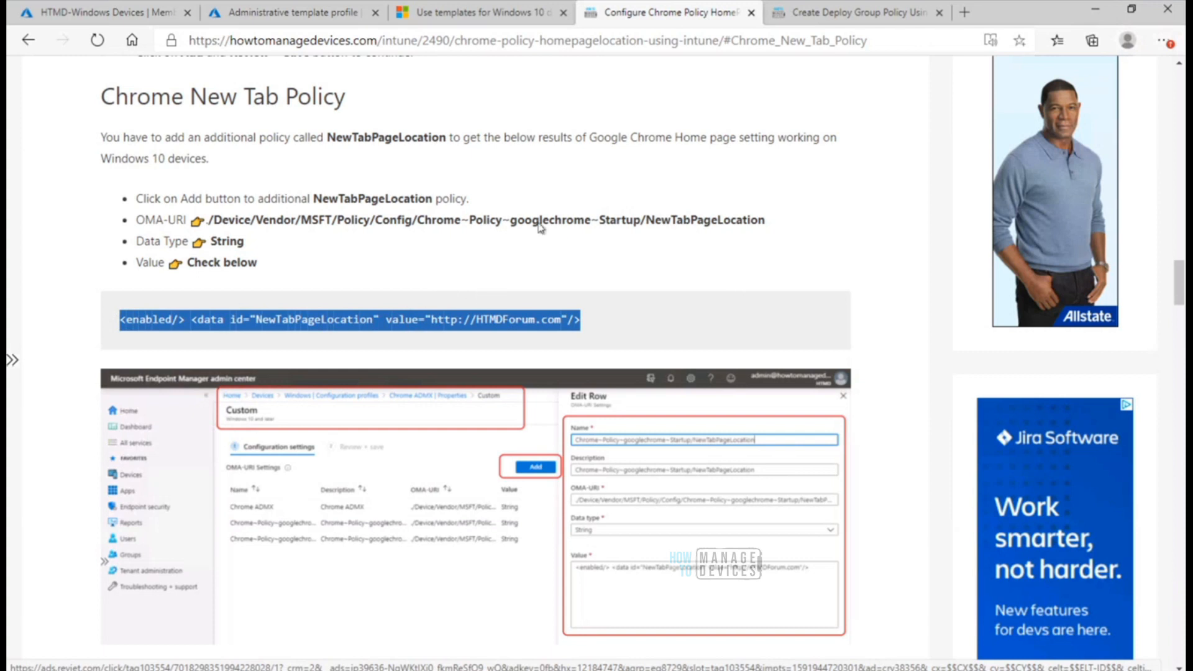
In the administrative template profile, edit the configuration settings and open Computer Configuration > Microsoft Edge > Startup, home page and new tab page.
{"action": "left_click", "coordinate": [298, 14]}
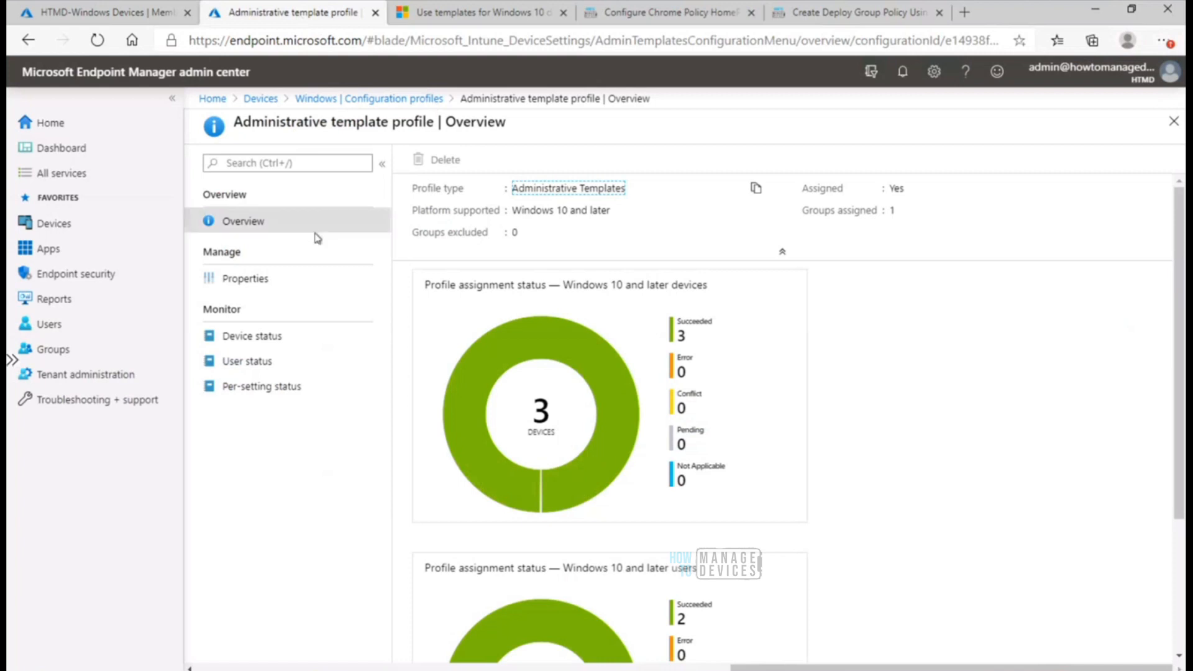
{"action": "left_click", "coordinate": [263, 289]}
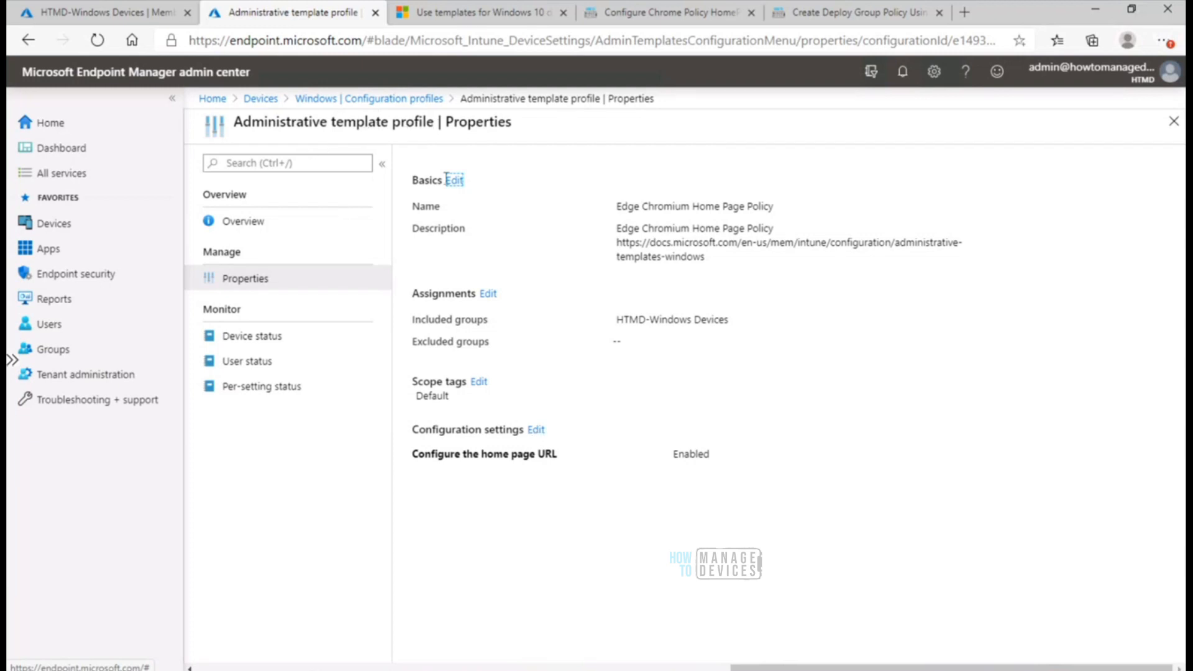
{"action": "left_click", "coordinate": [535, 432]}
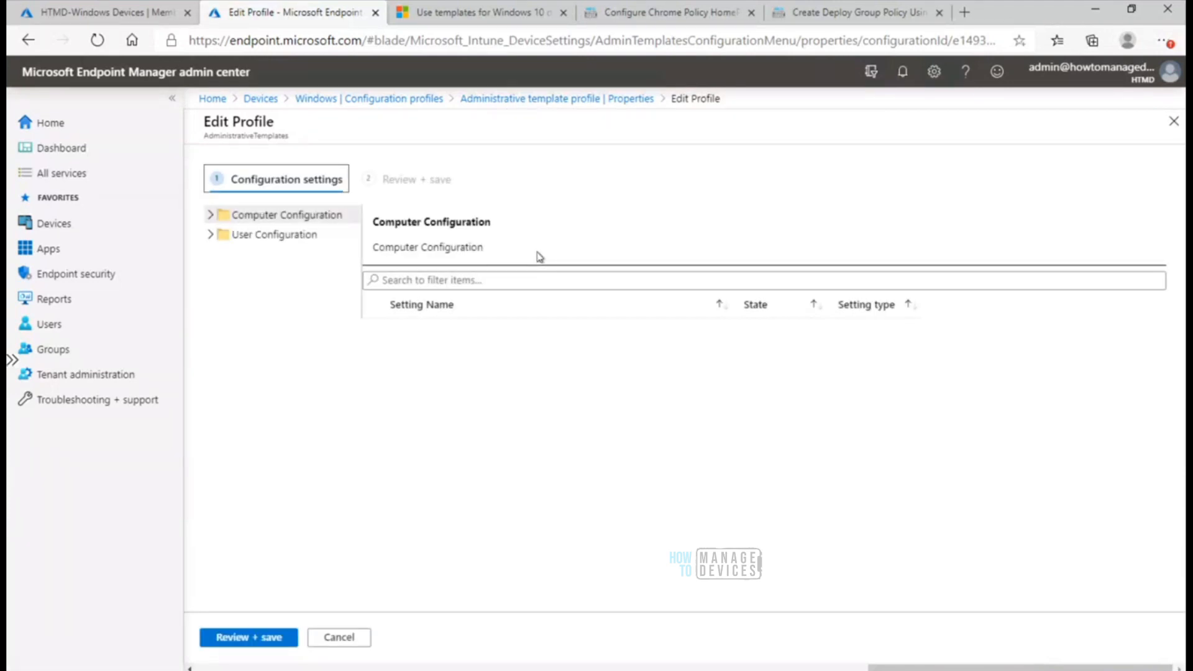
{"action": "left_click", "coordinate": [211, 215]}
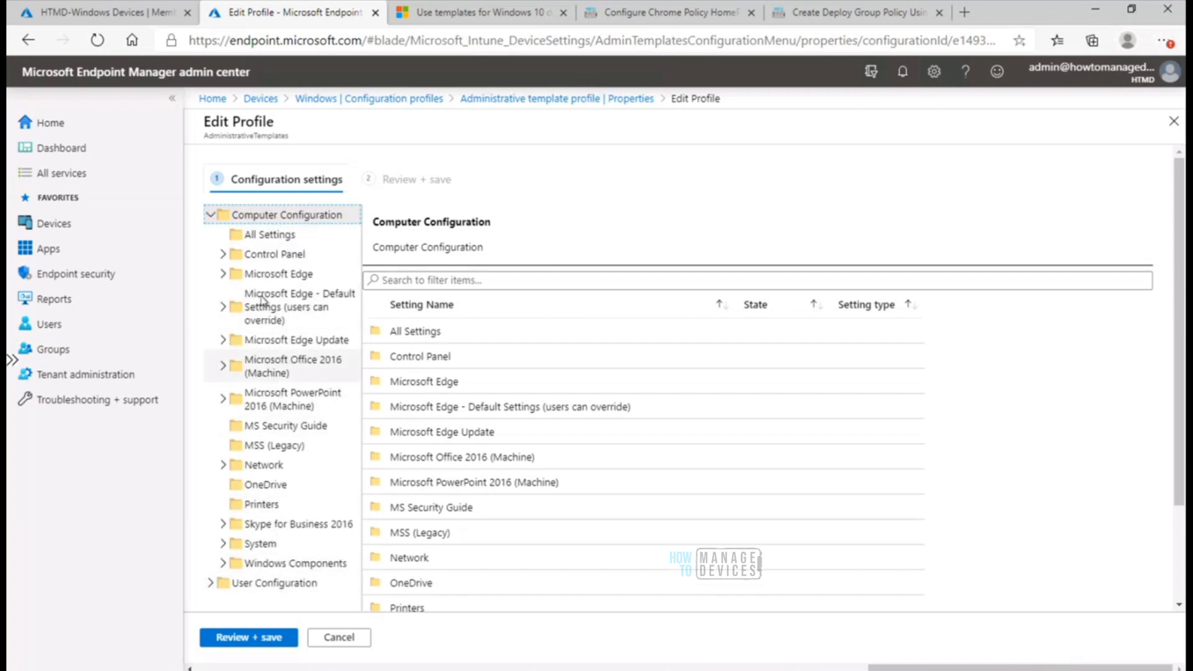
{"action": "left_click", "coordinate": [224, 276]}
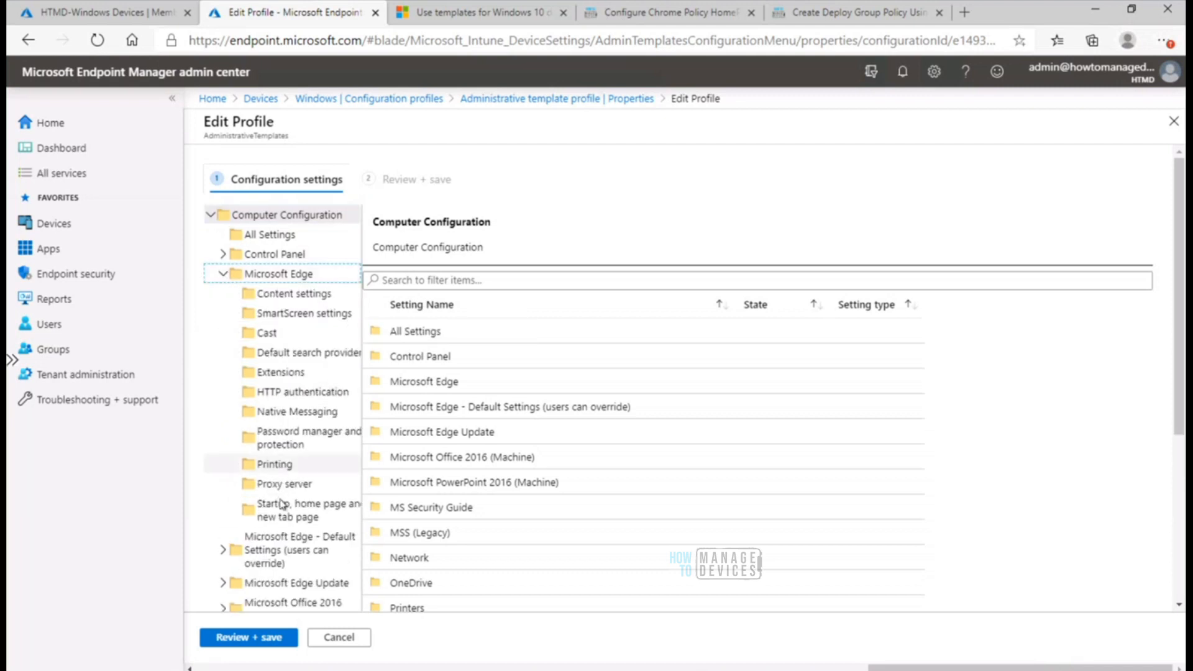
{"action": "left_click", "coordinate": [315, 515]}
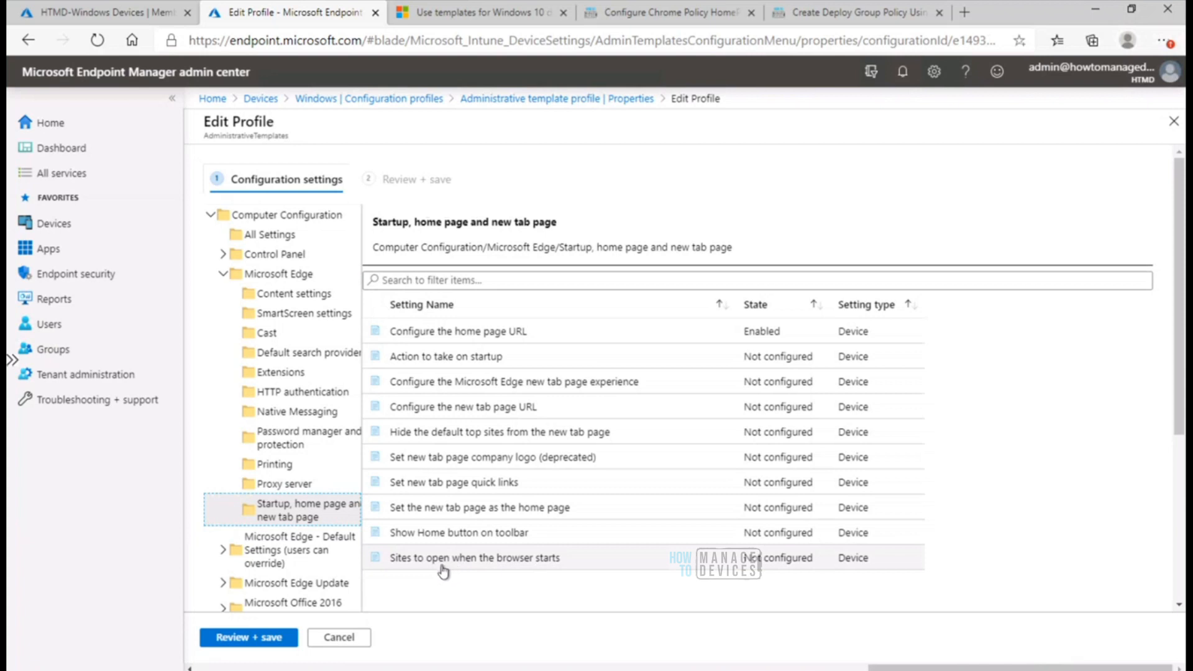
Read the descriptions of "Sites to open when the browser starts" and "Configure the home page URL", highlighting the home page and Home button text, without changing either setting.
{"action": "left_click", "coordinate": [482, 566]}
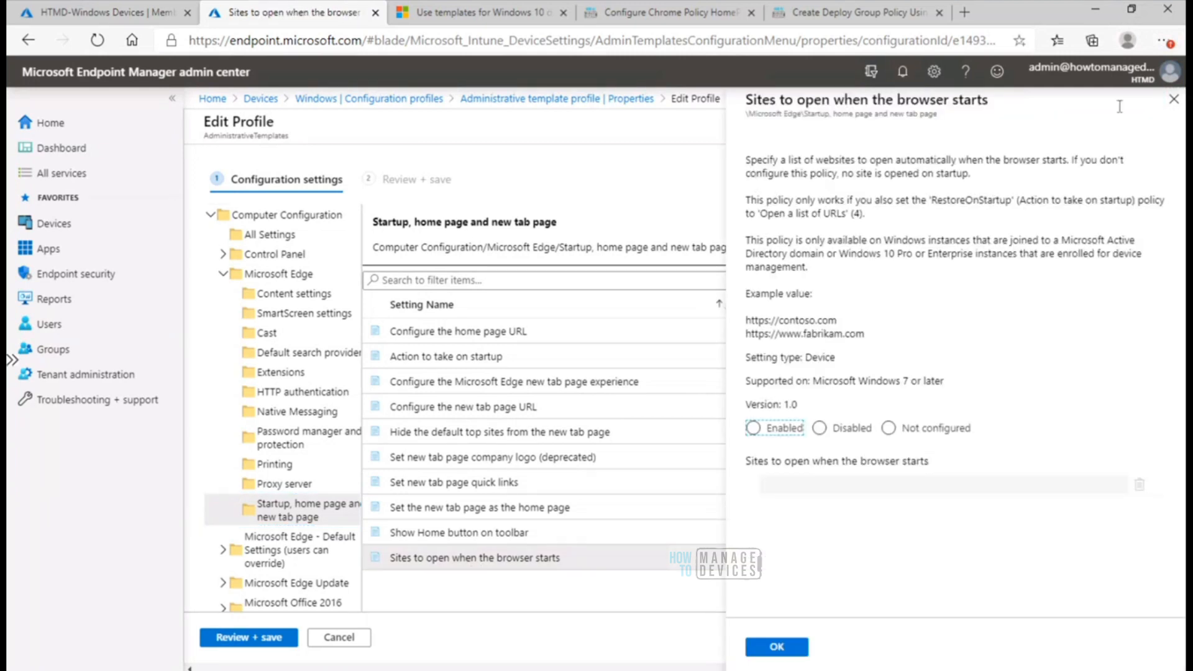
{"action": "left_click", "coordinate": [1174, 100]}
{"action": "left_click", "coordinate": [516, 334]}
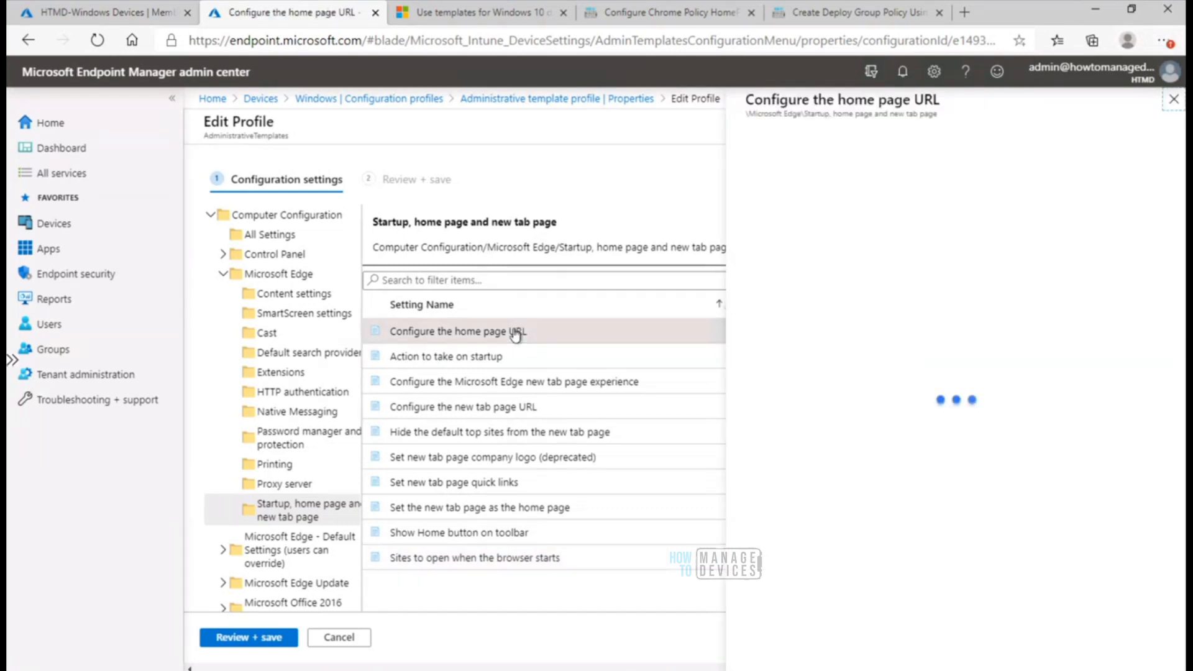
{"action": "left_click_drag", "start_coordinate": [746, 188], "coordinate": [1048, 251]}
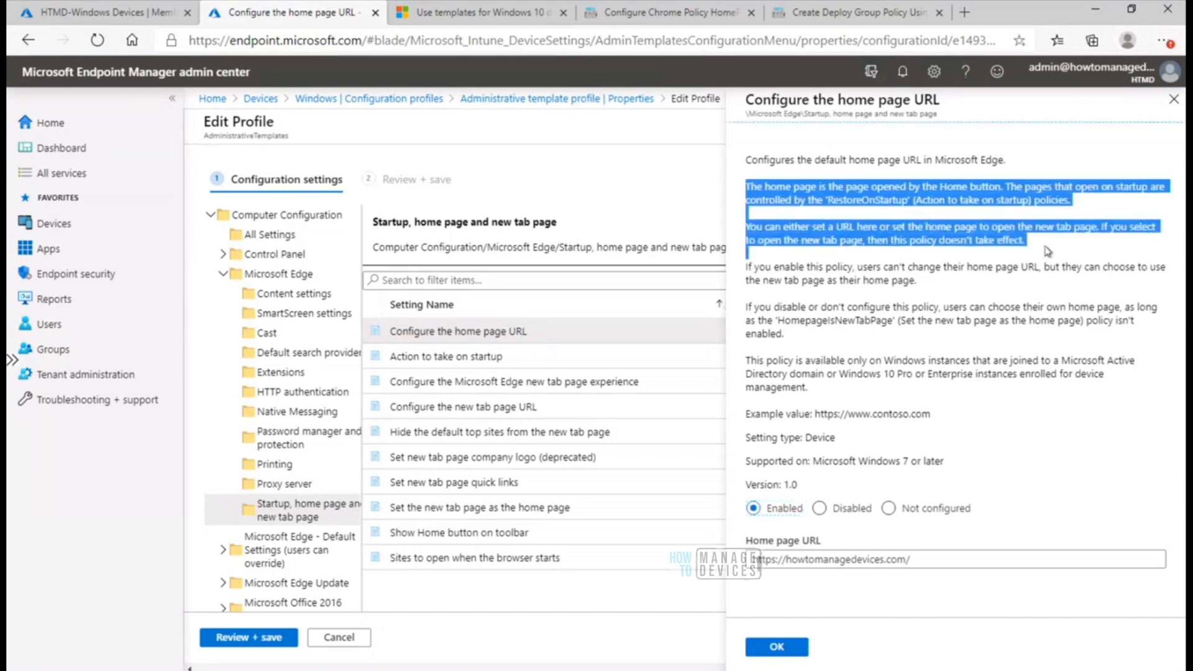
{"action": "left_click", "coordinate": [1048, 251]}
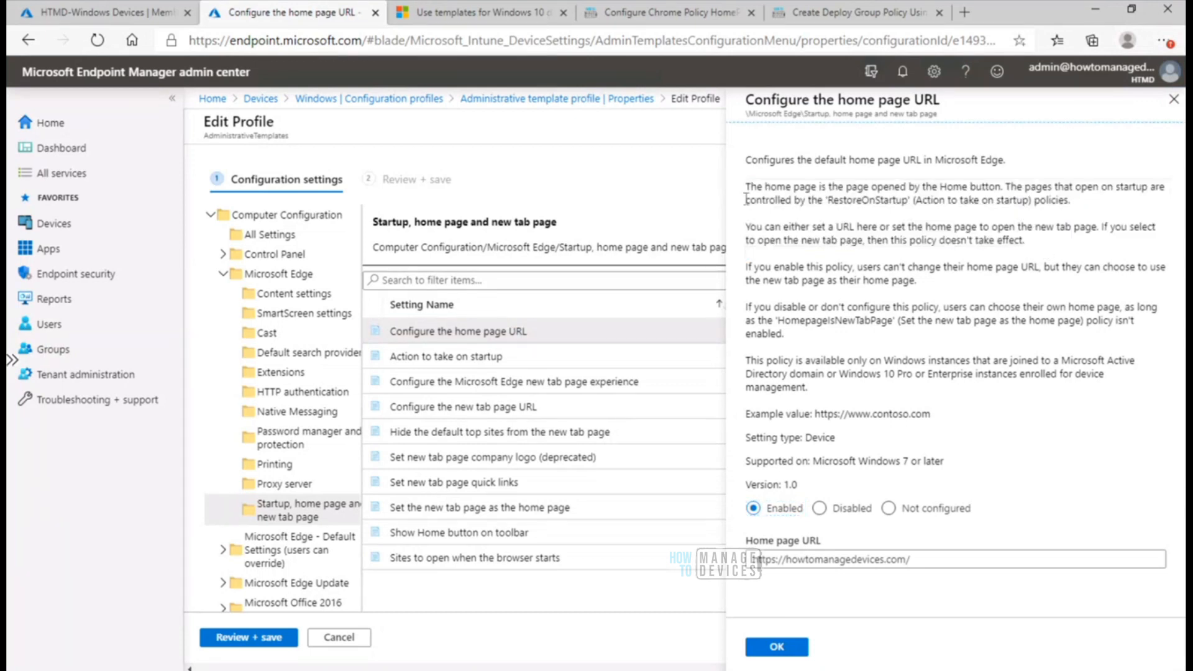
{"action": "left_click_drag", "start_coordinate": [748, 186], "coordinate": [1000, 187]}
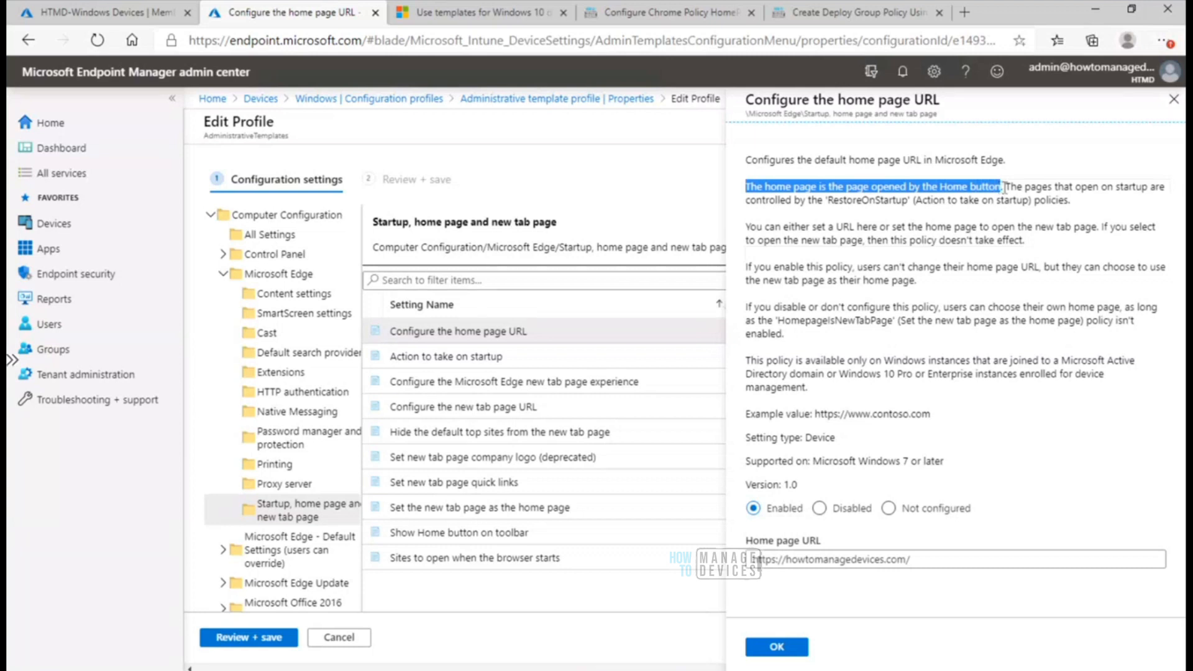
{"action": "left_click", "coordinate": [1005, 186]}
{"action": "left_click_drag", "start_coordinate": [1005, 186], "coordinate": [746, 191]}
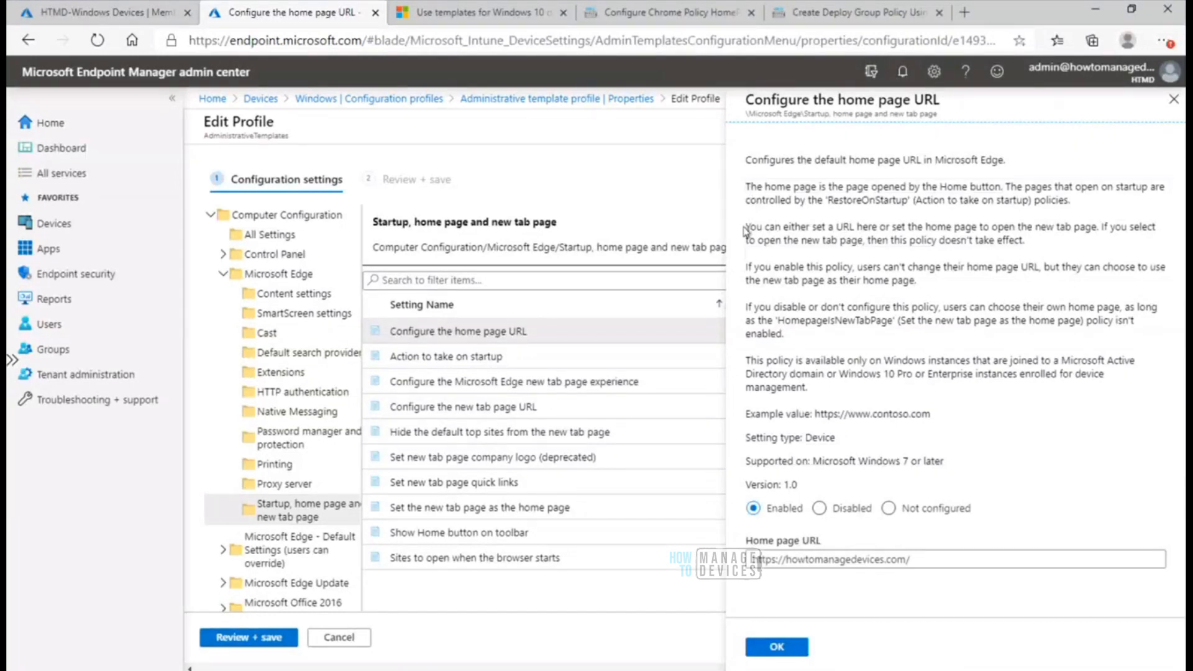
{"action": "left_click_drag", "start_coordinate": [746, 227], "coordinate": [1011, 389]}
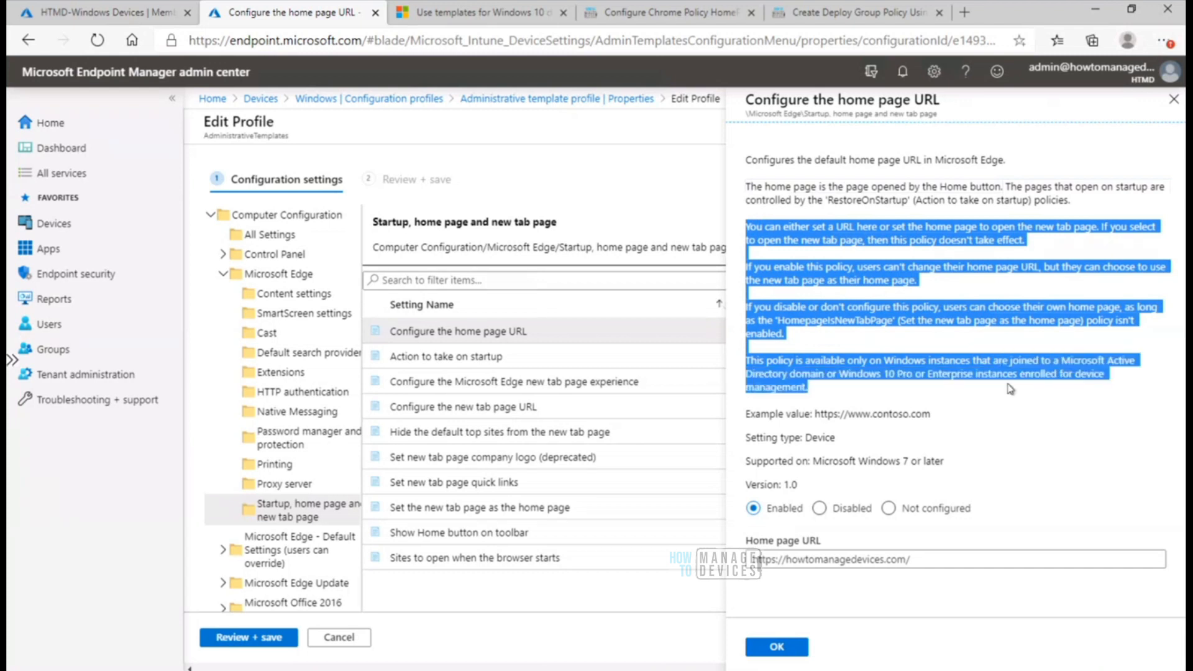
{"action": "left_click", "coordinate": [939, 344]}
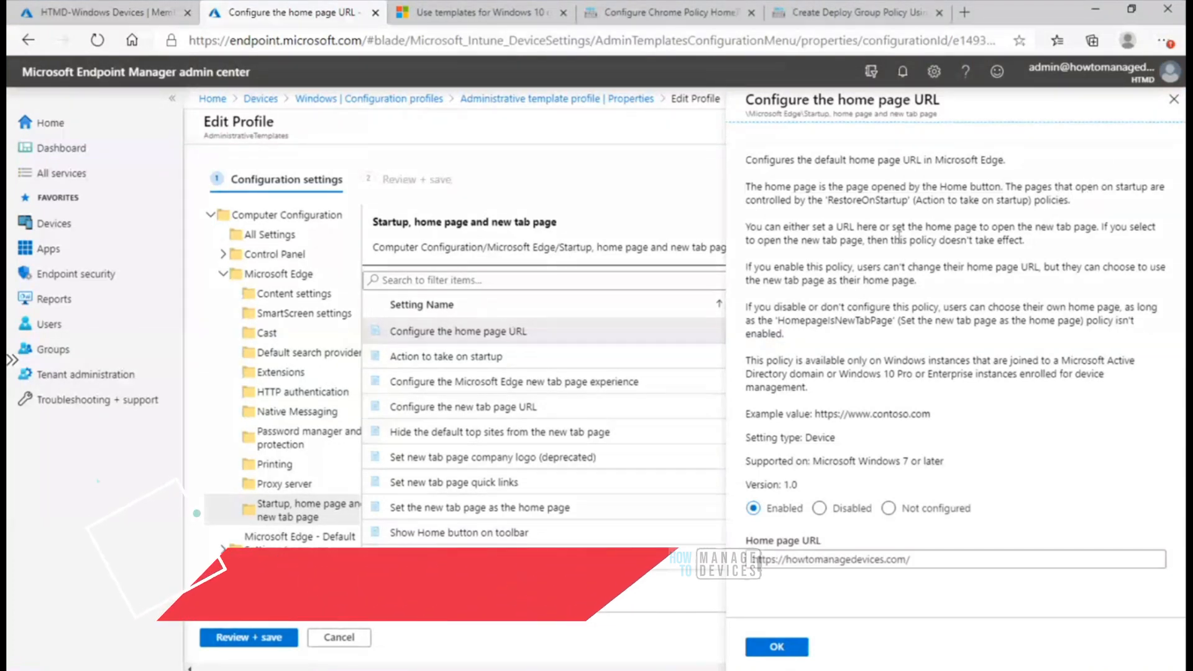
{"action": "left_click_drag", "start_coordinate": [748, 236], "coordinate": [1037, 246]}
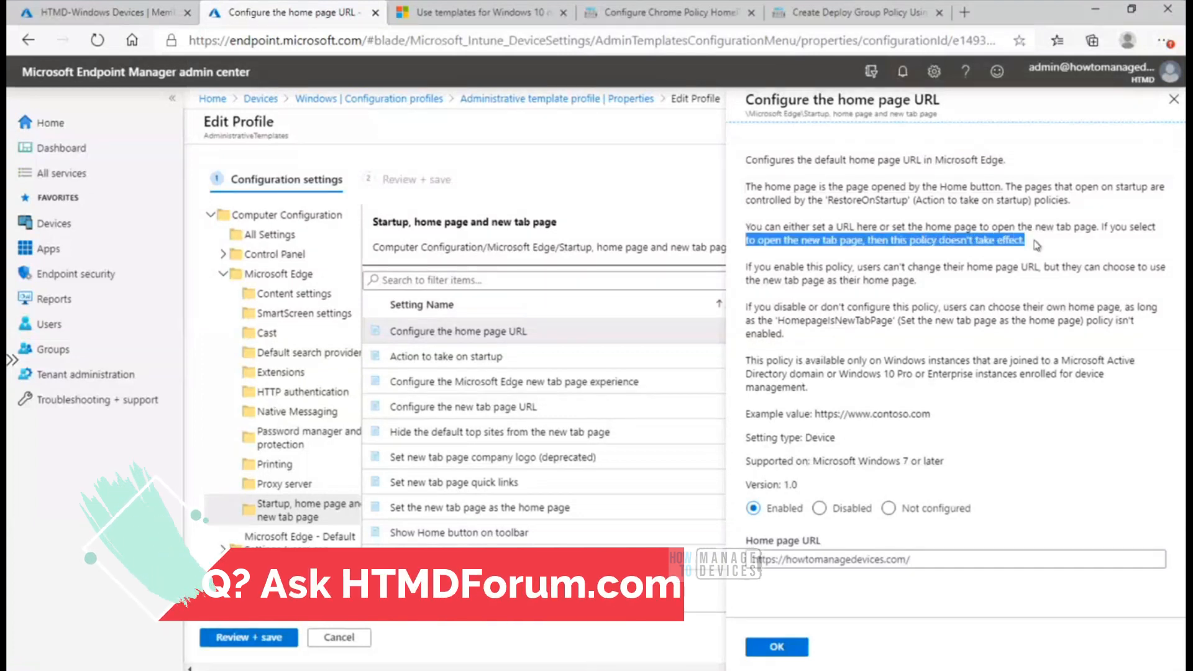
{"action": "left_click_drag", "start_coordinate": [1072, 200], "coordinate": [738, 197]}
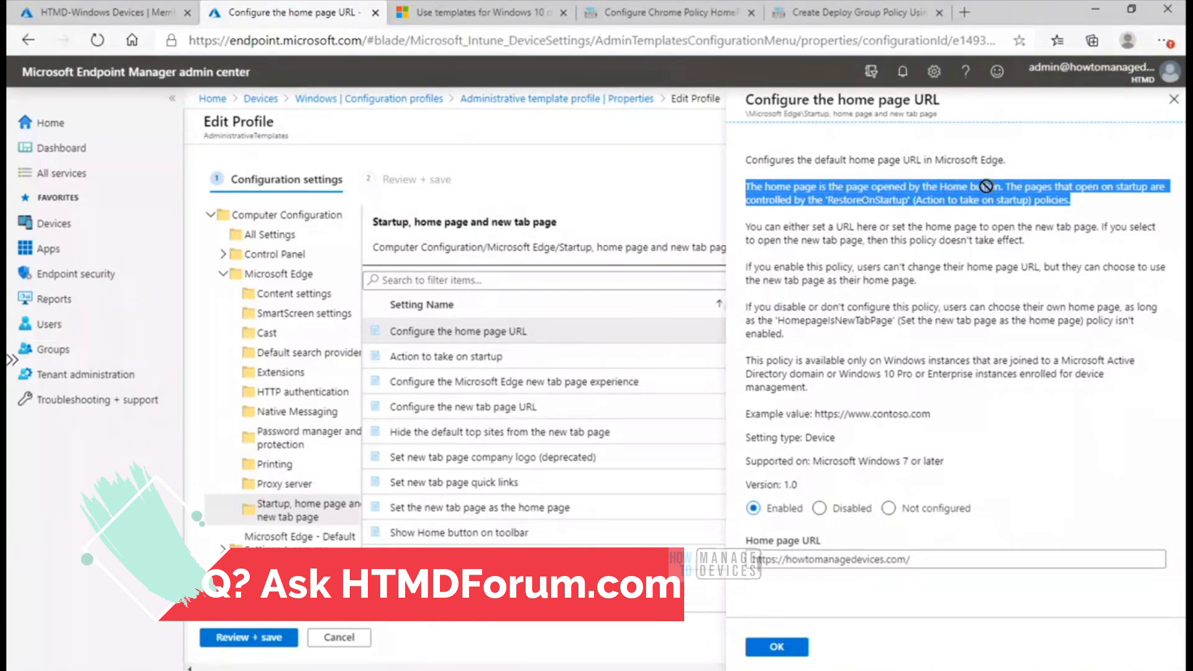
{"action": "left_click", "coordinate": [1005, 193]}
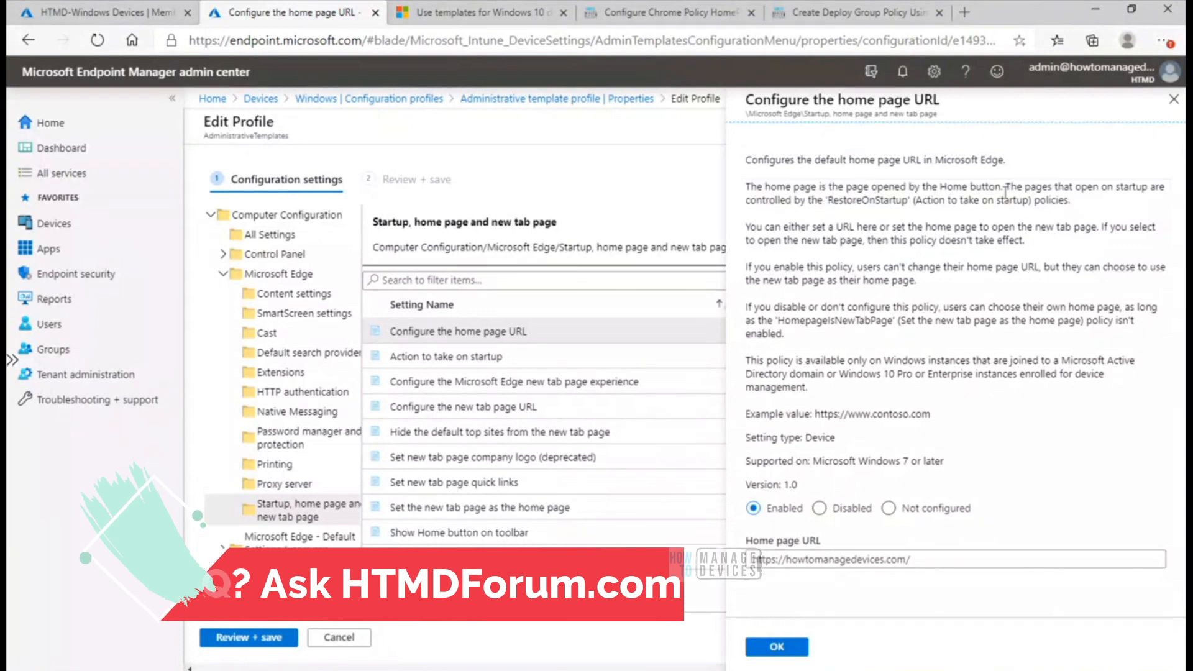
{"action": "left_click_drag", "start_coordinate": [1002, 187], "coordinate": [940, 187]}
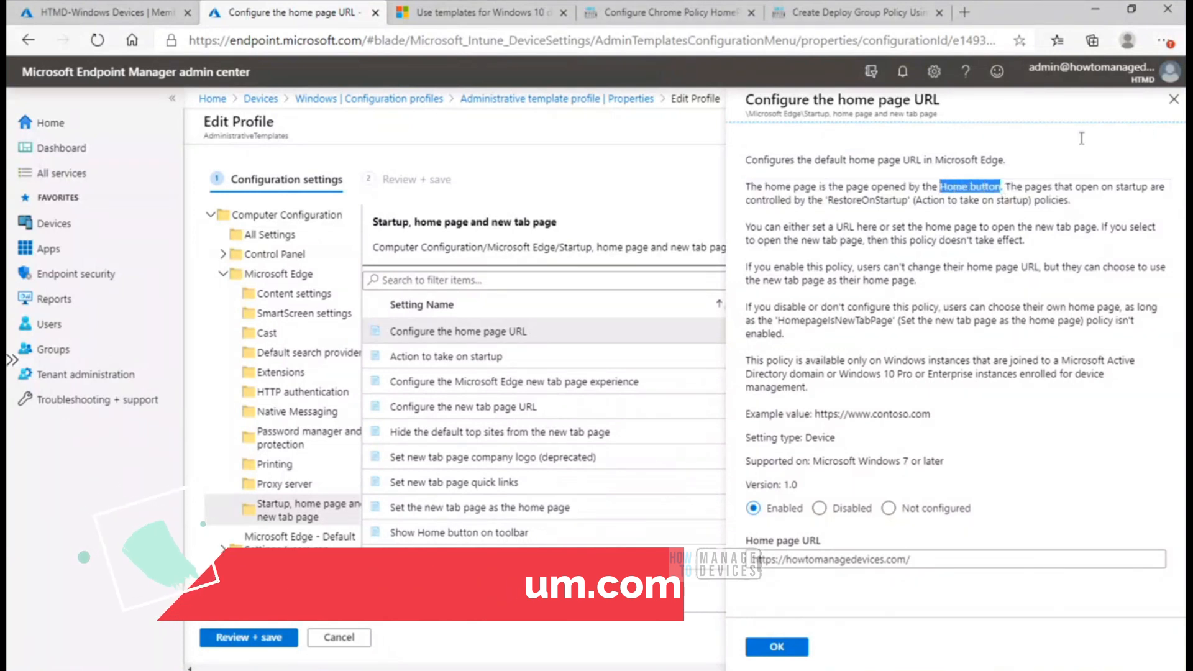
{"action": "left_click", "coordinate": [1174, 99]}
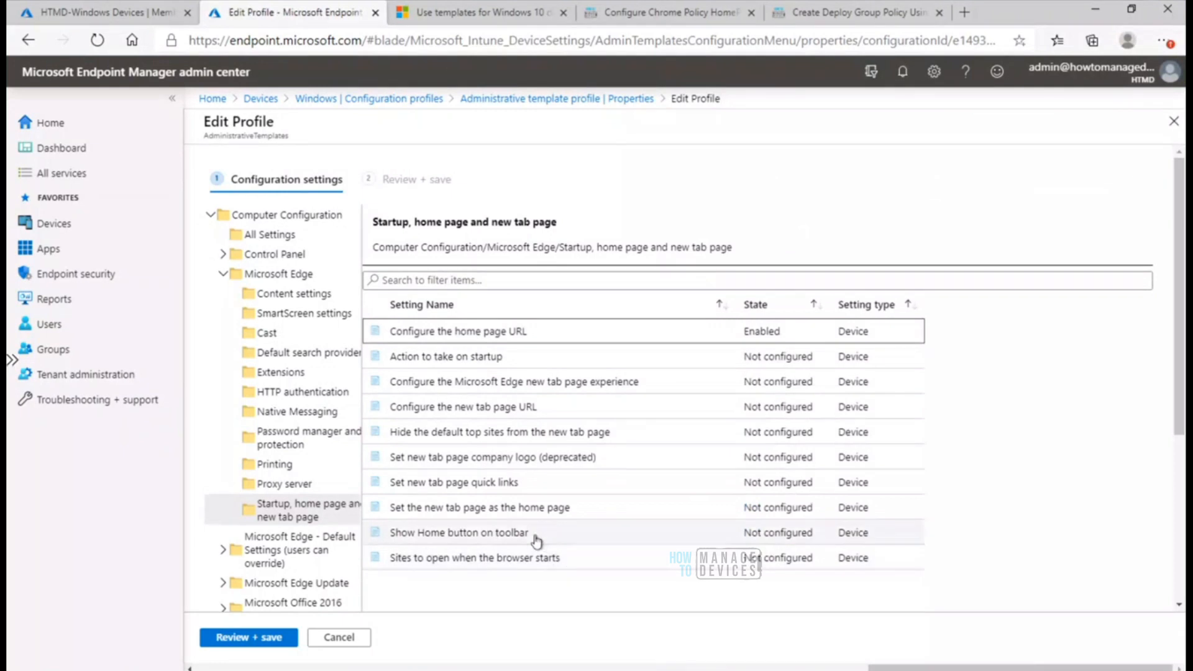
Set "Show Home button on toolbar" to Enabled, save the edited profile and dismiss the notification.
{"action": "left_click", "coordinate": [496, 540]}
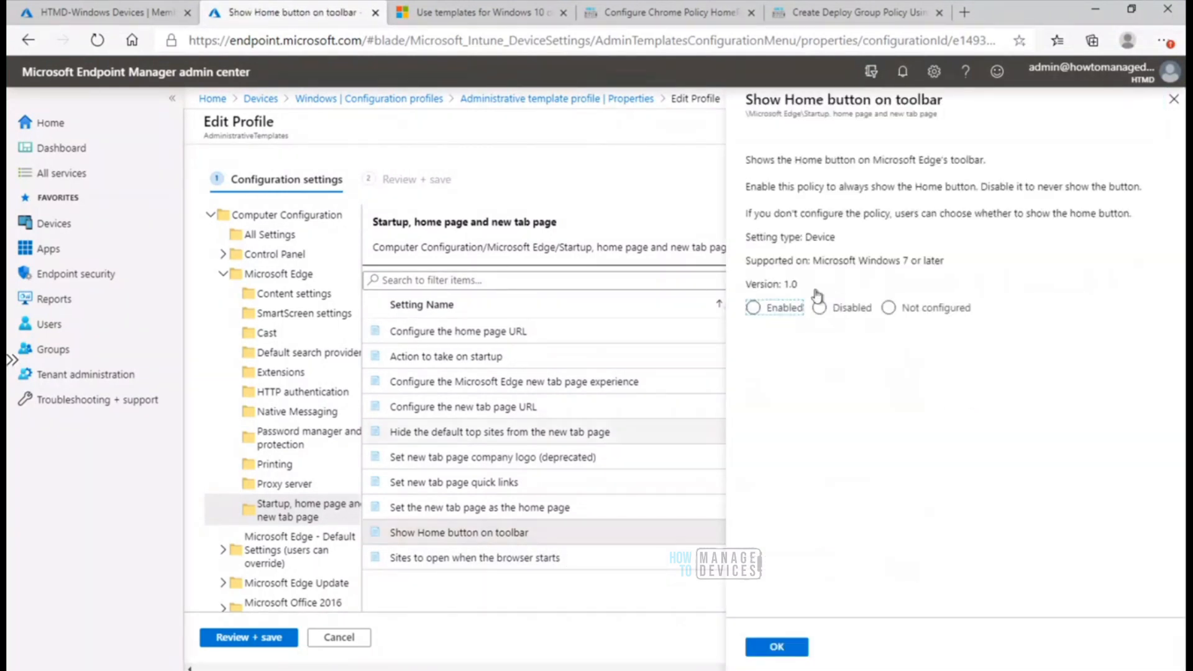
{"action": "left_click", "coordinate": [782, 647]}
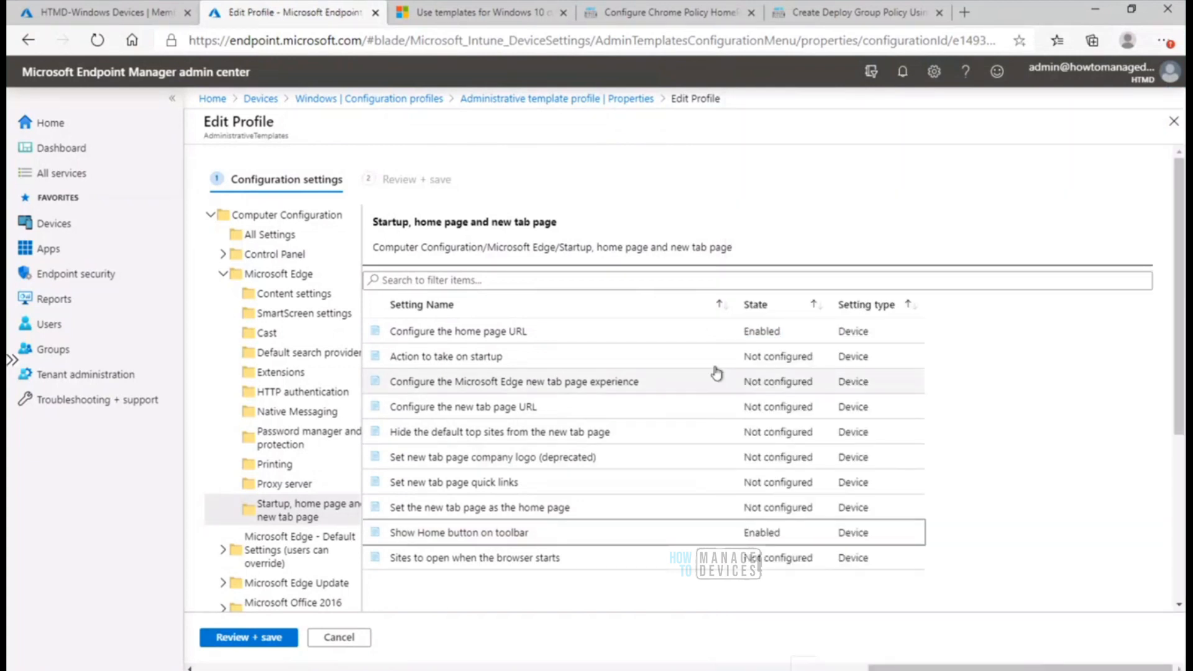
{"action": "left_click", "coordinate": [258, 638]}
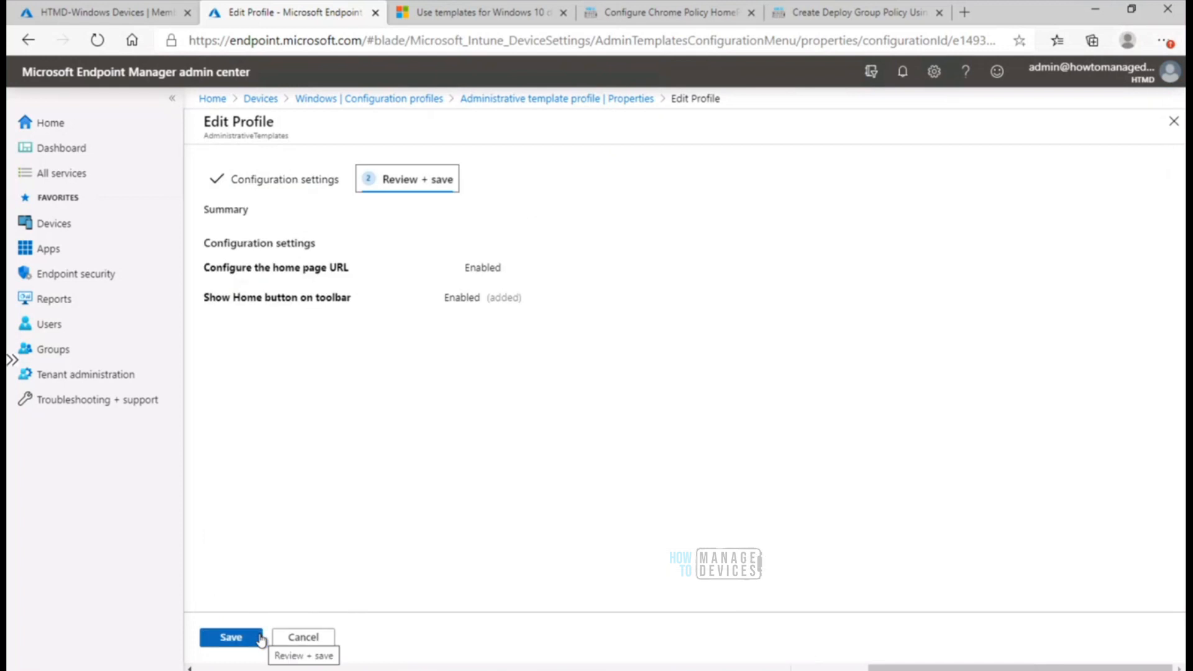
{"action": "left_click", "coordinate": [250, 639]}
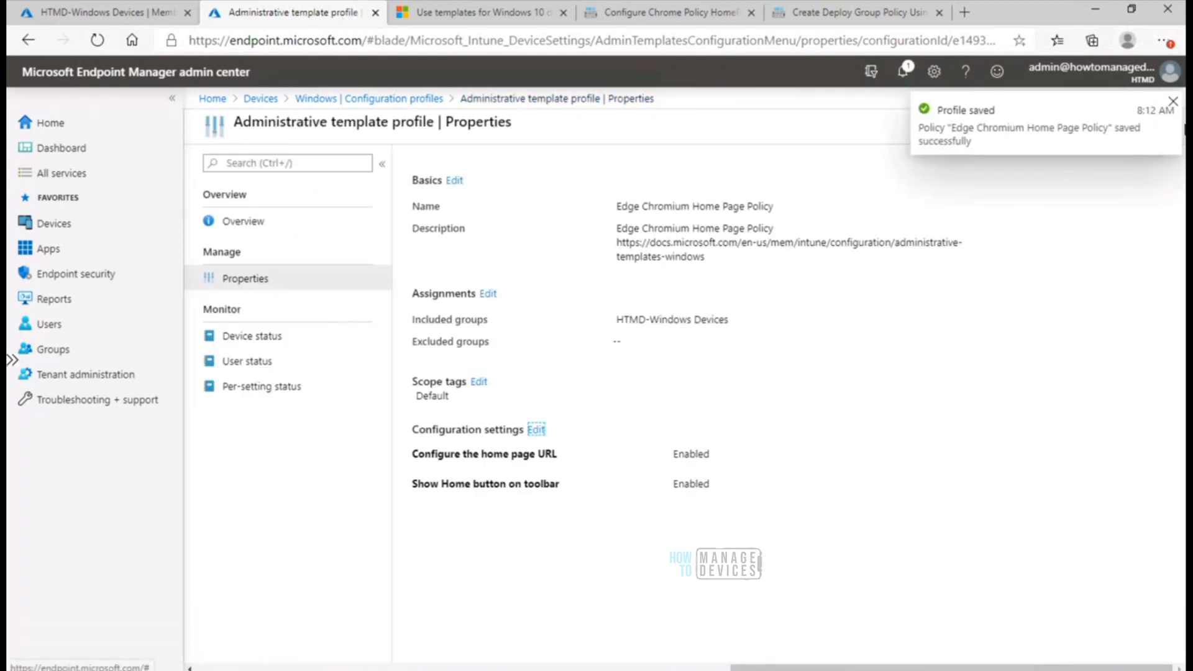
{"action": "left_click", "coordinate": [1174, 101]}
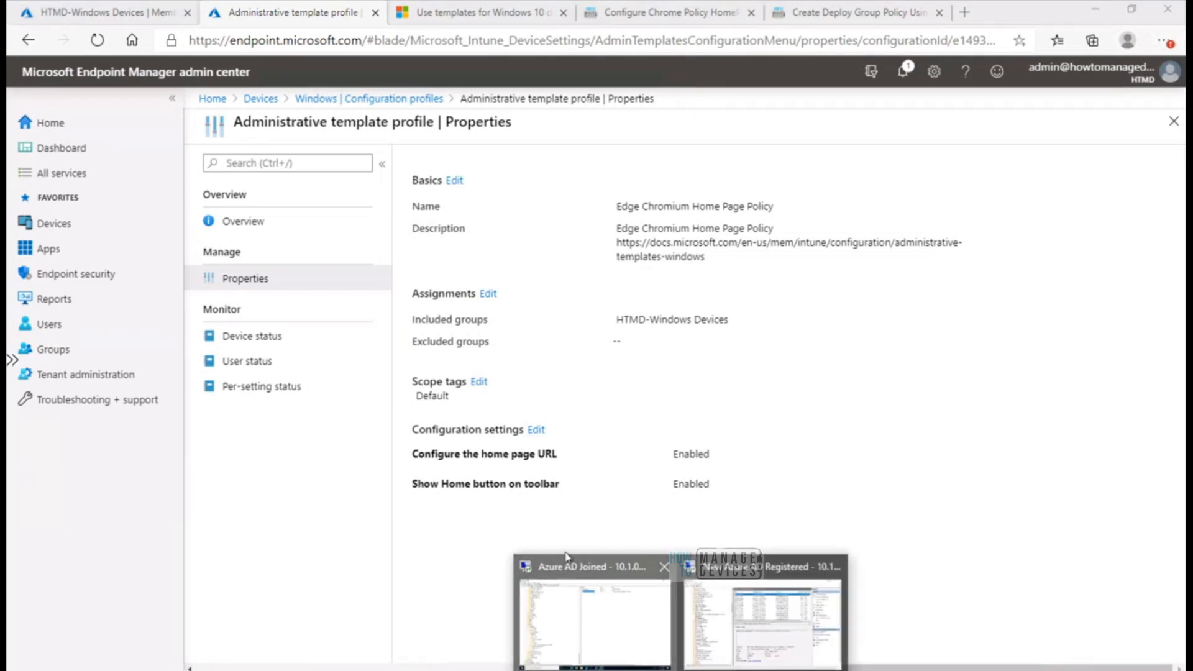
Switch to the Azure AD Joined remote session and start a device sync in Company Portal.
{"action": "left_click", "coordinate": [581, 606]}
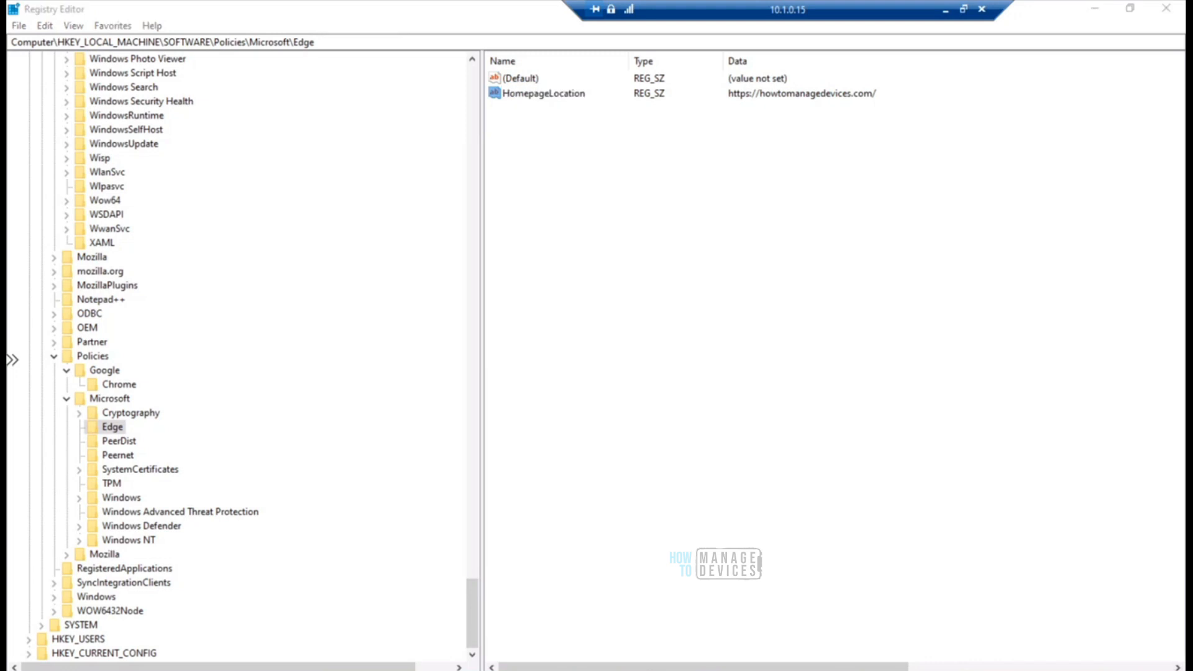
{"action": "key", "text": "alt+Tab"}
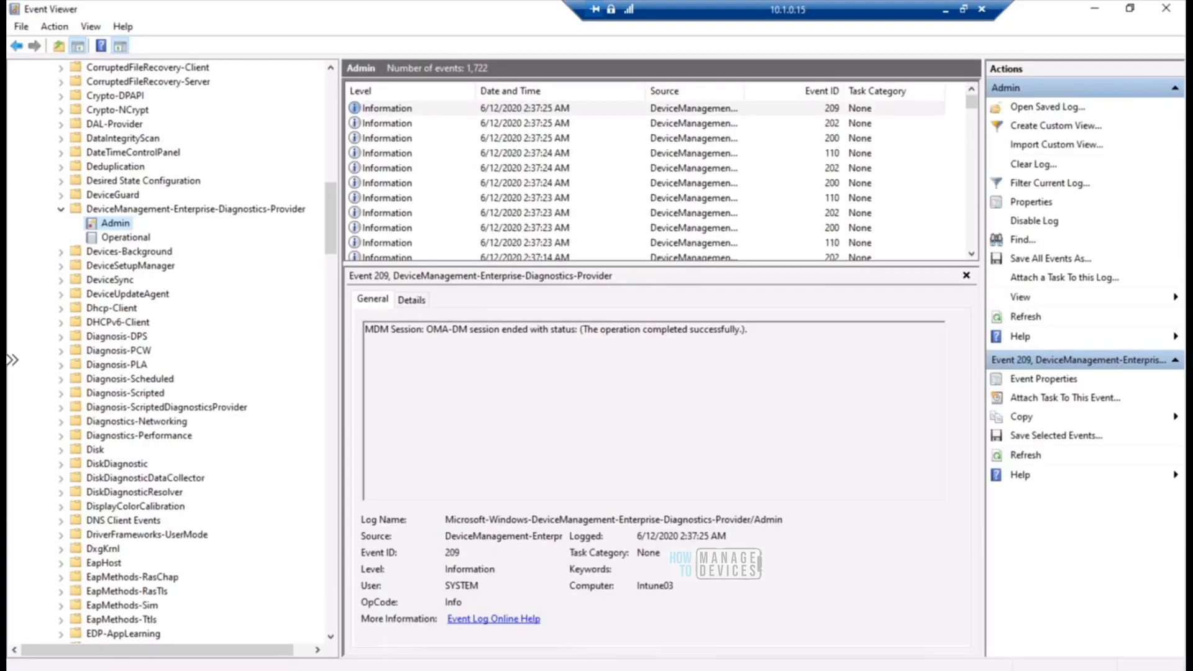
{"action": "right_click", "coordinate": [527, 670]}
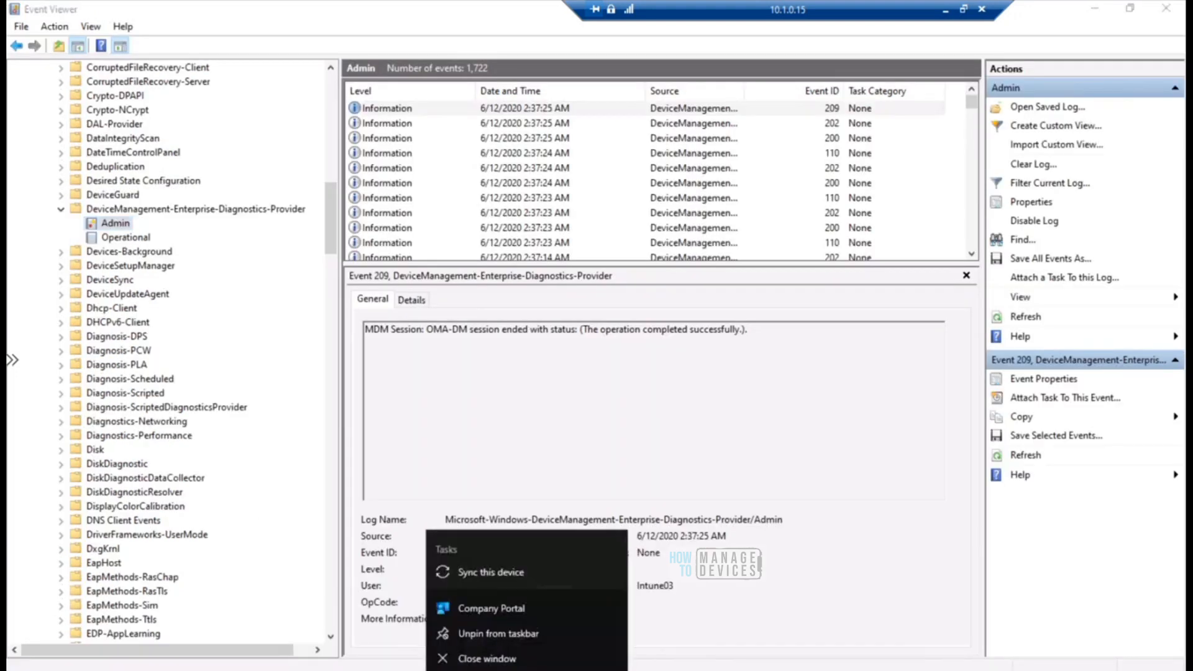
{"action": "left_click", "coordinate": [515, 572]}
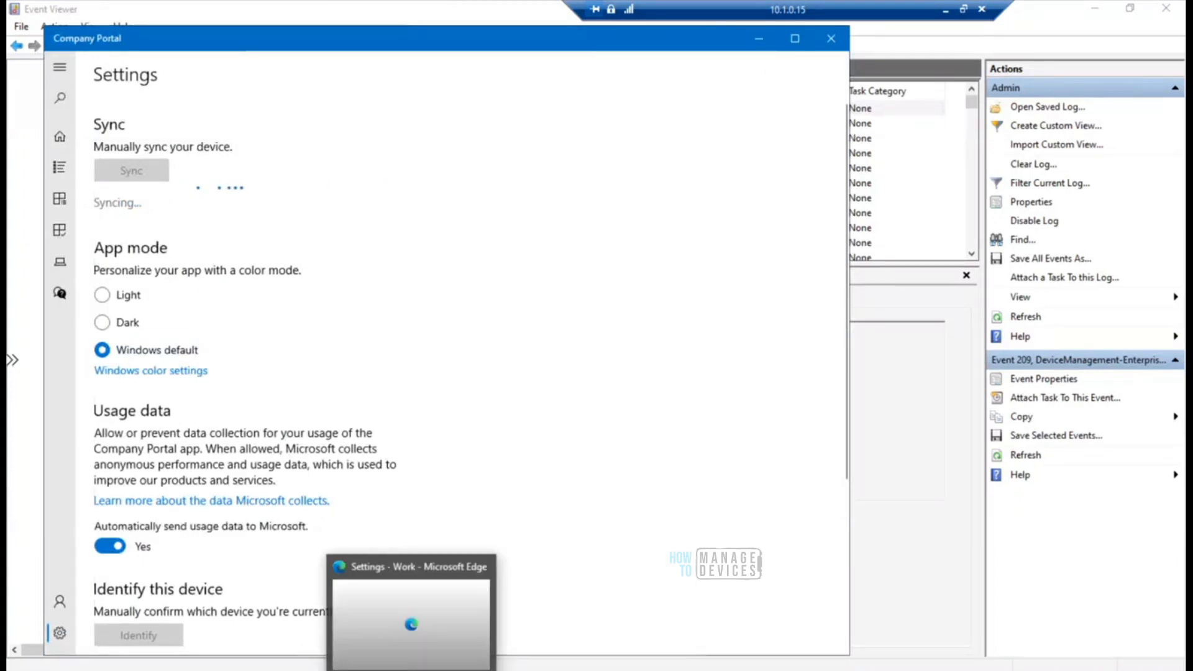
Return to the Endpoint Manager admin center and check the profile's device status, reloading it by switching between Properties and Device status.
{"action": "left_click", "coordinate": [947, 11]}
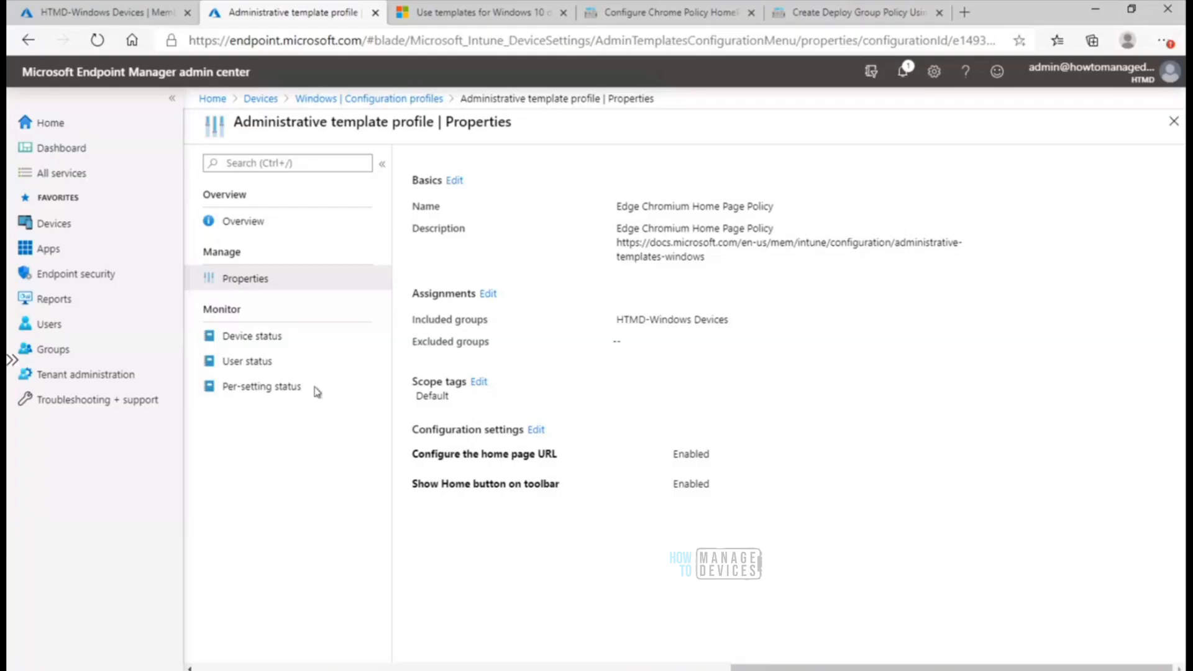
{"action": "left_click", "coordinate": [257, 339]}
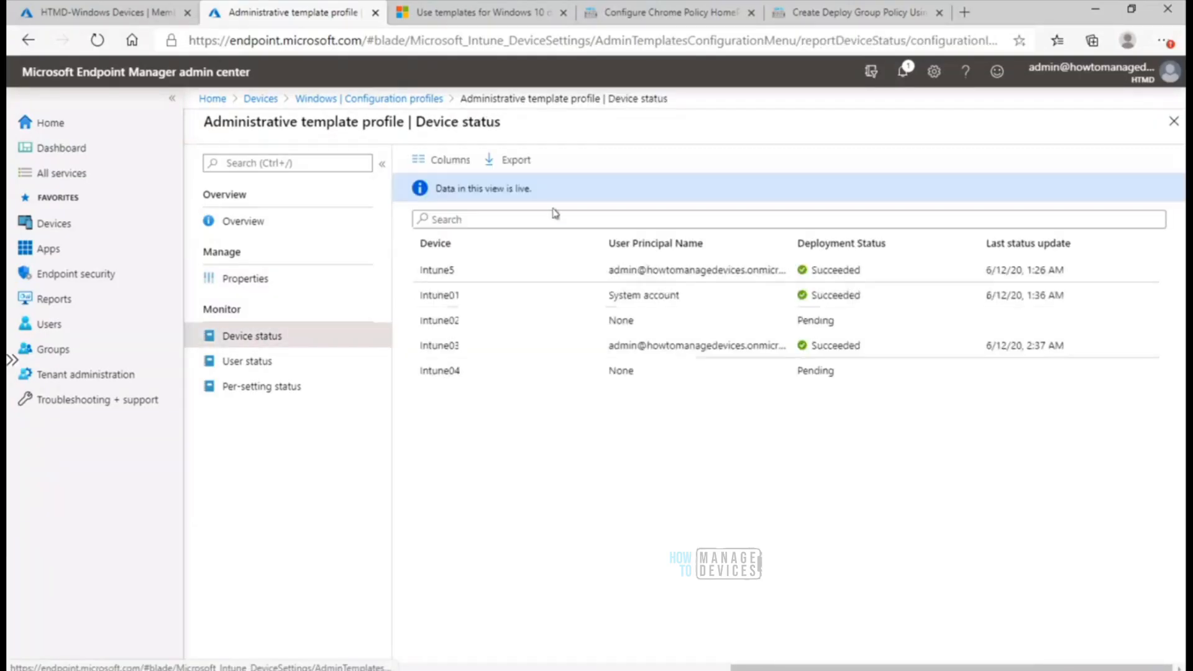
{"action": "left_click", "coordinate": [253, 280]}
{"action": "left_click", "coordinate": [255, 340]}
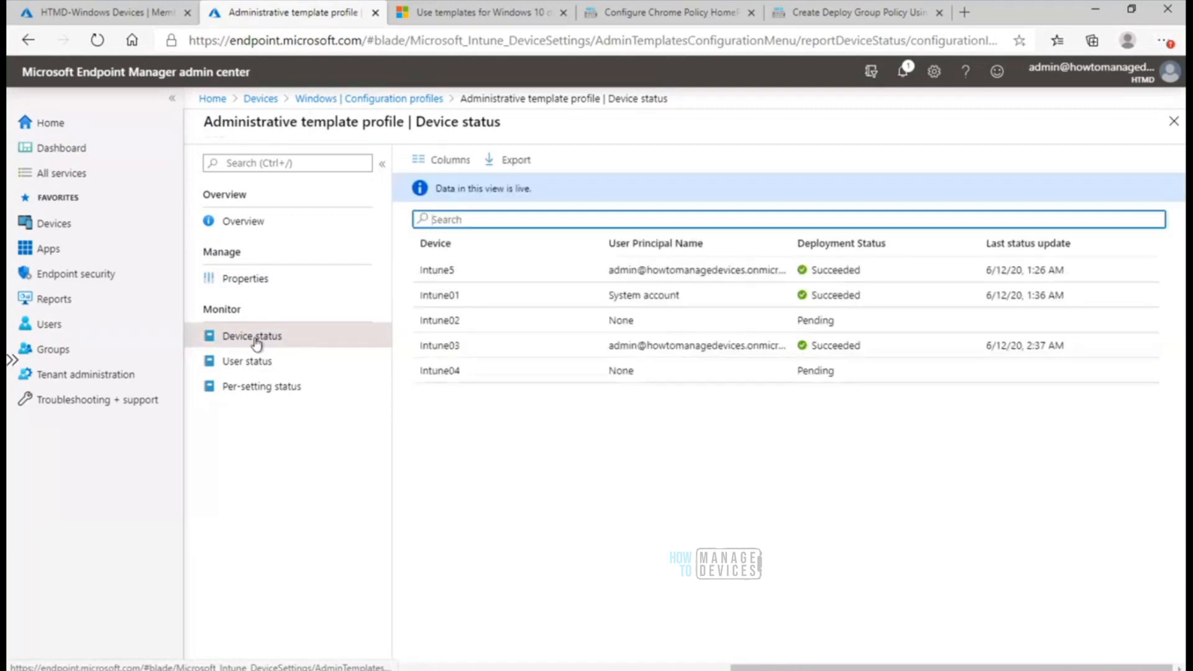
{"action": "left_click", "coordinate": [255, 280]}
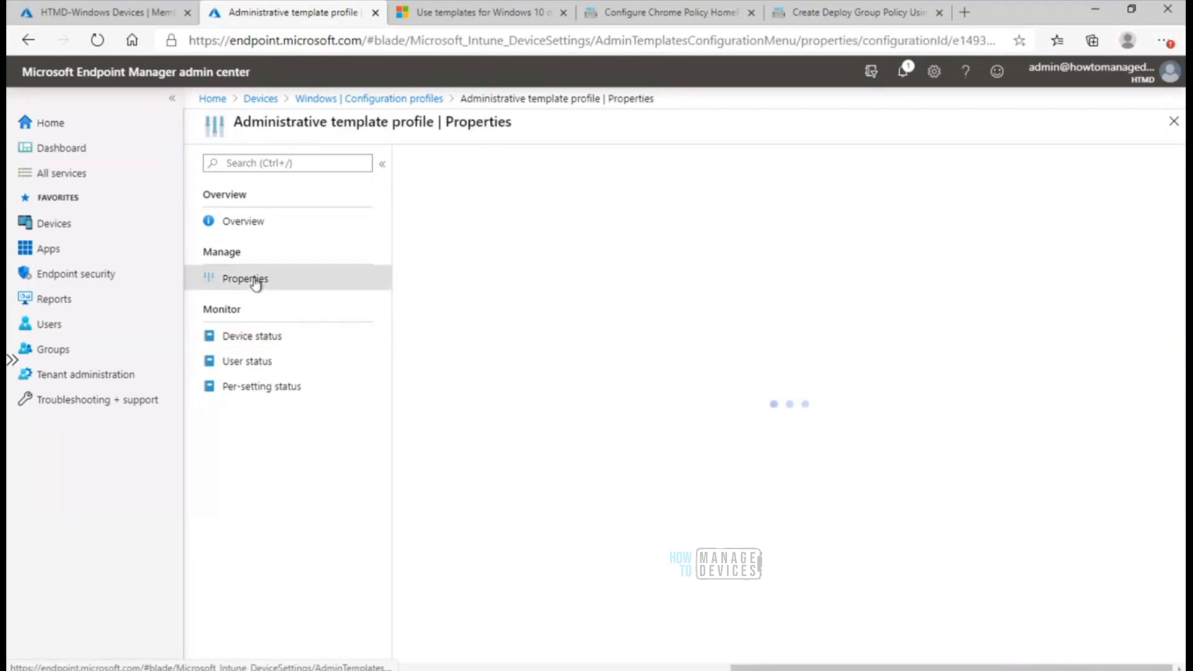
{"action": "left_click", "coordinate": [266, 339]}
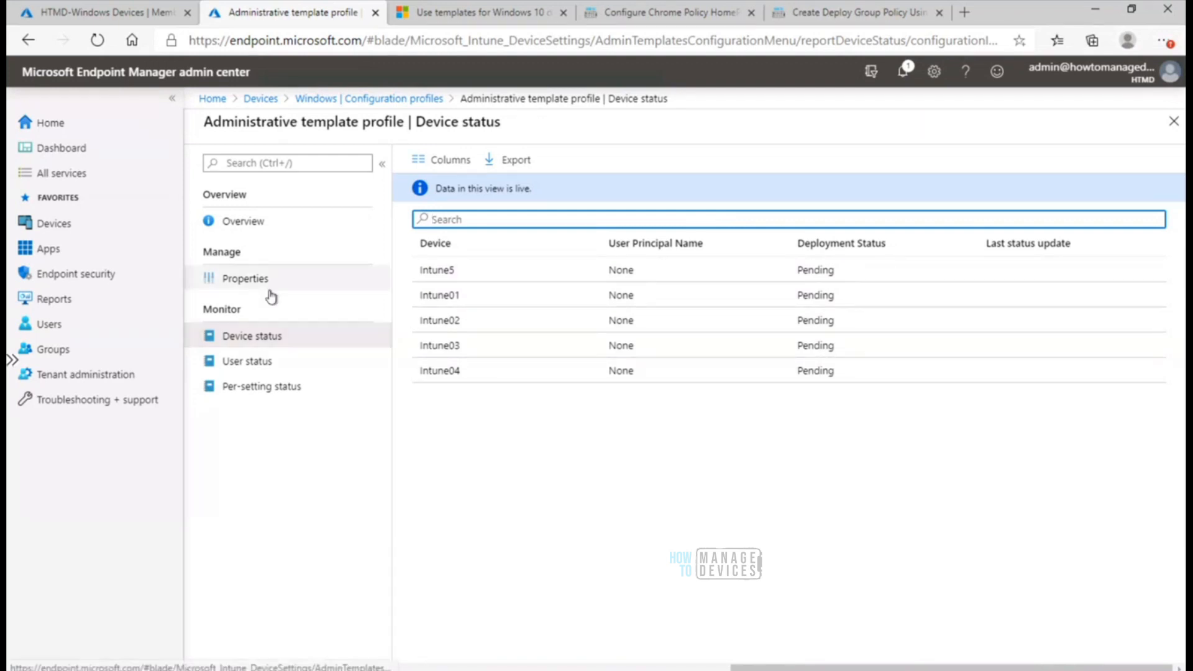
Switch to the Azure AD Joined remote session and refresh the DeviceManagement-Enterprise-Diagnostics-Provider Admin log in Event Viewer.
{"action": "left_click", "coordinate": [681, 670]}
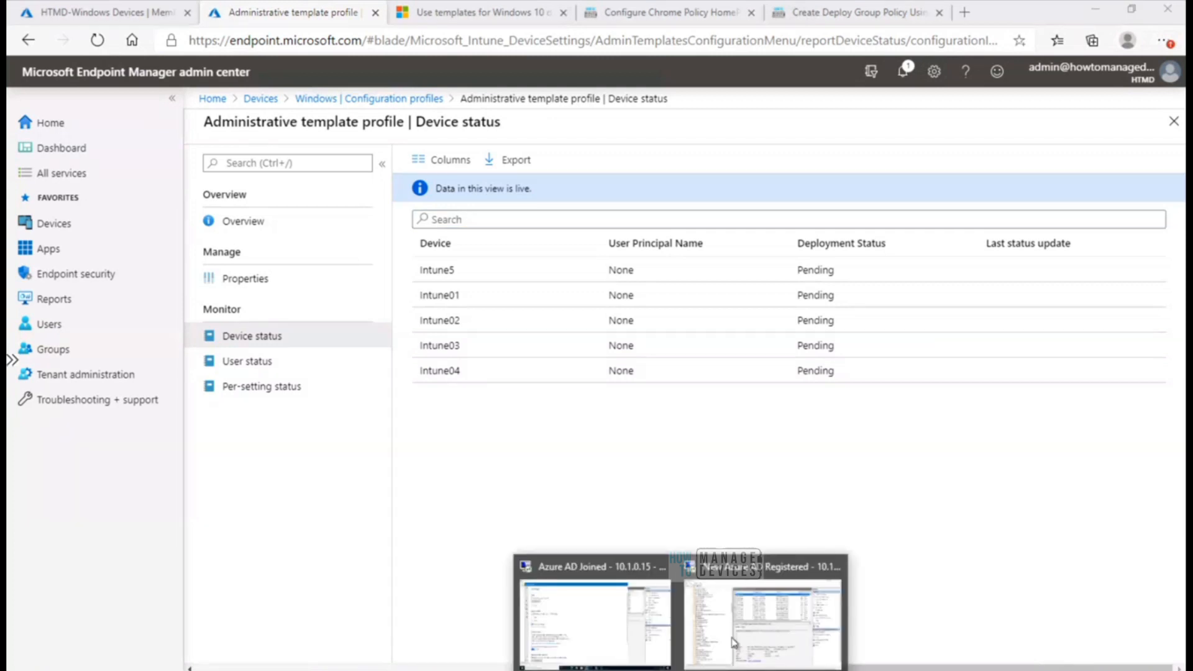
{"action": "left_click", "coordinate": [616, 621]}
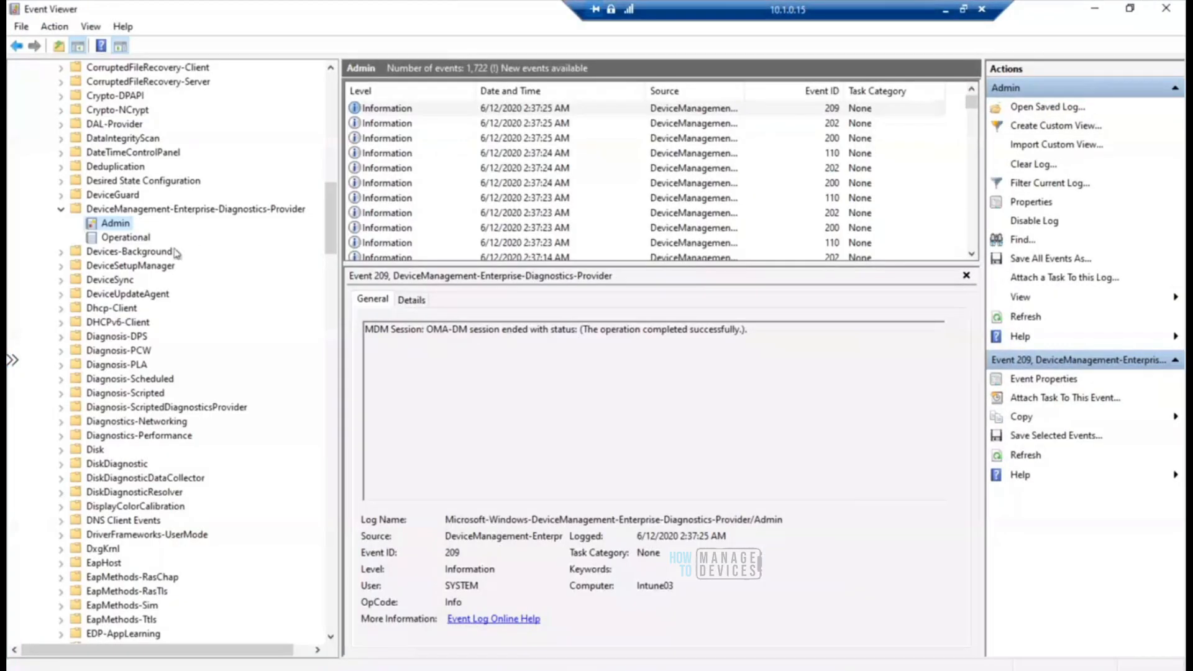
{"action": "right_click", "coordinate": [120, 223]}
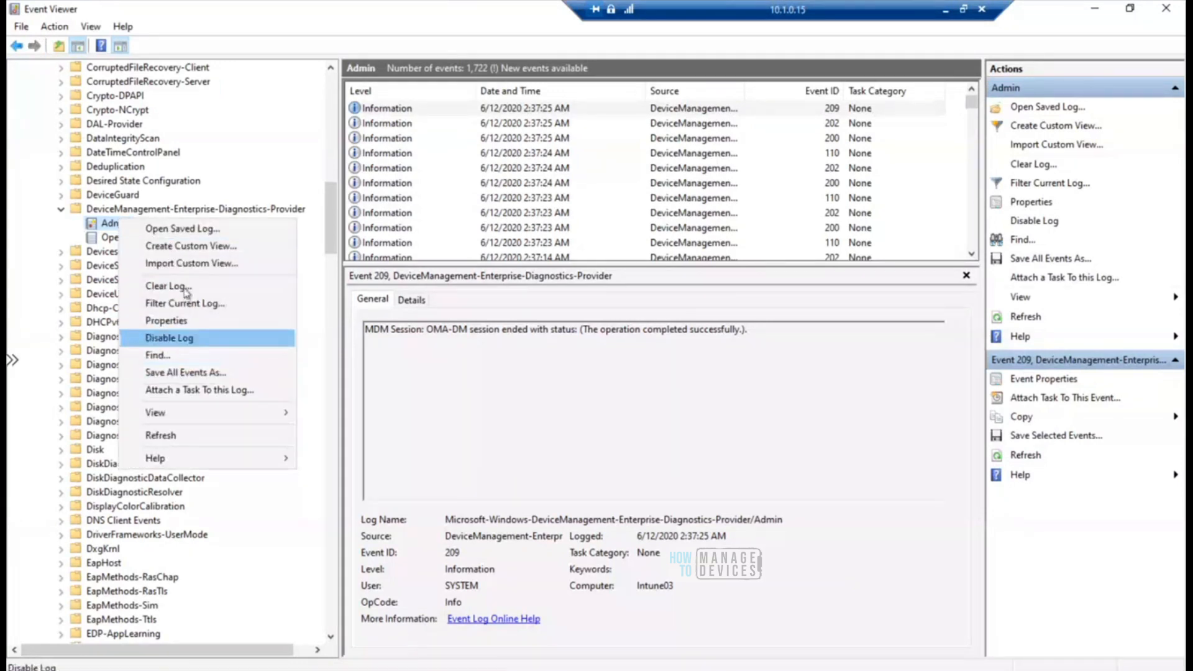
{"action": "left_click", "coordinate": [178, 437]}
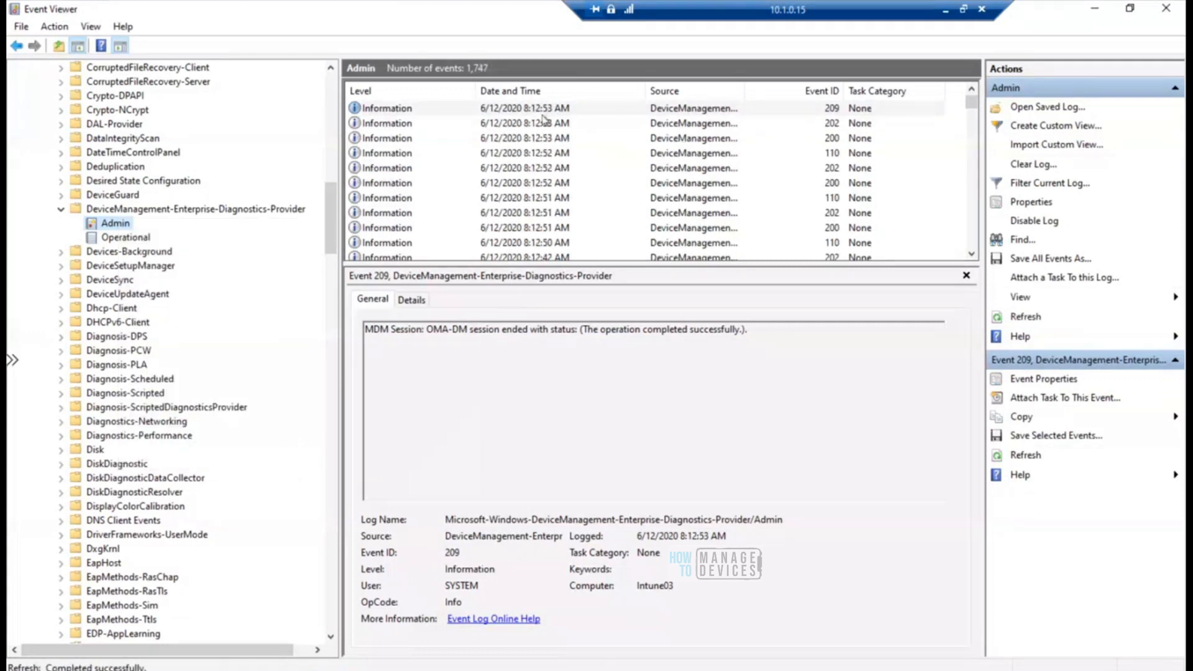
Examine the Admin log's events one by one, from the newest back through the latest sync session, for policy entries.
{"action": "key", "text": "Down"}
{"action": "key", "text": "Down"}
{"action": "key", "text": "Down"}
{"action": "key", "text": "Down"}
{"action": "key", "text": "Down"}
{"action": "key", "text": "Down"}
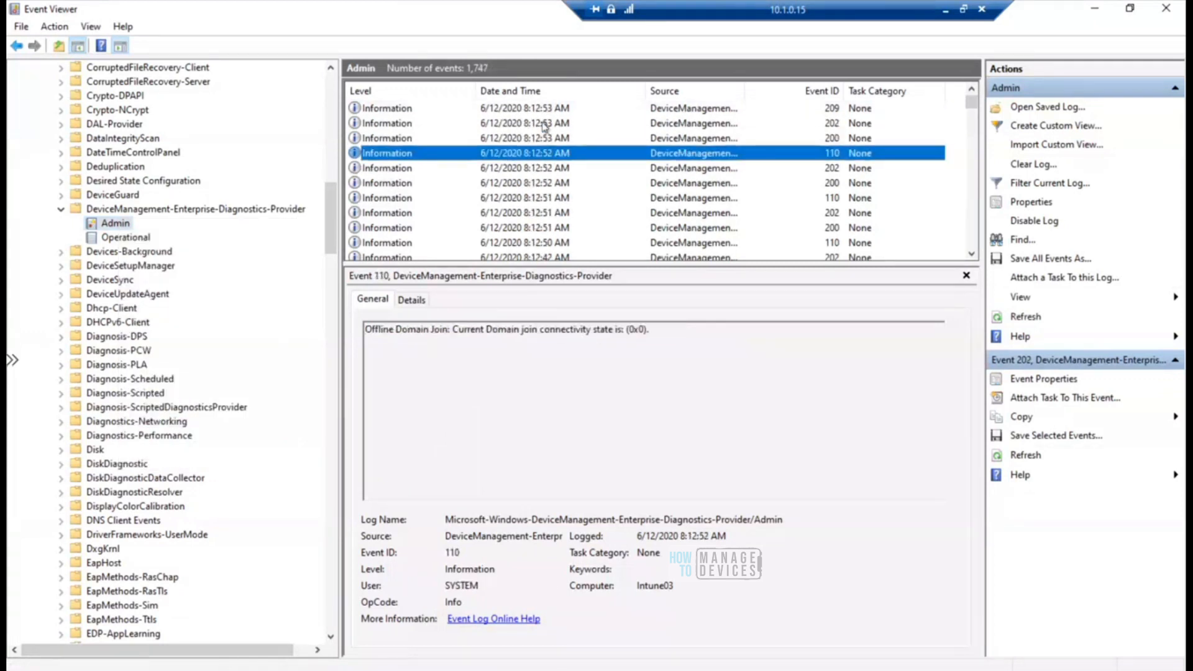
{"action": "key", "text": "Down"}
{"action": "key", "text": "Down"}
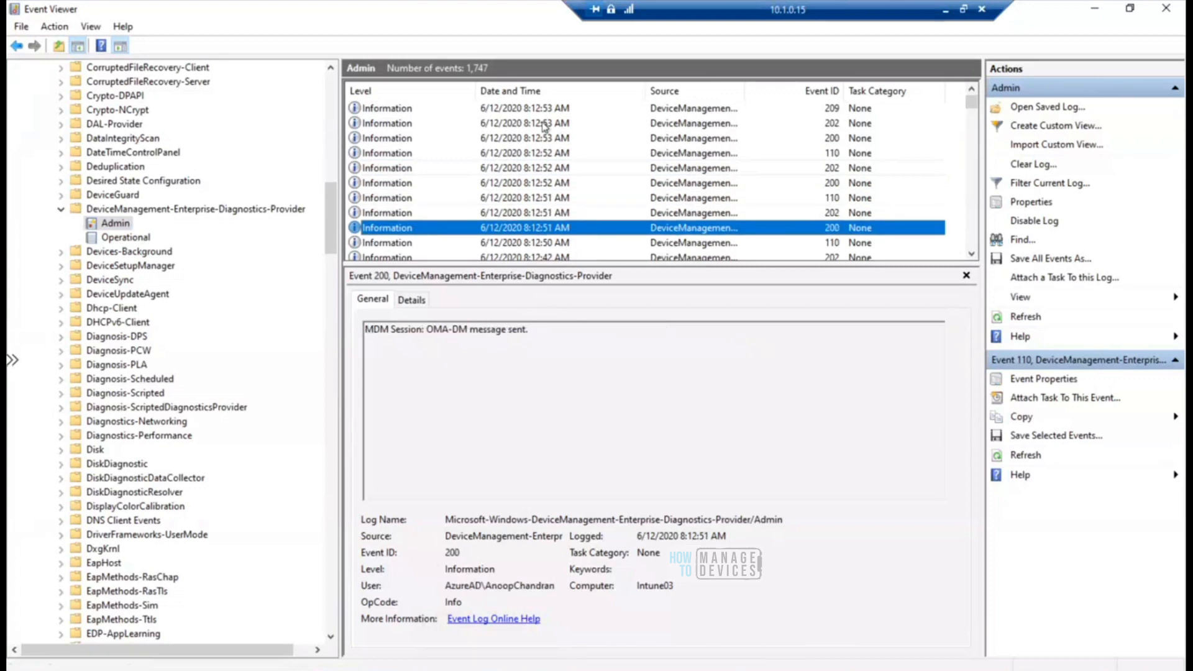
{"action": "key", "text": "Down"}
{"action": "key", "text": "Down"}
{"action": "key", "text": "Down"}
{"action": "key", "text": "Down"}
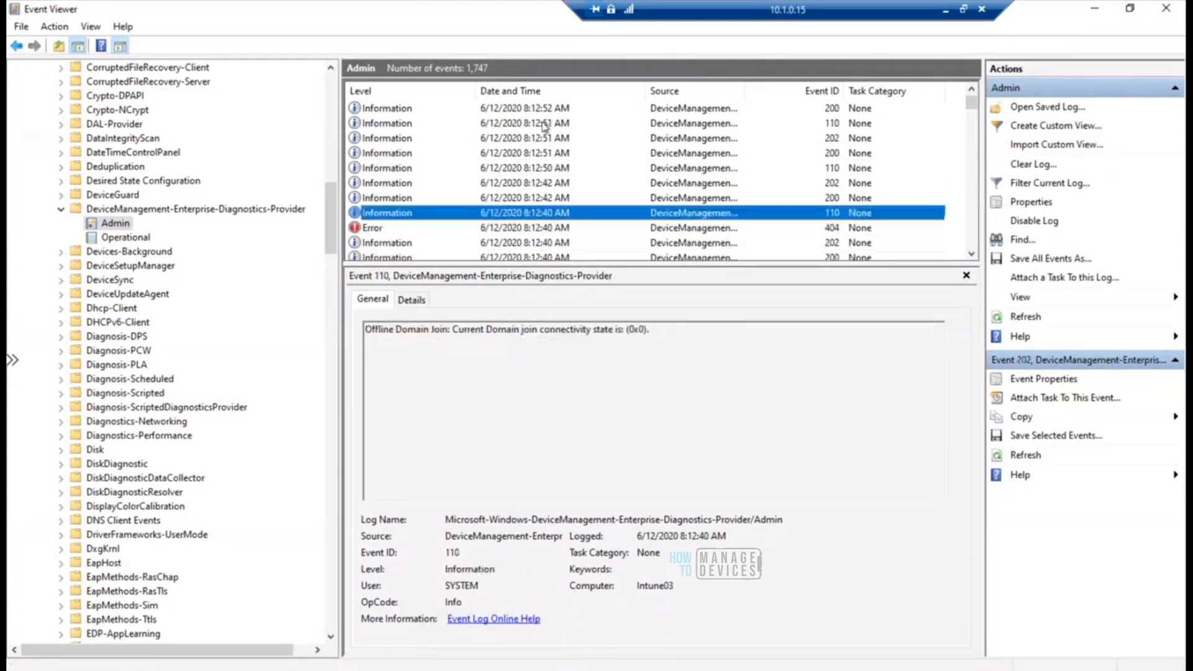
{"action": "key", "text": "Up"}
{"action": "key", "text": "Down"}
{"action": "key", "text": "Down"}
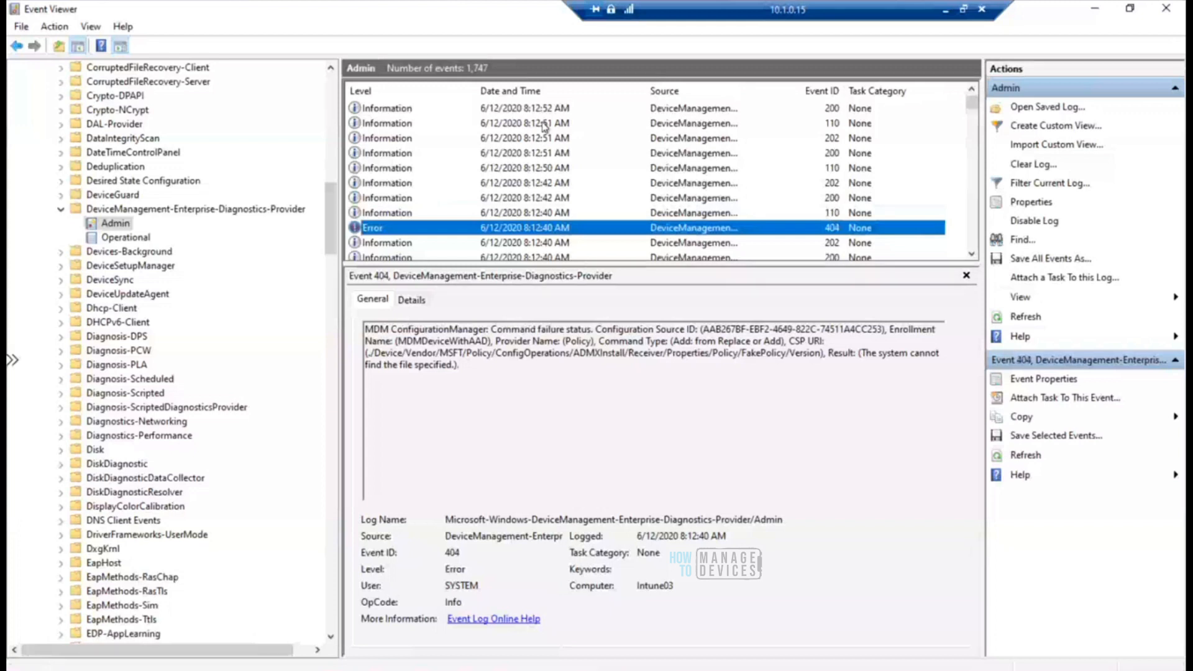
{"action": "key", "text": "Down"}
{"action": "key", "text": "Down"}
{"action": "key", "text": "Down"}
{"action": "key", "text": "Down"}
{"action": "key", "text": "Down"}
{"action": "key", "text": "Down"}
{"action": "key", "text": "Down"}
{"action": "key", "text": "Down"}
{"action": "key", "text": "Down"}
{"action": "key", "text": "Down"}
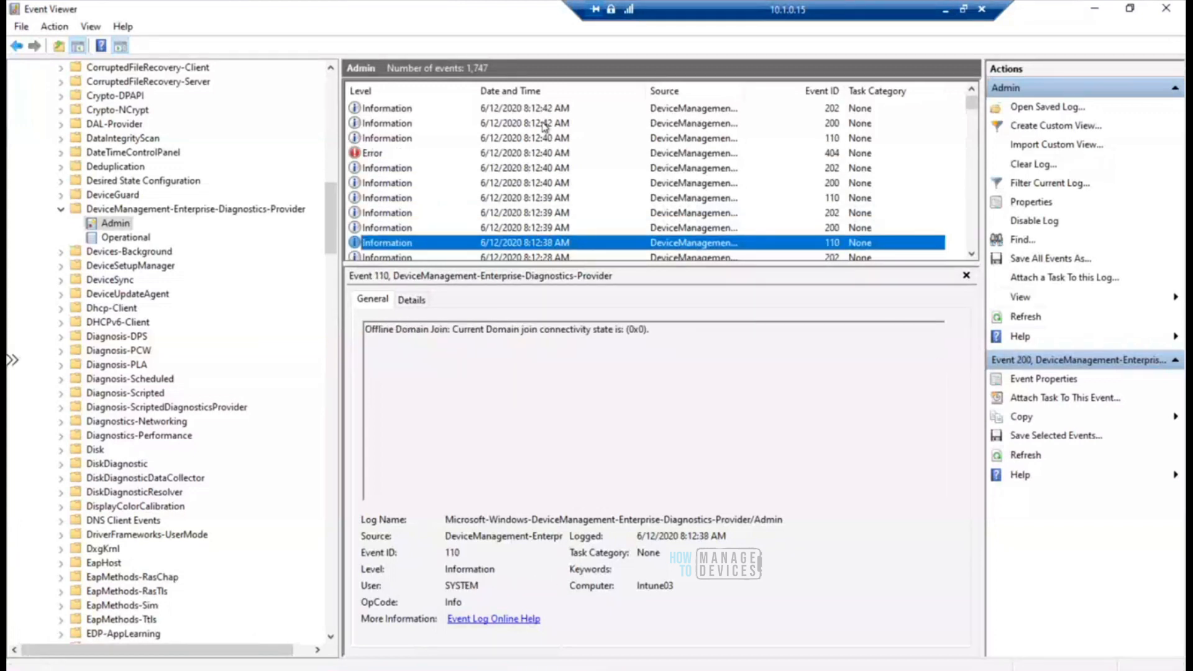
{"action": "key", "text": "Down"}
{"action": "key", "text": "Down"}
{"action": "key", "text": "Up"}
{"action": "key", "text": "Up"}
{"action": "key", "text": "Up"}
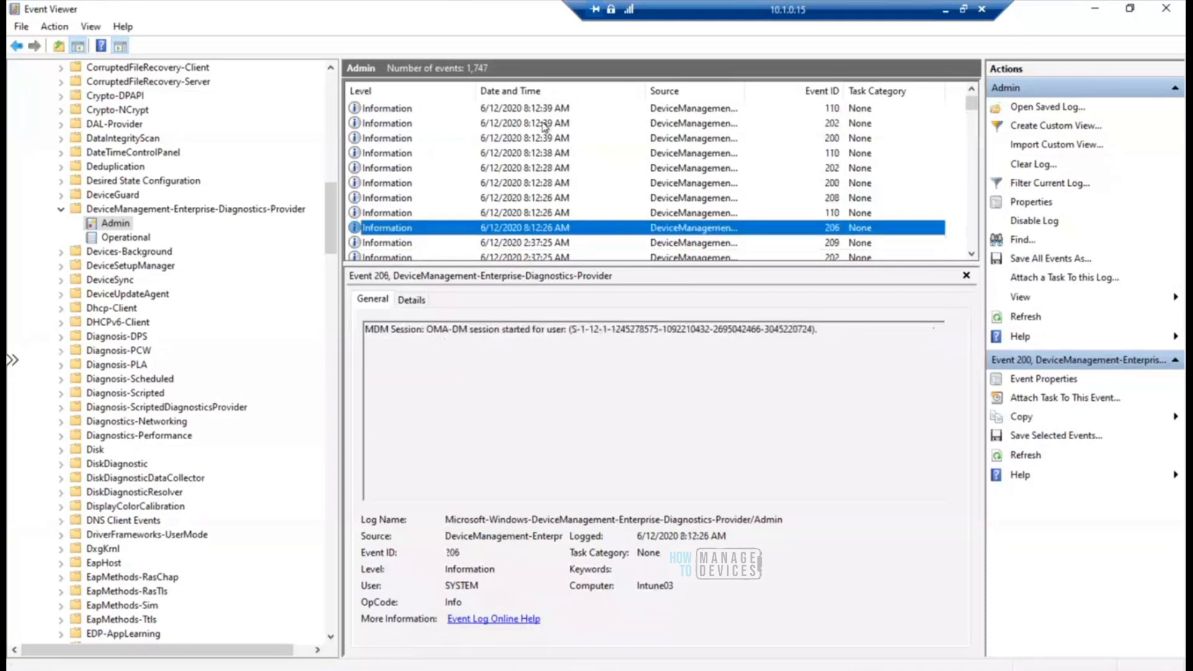
{"action": "key", "text": "Down"}
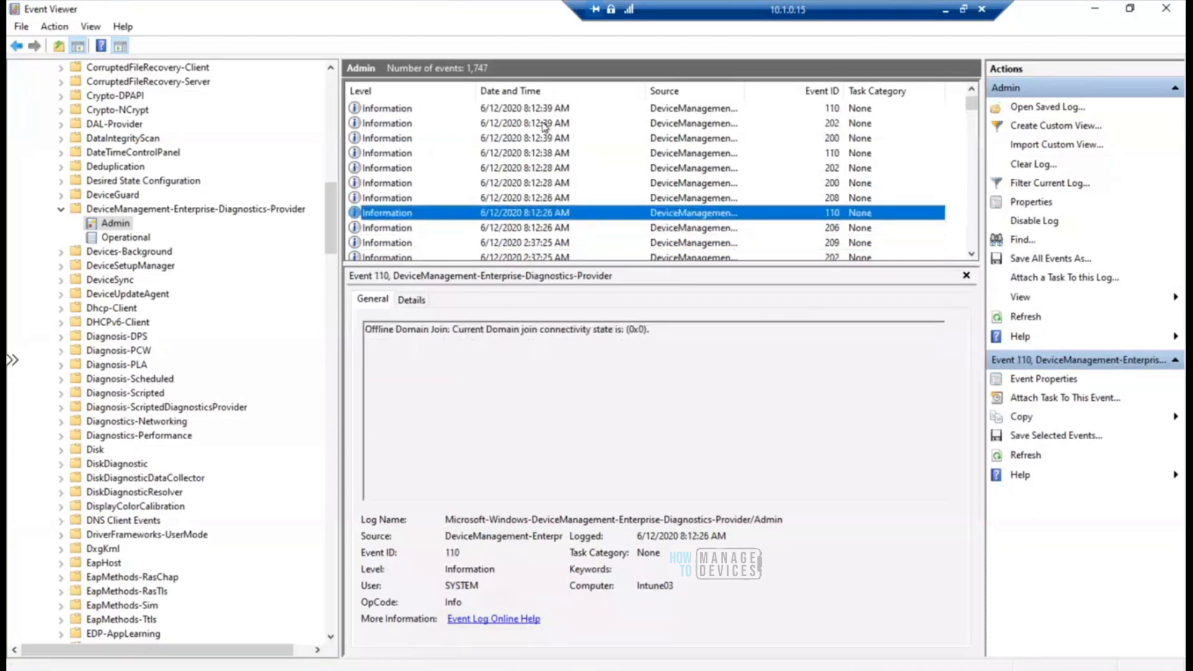
{"action": "key", "text": "Down"}
{"action": "key", "text": "Down"}
{"action": "key", "text": "Down"}
{"action": "key", "text": "Down"}
{"action": "key", "text": "Down"}
{"action": "key", "text": "Down"}
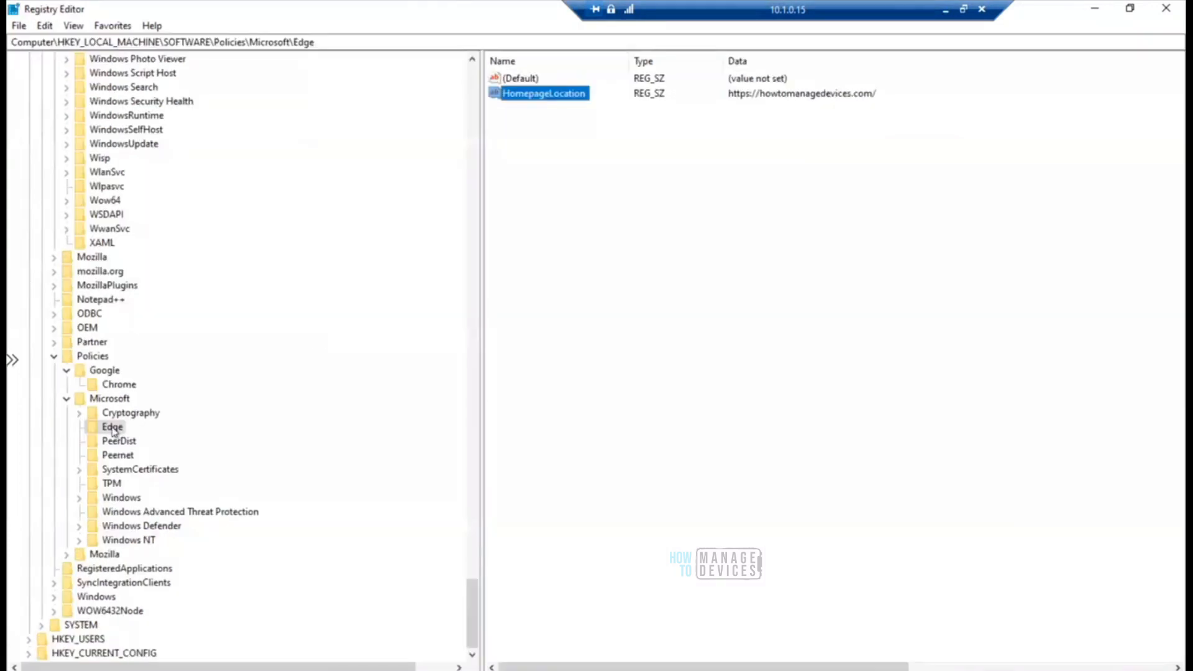
Switch to Registry Editor and refresh the Policies\Microsoft\Edge key to check its values.
{"action": "left_click", "coordinate": [73, 26]}
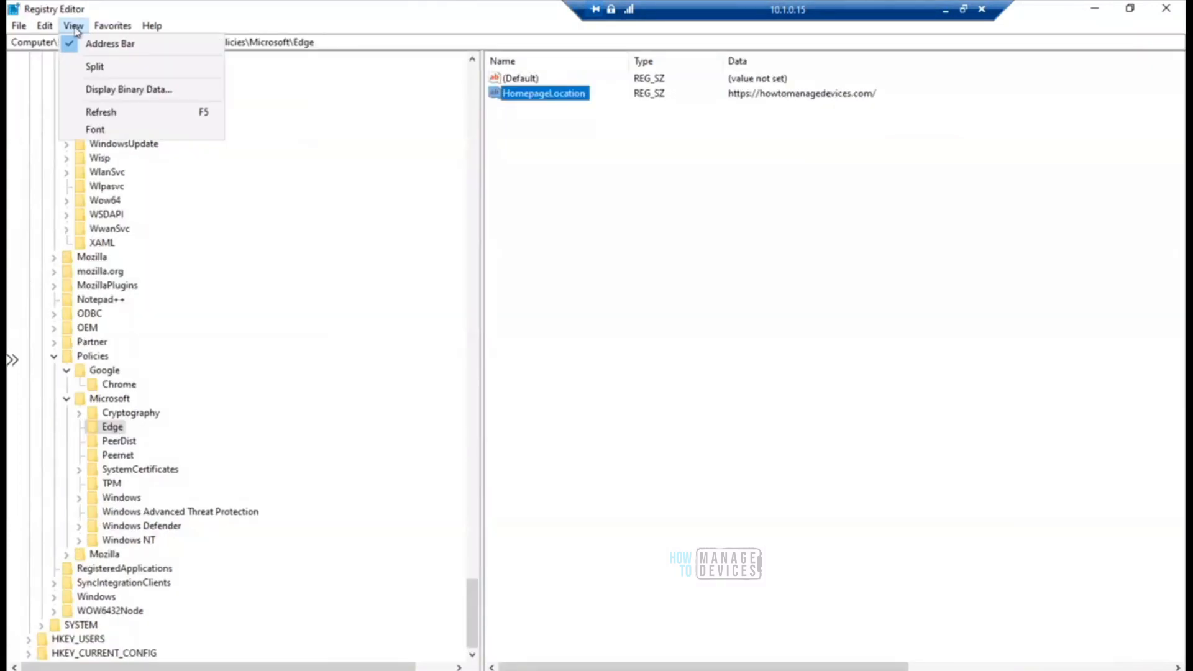
{"action": "left_click", "coordinate": [100, 112]}
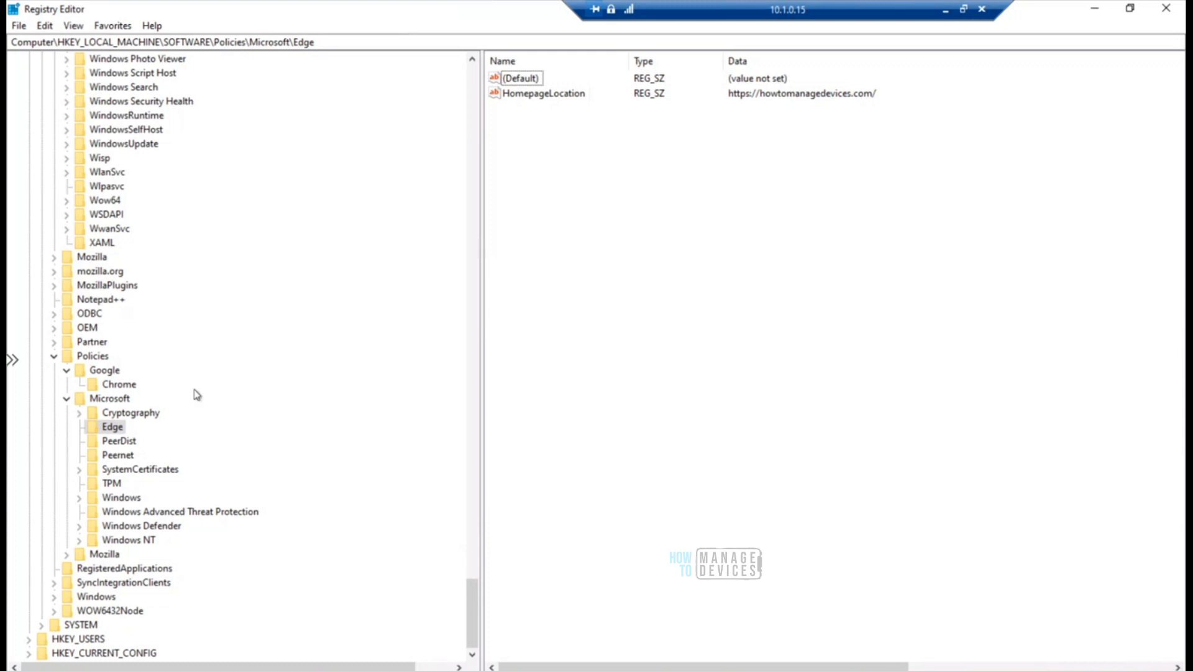
Start another device sync in Company Portal, briefly viewing the Endpoint Manager device status before returning to the remote session.
{"action": "right_click", "coordinate": [526, 670]}
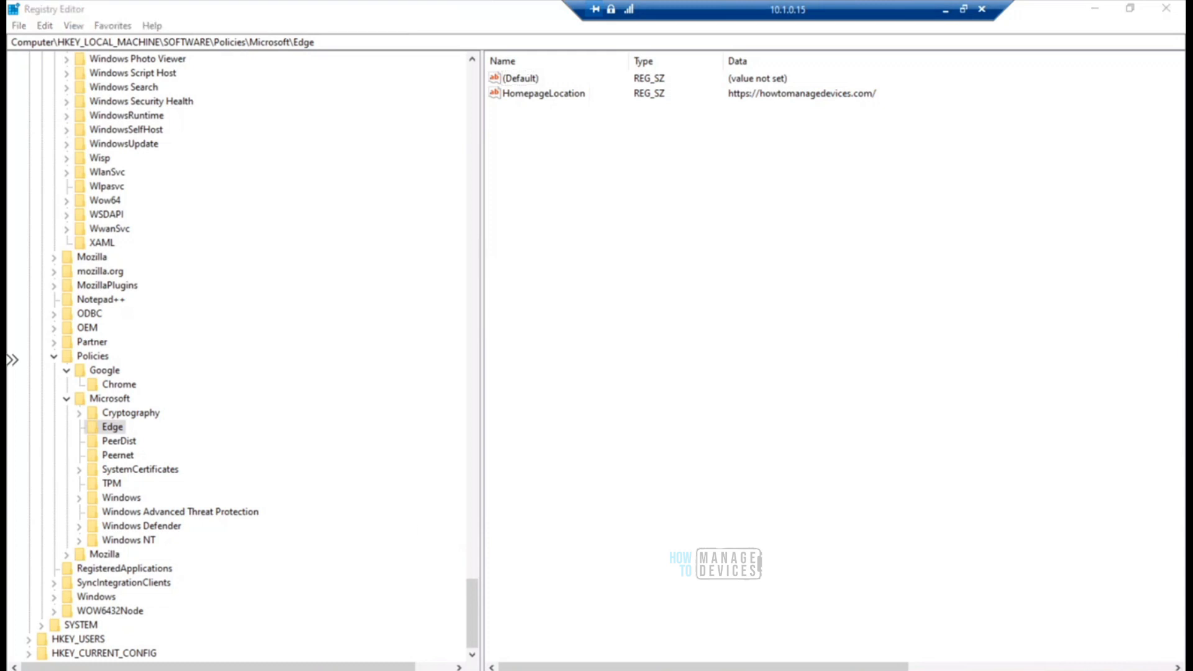
{"action": "left_click", "coordinate": [491, 602]}
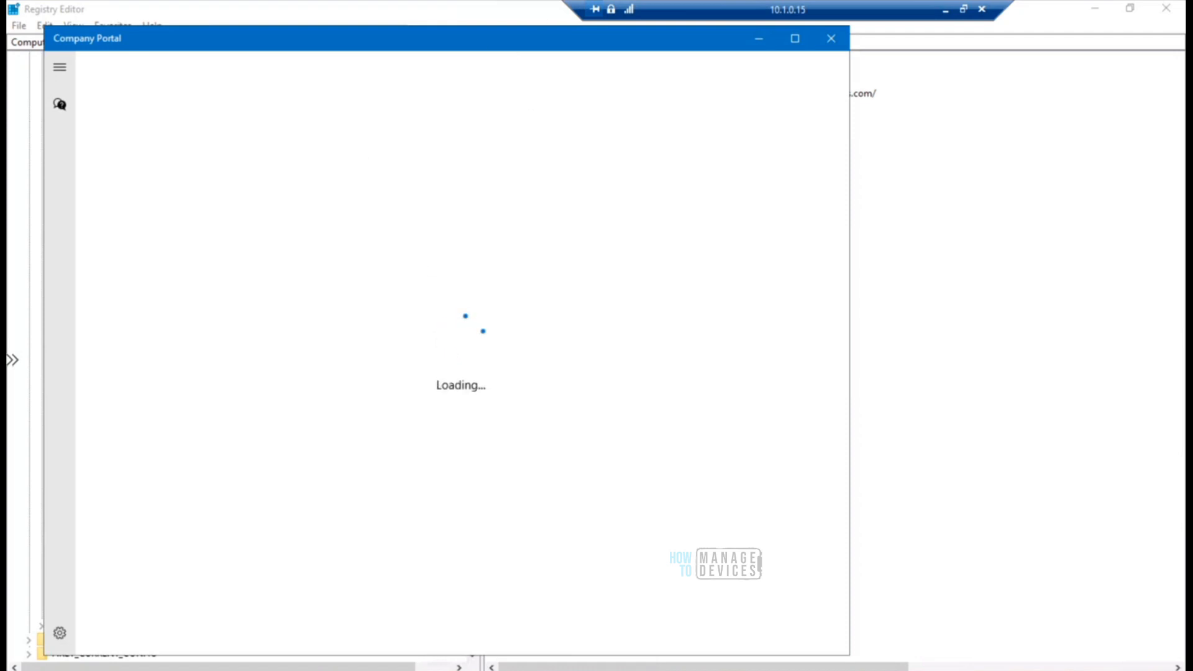
{"action": "left_click", "coordinate": [946, 10]}
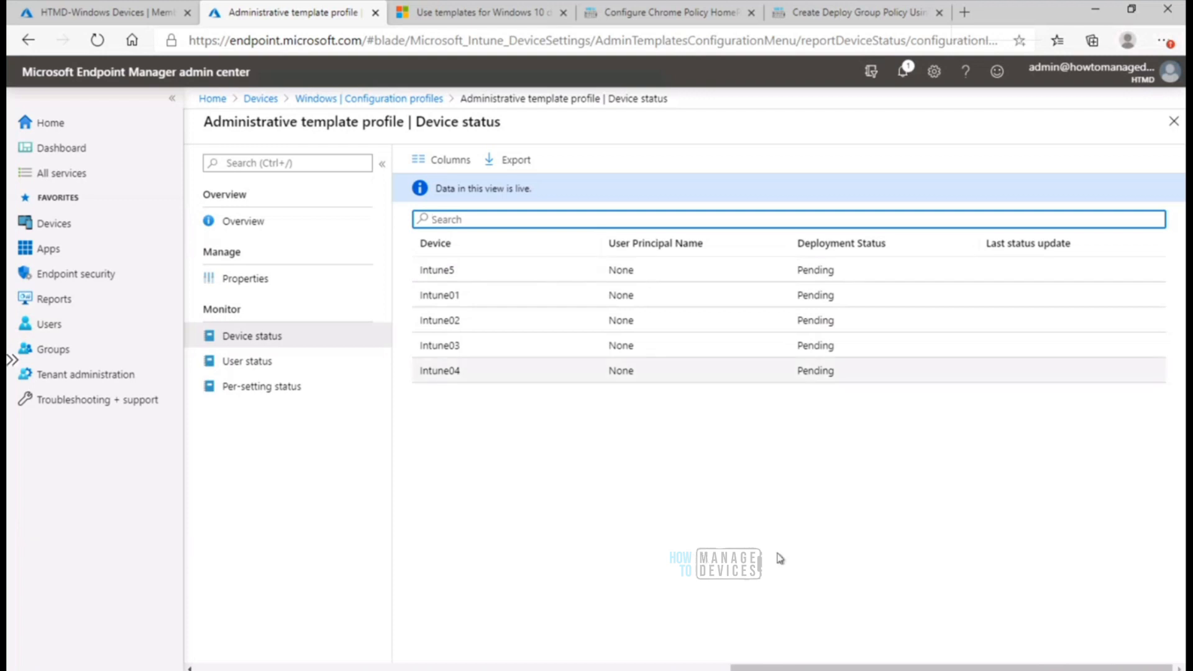
{"action": "left_click", "coordinate": [681, 670]}
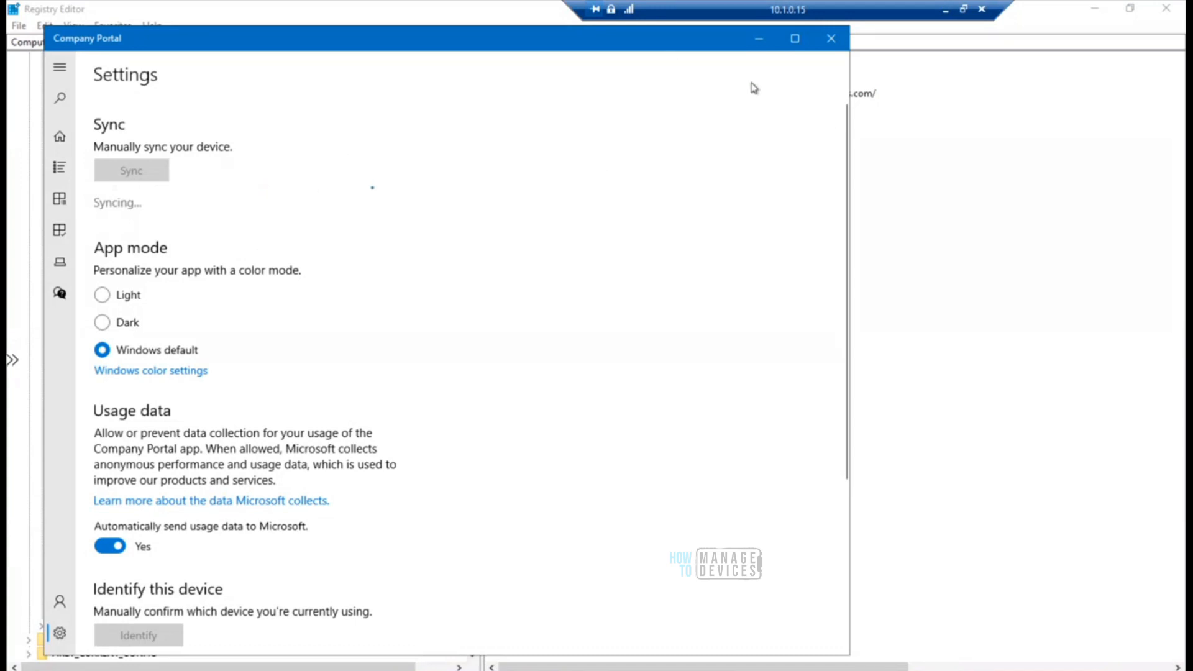
Return to Registry Editor and refresh the Policies\Microsoft\Edge key again to look for the new policy value.
{"action": "left_click", "coordinate": [958, 175]}
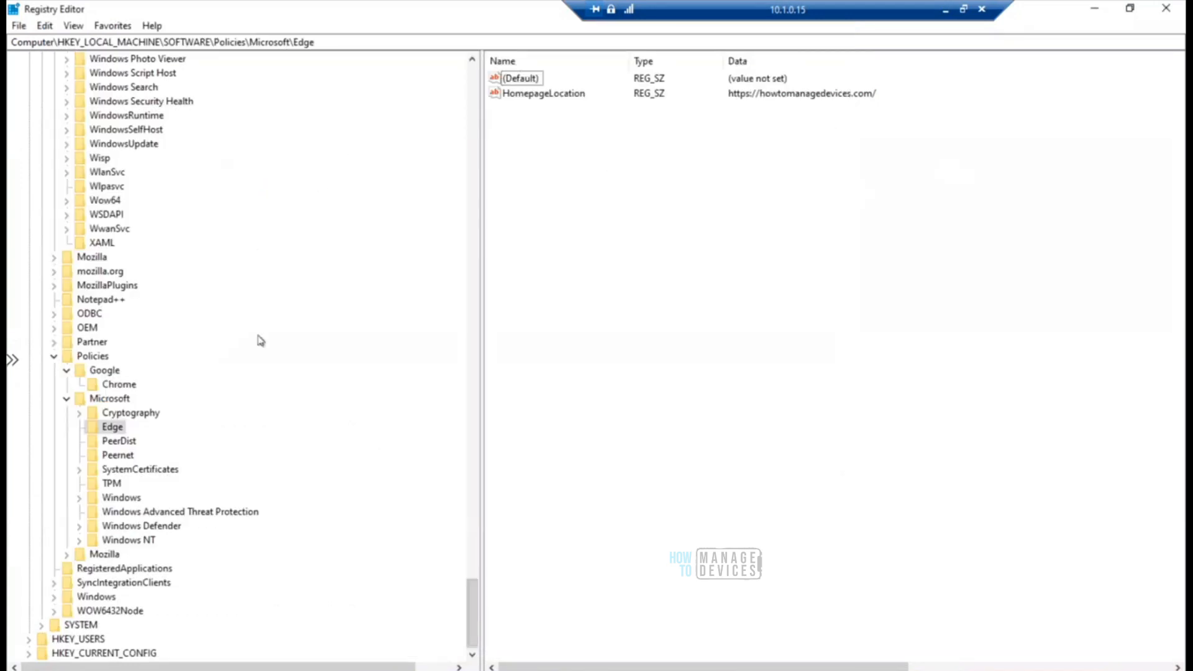
{"action": "left_click", "coordinate": [116, 428]}
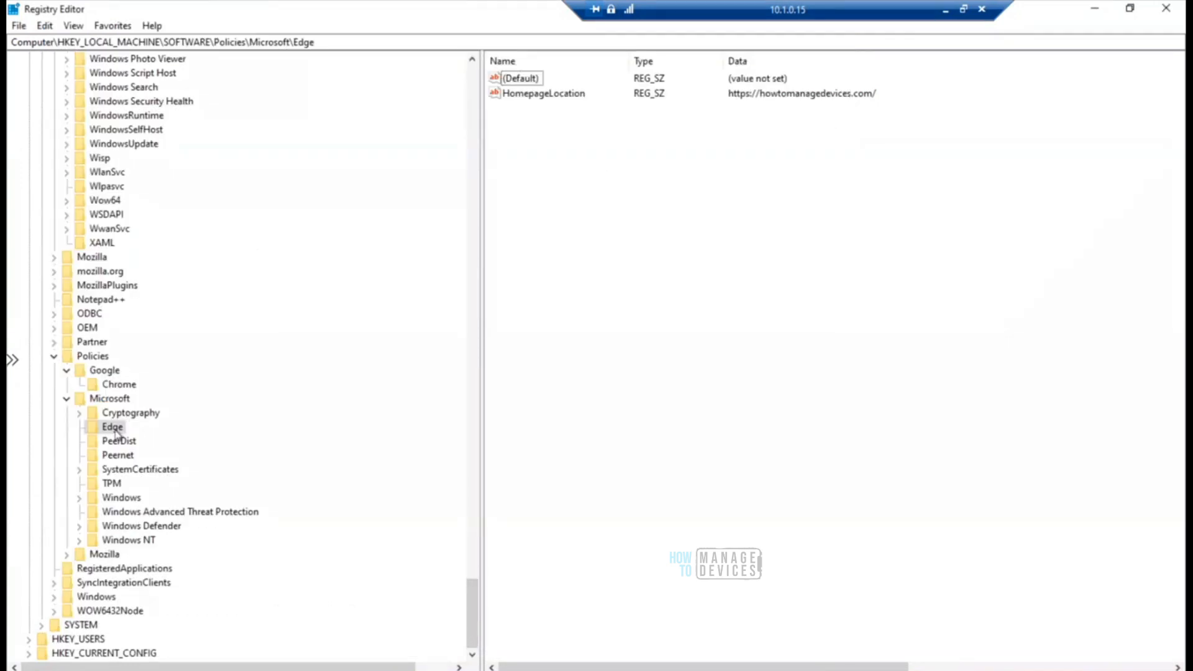
{"action": "left_click", "coordinate": [73, 26]}
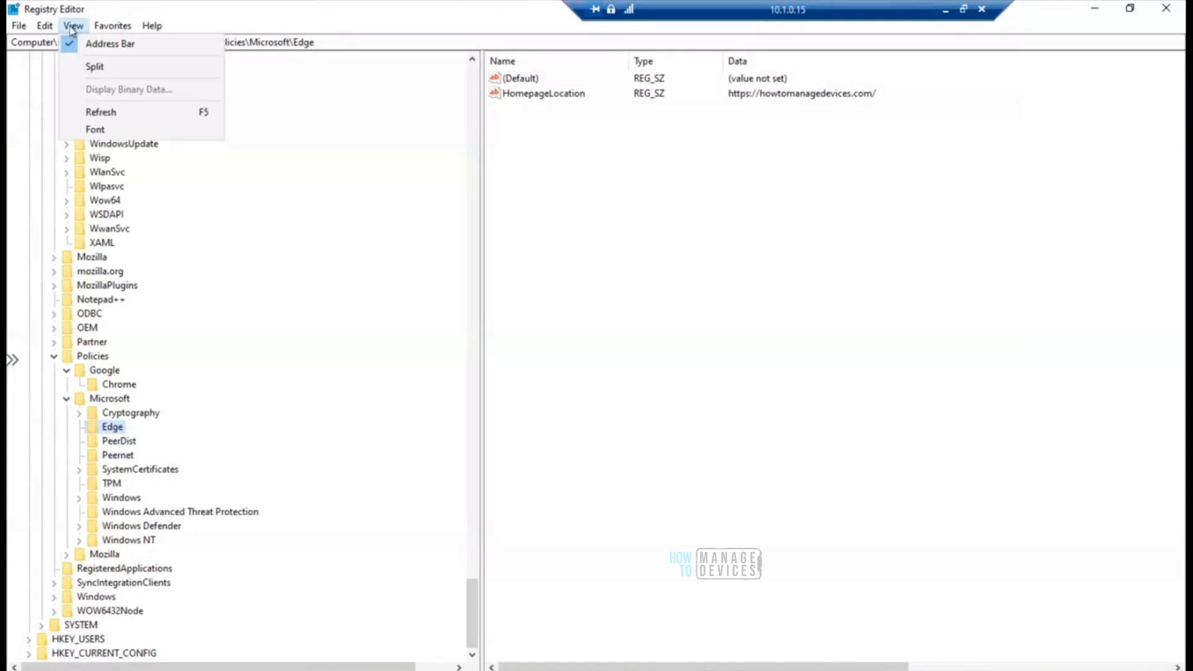
{"action": "left_click", "coordinate": [111, 114]}
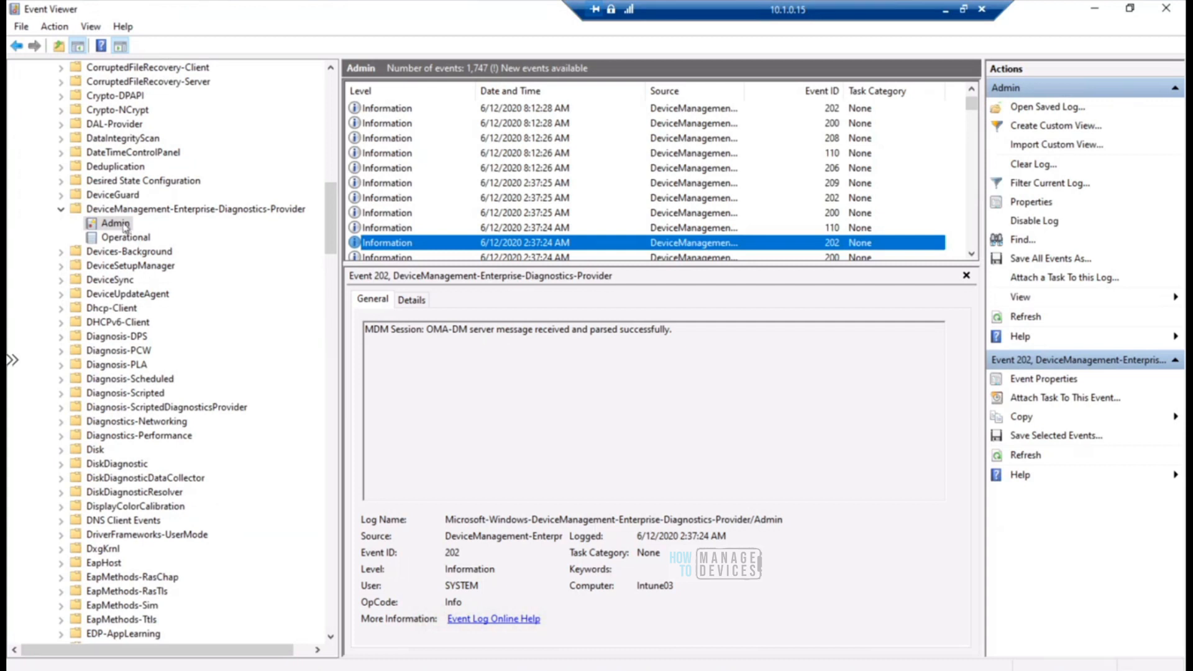
Refresh the Event Viewer Admin log and examine its newest events, highlighting the ShowHomeButton notification text in event 831.
{"action": "right_click", "coordinate": [124, 225]}
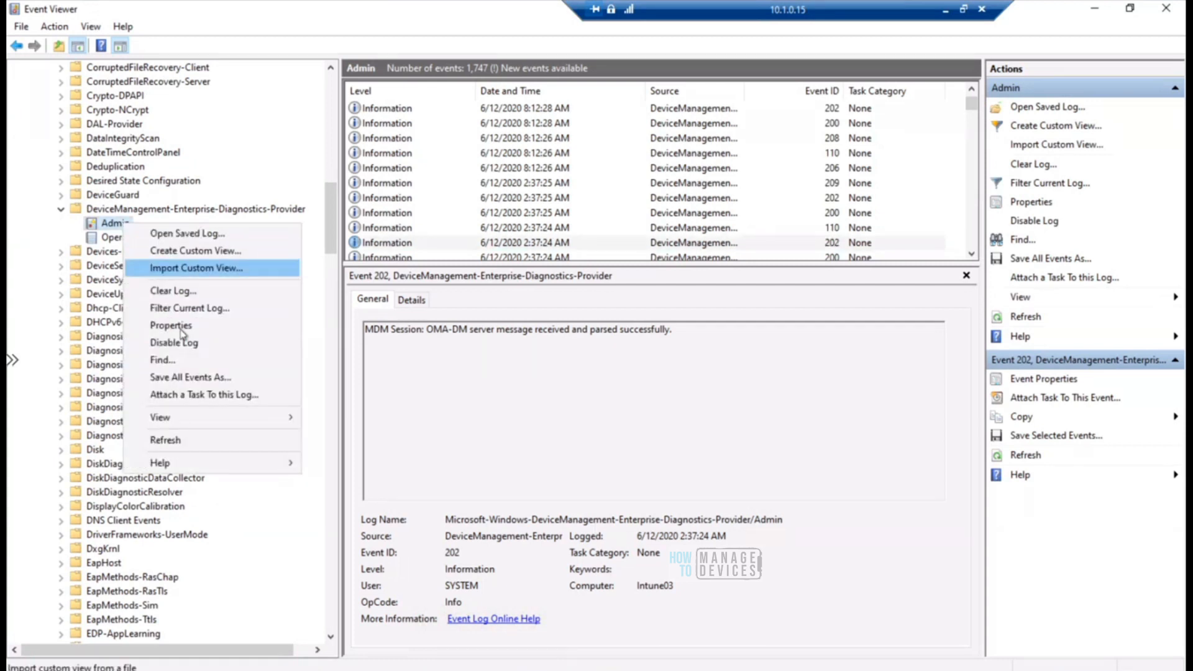
{"action": "left_click", "coordinate": [165, 440]}
{"action": "left_click", "coordinate": [396, 109]}
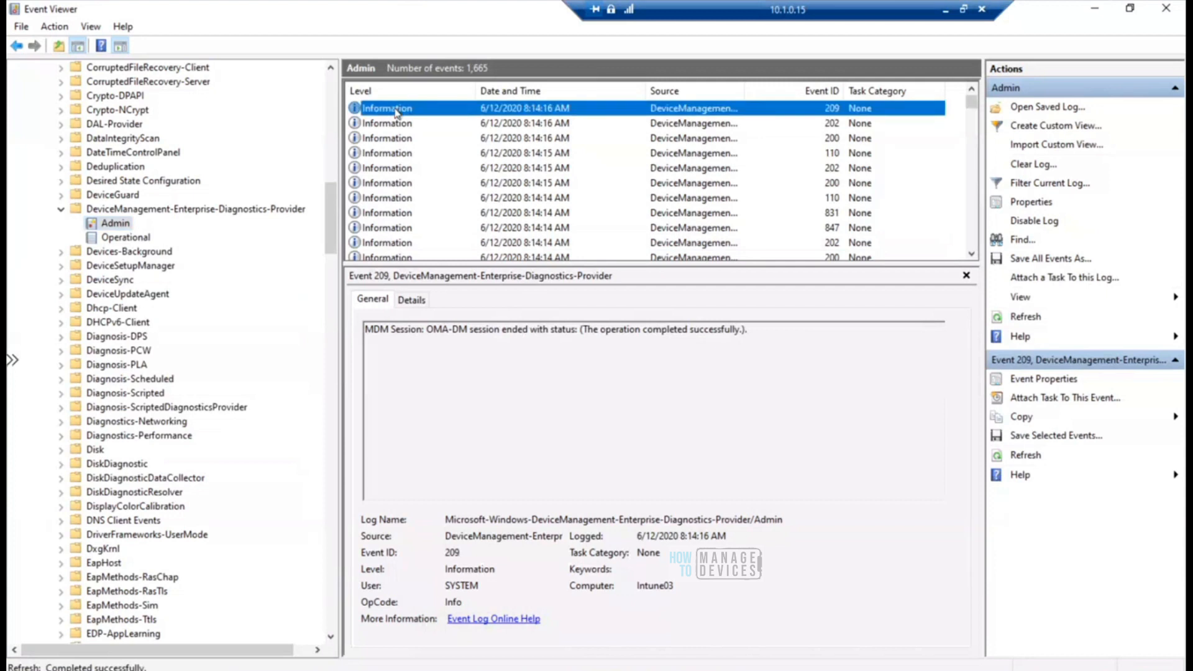
{"action": "key", "text": "Down"}
{"action": "key", "text": "Down"}
{"action": "key", "text": "Down"}
{"action": "key", "text": "Down"}
{"action": "key", "text": "Down"}
{"action": "key", "text": "Down"}
{"action": "key", "text": "Down"}
{"action": "key", "text": "Down"}
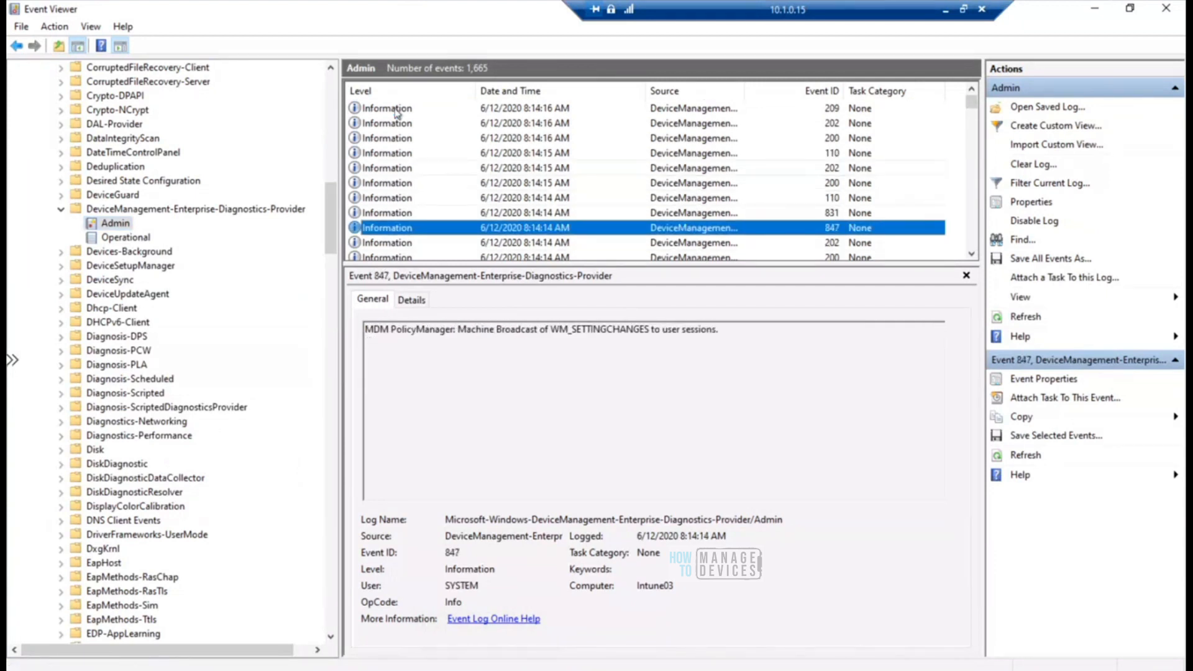
{"action": "key", "text": "Up"}
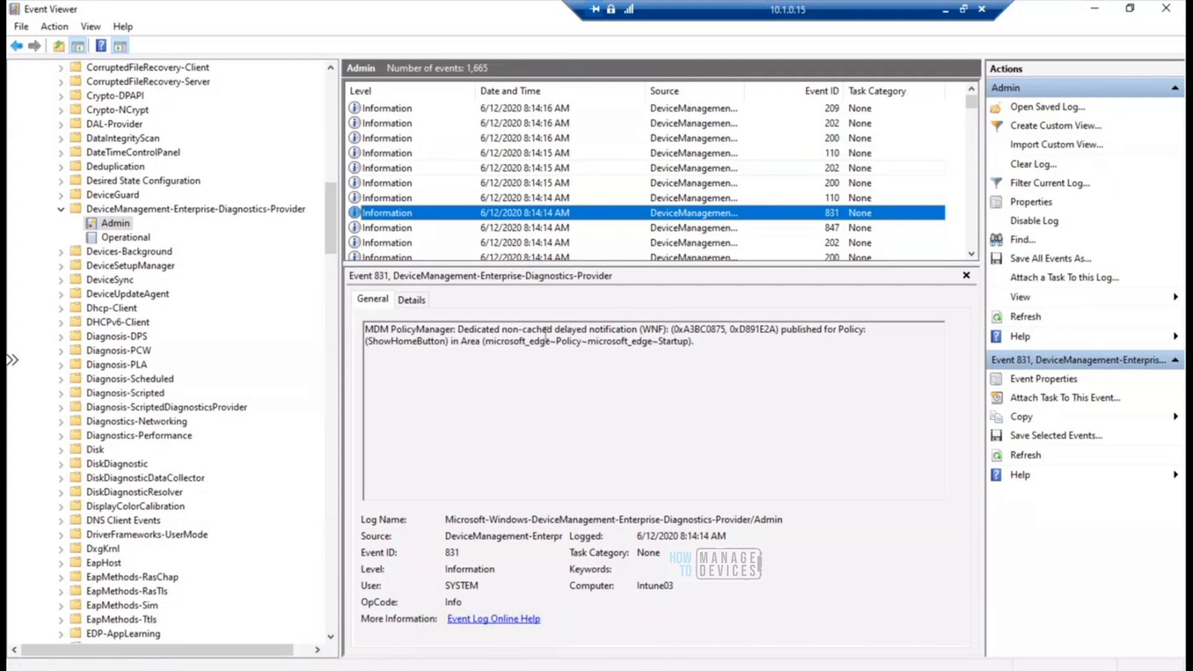
{"action": "left_click_drag", "start_coordinate": [547, 334], "coordinate": [363, 302]}
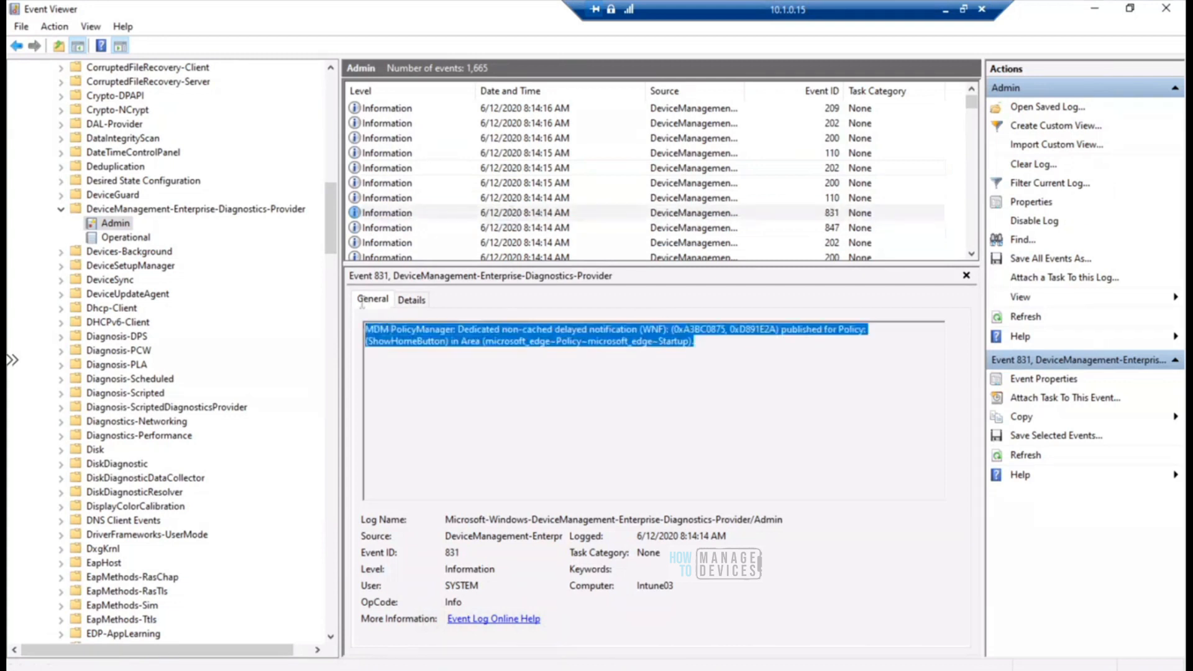
Examine the older events down to event 814 and highlight the ShowHomeButton policy and area in its description.
{"action": "left_click", "coordinate": [516, 231]}
{"action": "key", "text": "Down"}
{"action": "key", "text": "Down"}
{"action": "key", "text": "Down"}
{"action": "key", "text": "Down"}
{"action": "key", "text": "Down"}
{"action": "key", "text": "Up"}
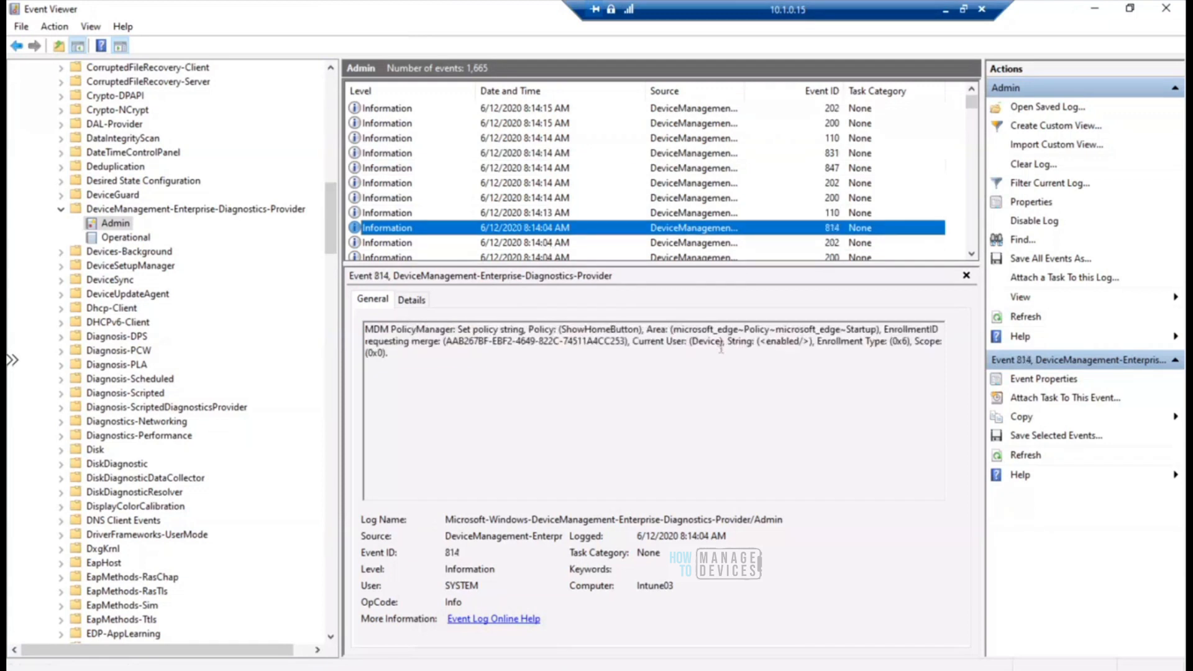
{"action": "left_click_drag", "start_coordinate": [561, 330], "coordinate": [714, 330]}
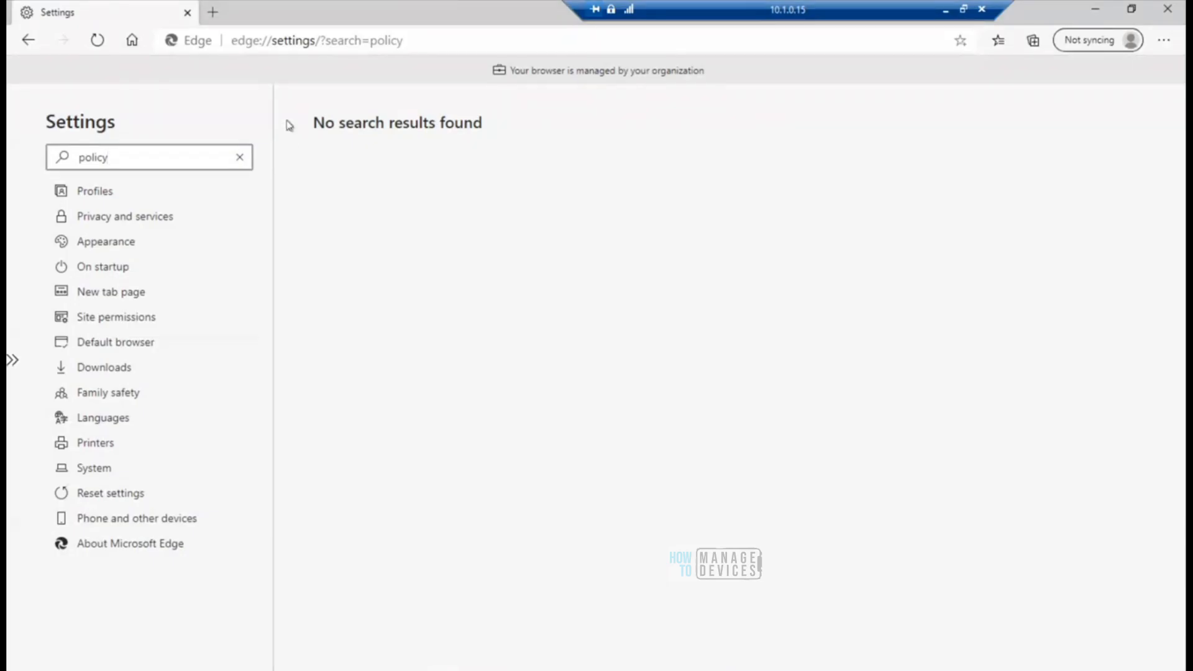
Restart Edge in the remote session, test the Home button by opening the home page, and close the browser.
{"action": "left_click", "coordinate": [1167, 11]}
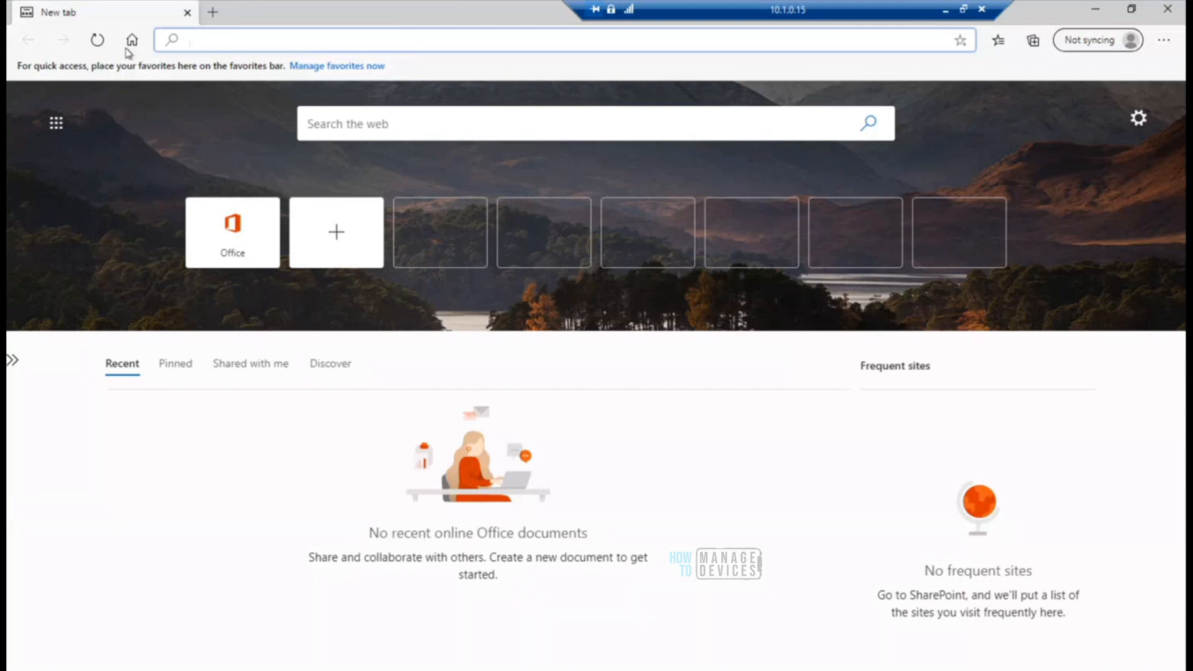
{"action": "left_click", "coordinate": [129, 40]}
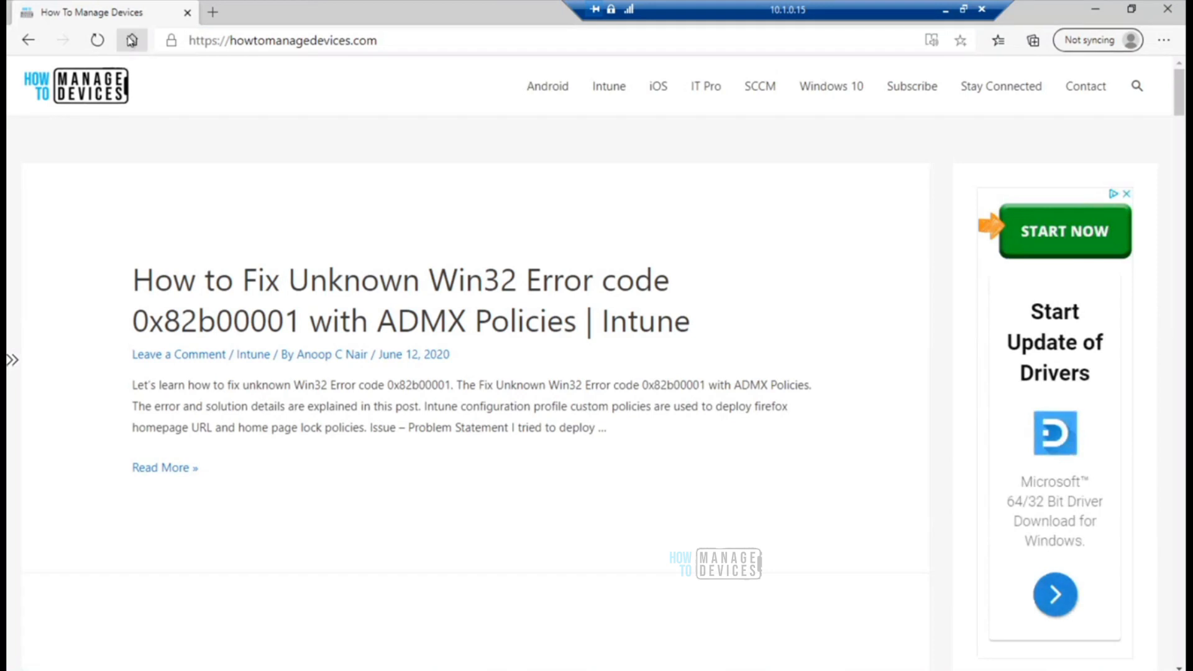
{"action": "left_click", "coordinate": [1166, 16]}
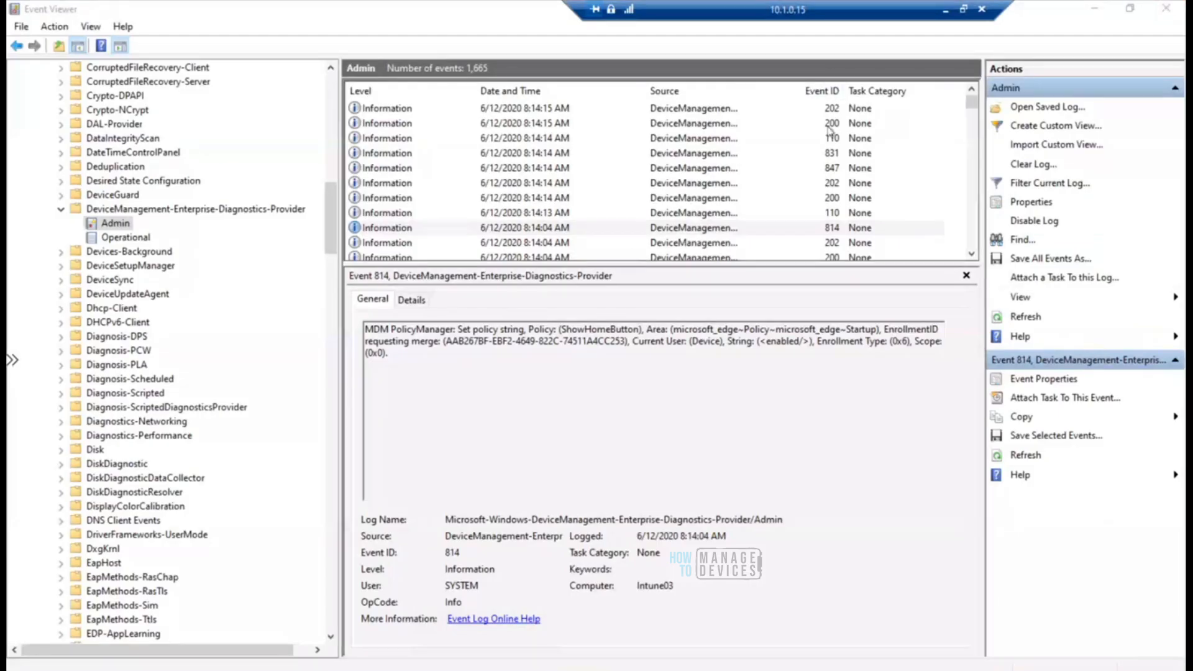
Check the profile's device status in the Endpoint Manager admin center and return to the Azure AD Joined remote session.
{"action": "left_click", "coordinate": [945, 11]}
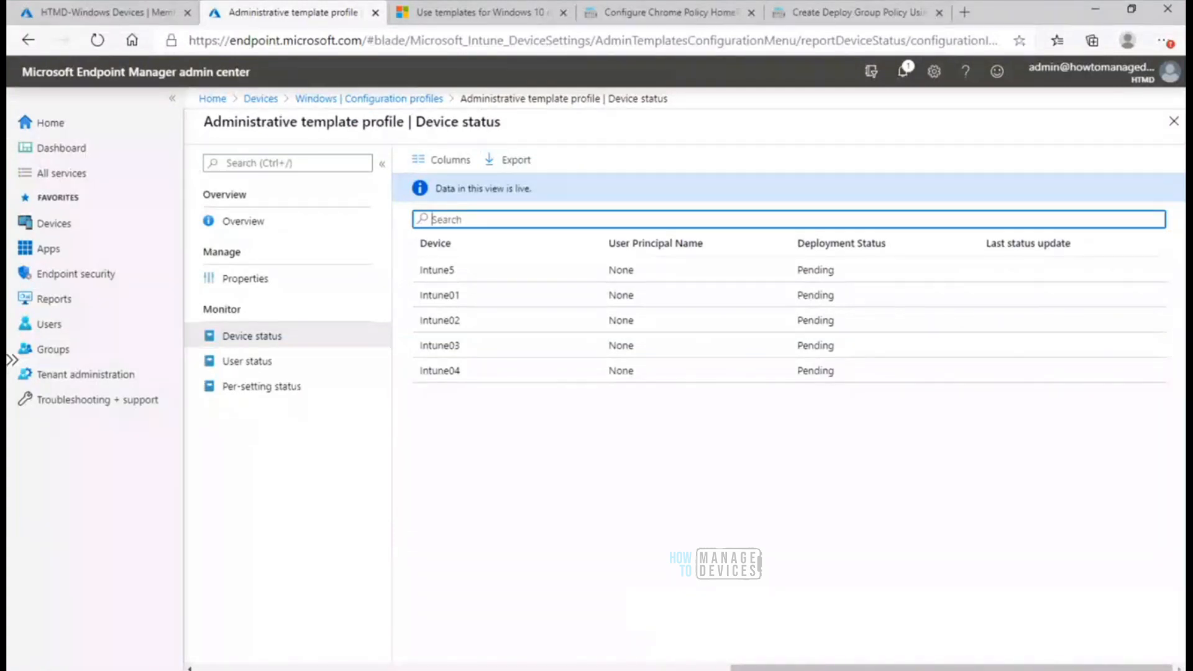
{"action": "mouse_move", "coordinate": [681, 668]}
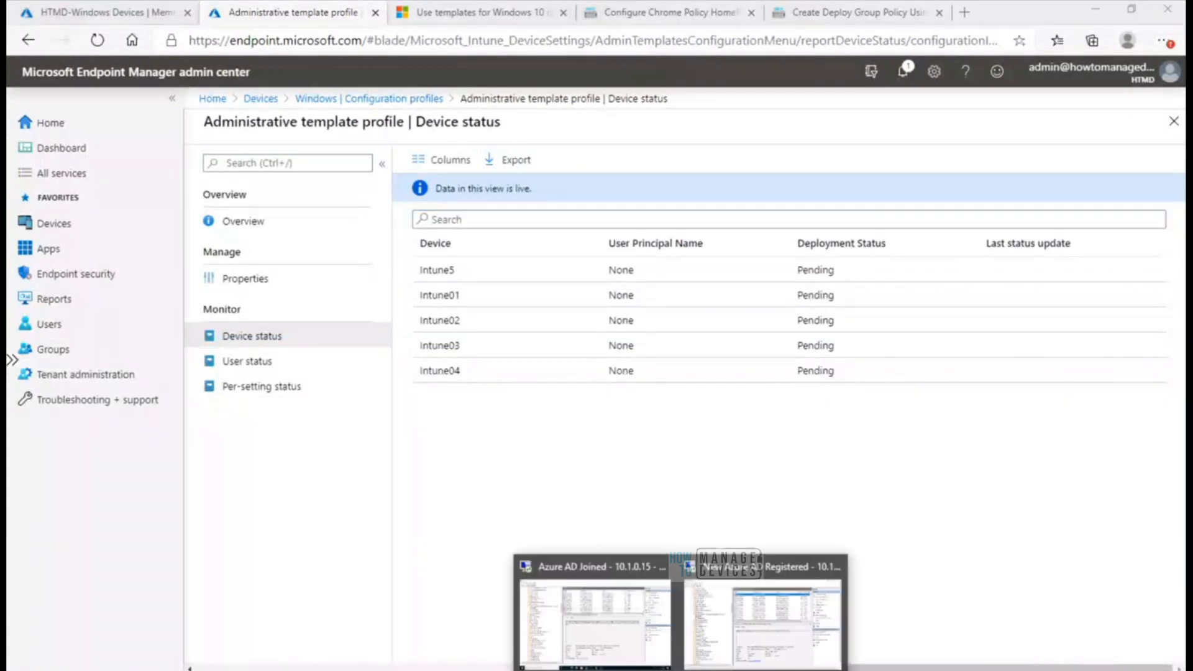
{"action": "left_click", "coordinate": [650, 635]}
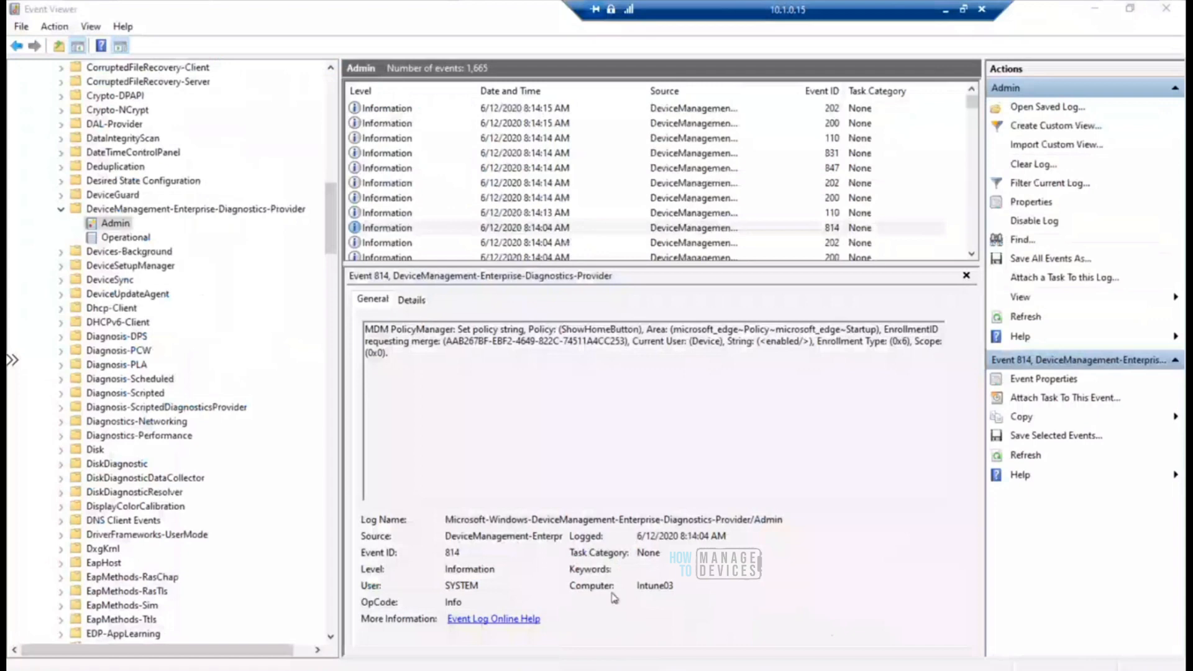
Launch Edge in the remote session to check its new tab page, close it and minimise the remote session.
{"action": "left_click", "coordinate": [402, 666]}
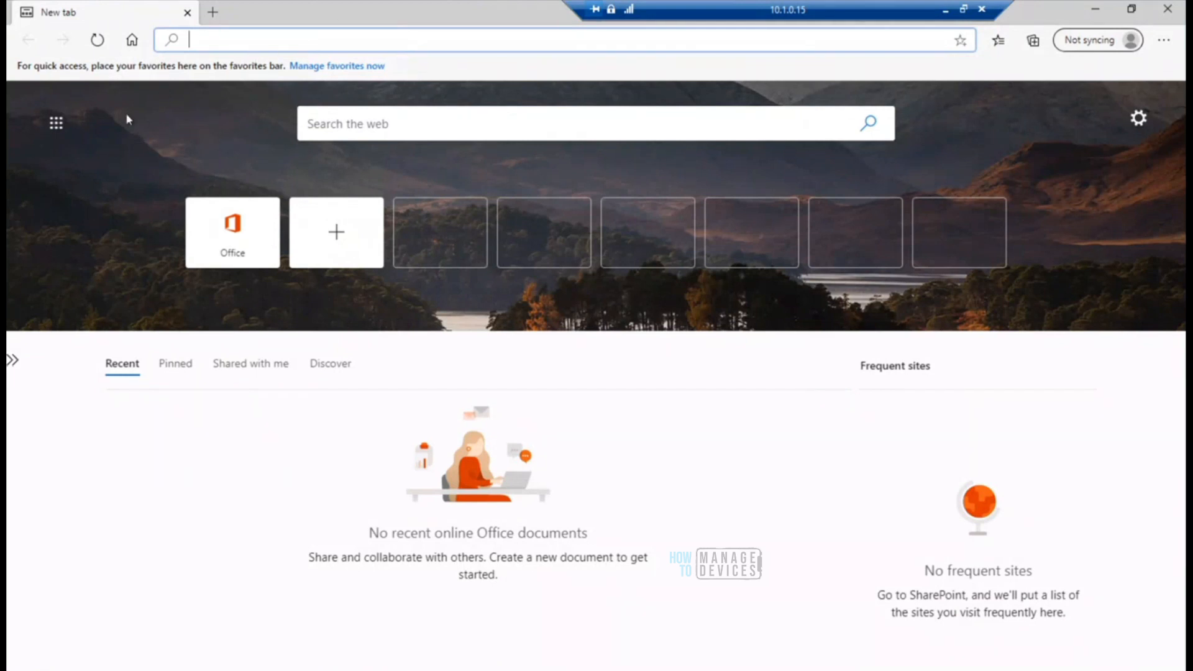
{"action": "left_click", "coordinate": [1170, 10]}
{"action": "left_click", "coordinate": [945, 13]}
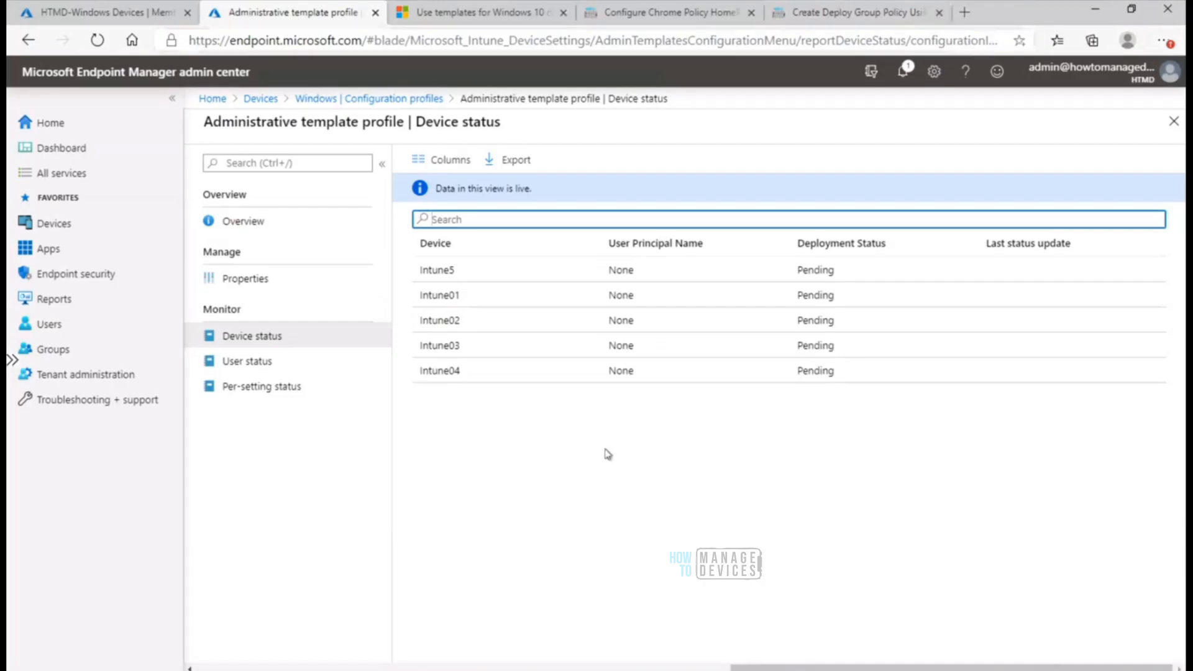
Edit the profile's configuration settings and open Computer Configuration/Microsoft Edge/Startup, home page and new tab page.
{"action": "left_click", "coordinate": [264, 282]}
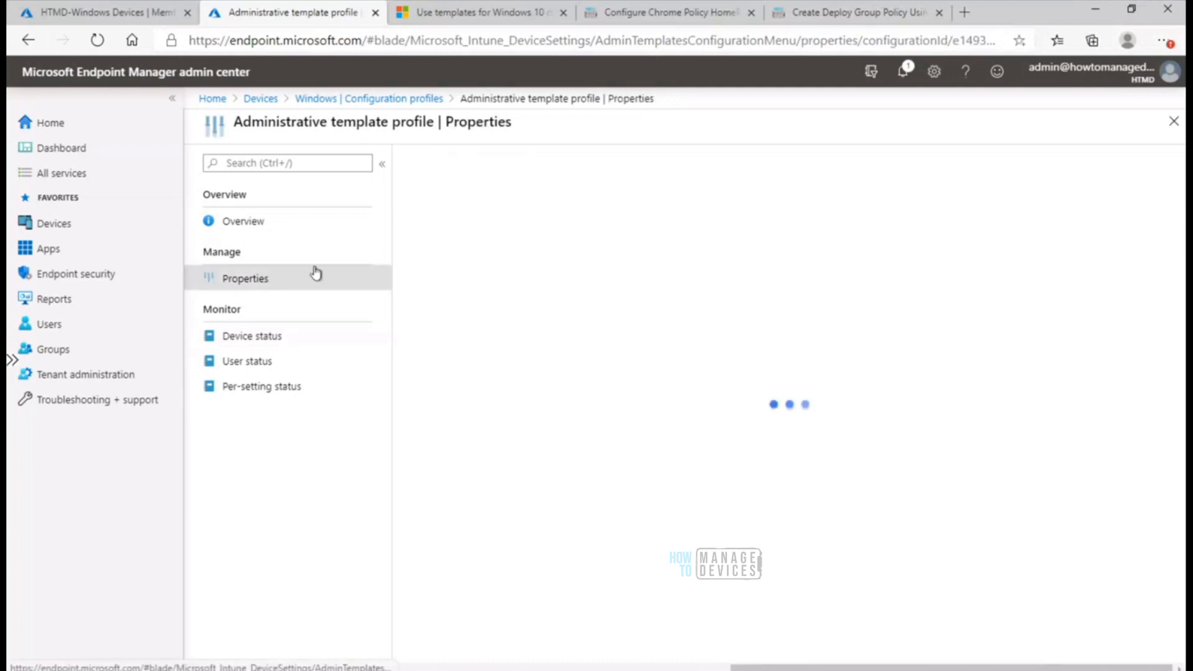
{"action": "left_click", "coordinate": [536, 431]}
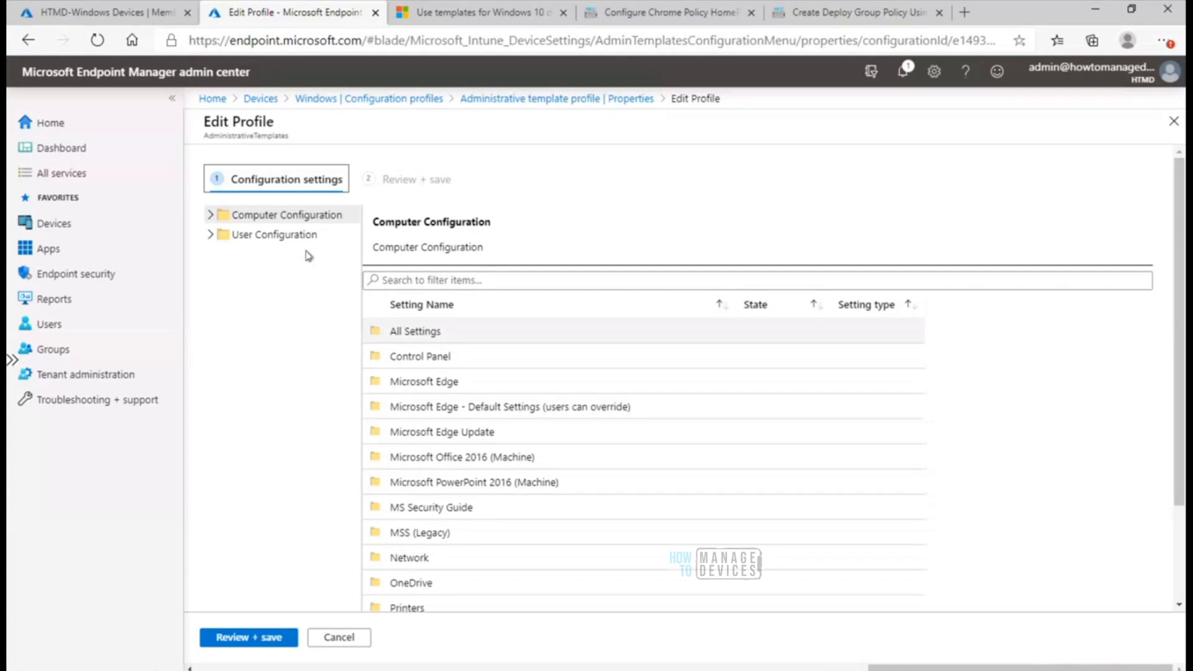
{"action": "left_click", "coordinate": [210, 214]}
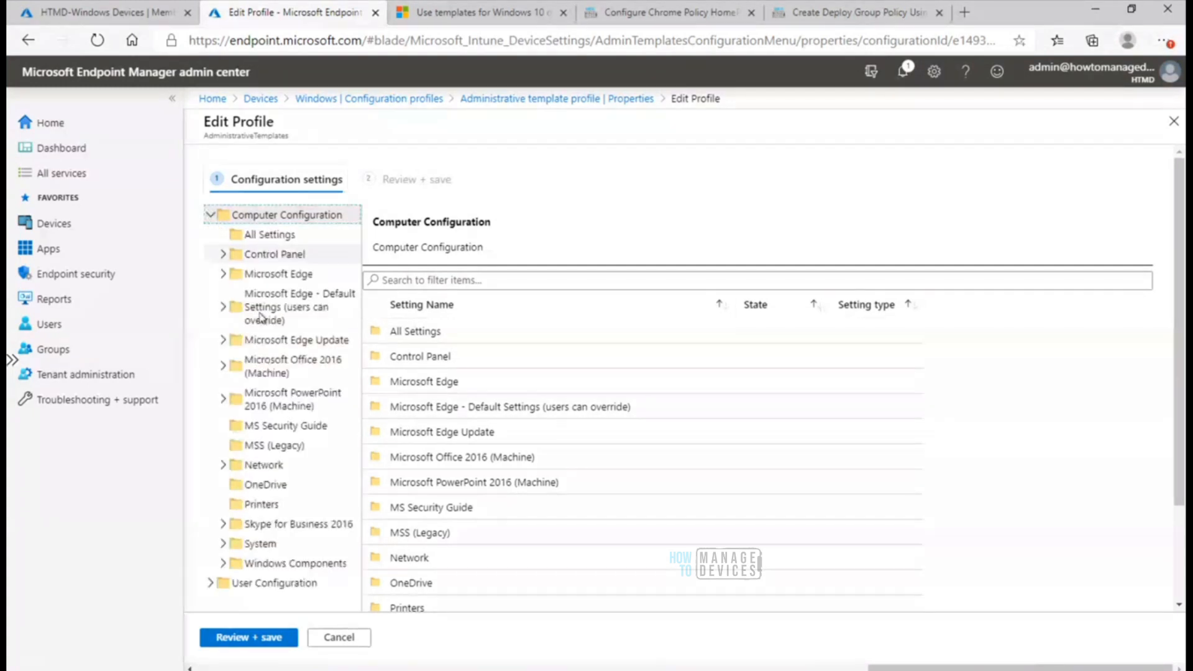
{"action": "left_click", "coordinate": [223, 274]}
{"action": "left_click", "coordinate": [292, 510]}
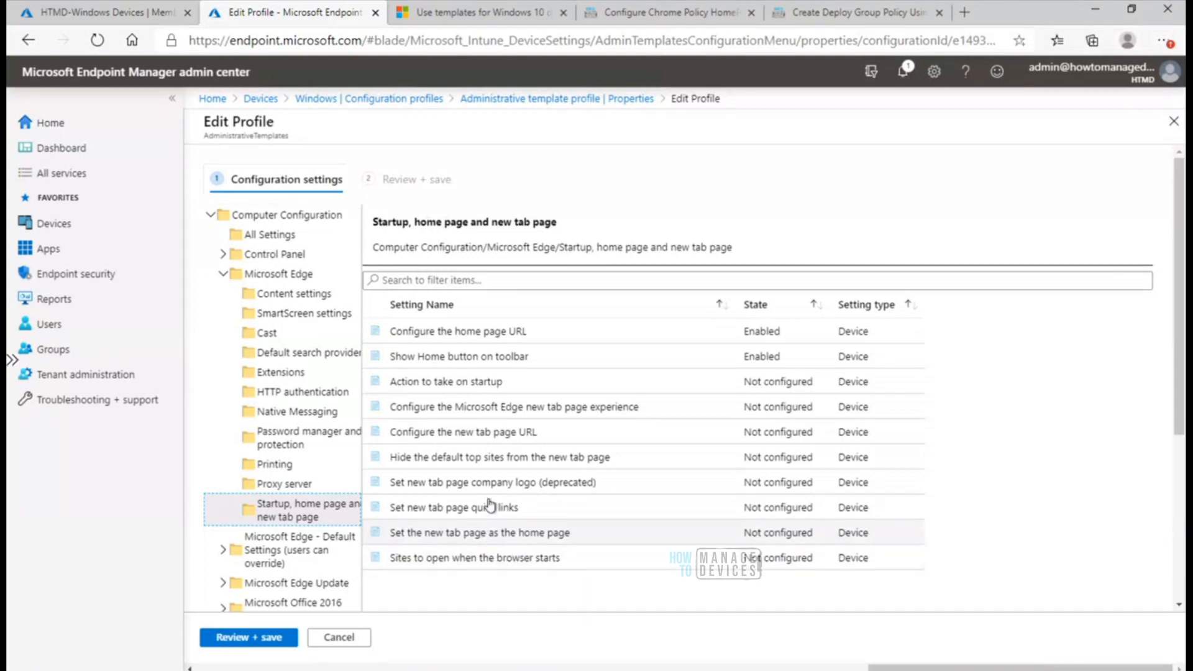
{"action": "left_click", "coordinate": [686, 19]}
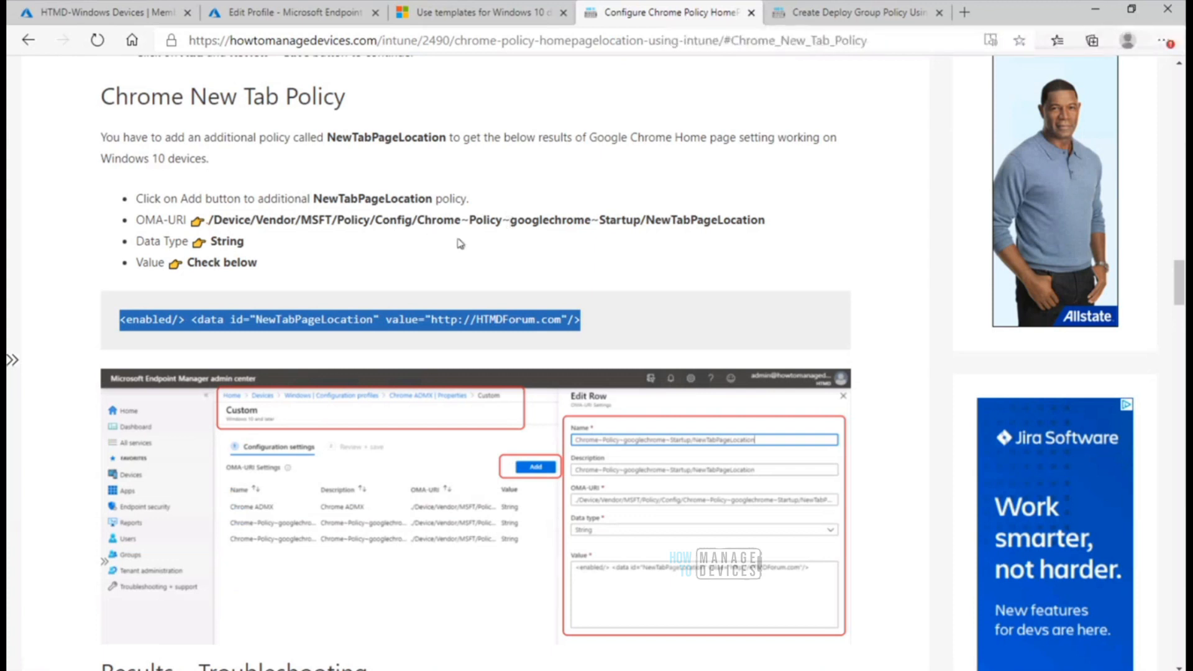
{"action": "left_click_drag", "start_coordinate": [647, 220], "coordinate": [773, 226]}
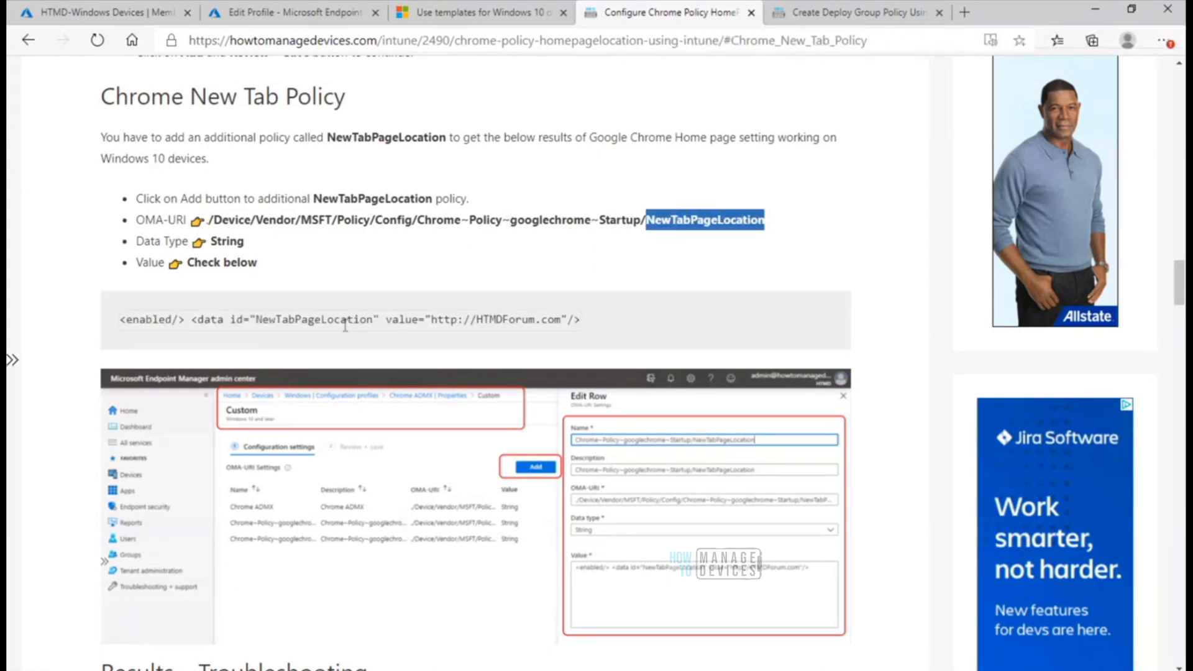
{"action": "left_click_drag", "start_coordinate": [373, 320], "coordinate": [265, 317]}
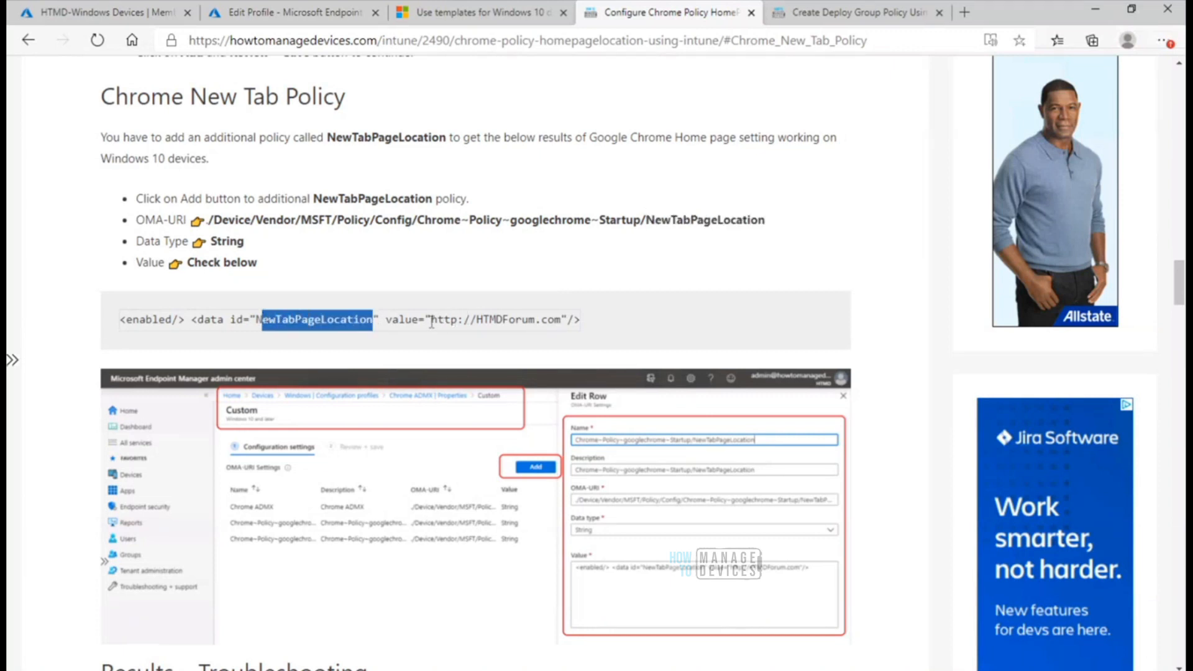
{"action": "left_click_drag", "start_coordinate": [432, 320], "coordinate": [557, 321]}
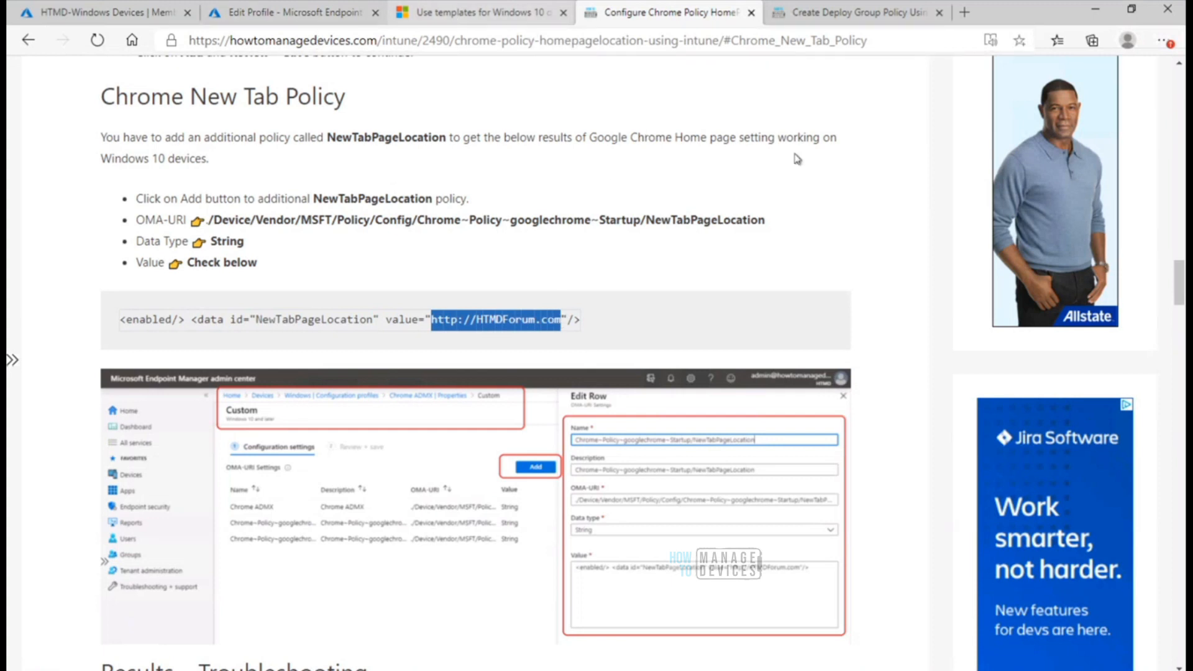
{"action": "left_click", "coordinate": [1095, 12]}
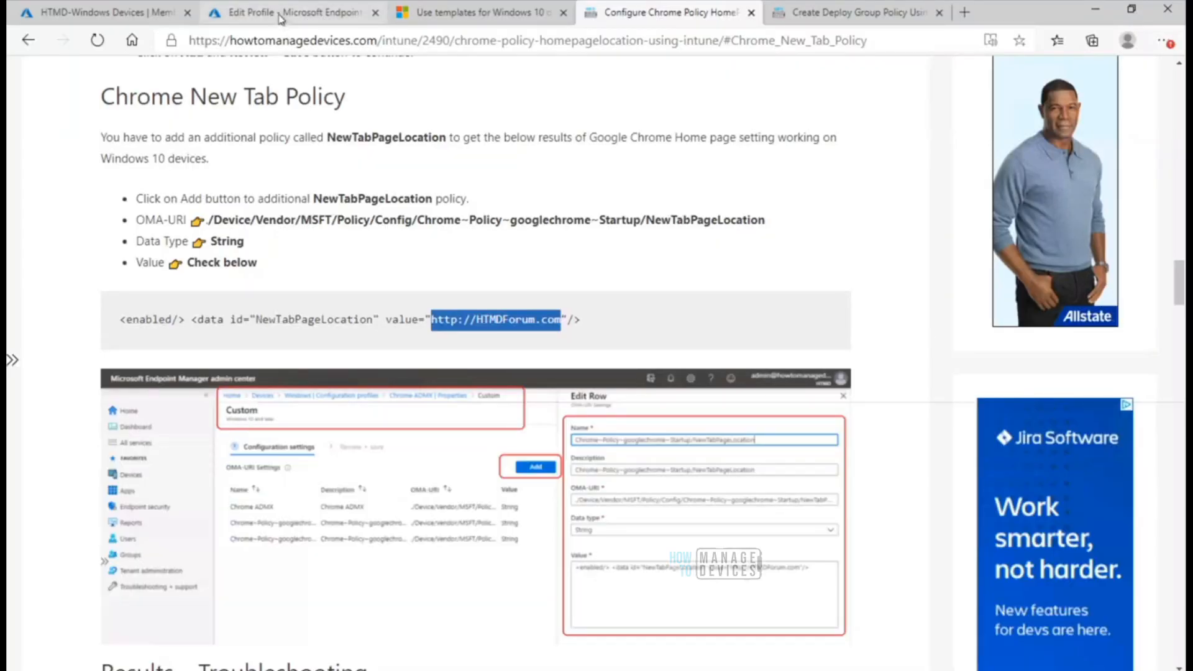
{"action": "left_click", "coordinate": [281, 19]}
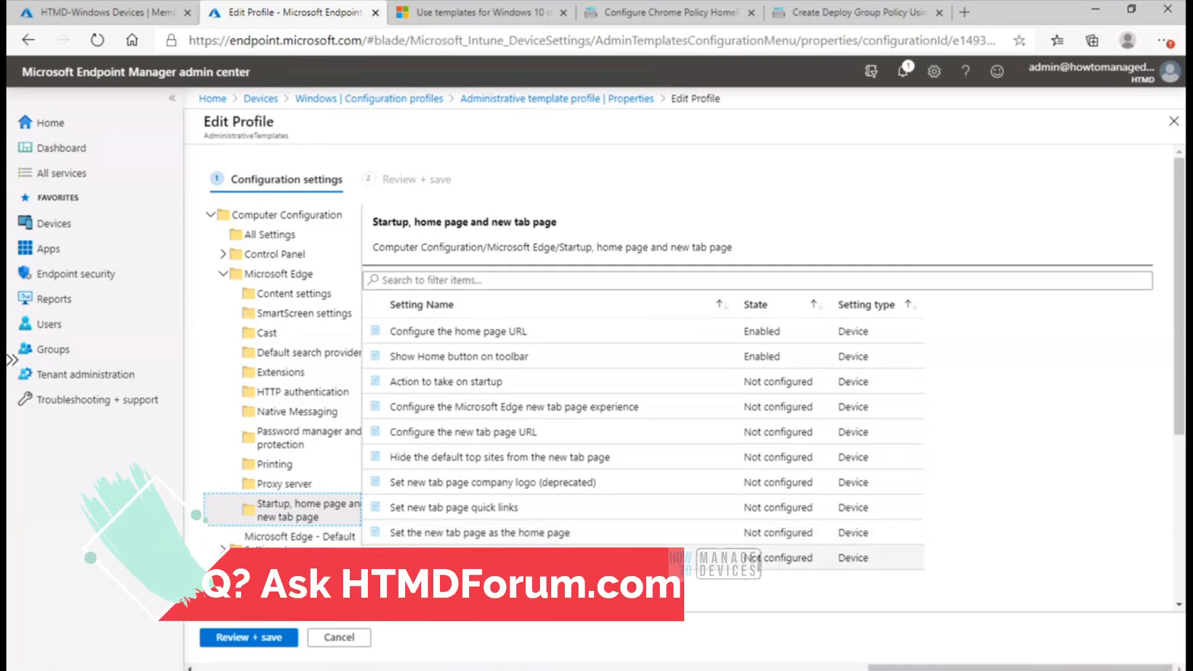
Filter the startup, home page and new tab page settings by "tab".
{"action": "left_click", "coordinate": [537, 279]}
{"action": "type", "text": "ho"}
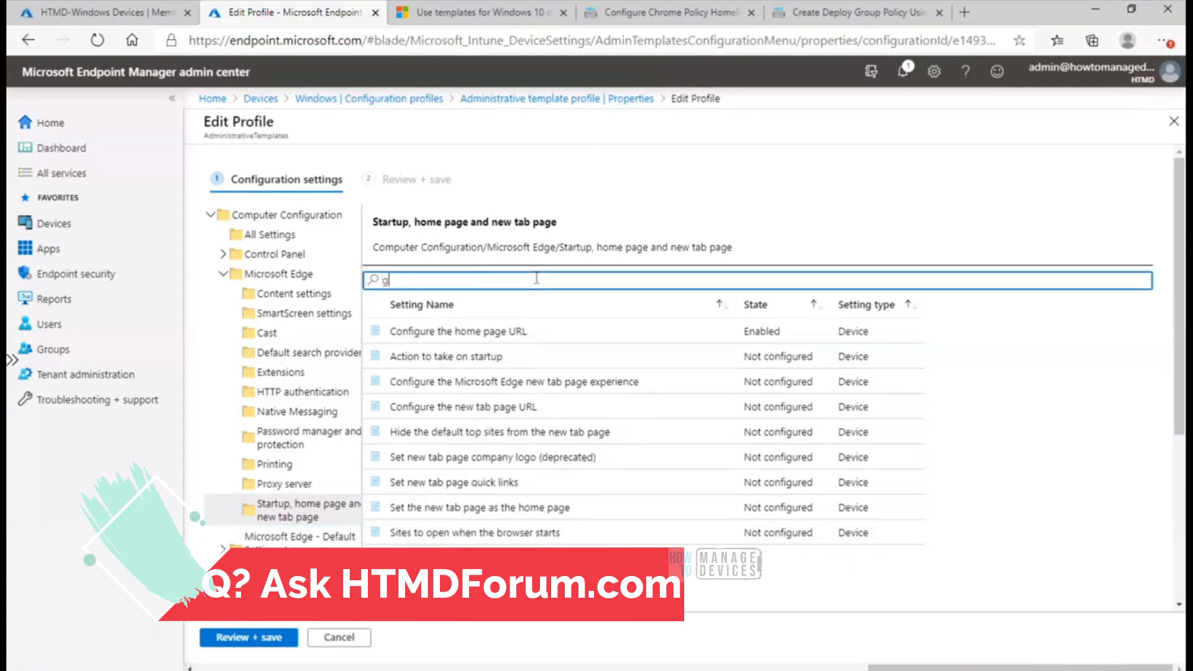
{"action": "type", "text": "m"}
{"action": "key", "text": "BackSpace"}
{"action": "key", "text": "BackSpace"}
{"action": "key", "text": "BackSpace"}
{"action": "type", "text": "tab"}
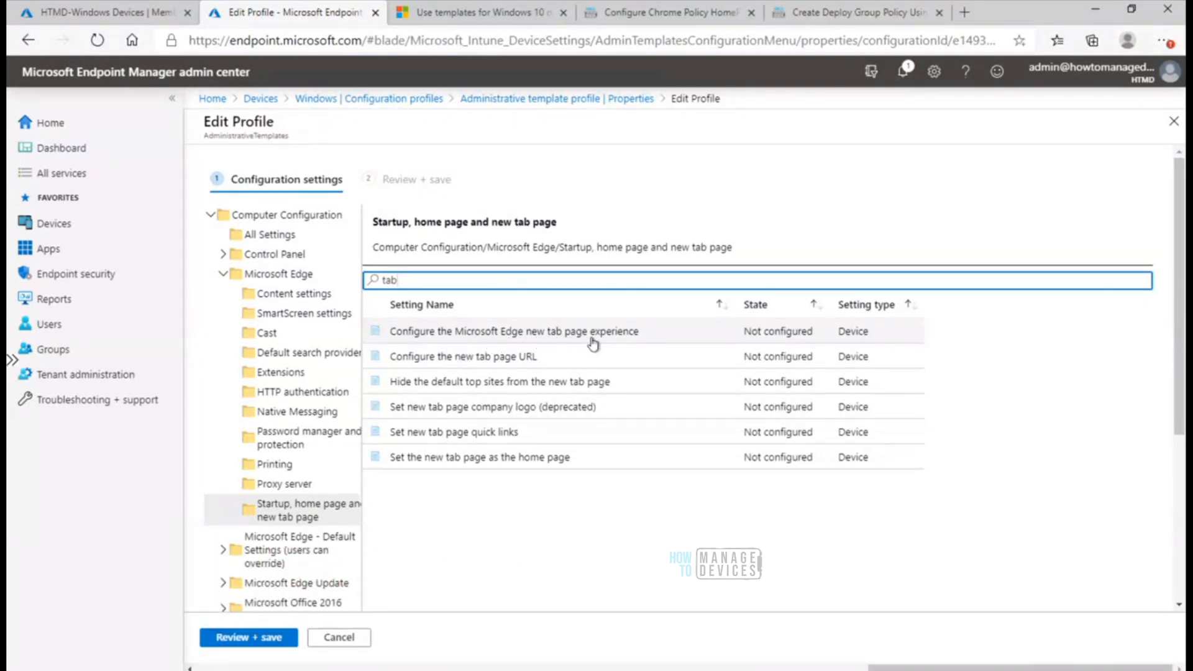
Try enabling the Microsoft Edge new tab page experience policy, view its feed options, and discard the edits.
{"action": "left_click", "coordinate": [528, 338]}
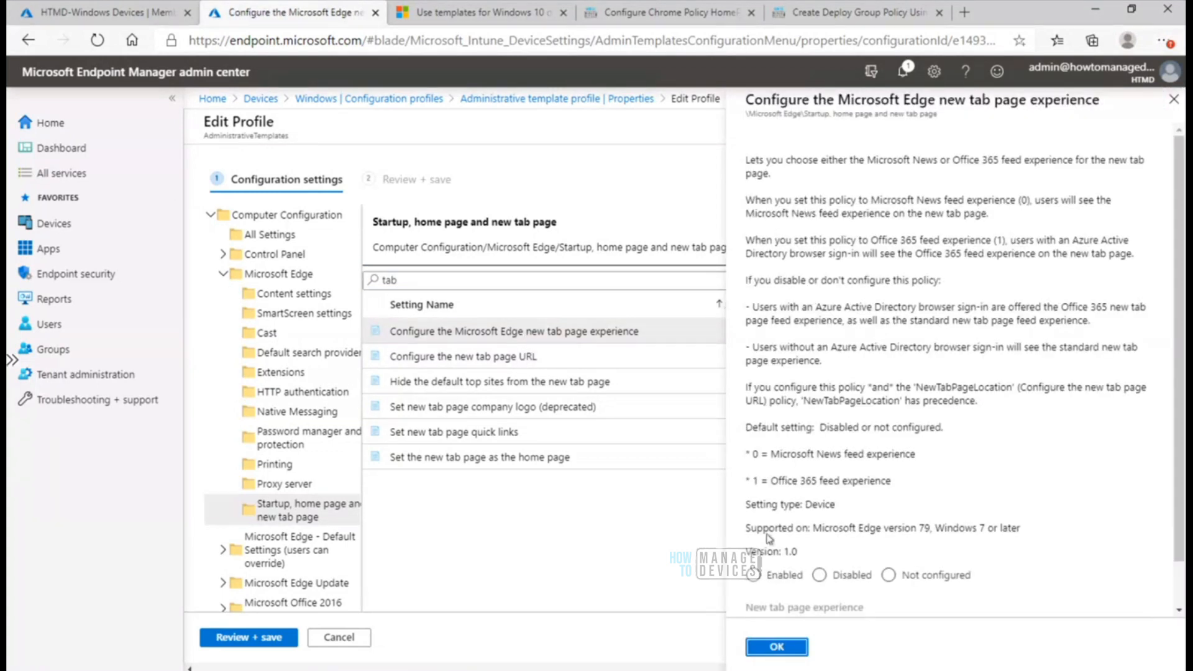
{"action": "left_click", "coordinate": [754, 576]}
{"action": "left_click", "coordinate": [754, 575]}
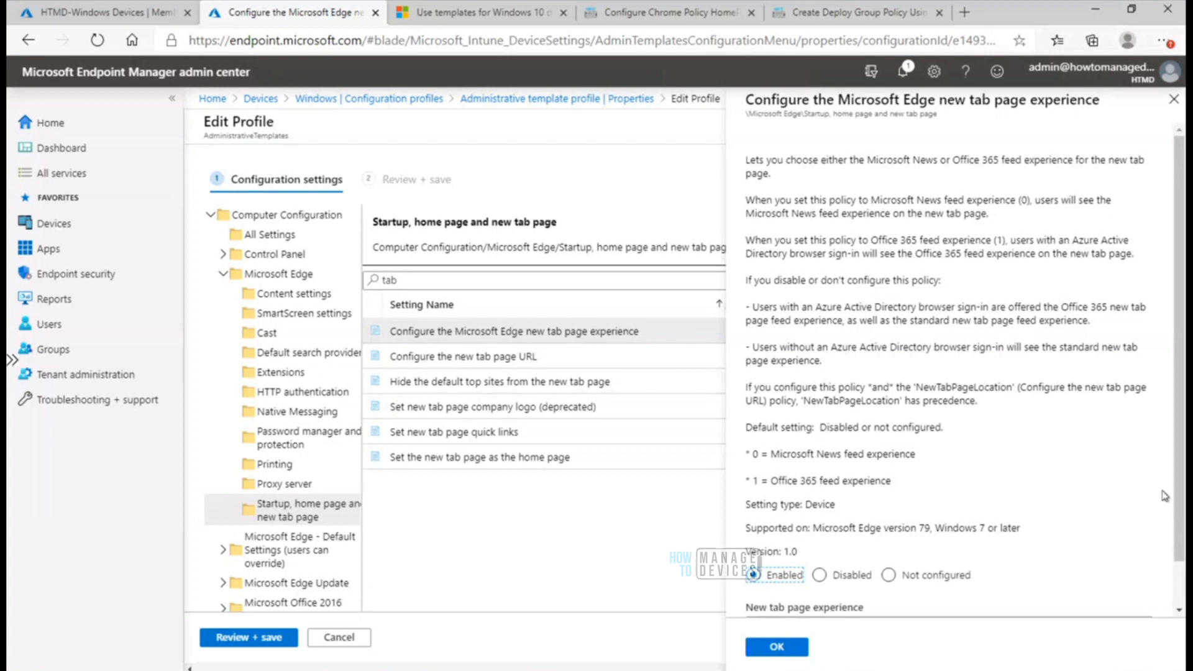
{"action": "left_click_drag", "start_coordinate": [1178, 554], "coordinate": [1177, 589]}
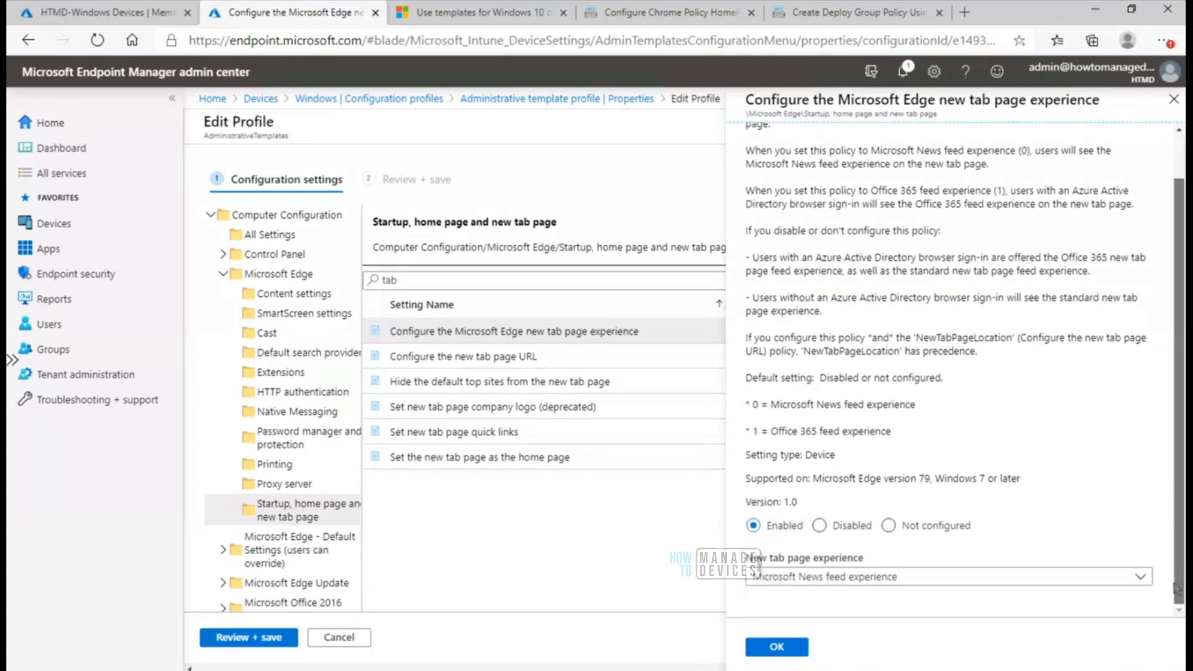
{"action": "left_click", "coordinate": [1143, 577]}
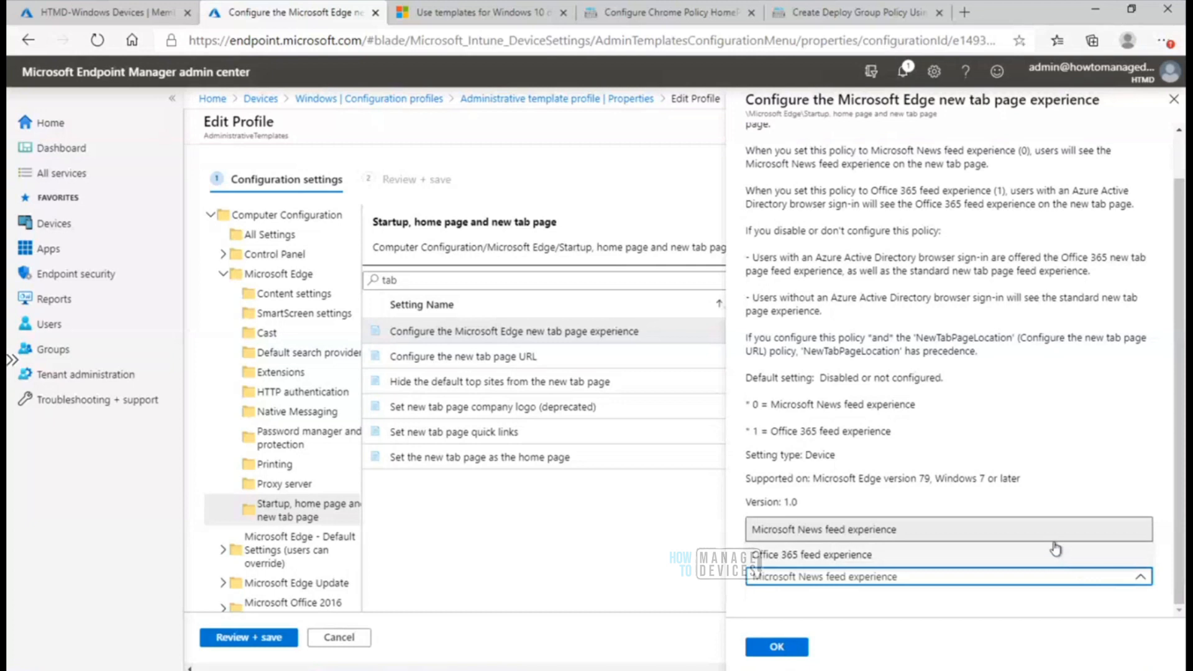
{"action": "left_click", "coordinate": [1122, 431]}
{"action": "left_click", "coordinate": [1174, 100]}
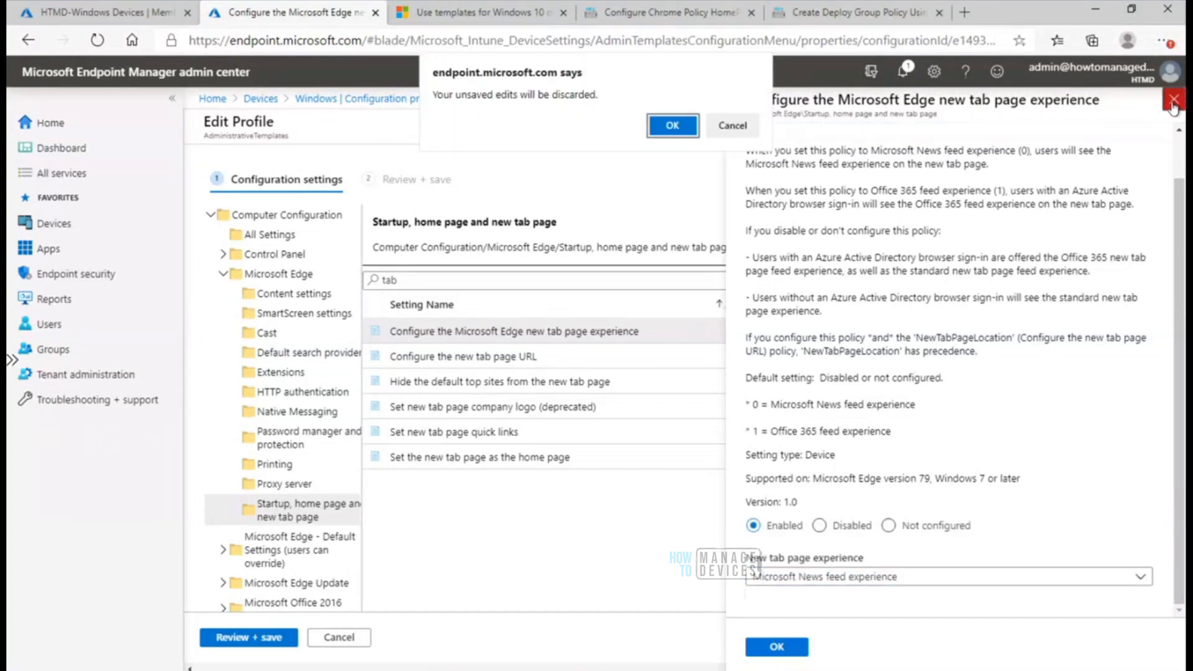
{"action": "left_click", "coordinate": [674, 126]}
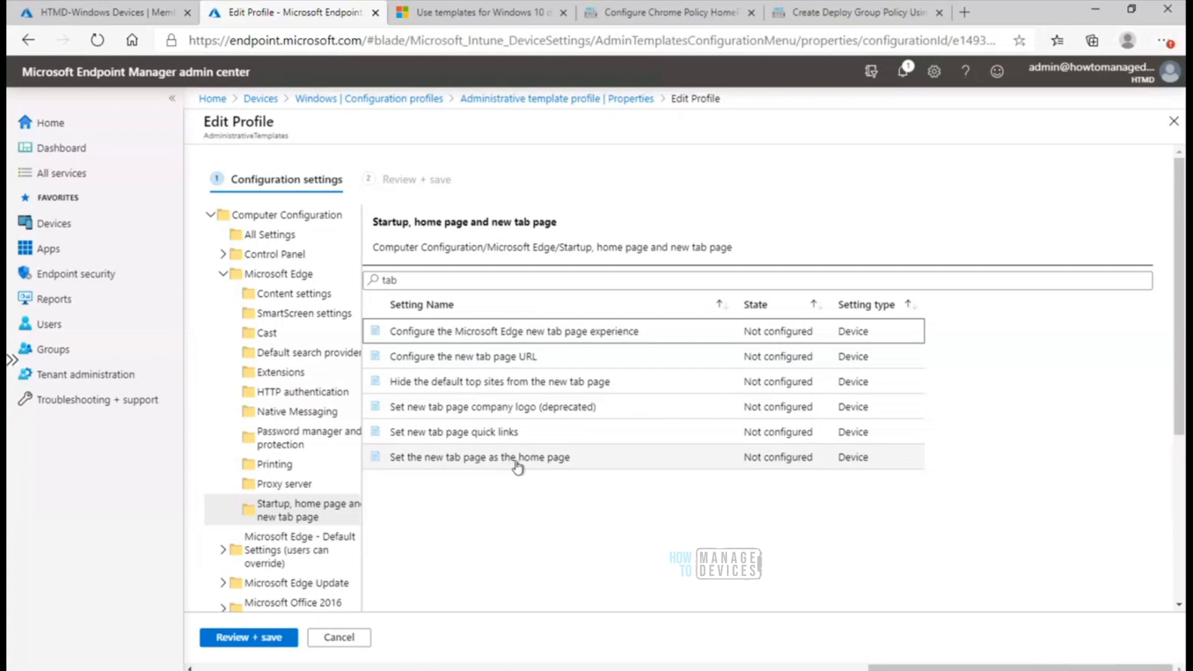
{"action": "left_click", "coordinate": [507, 363]}
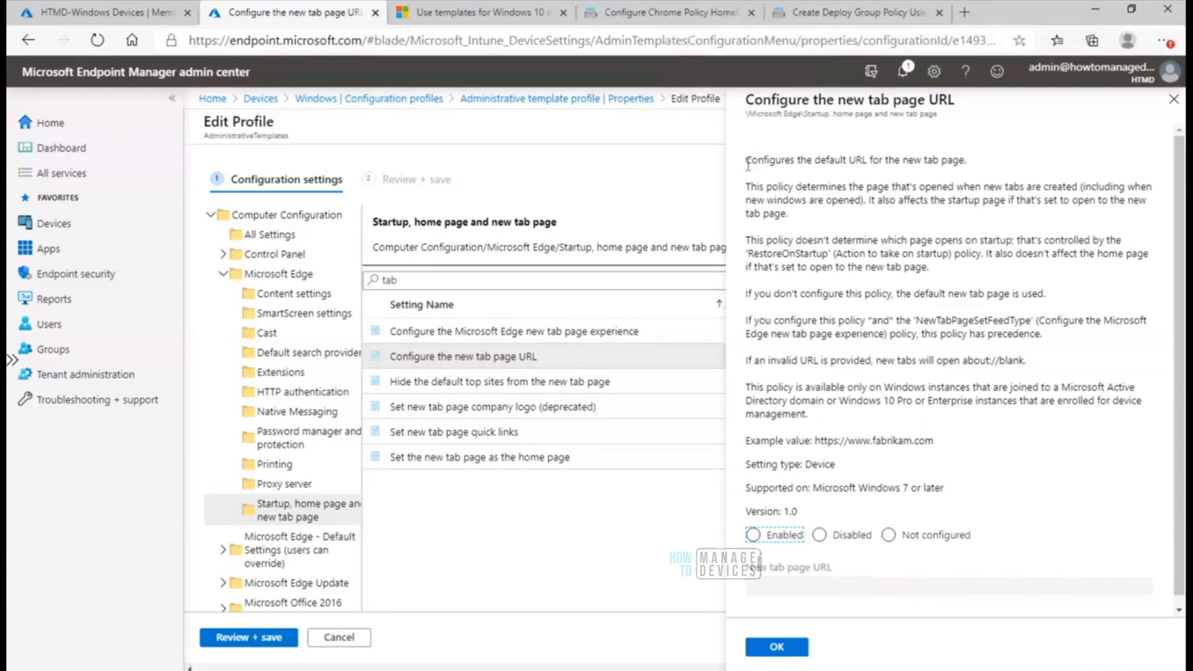
{"action": "left_click_drag", "start_coordinate": [749, 163], "coordinate": [973, 167]}
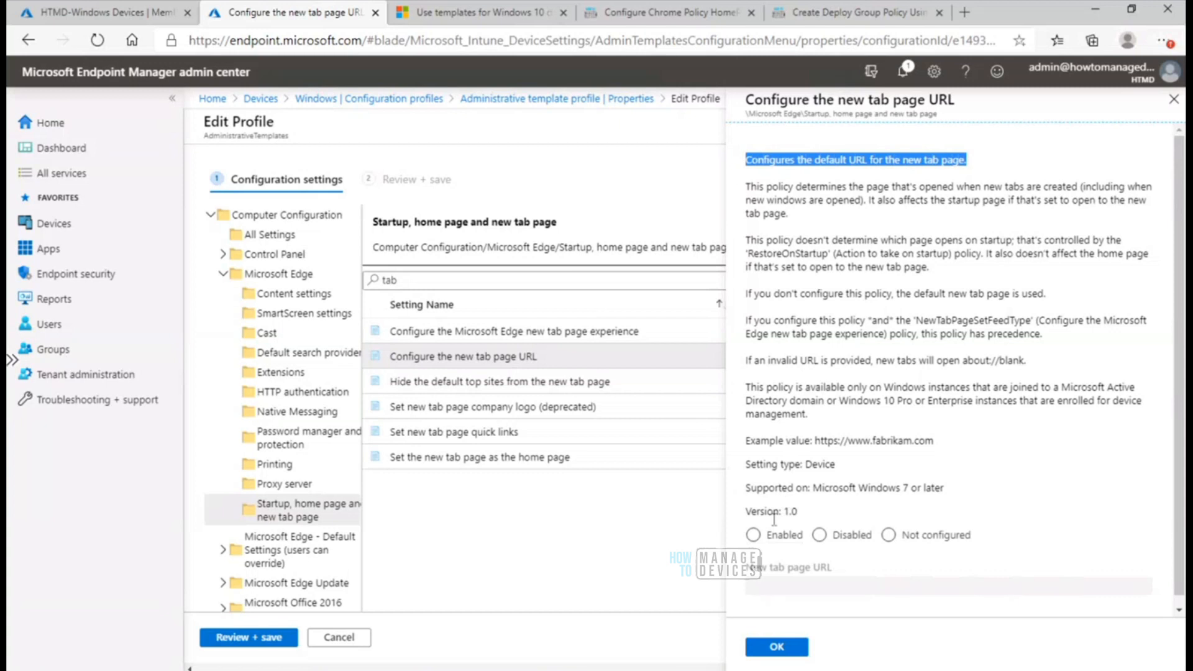
{"action": "left_click", "coordinate": [753, 535]}
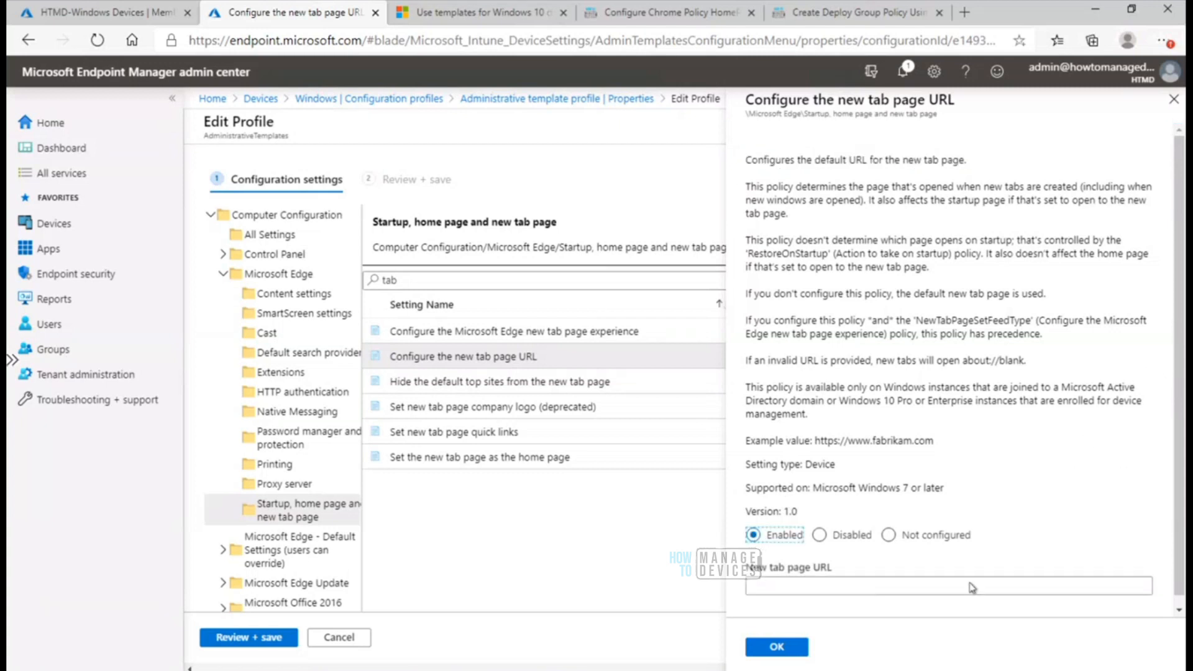
{"action": "left_click", "coordinate": [926, 584]}
{"action": "type", "text": "http://HTMDForum.com"}
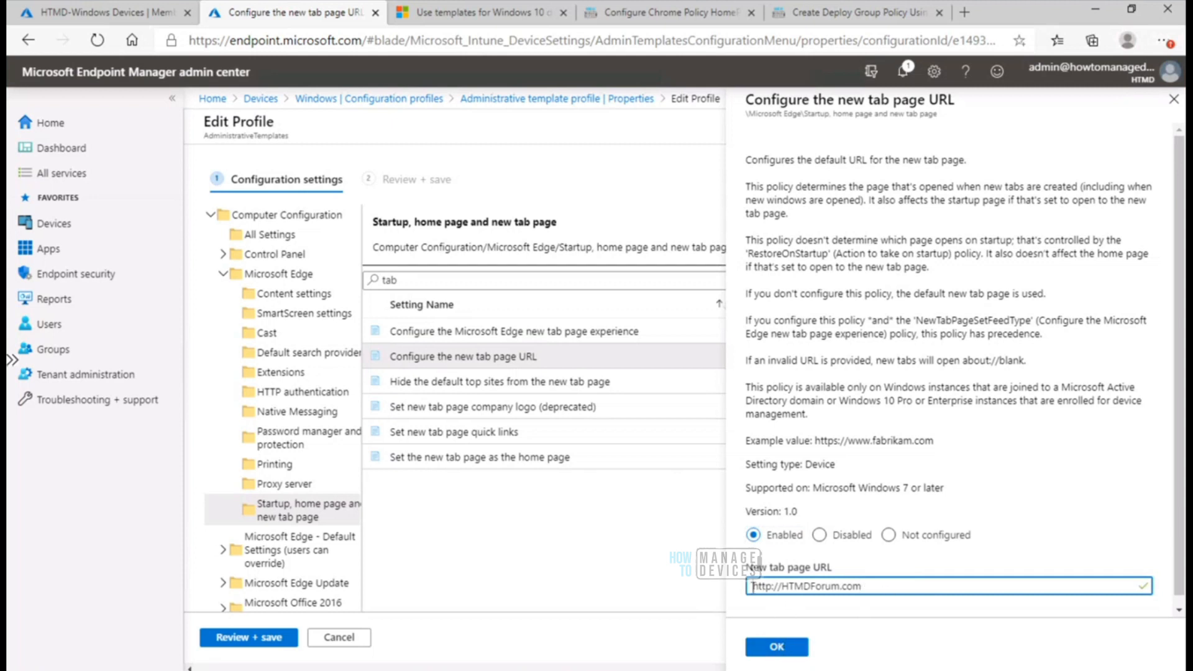
{"action": "left_click", "coordinate": [774, 647]}
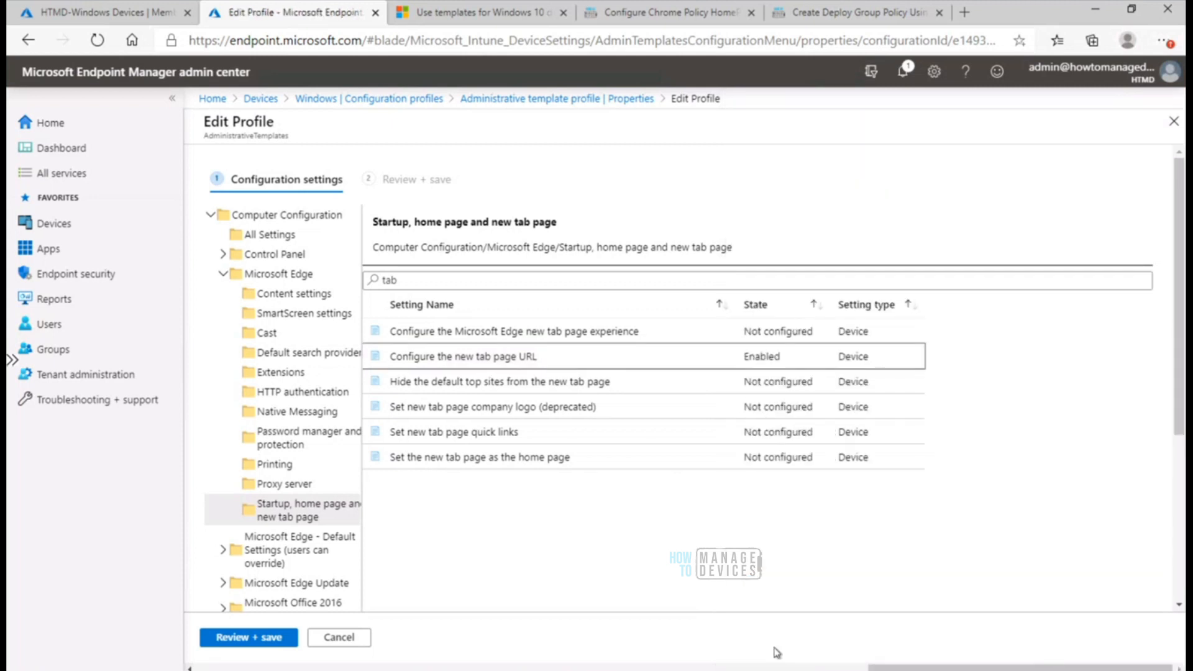
{"action": "left_click", "coordinate": [251, 640]}
{"action": "left_click", "coordinate": [241, 640]}
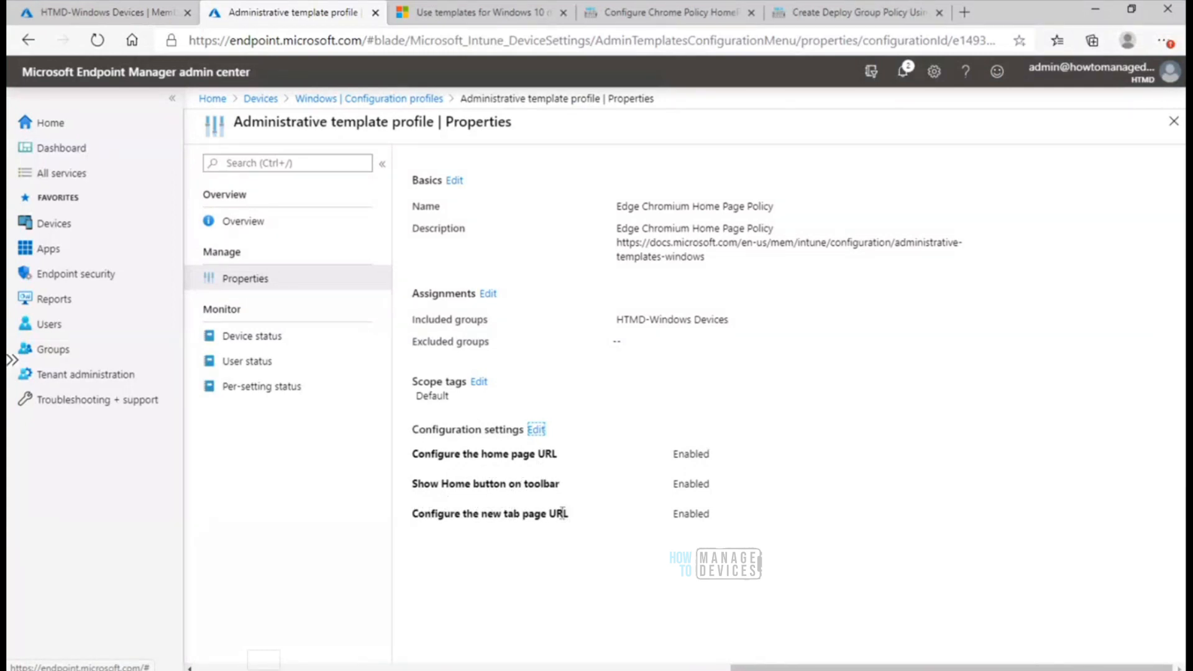
Check the profile's properties and reload its device status and user status reports to examine the deployment status.
{"action": "left_click", "coordinate": [263, 350]}
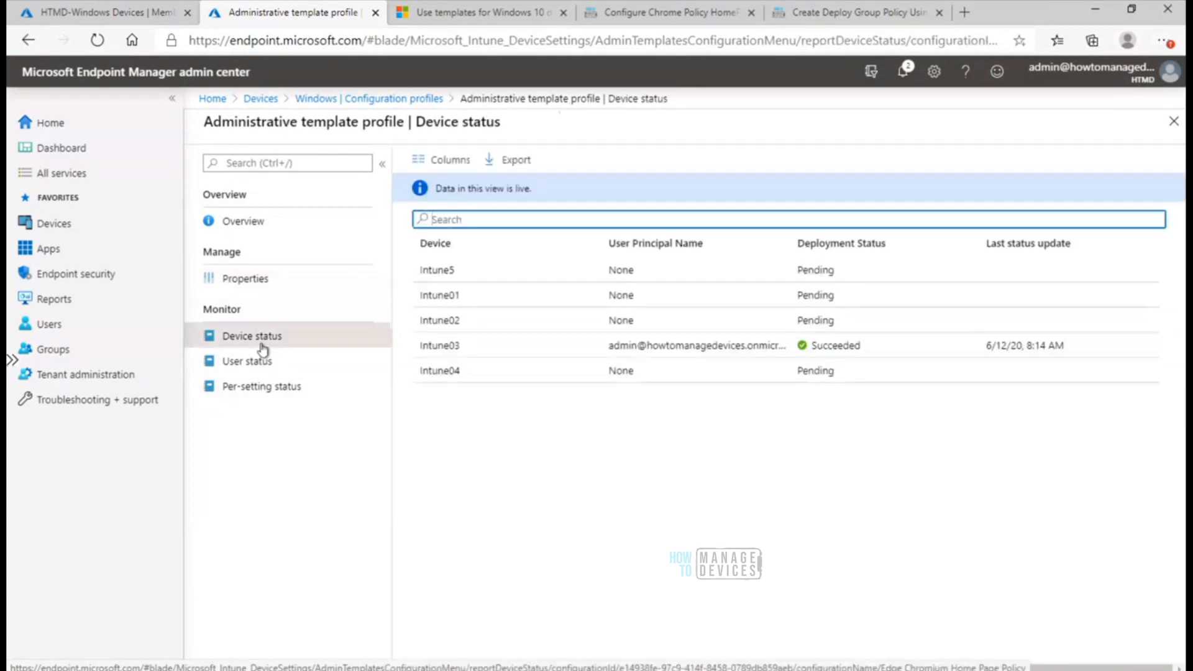
{"action": "left_click", "coordinate": [252, 278]}
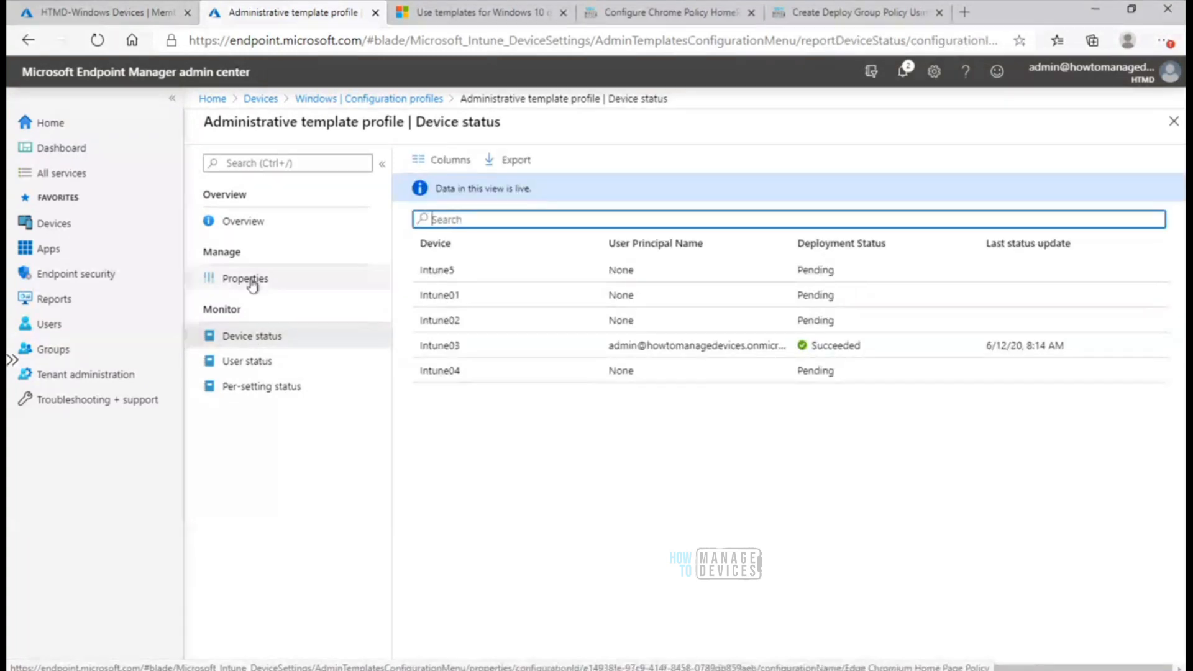
{"action": "left_click", "coordinate": [258, 334]}
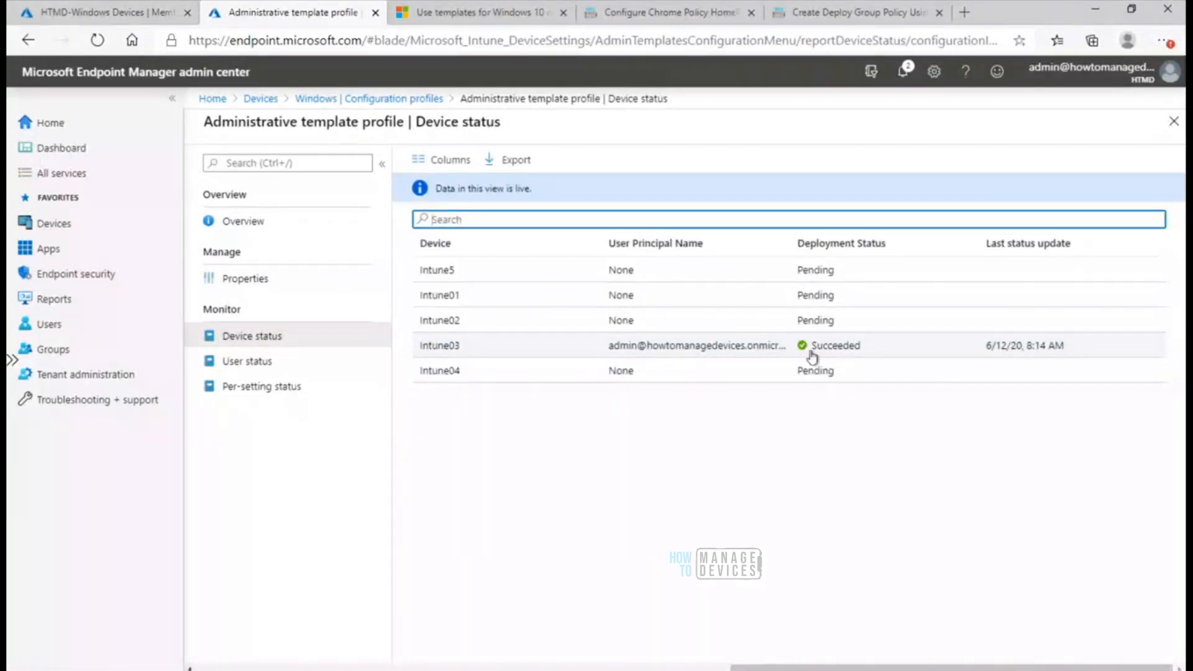
{"action": "left_click", "coordinate": [242, 361]}
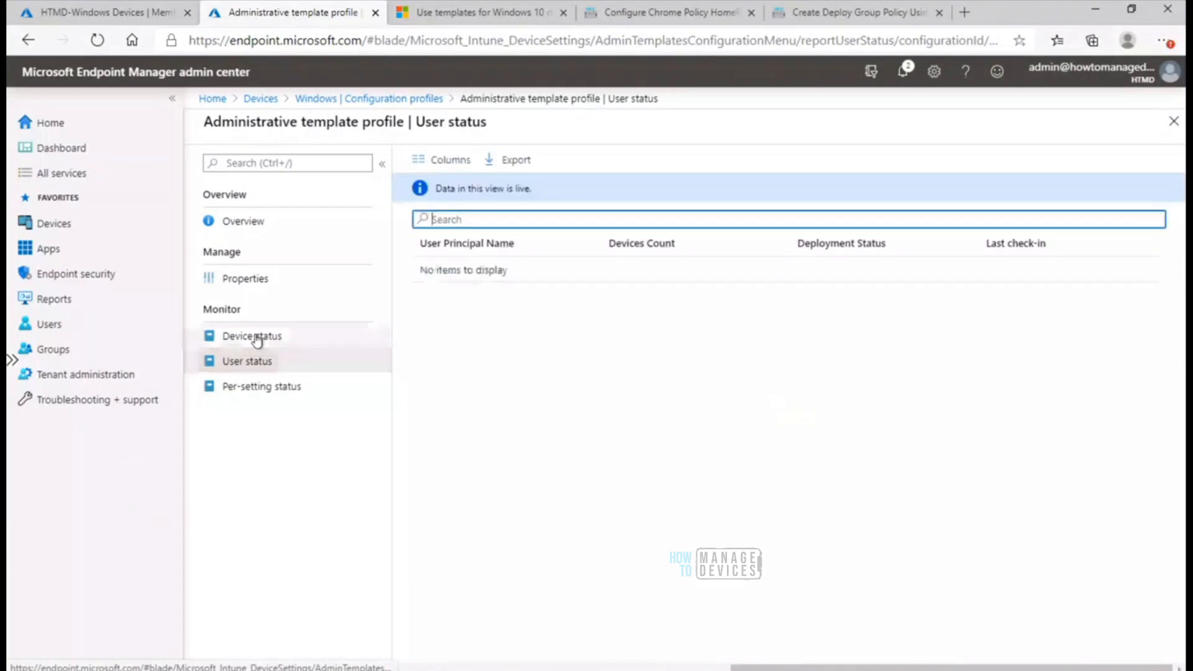
{"action": "left_click", "coordinate": [257, 338]}
{"action": "left_click", "coordinate": [255, 362]}
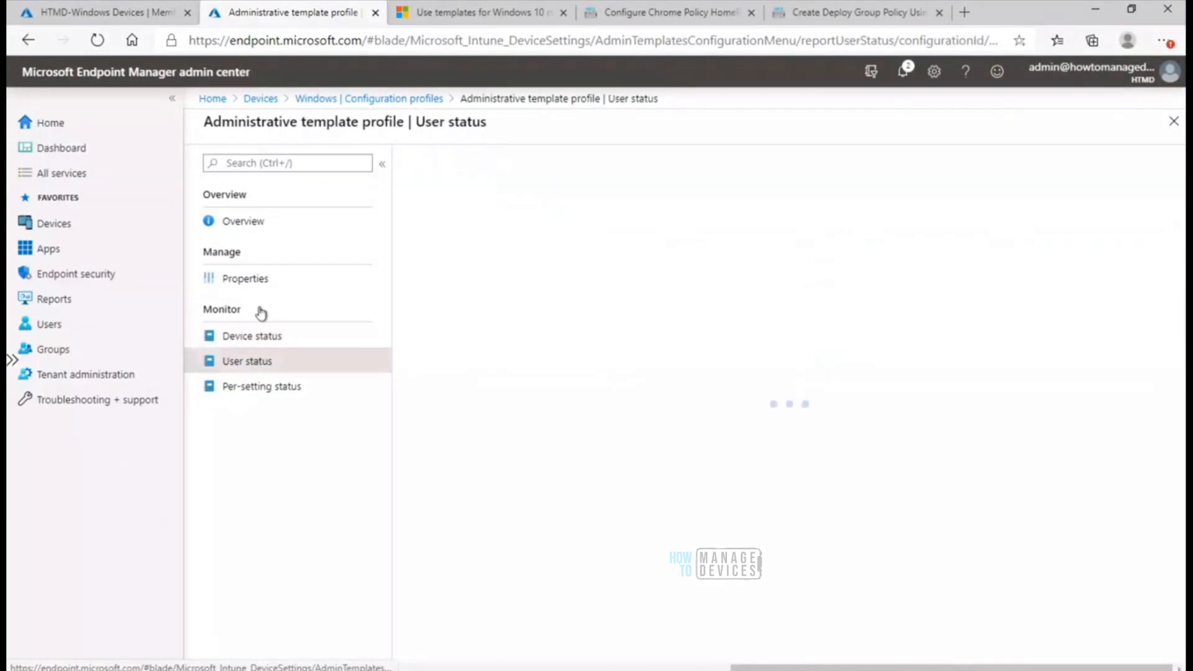
{"action": "left_click", "coordinate": [252, 279]}
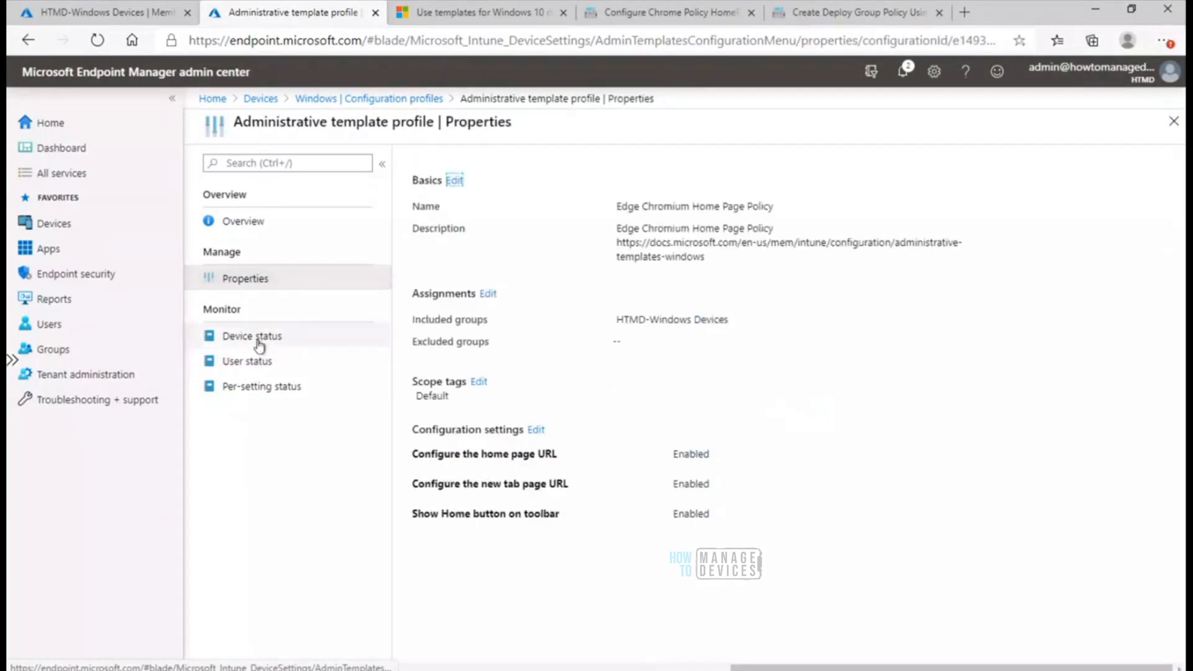
{"action": "left_click", "coordinate": [259, 344]}
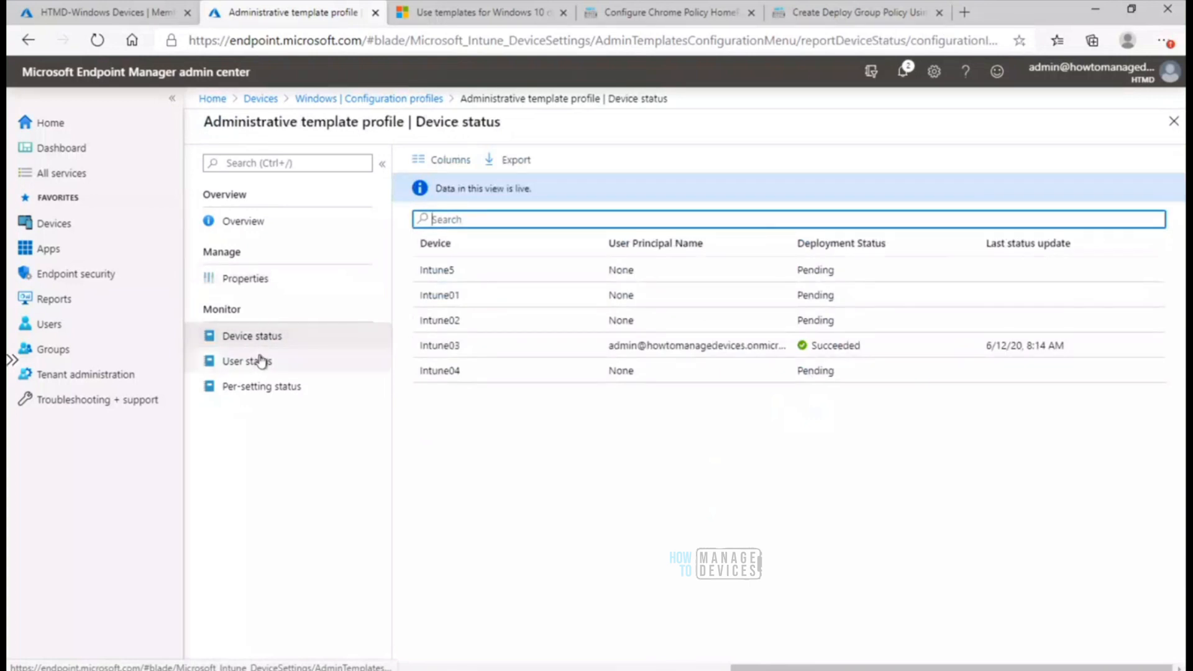
{"action": "left_click", "coordinate": [257, 362]}
{"action": "left_click", "coordinate": [268, 339]}
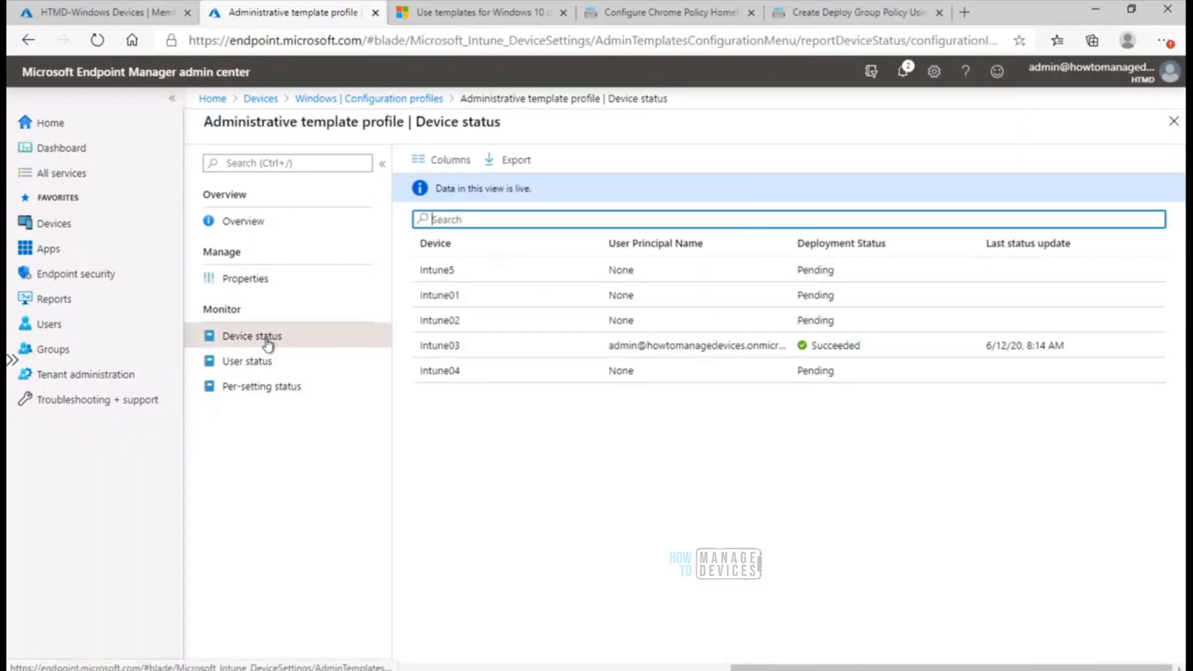
{"action": "left_click", "coordinate": [264, 363]}
{"action": "left_click", "coordinate": [262, 339]}
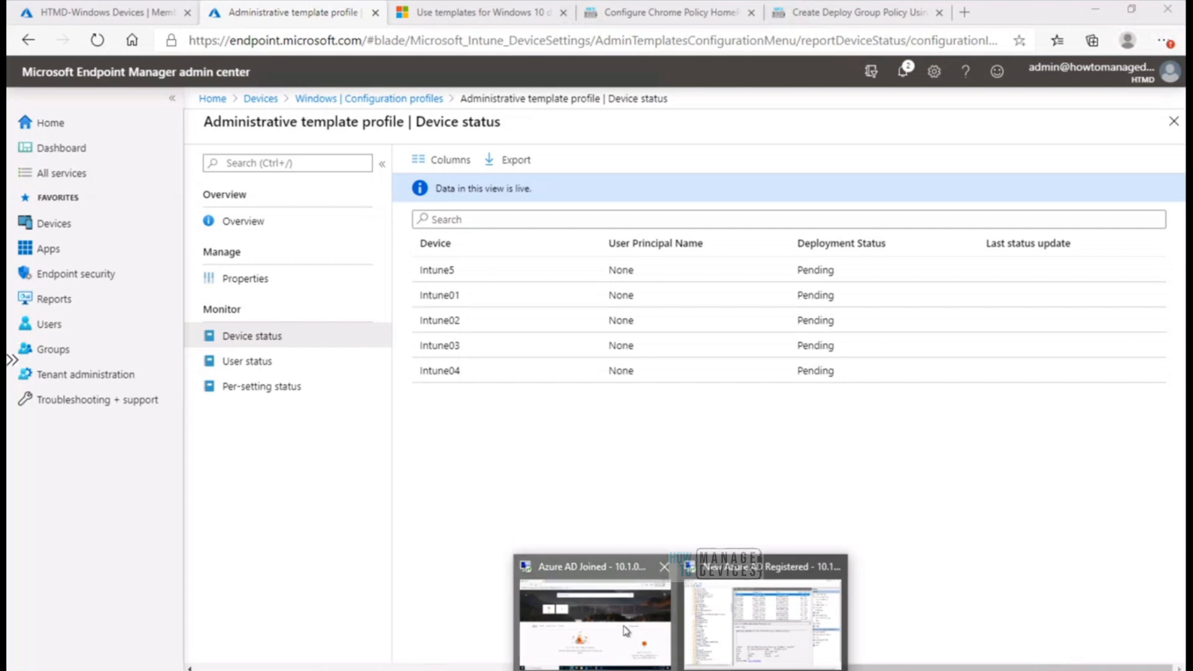
Switch to the Azure AD Joined remote session, close Edge, and sync the device from the Company Portal settings.
{"action": "left_click", "coordinate": [628, 631]}
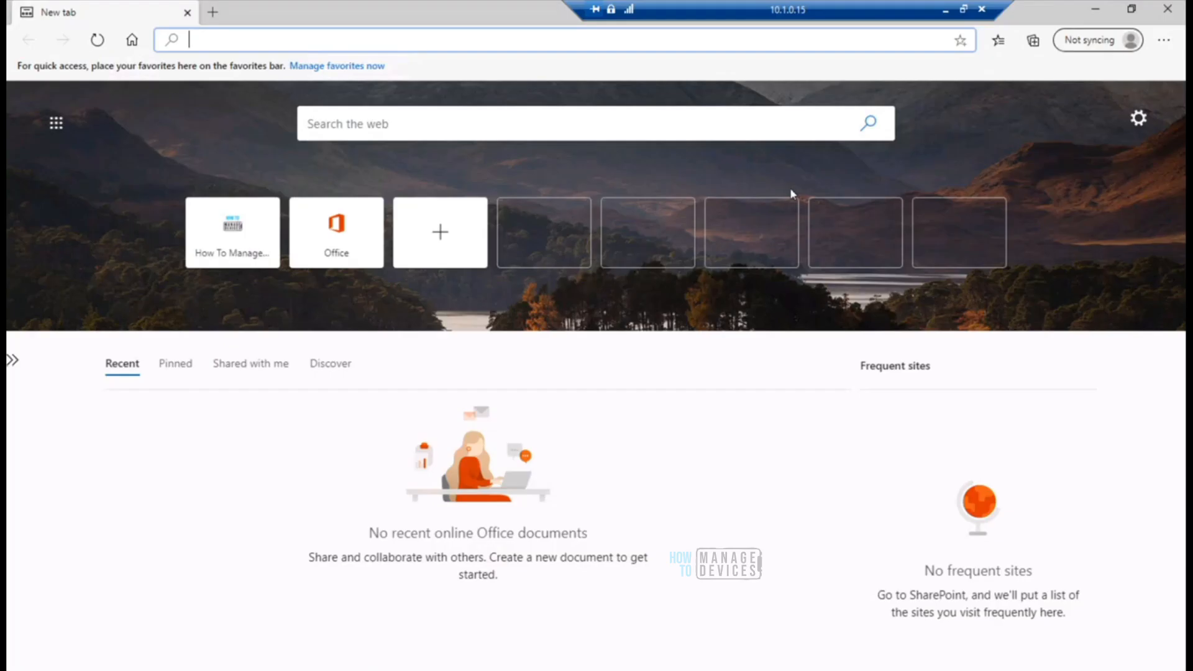
{"action": "left_click", "coordinate": [1167, 13]}
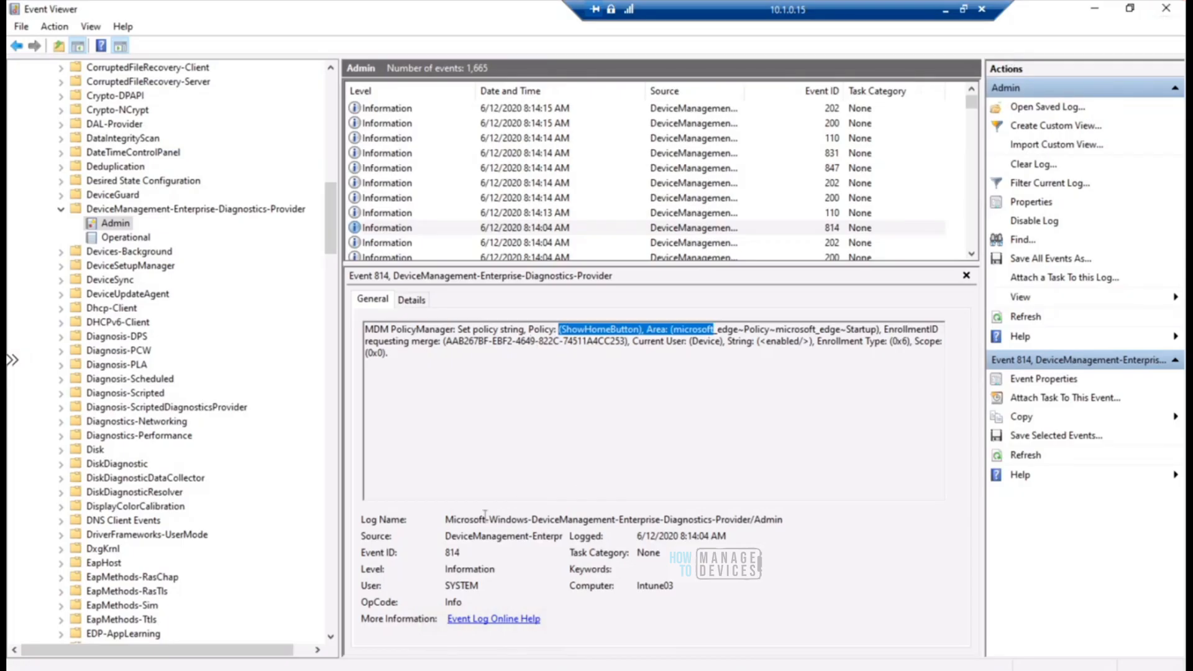
{"action": "key", "text": "alt+Tab"}
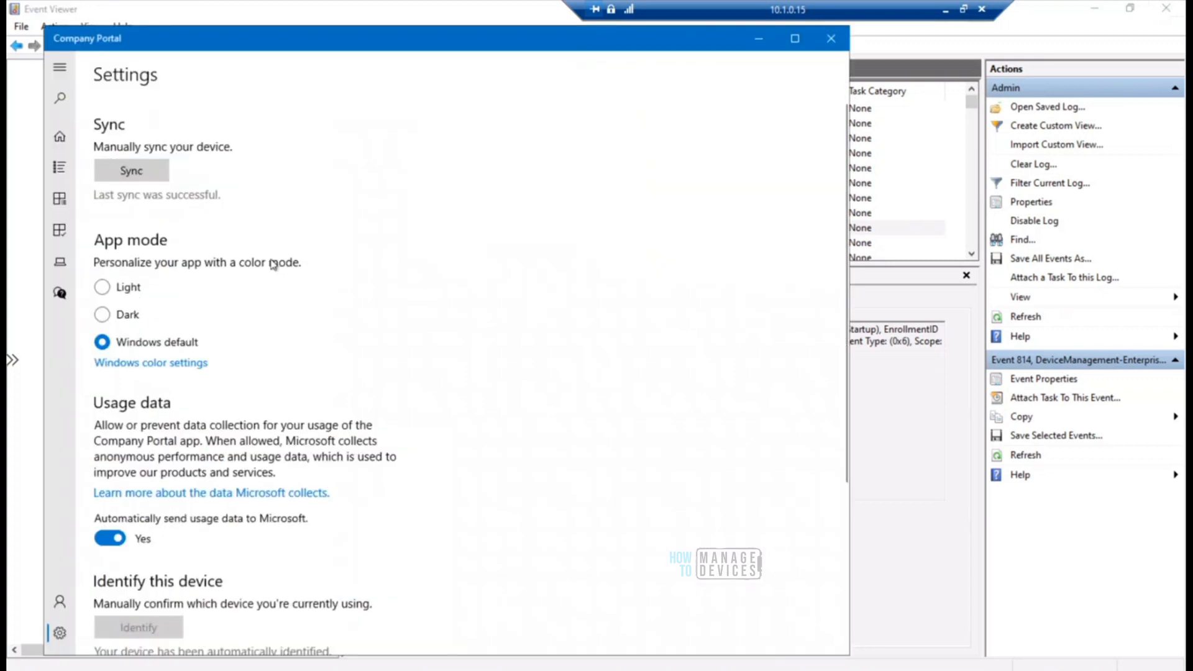
{"action": "left_click", "coordinate": [131, 171]}
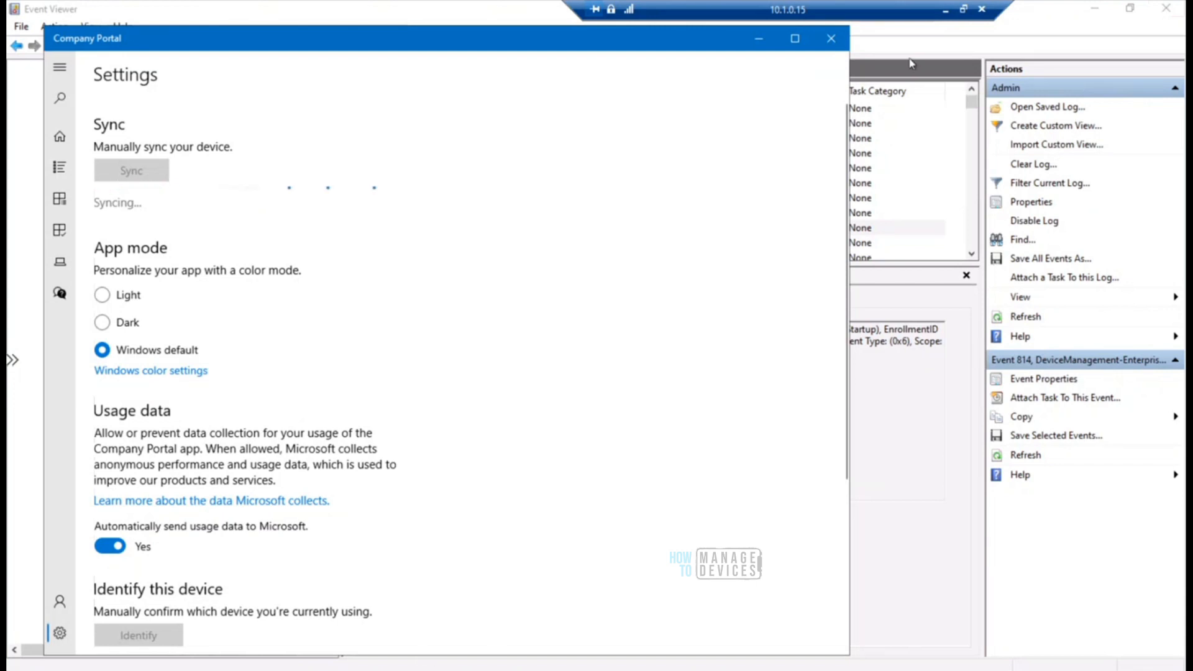
{"action": "left_click", "coordinate": [946, 10]}
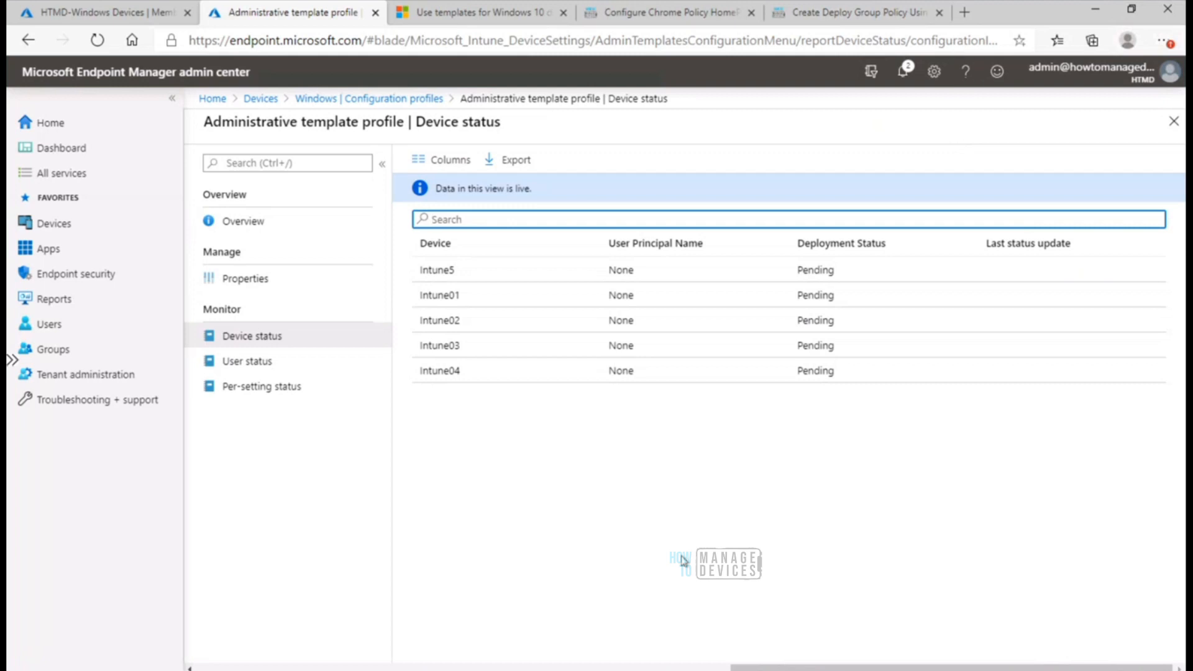
On the Azure AD Joined device, refresh the Edge policies key in Registry Editor and inspect the NewTabPageLocation value without changing it.
{"action": "left_click", "coordinate": [681, 670]}
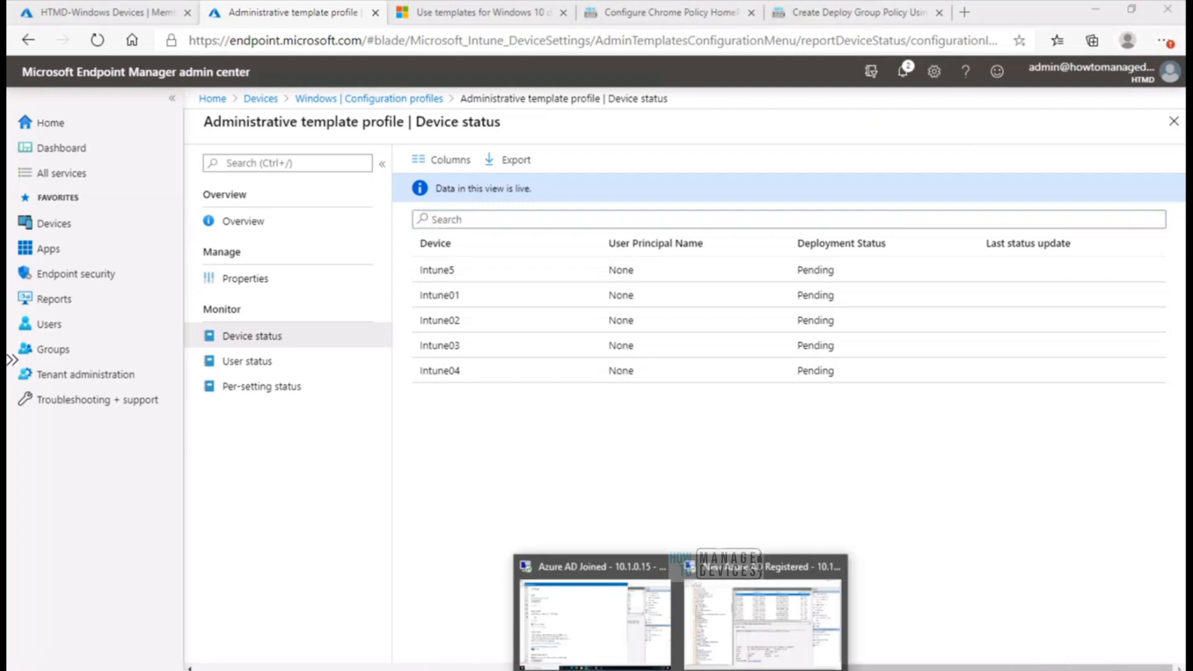
{"action": "left_click", "coordinate": [628, 614]}
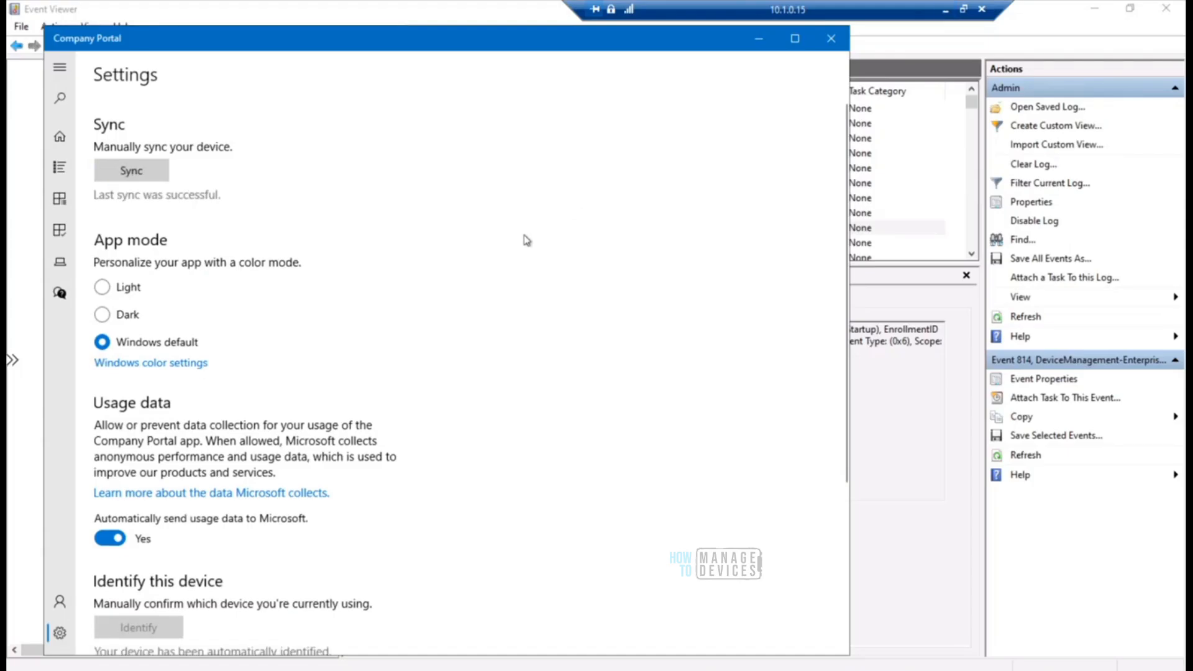
{"action": "left_click", "coordinate": [921, 45]}
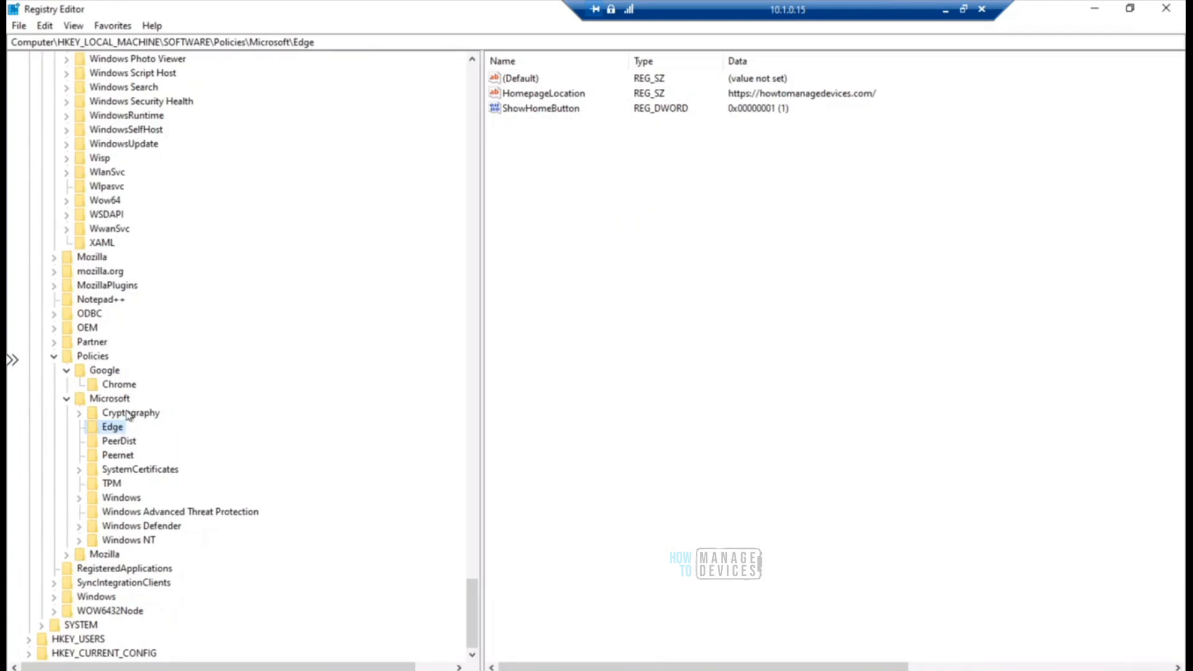
{"action": "left_click", "coordinate": [78, 28]}
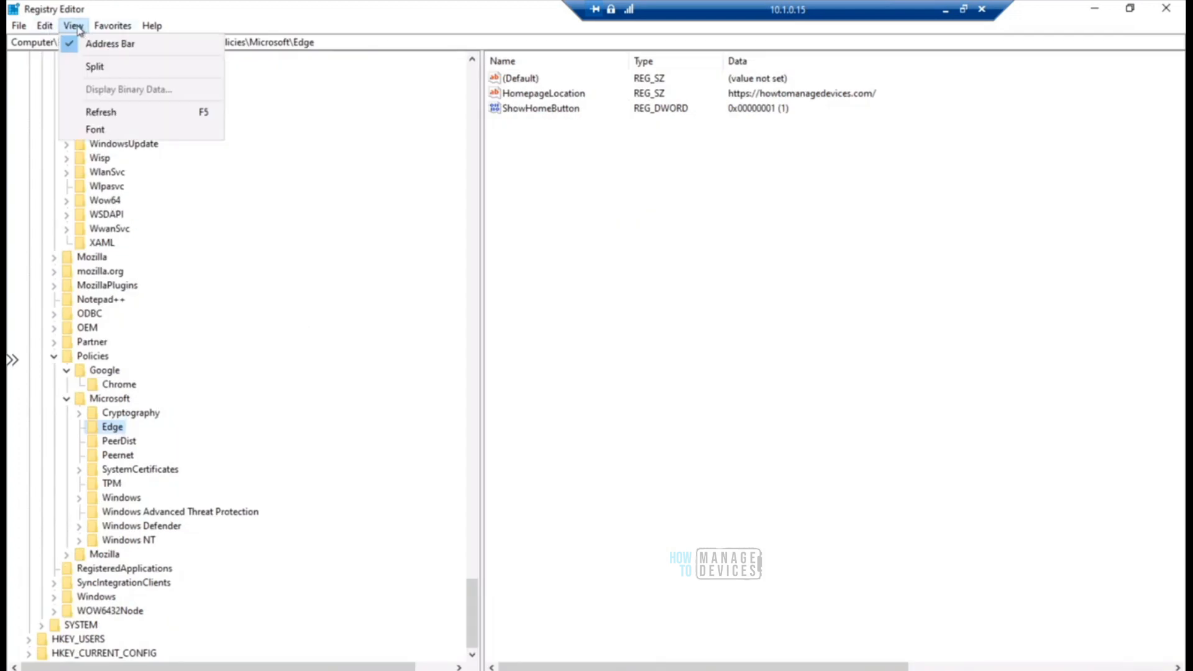
{"action": "left_click", "coordinate": [117, 113]}
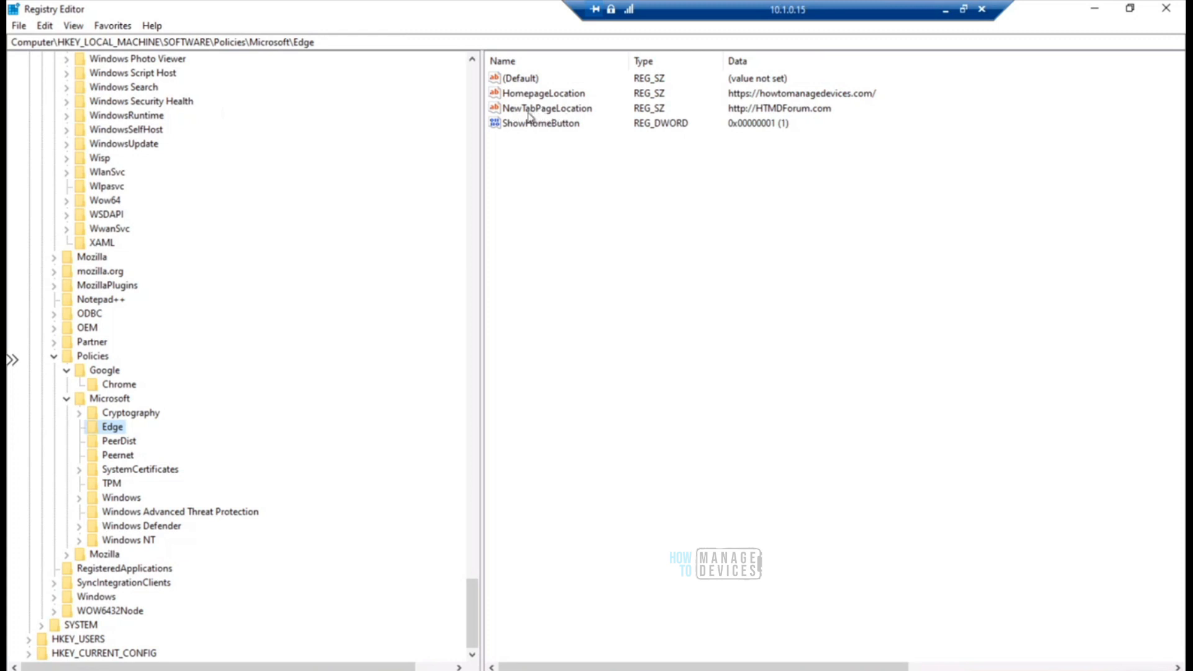
{"action": "left_click", "coordinate": [565, 110]}
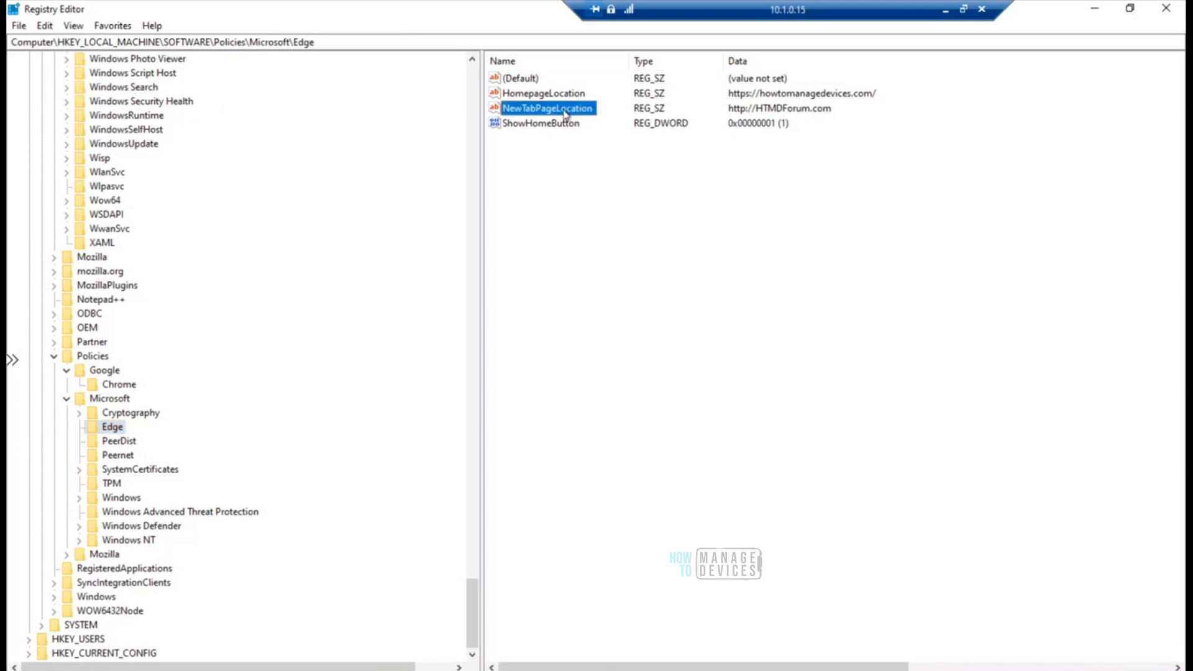
{"action": "double_click", "coordinate": [565, 111]}
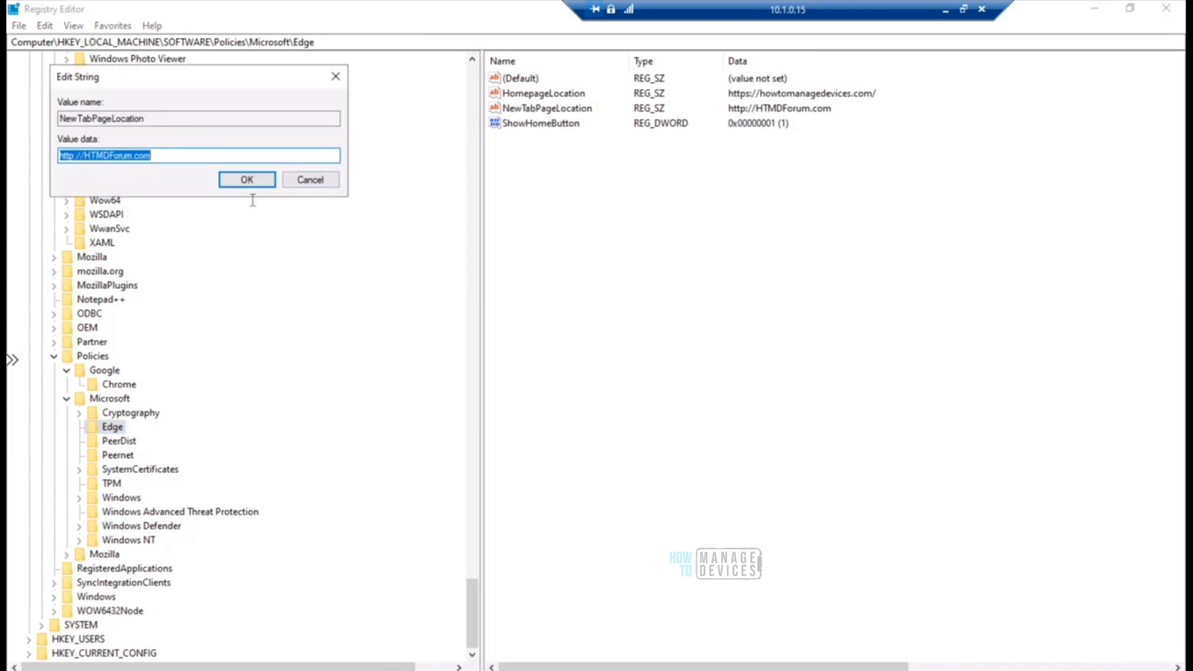
{"action": "left_click", "coordinate": [325, 181]}
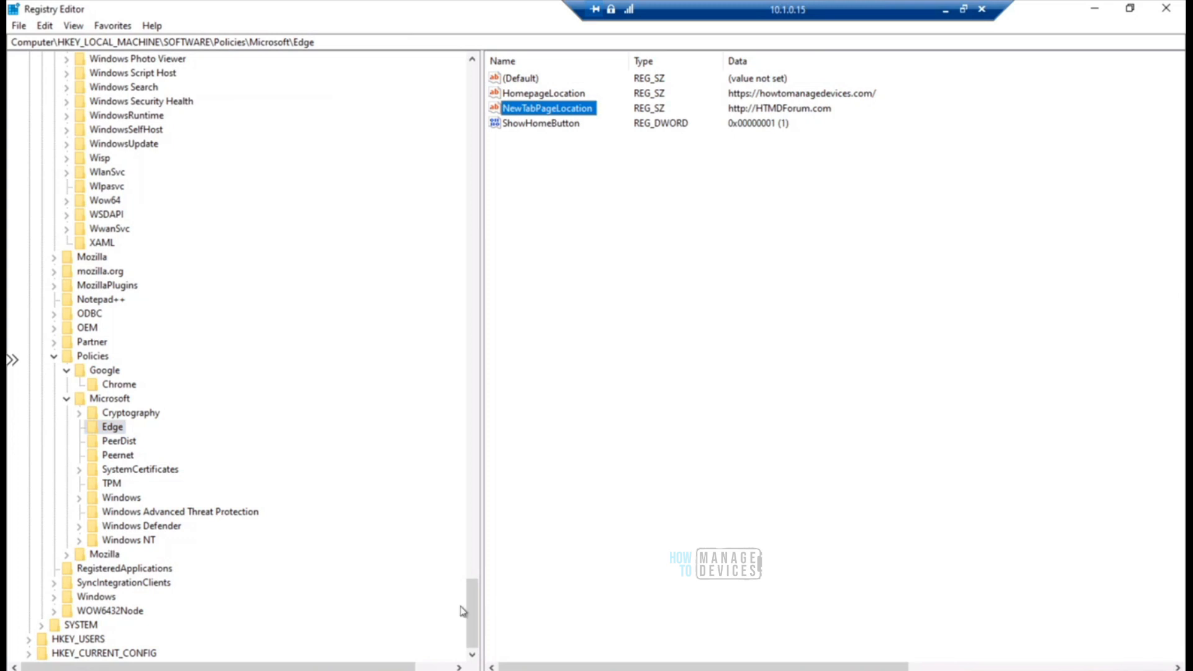
Launch Edge on the remote device and test the new tab page policy with an extra tab, closing it before leaving the session.
{"action": "left_click", "coordinate": [463, 670]}
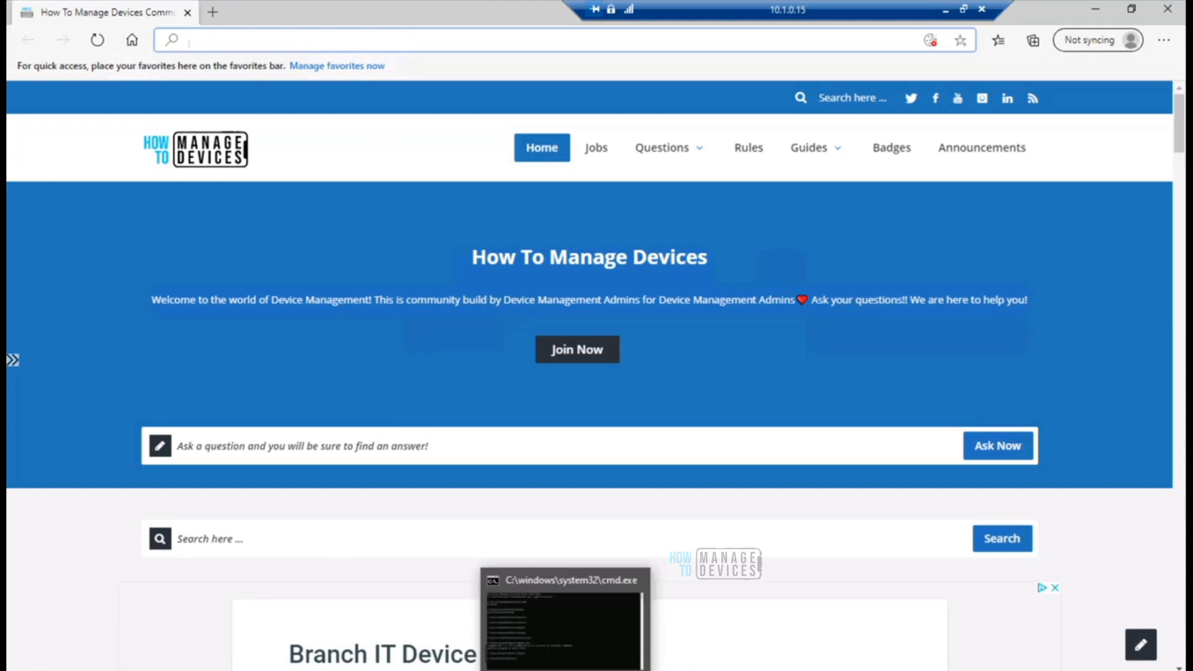
{"action": "left_click", "coordinate": [661, 653]}
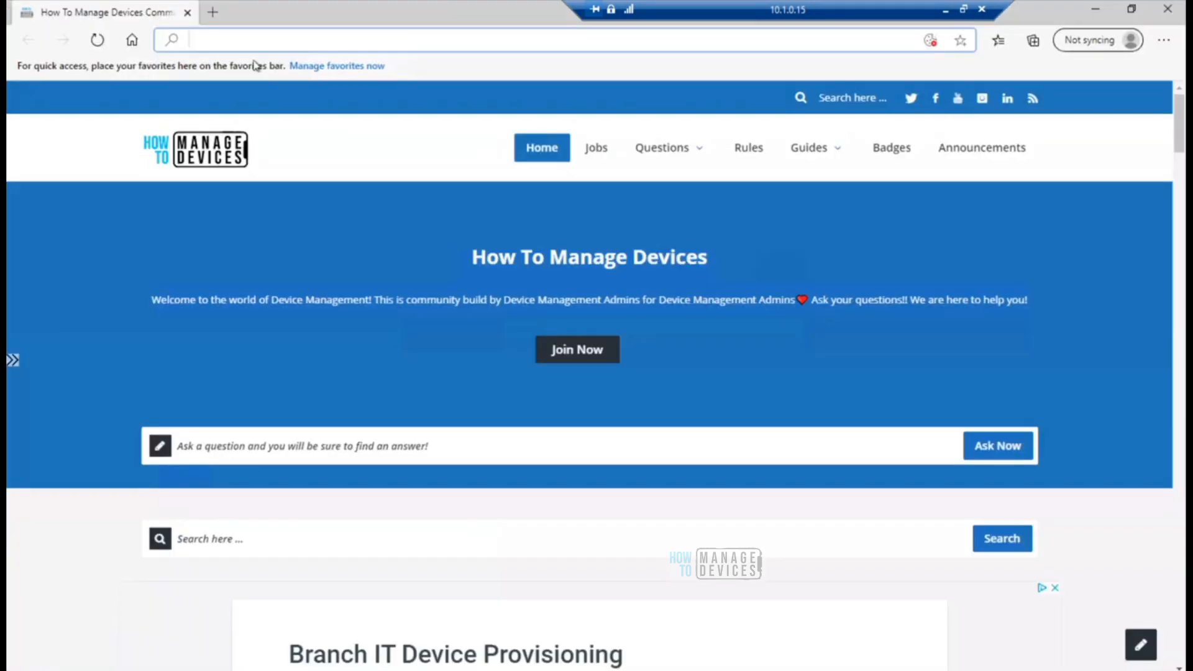
{"action": "left_click", "coordinate": [214, 12]}
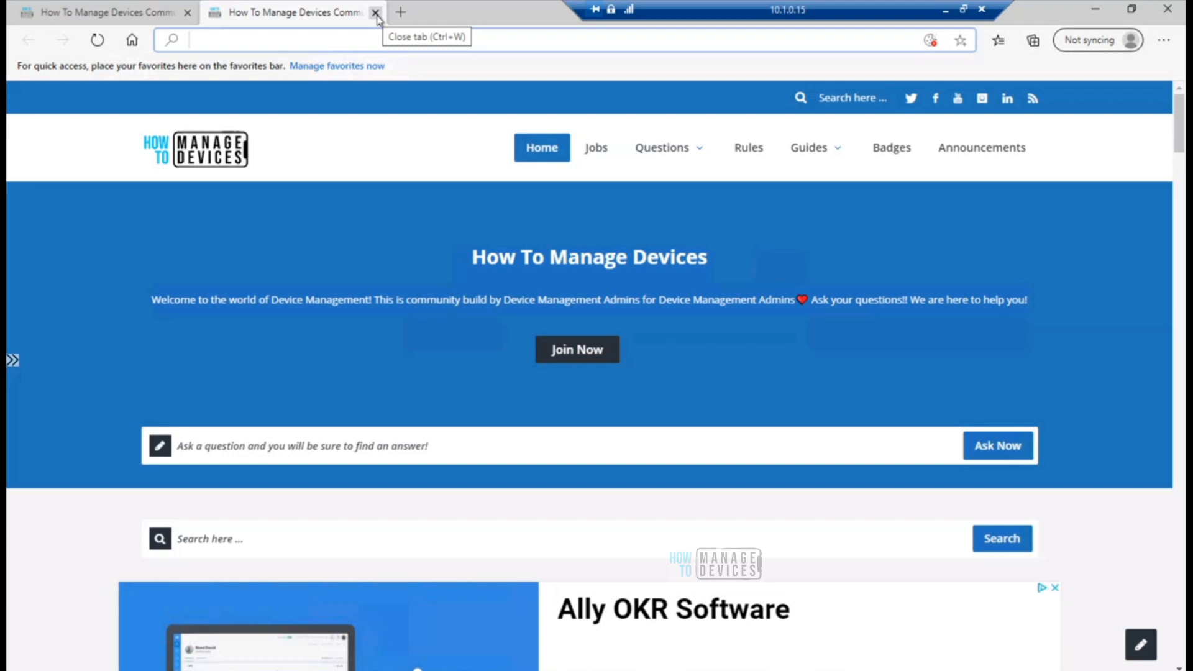
{"action": "left_click", "coordinate": [375, 13]}
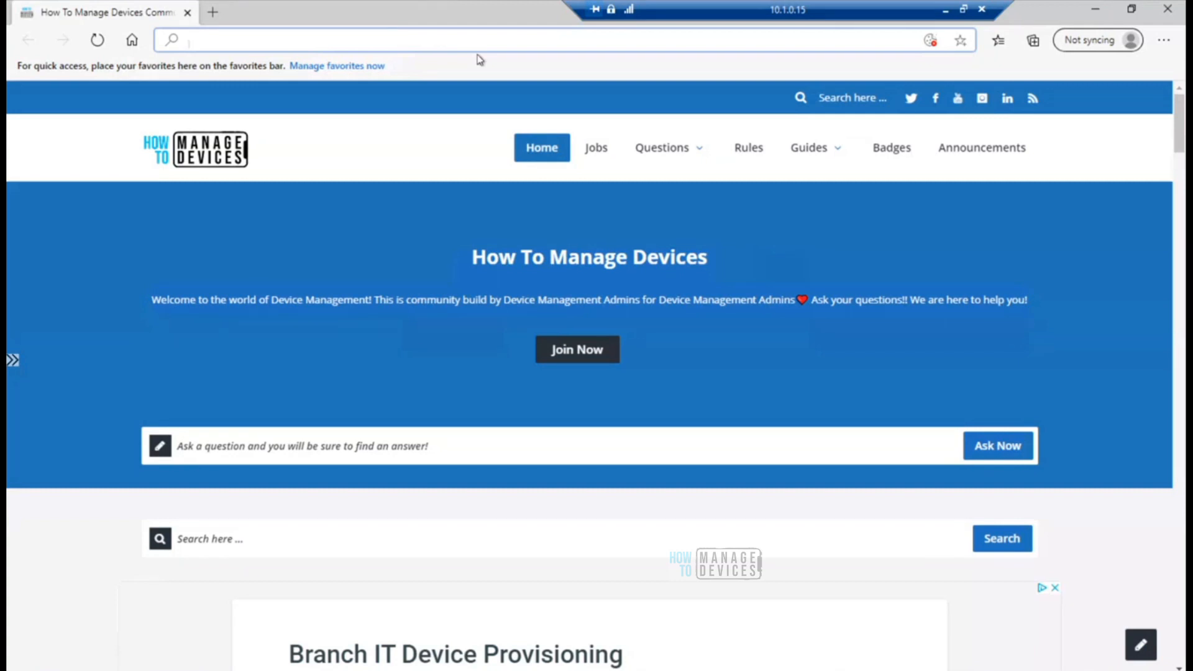
{"action": "left_click", "coordinate": [947, 11]}
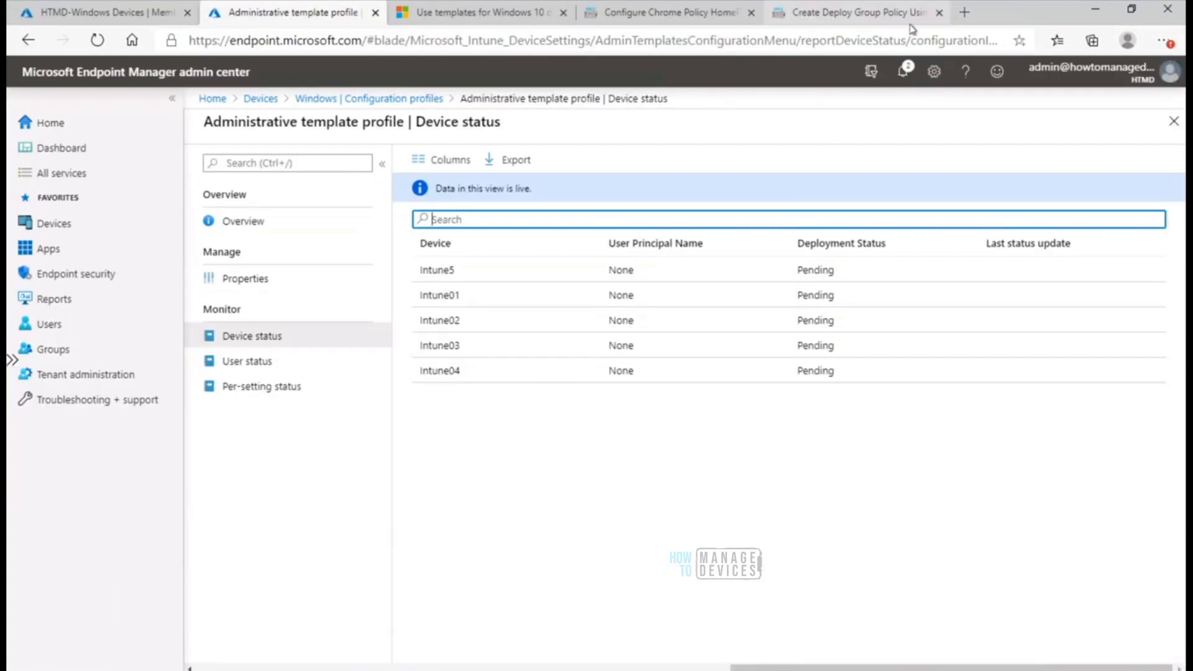
Open the Configure the home page URL policy from the profile's Microsoft Edge startup, home page and new tab page settings.
{"action": "left_click", "coordinate": [256, 283]}
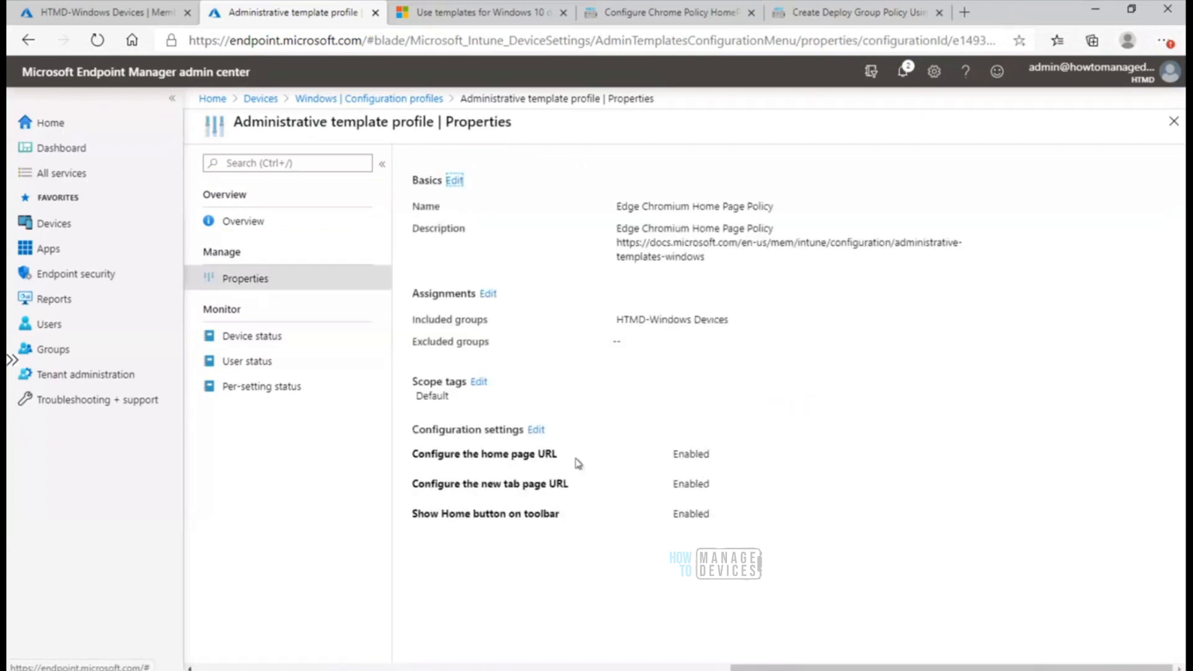
{"action": "left_click", "coordinate": [535, 430]}
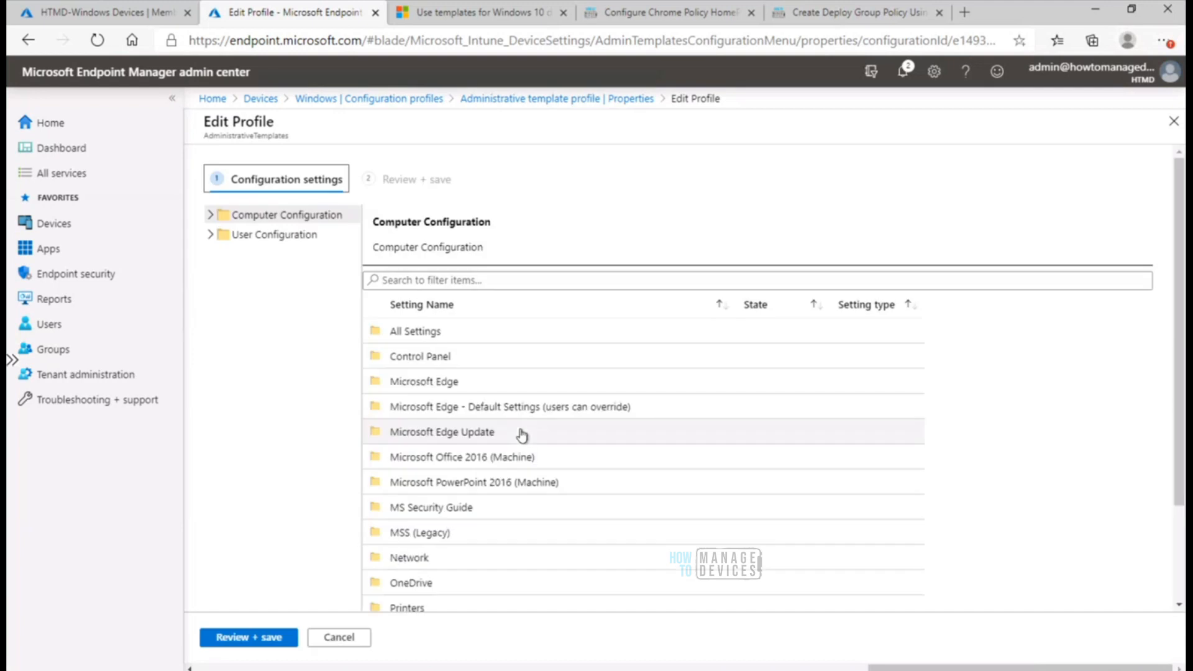
{"action": "left_click", "coordinate": [211, 215]}
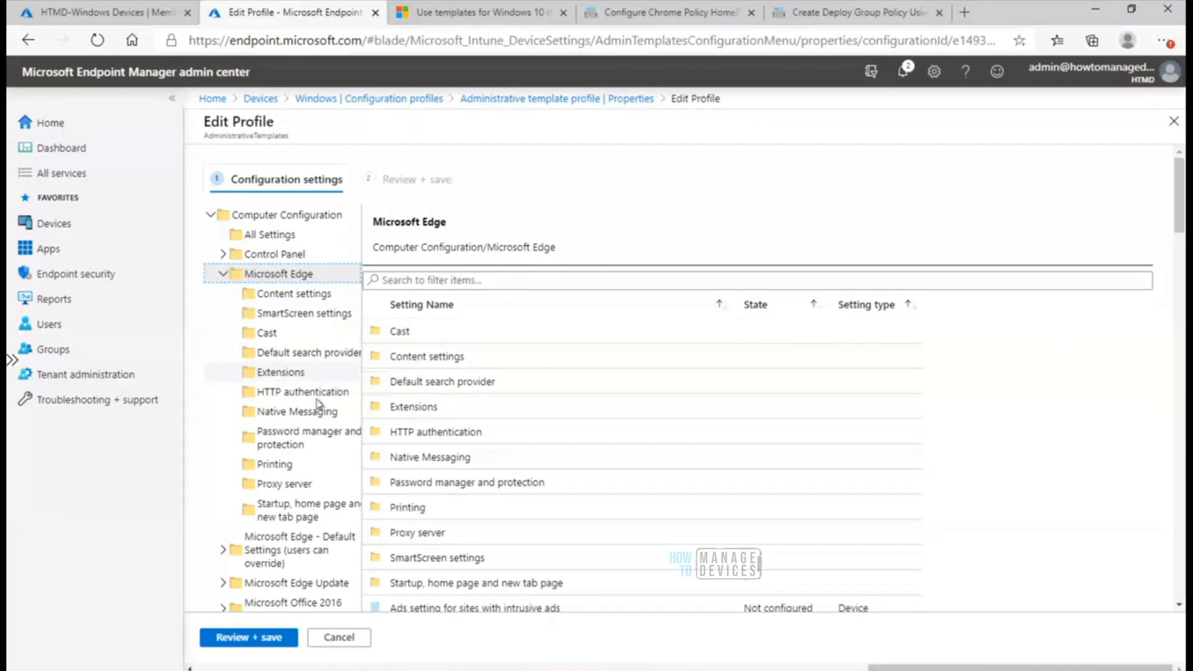
{"action": "left_click", "coordinate": [284, 516]}
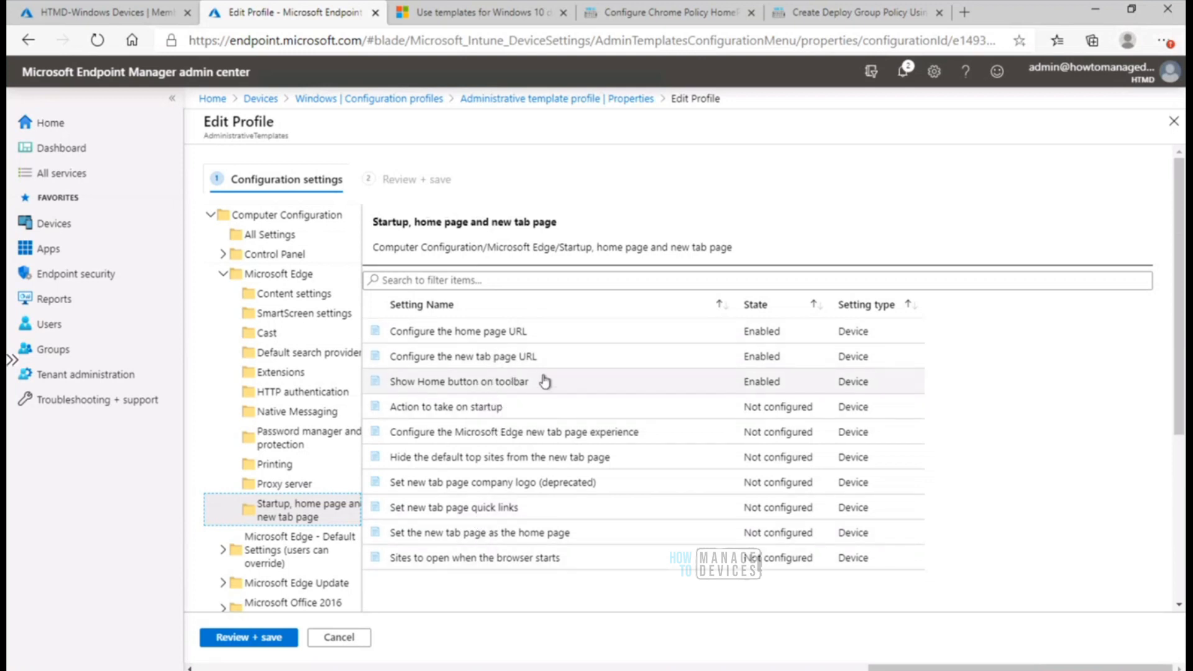
{"action": "left_click", "coordinate": [496, 336]}
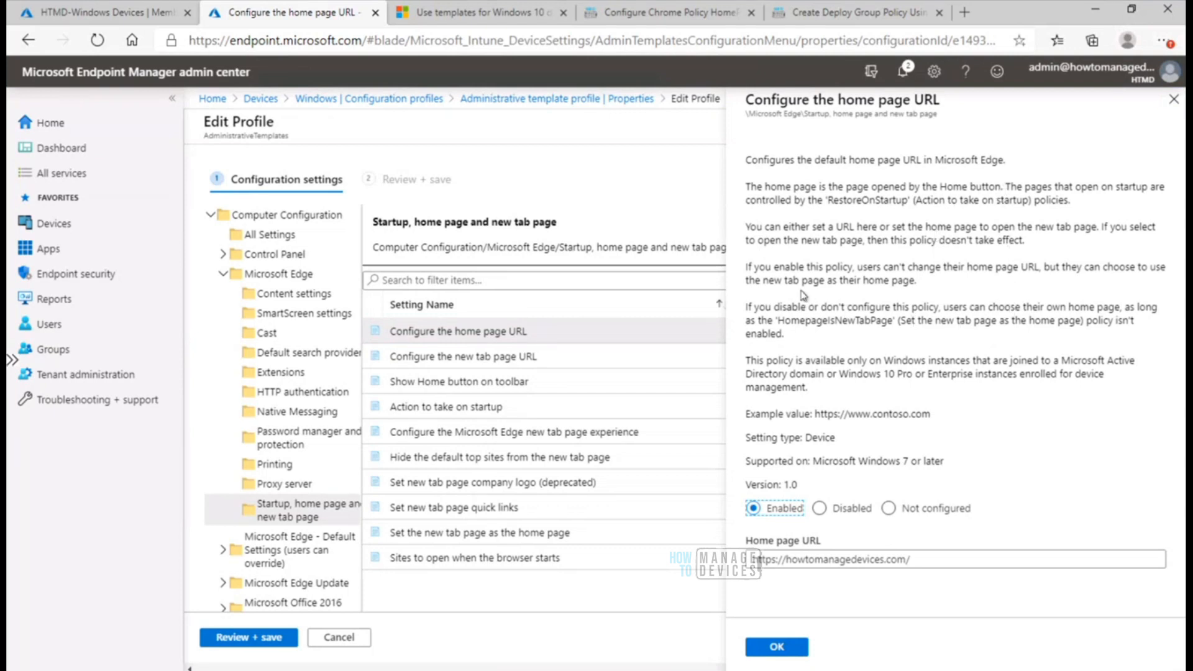
Read the home page URL policy's description of its enabled, disabled and new tab page behaviour and supported Windows instances, and close it.
{"action": "left_click_drag", "start_coordinate": [918, 281], "coordinate": [751, 266]}
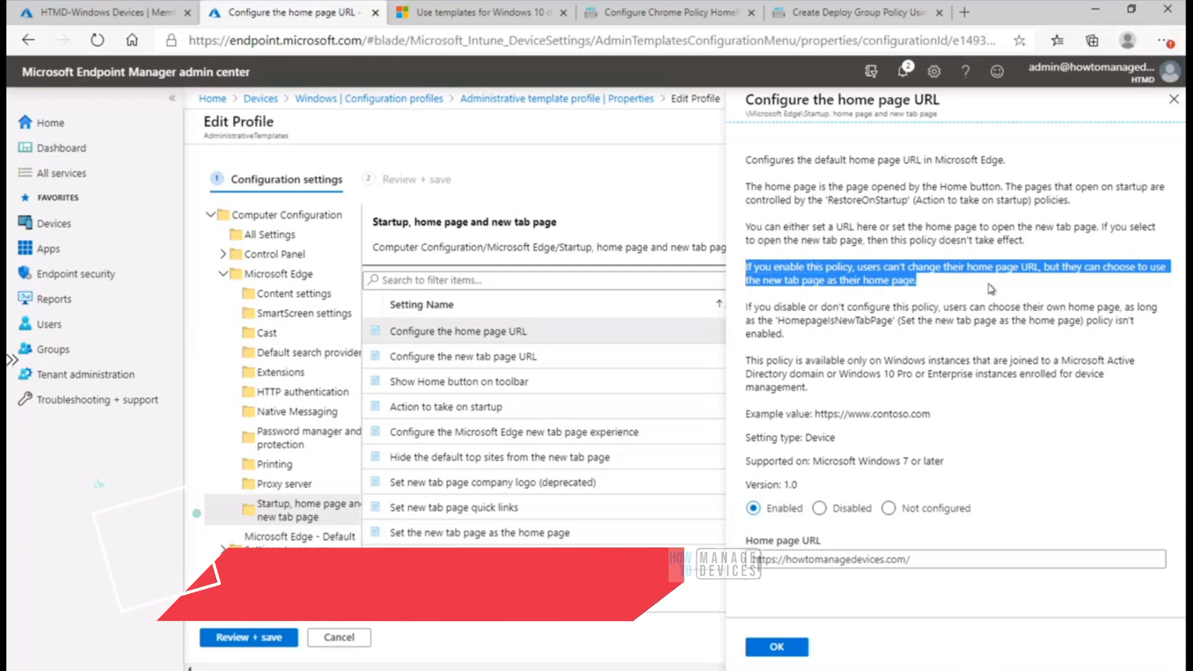
{"action": "left_click_drag", "start_coordinate": [918, 281], "coordinate": [746, 268]}
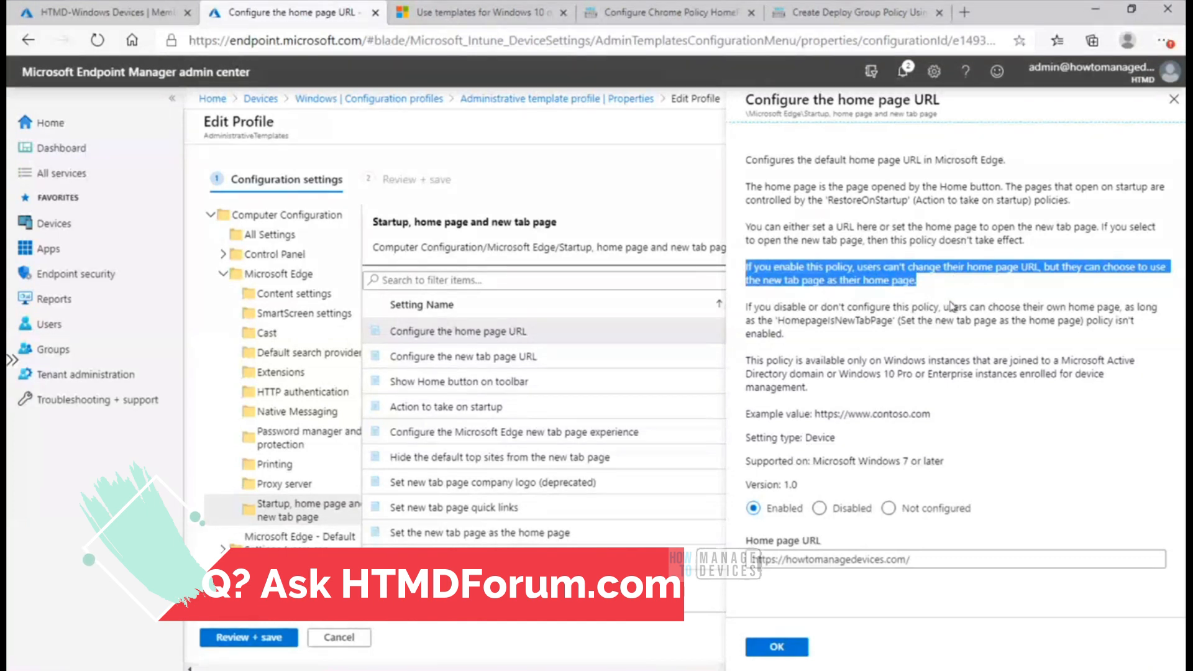
{"action": "left_click", "coordinate": [824, 350]}
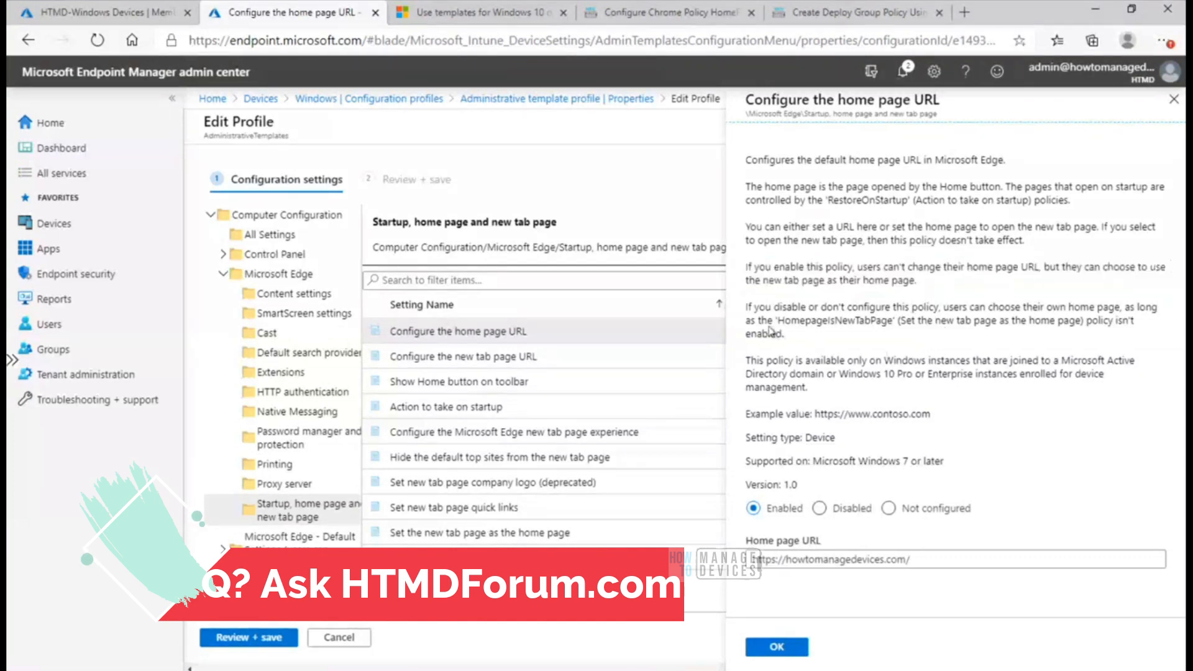
{"action": "left_click_drag", "start_coordinate": [747, 347], "coordinate": [740, 311]}
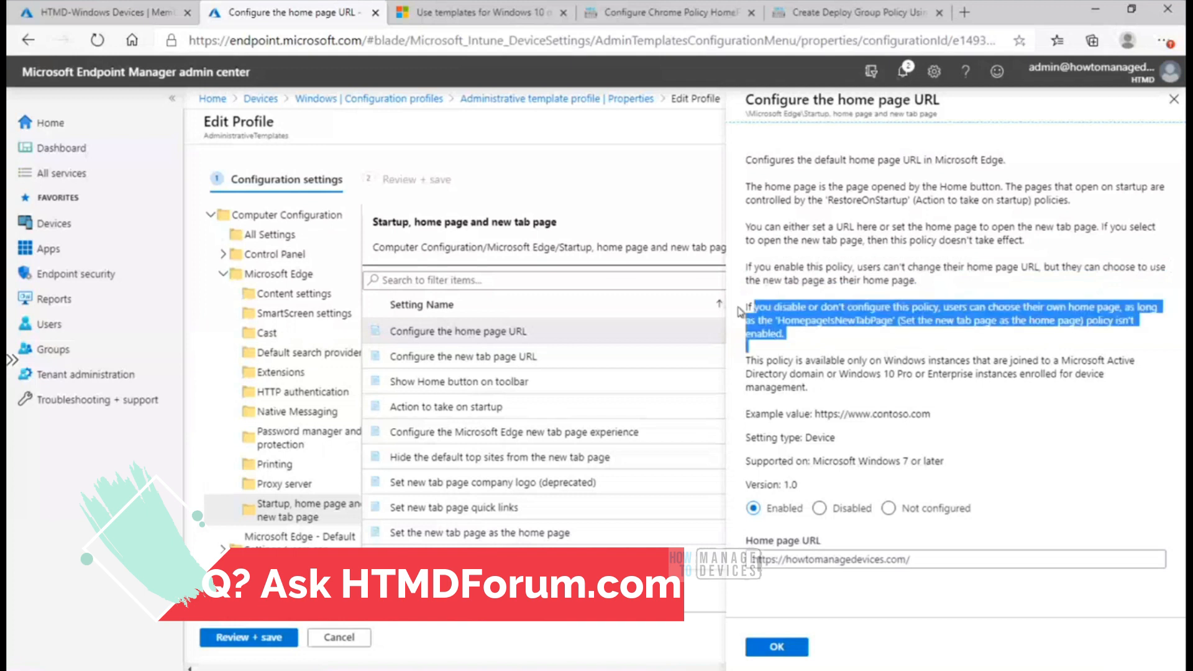
{"action": "left_click", "coordinate": [805, 337]}
{"action": "left_click_drag", "start_coordinate": [805, 337], "coordinate": [741, 306]}
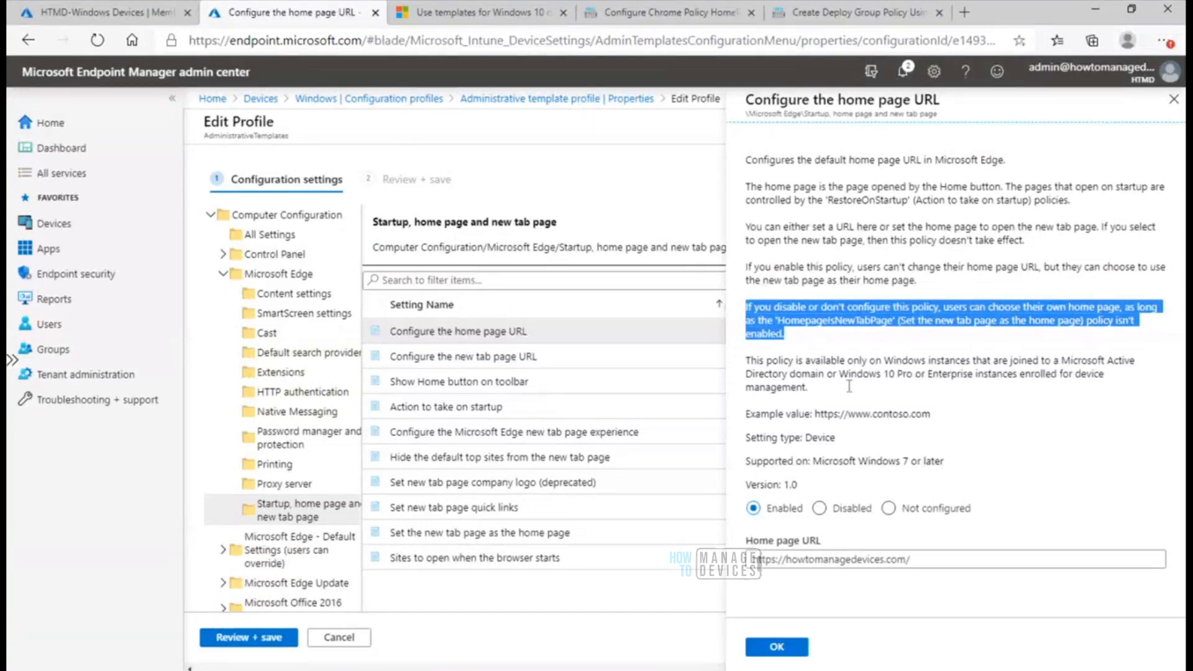
{"action": "left_click_drag", "start_coordinate": [825, 394], "coordinate": [763, 361]}
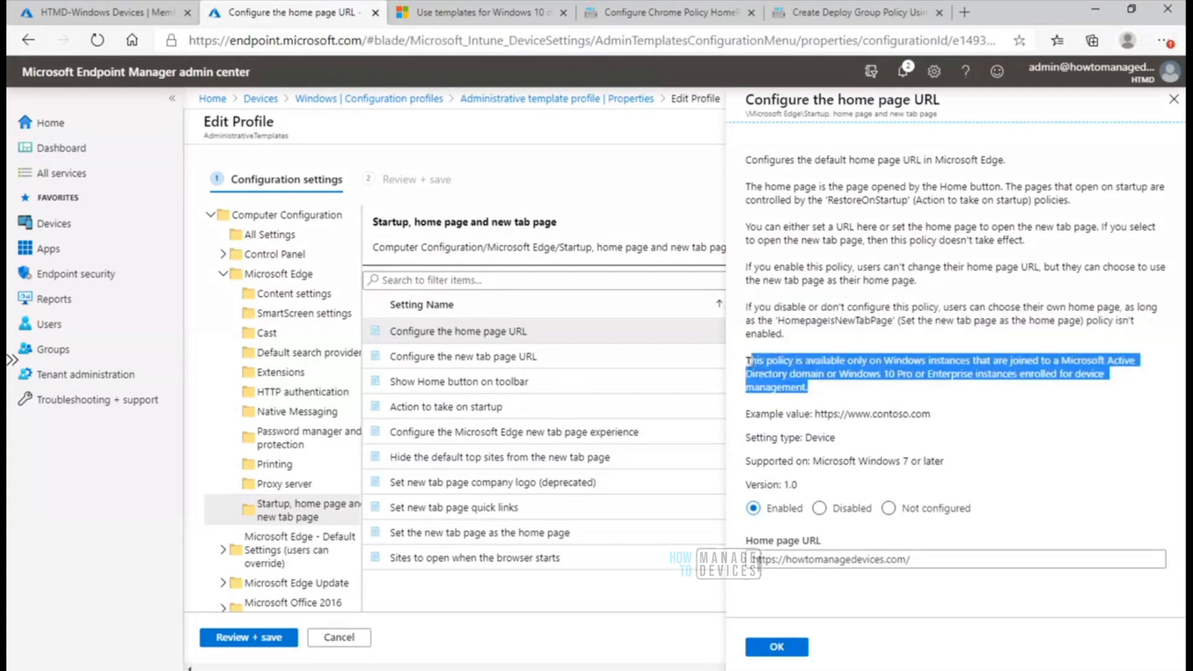
{"action": "left_click", "coordinate": [833, 347]}
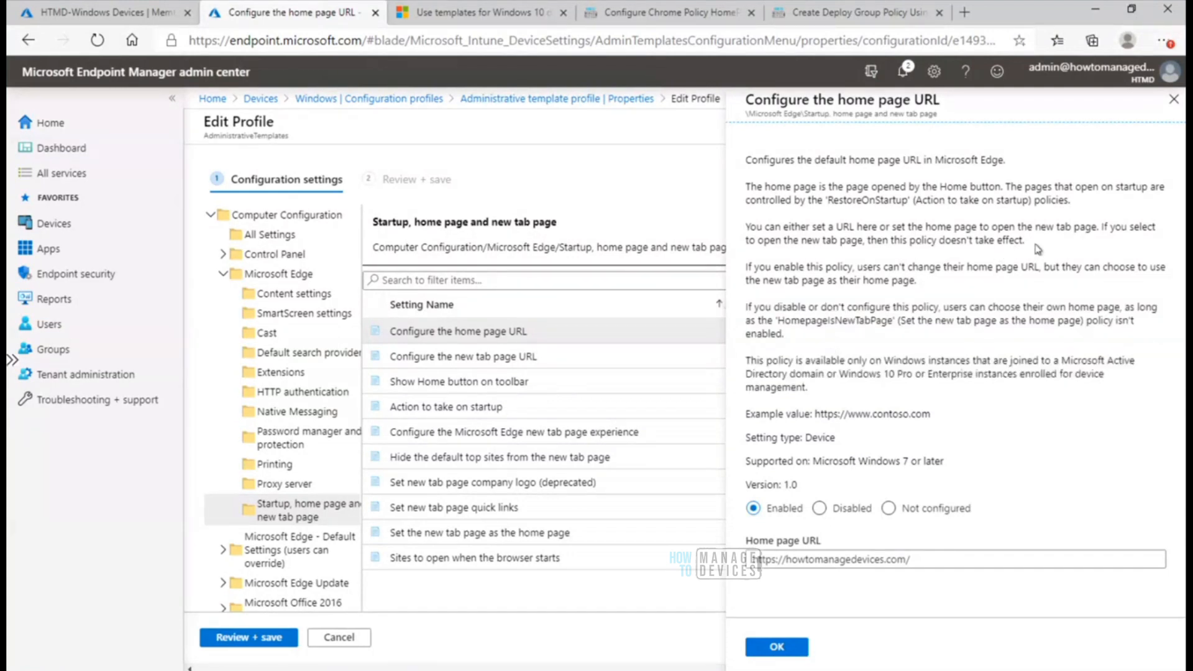
{"action": "left_click_drag", "start_coordinate": [1024, 243], "coordinate": [746, 225]}
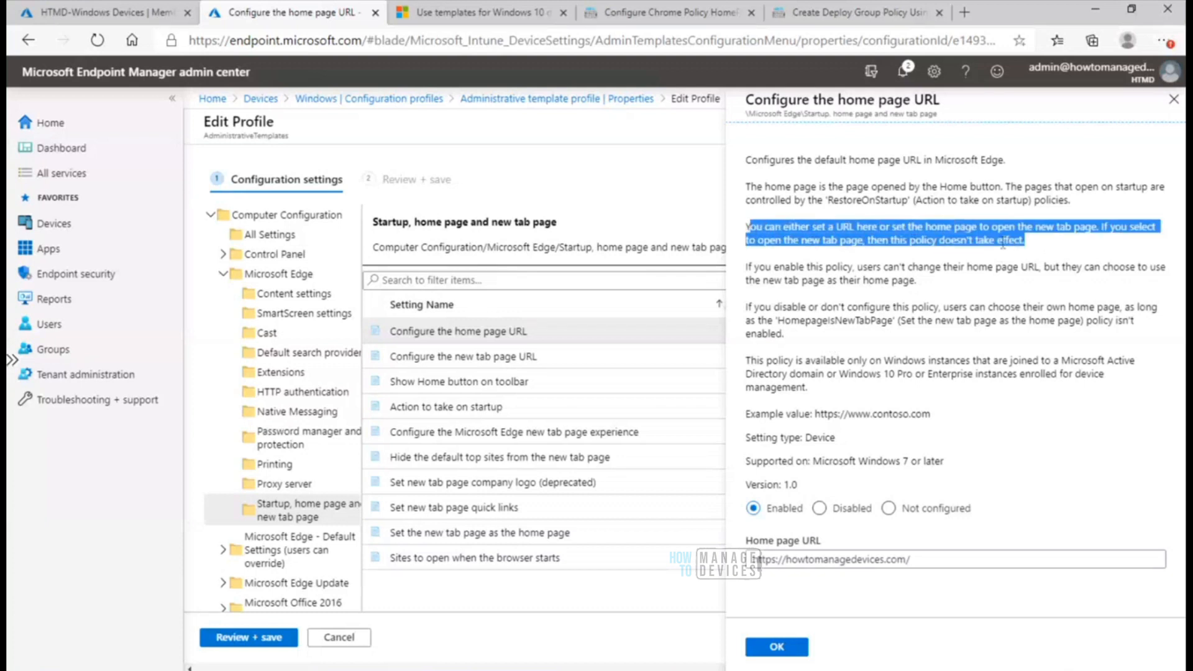
{"action": "left_click", "coordinate": [1045, 247]}
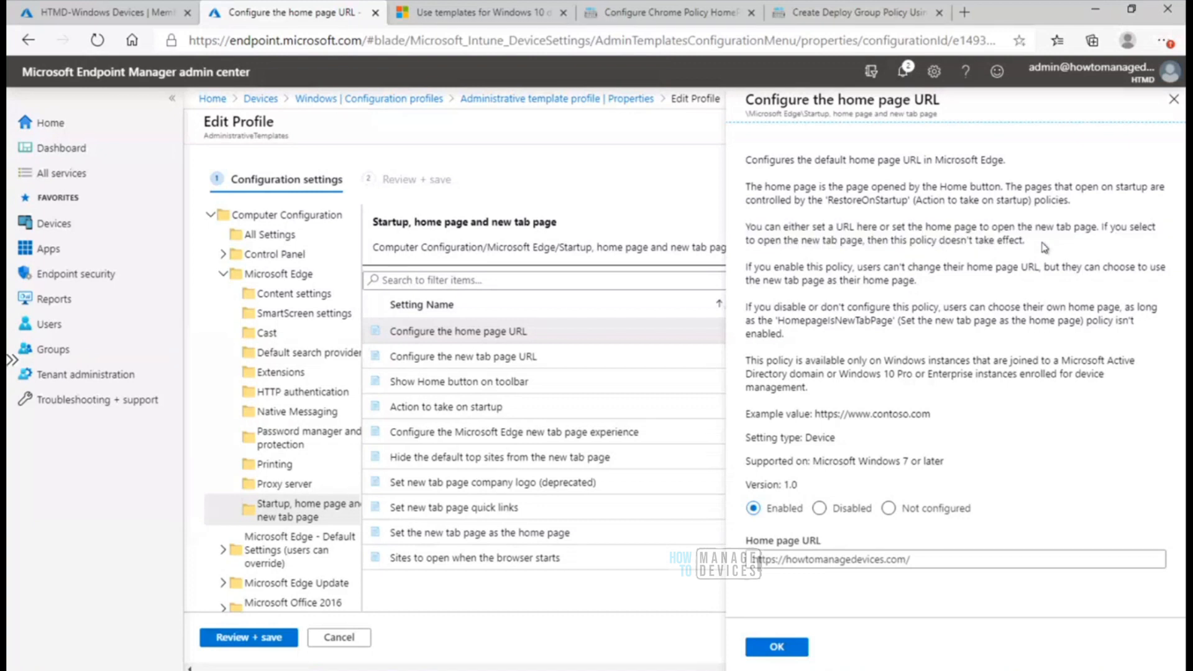
{"action": "left_click_drag", "start_coordinate": [1026, 243], "coordinate": [756, 224]}
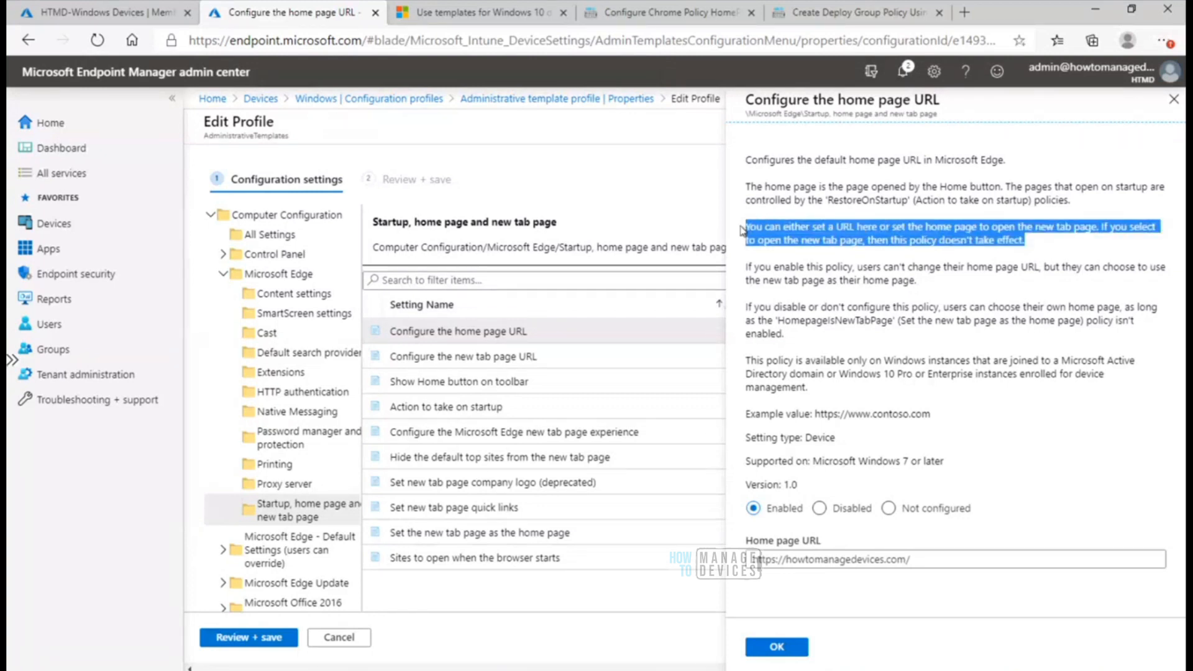
{"action": "left_click", "coordinate": [1174, 100]}
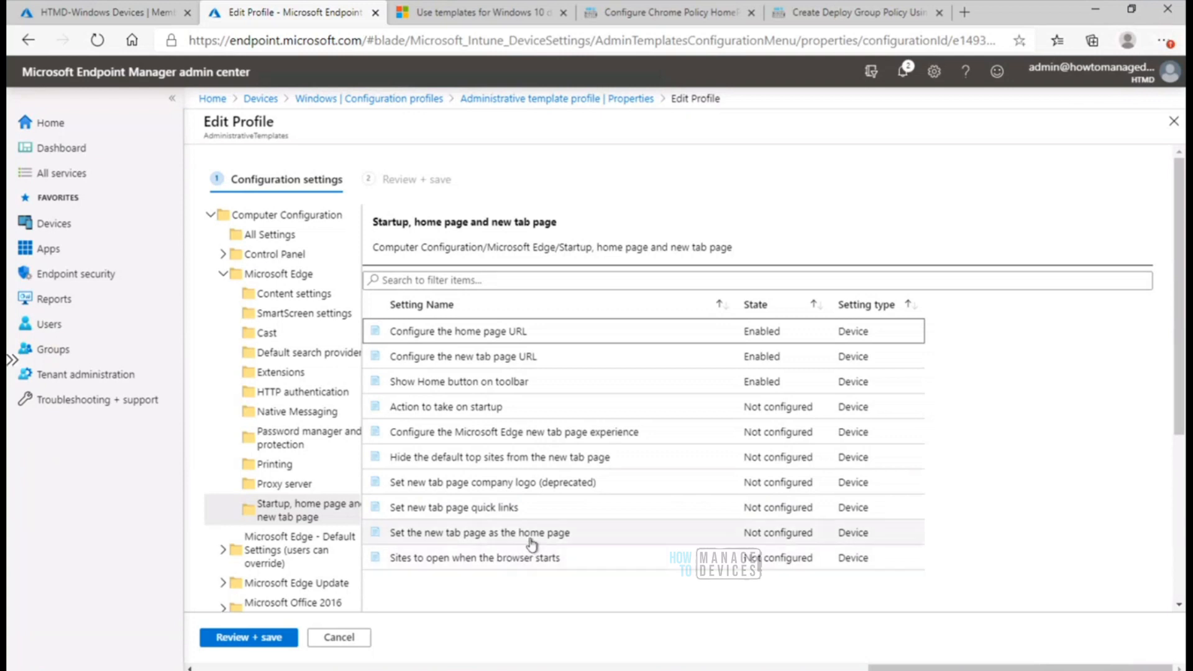
Open the Set the new tab page as the home page policy, read the start of its description and close it.
{"action": "left_click", "coordinate": [483, 540]}
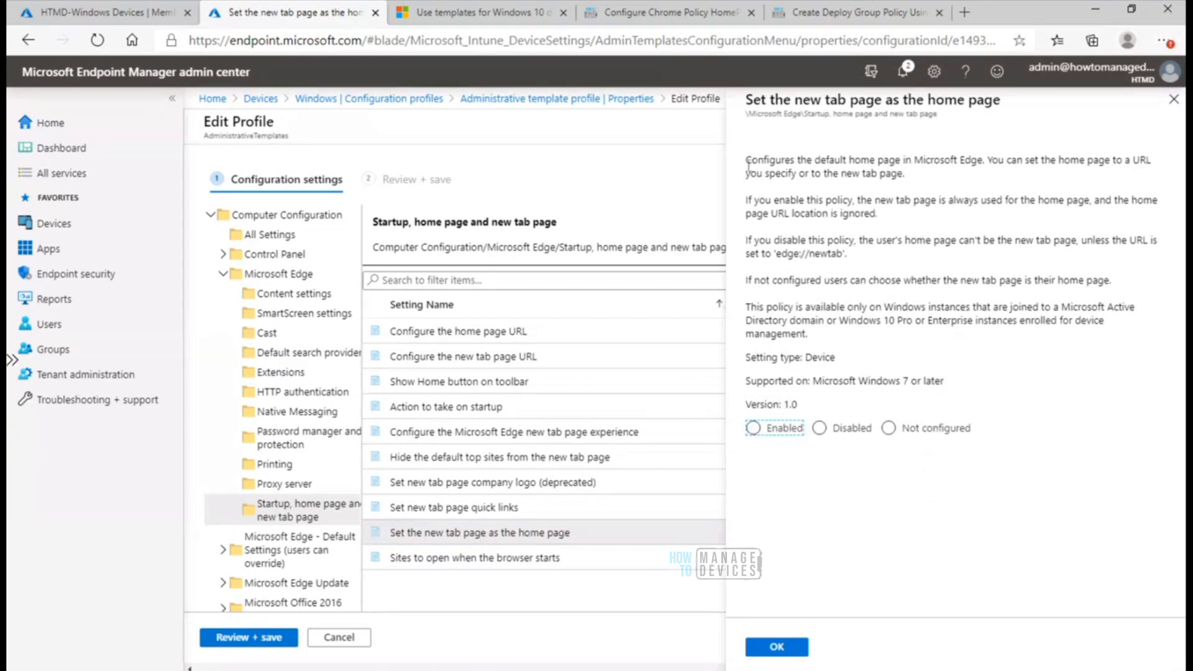
{"action": "triple_click", "coordinate": [786, 165]}
{"action": "left_click", "coordinate": [1174, 99]}
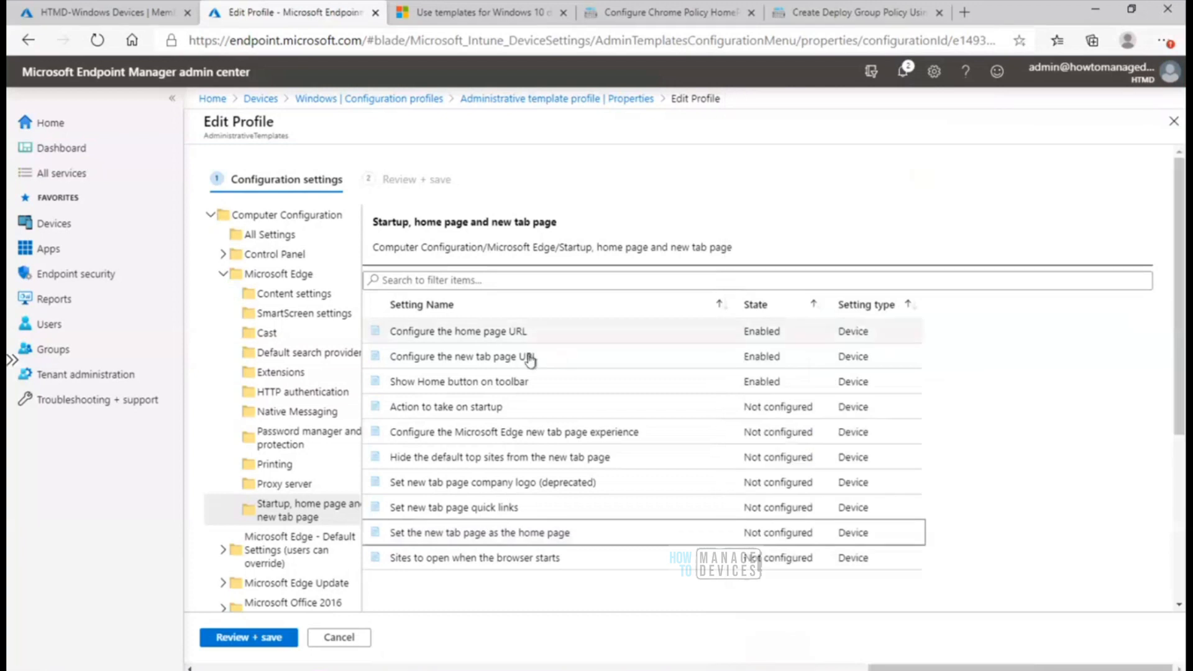
Open the Configure the new tab page URL policy and read its description's paragraphs on new tabs and the RestoreOnStartup policy.
{"action": "left_click", "coordinate": [510, 360]}
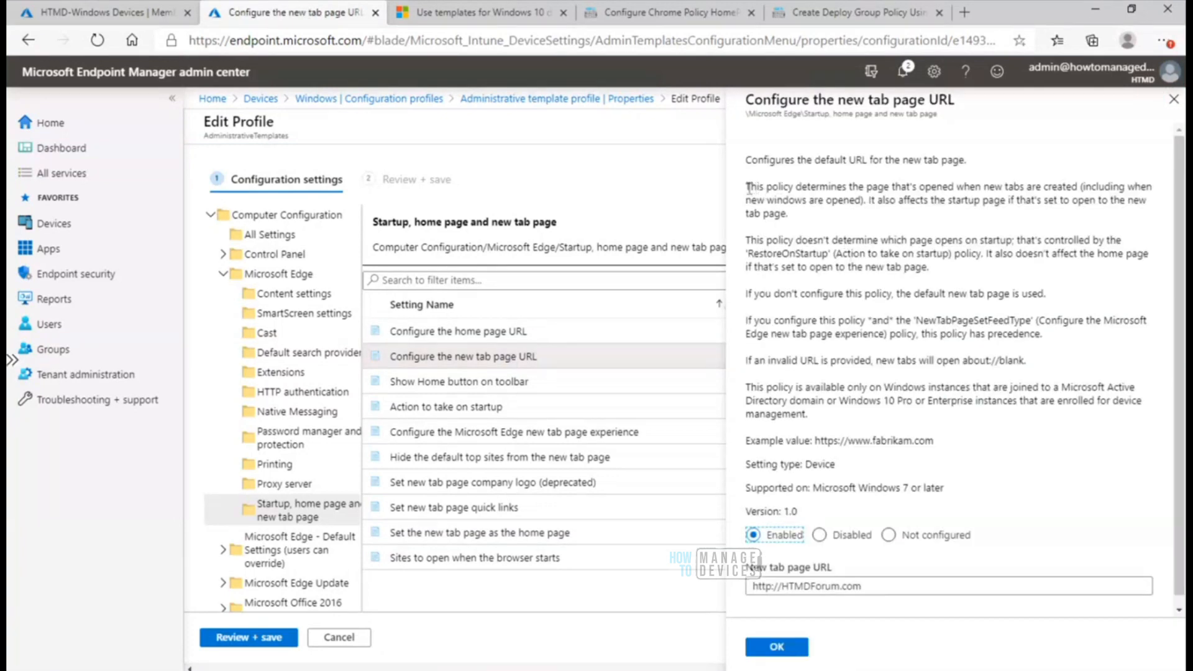
{"action": "left_click_drag", "start_coordinate": [749, 186], "coordinate": [937, 200]}
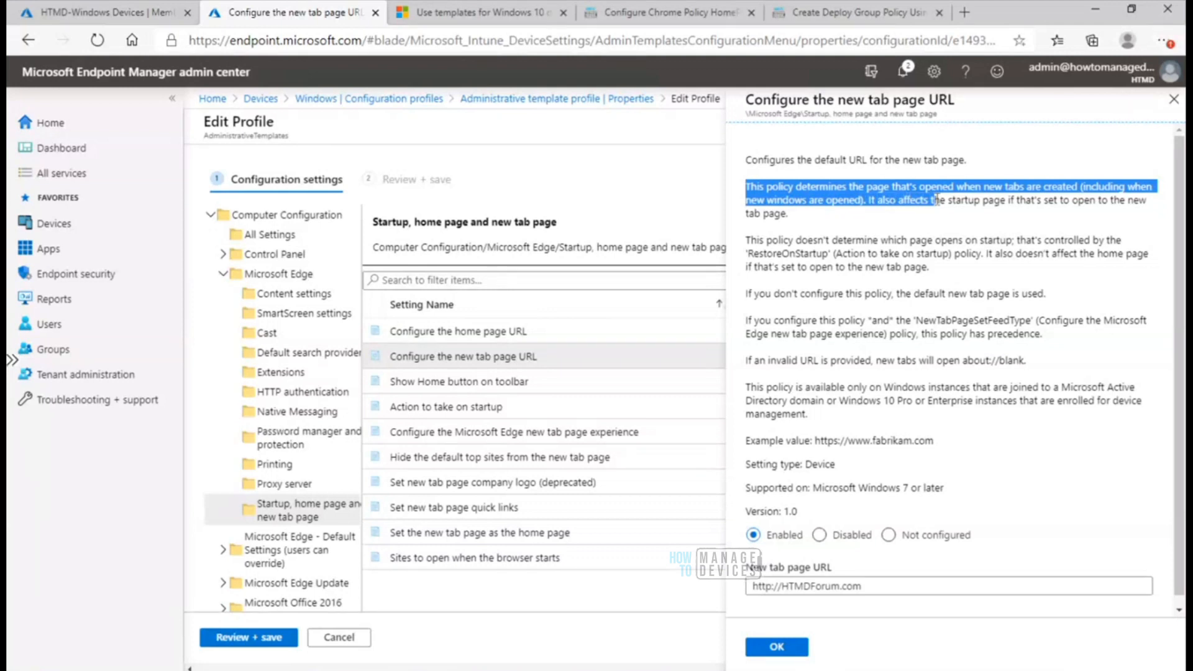
{"action": "left_click", "coordinate": [932, 214]}
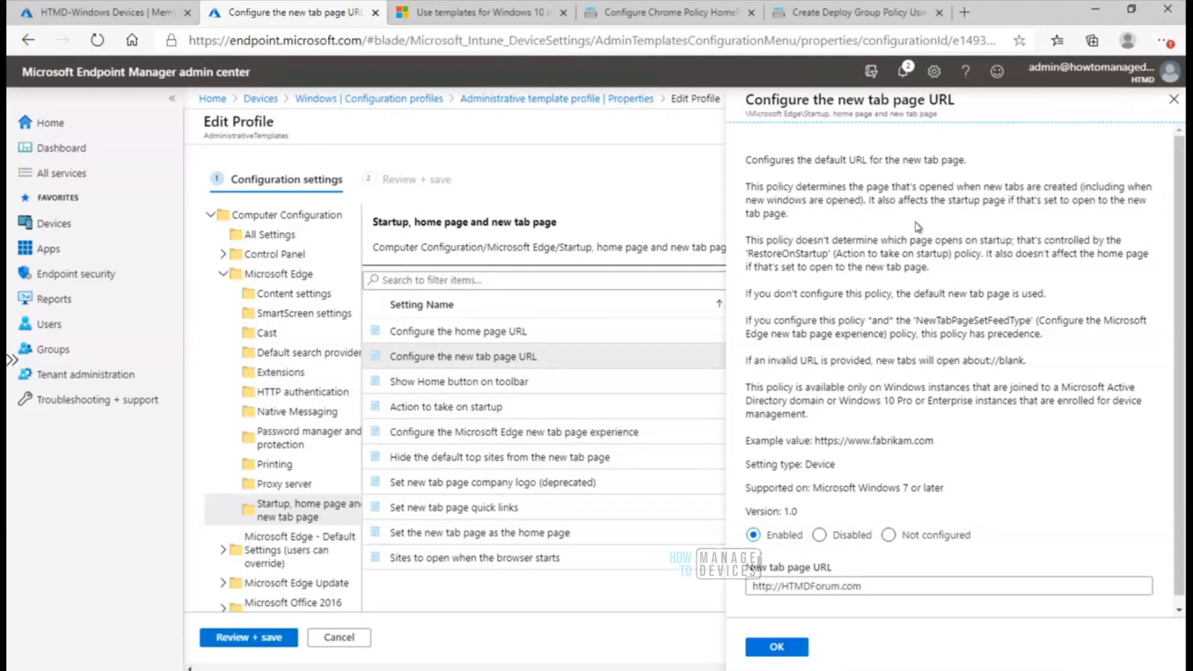
{"action": "left_click_drag", "start_coordinate": [748, 240], "coordinate": [938, 265]}
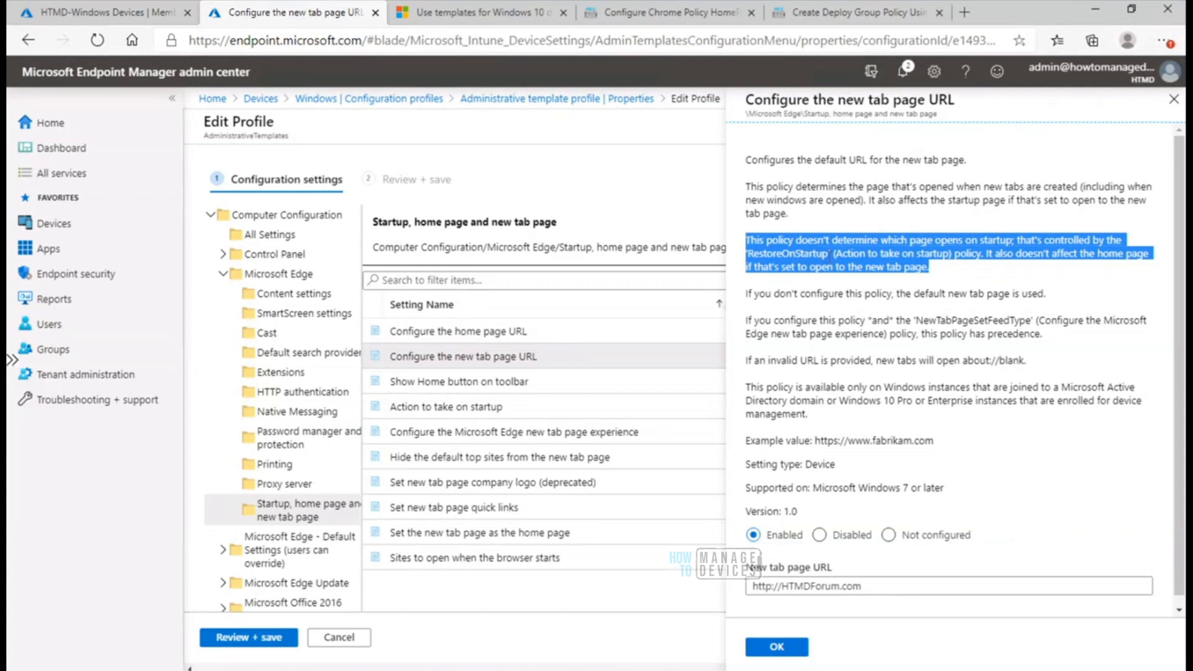
{"action": "left_click", "coordinate": [830, 257]}
{"action": "left_click_drag", "start_coordinate": [829, 257], "coordinate": [752, 255]}
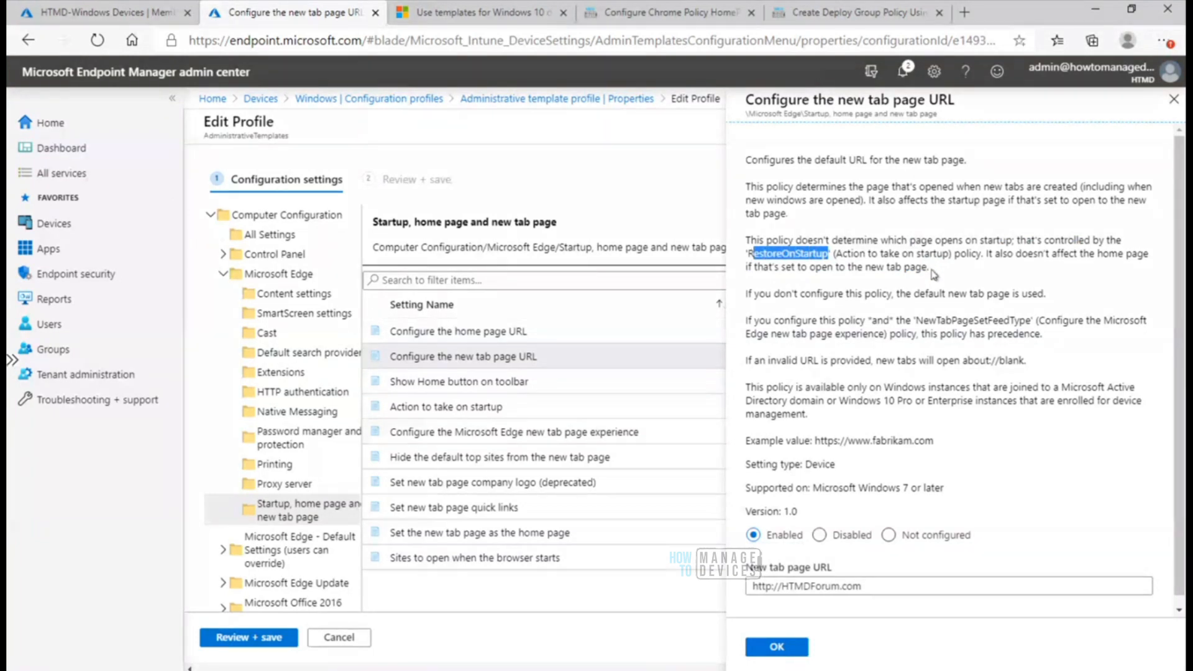
Switch to the Azure AD Joined device, load the home page and open a new tab in Edge, and leave the session.
{"action": "left_click", "coordinate": [681, 670]}
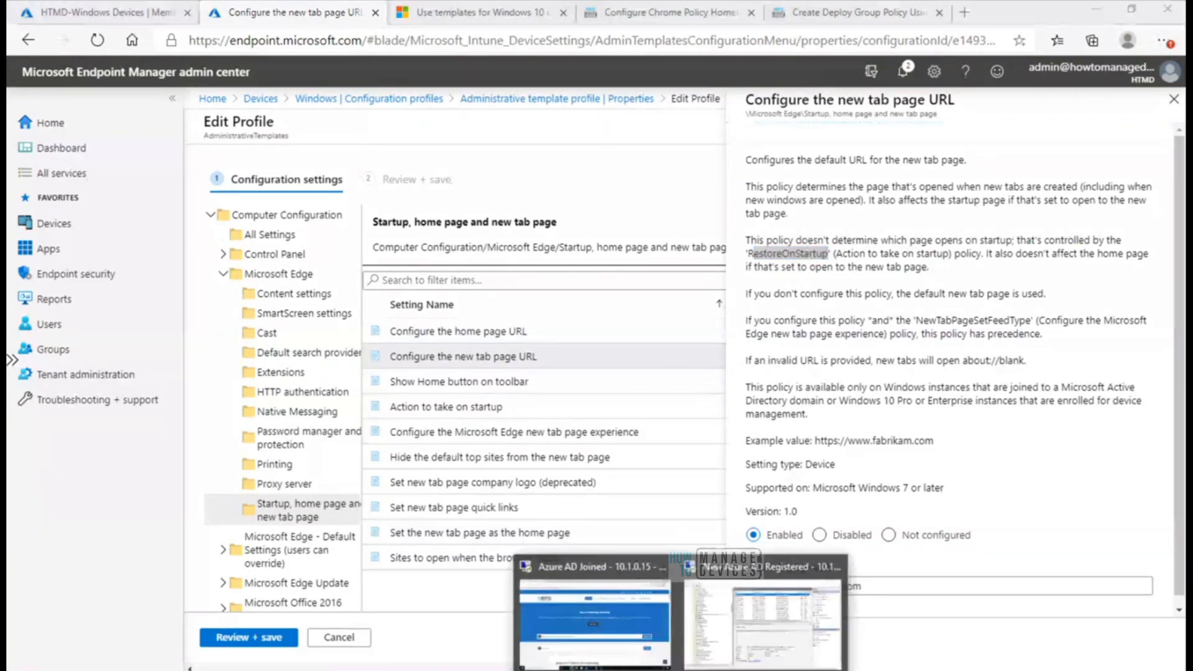
{"action": "left_click", "coordinate": [634, 637]}
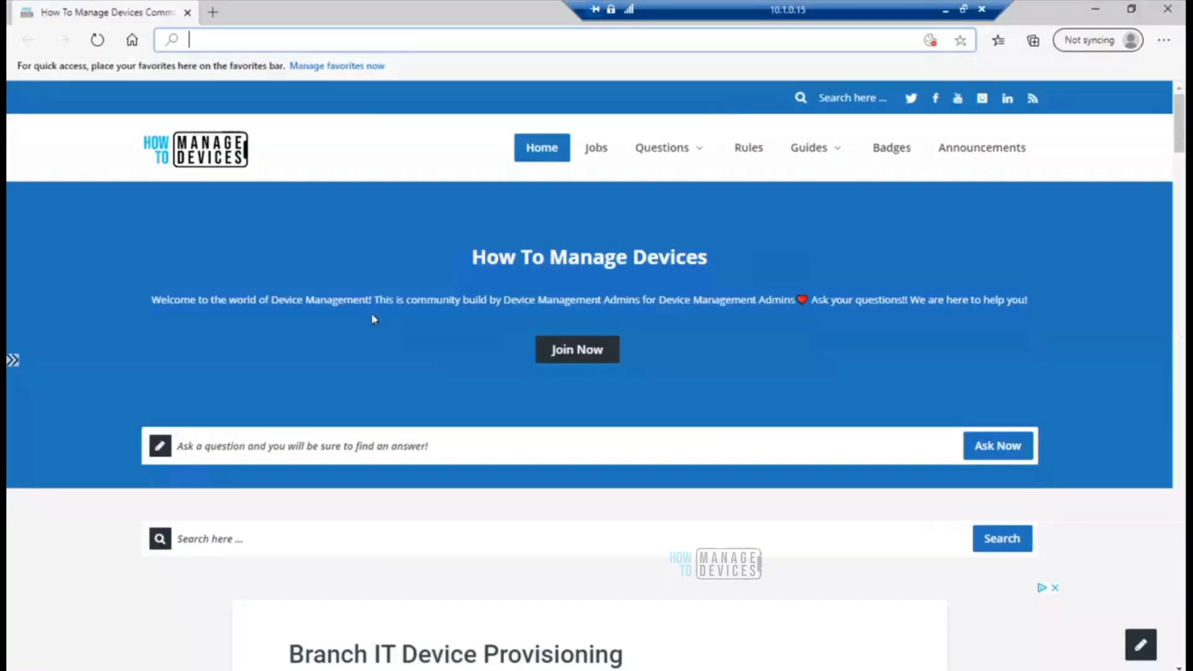
{"action": "left_click", "coordinate": [131, 40]}
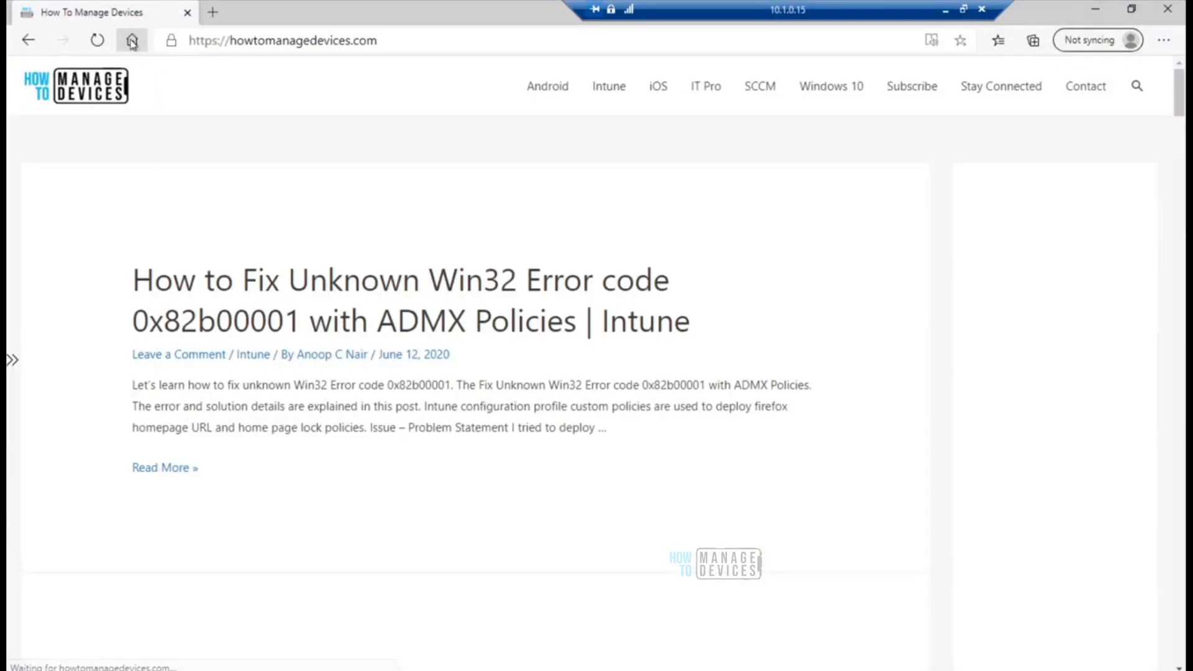
{"action": "left_click", "coordinate": [211, 12]}
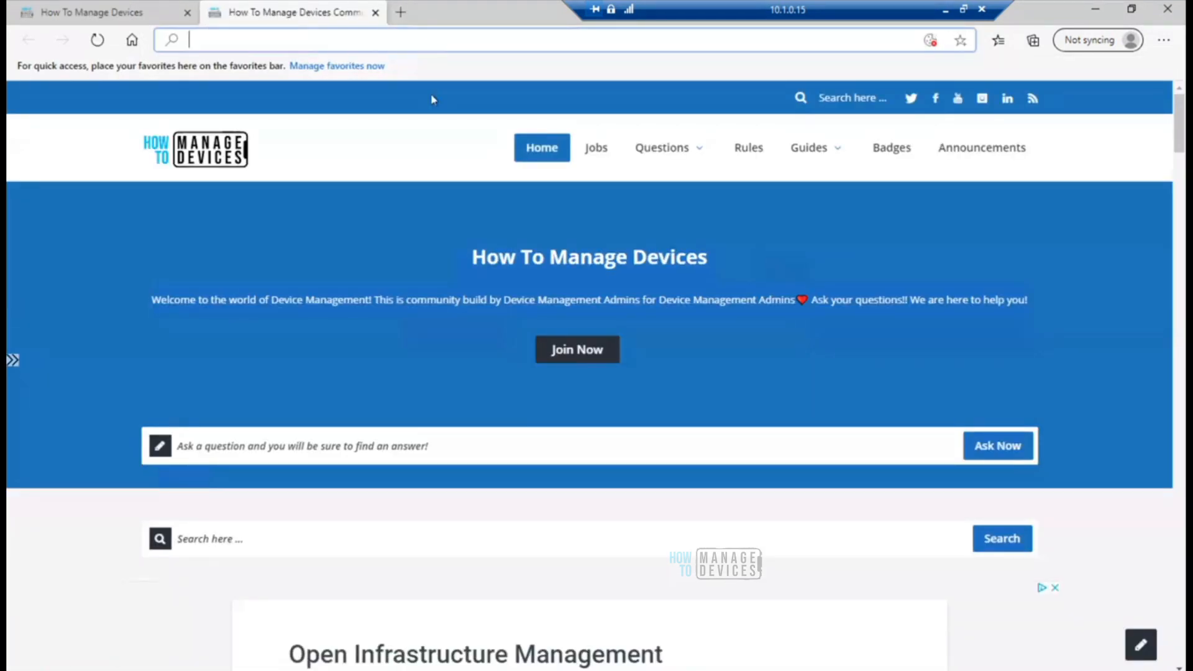
{"action": "left_click", "coordinate": [944, 11]}
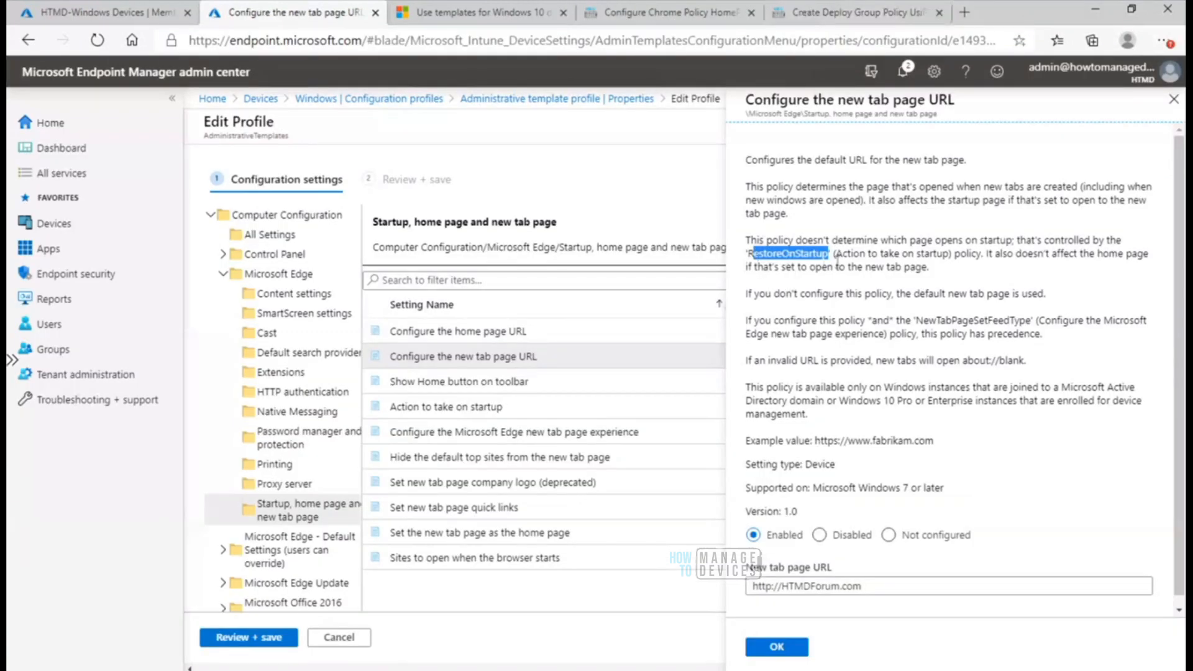
Read the new tab page URL policy's notes on Action to take on startup and the home page, and close it.
{"action": "left_click_drag", "start_coordinate": [838, 255], "coordinate": [947, 251]}
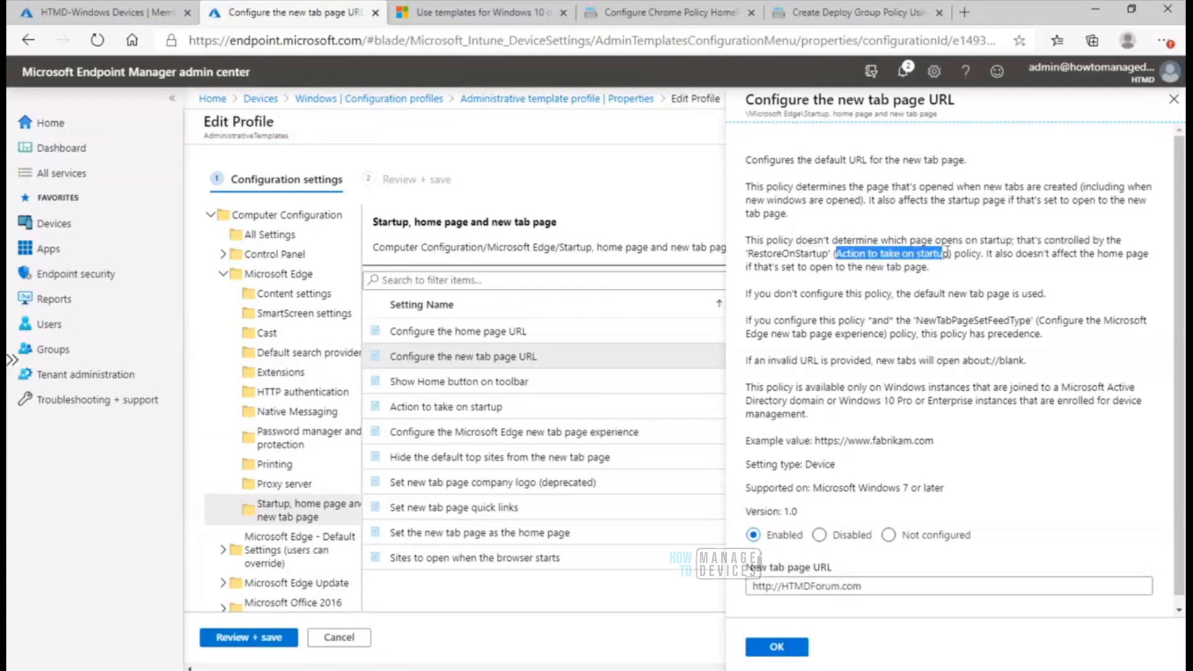
{"action": "left_click", "coordinate": [988, 256]}
{"action": "left_click_drag", "start_coordinate": [988, 255], "coordinate": [1002, 266]}
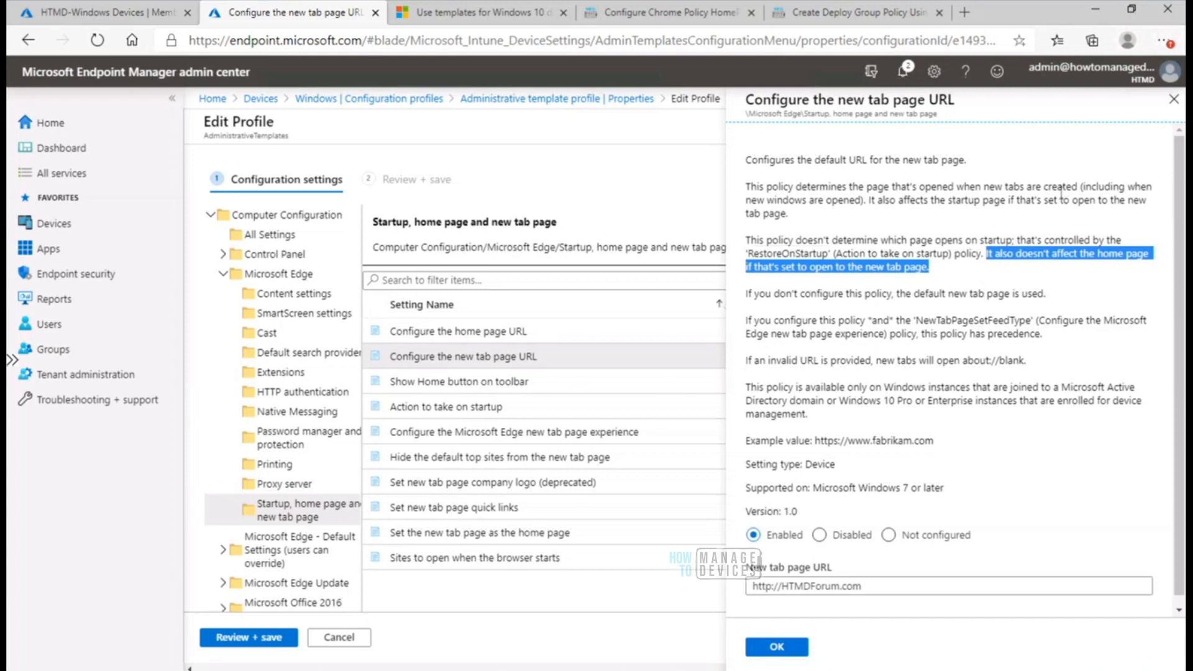
{"action": "left_click", "coordinate": [1174, 99]}
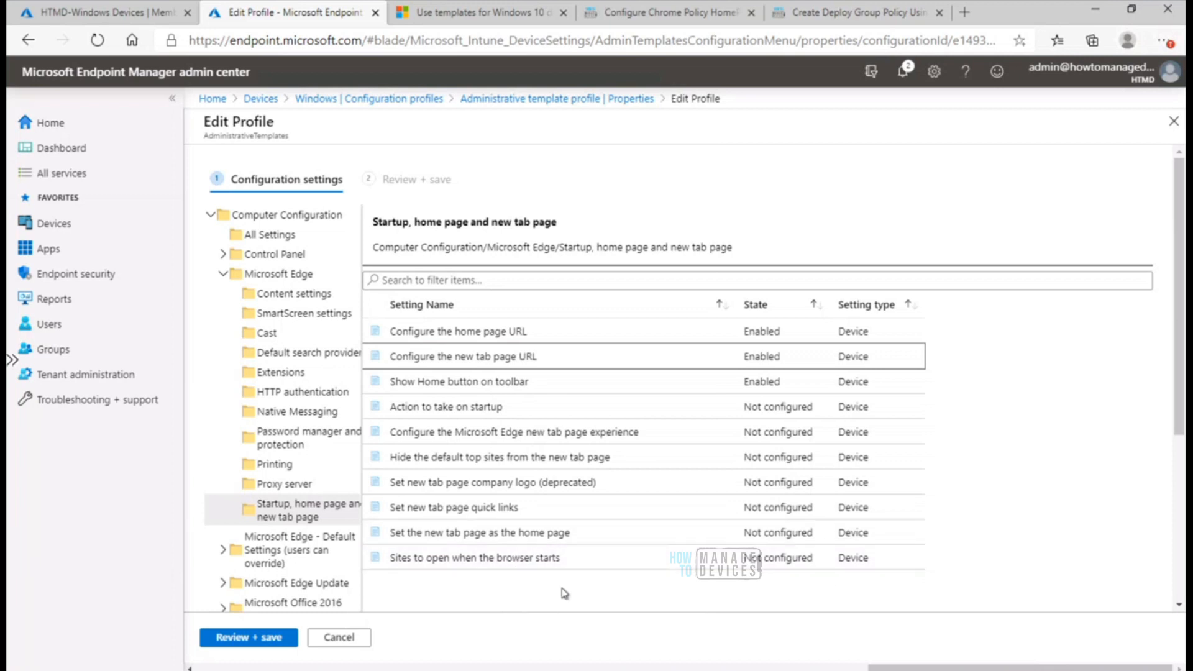
Try enabling the Action to take on startup policy with the Open a list of URLs option.
{"action": "left_click", "coordinate": [488, 408]}
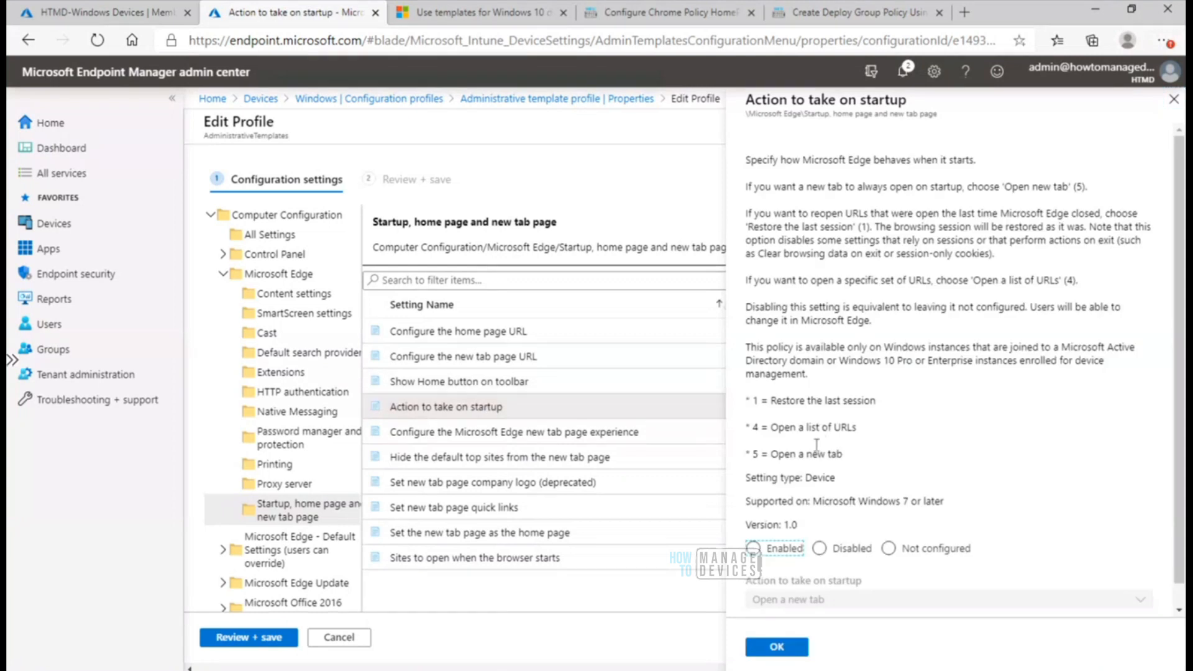
{"action": "left_click", "coordinate": [769, 551]}
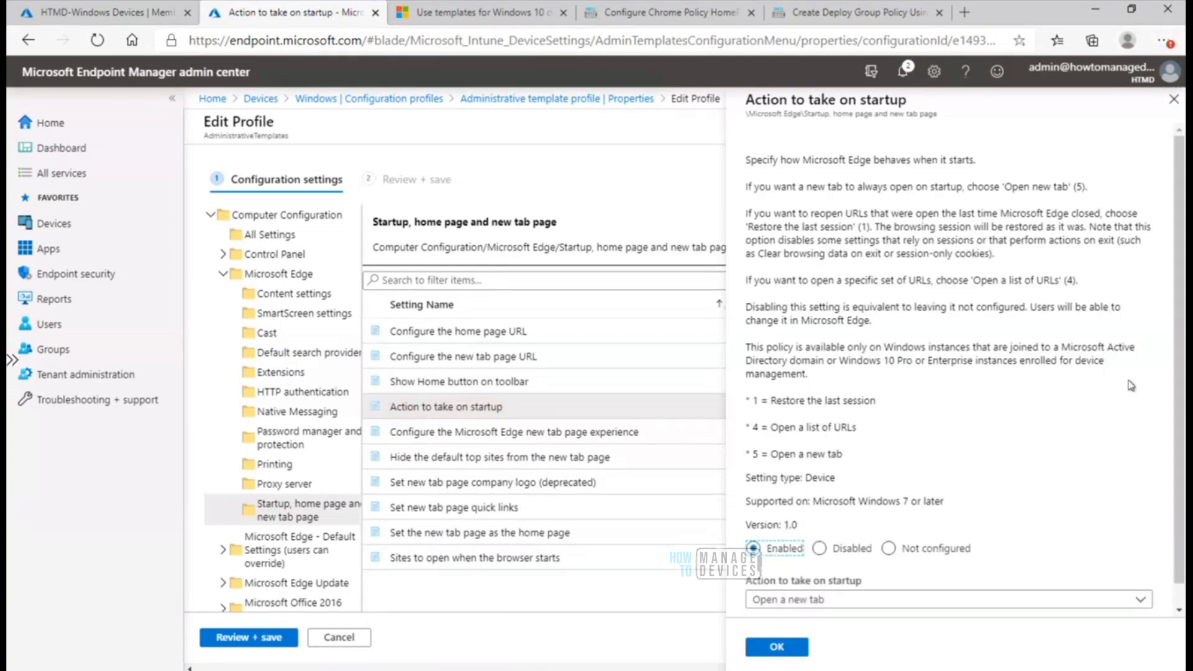
{"action": "scroll", "coordinate": [1173, 512], "scroll_direction": "down", "scroll_amount": 1}
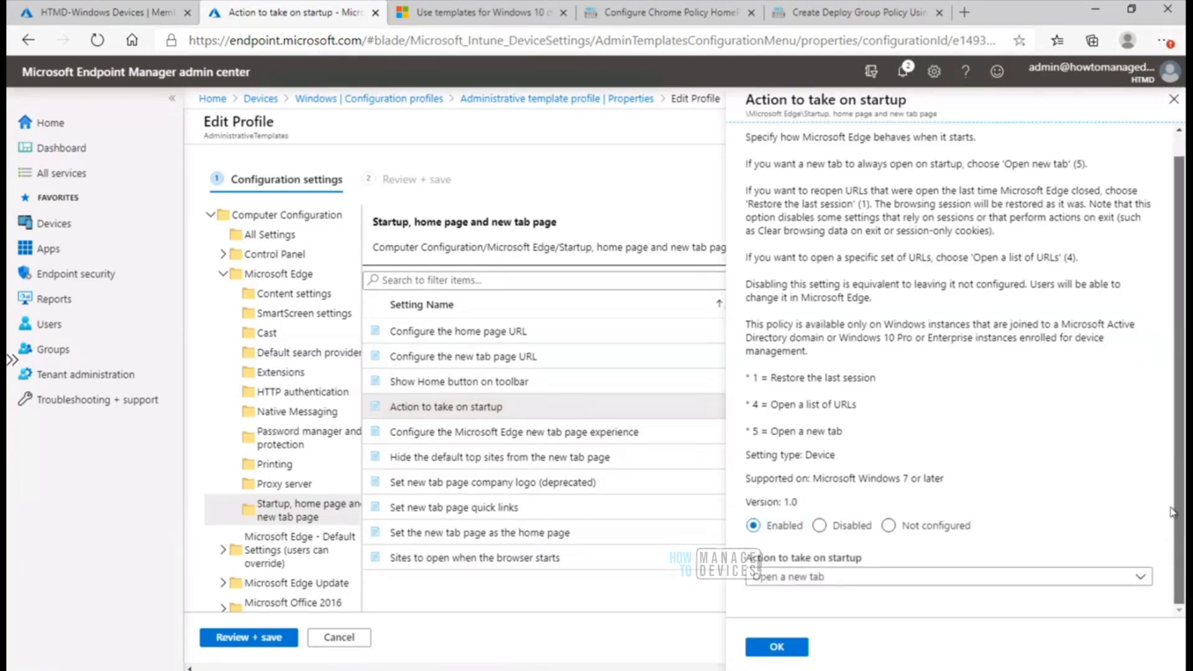
{"action": "left_click", "coordinate": [1143, 576]}
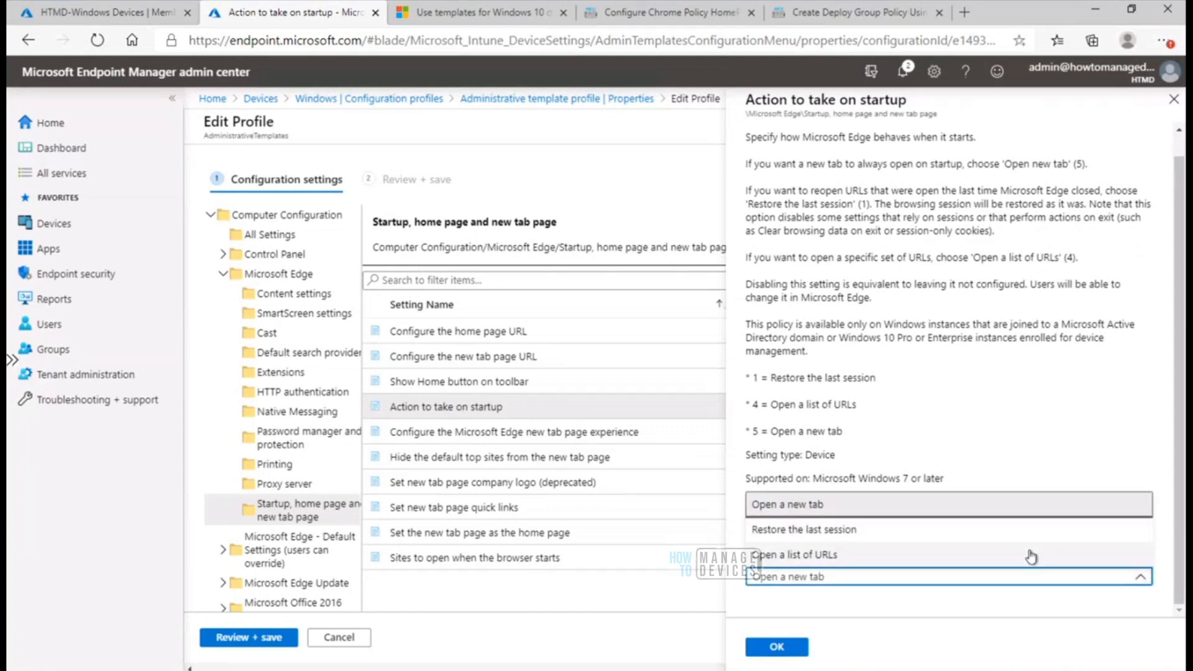
{"action": "left_click", "coordinate": [998, 516]}
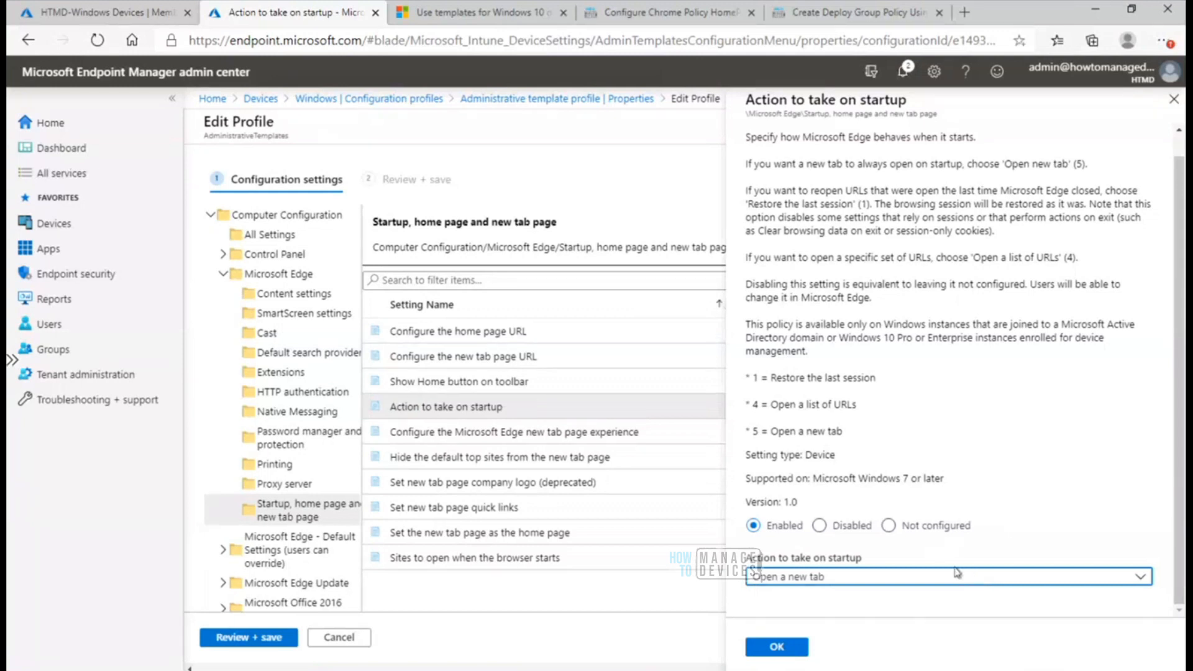
{"action": "left_click", "coordinate": [923, 576]}
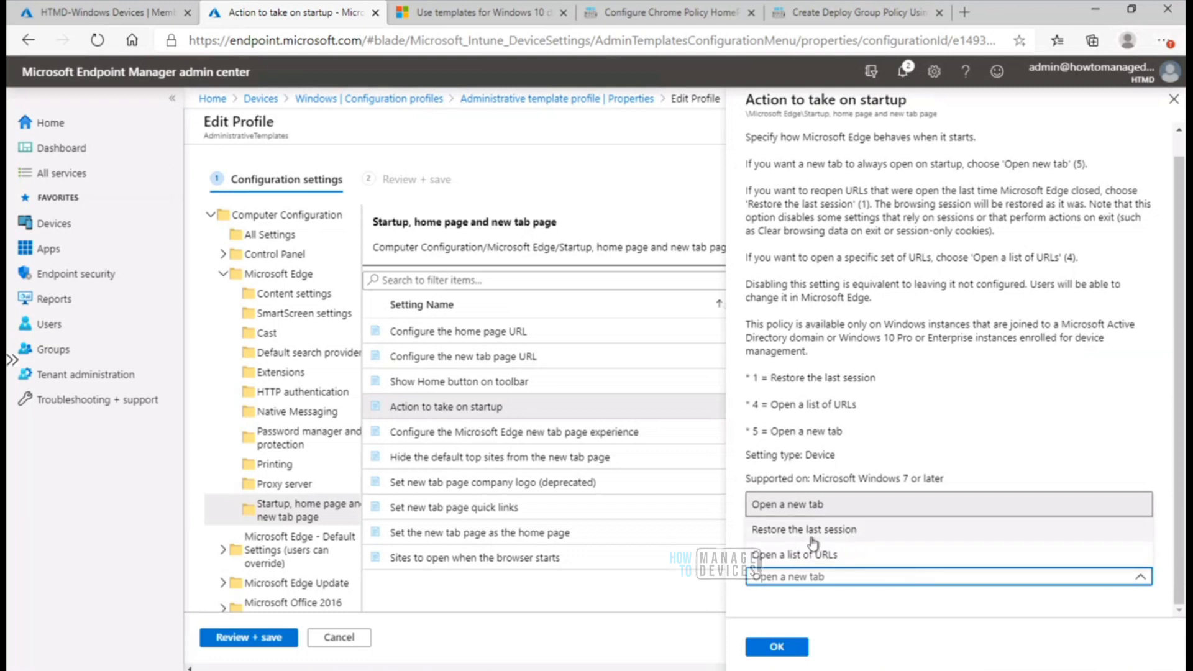
{"action": "left_click", "coordinate": [836, 562]}
{"action": "left_click", "coordinate": [1183, 504]}
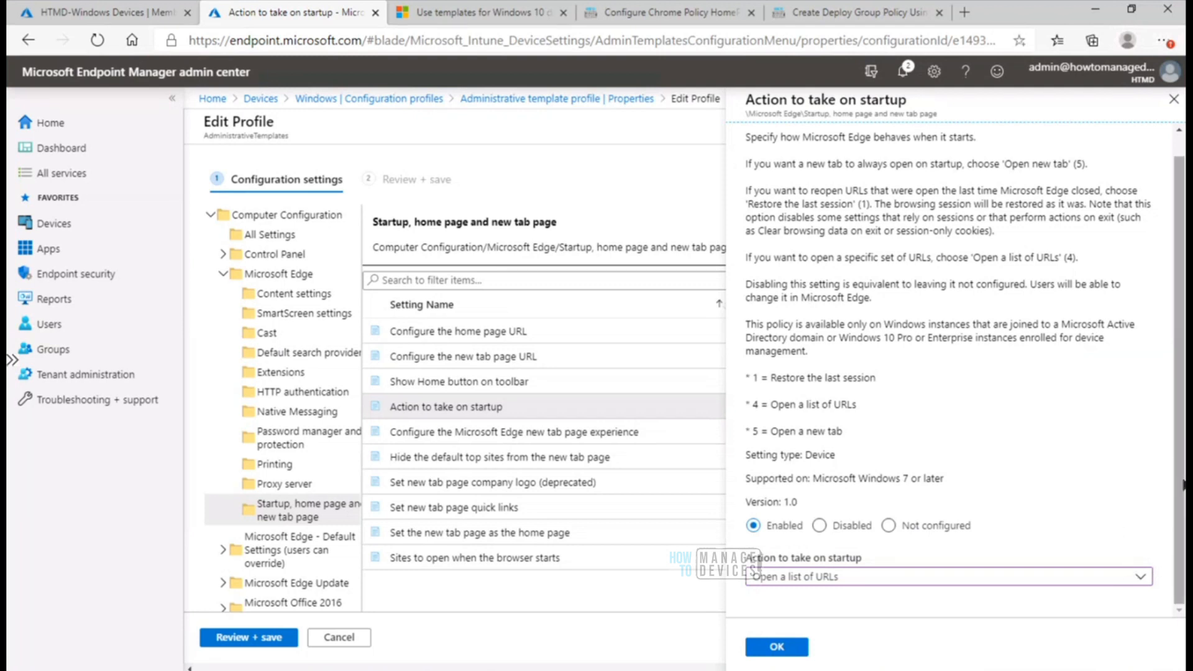
Read the startup policy's notes on disabling it and restoring the last session, and close it, discarding the unsaved edits.
{"action": "scroll", "coordinate": [1183, 435], "scroll_direction": "up", "scroll_amount": 1}
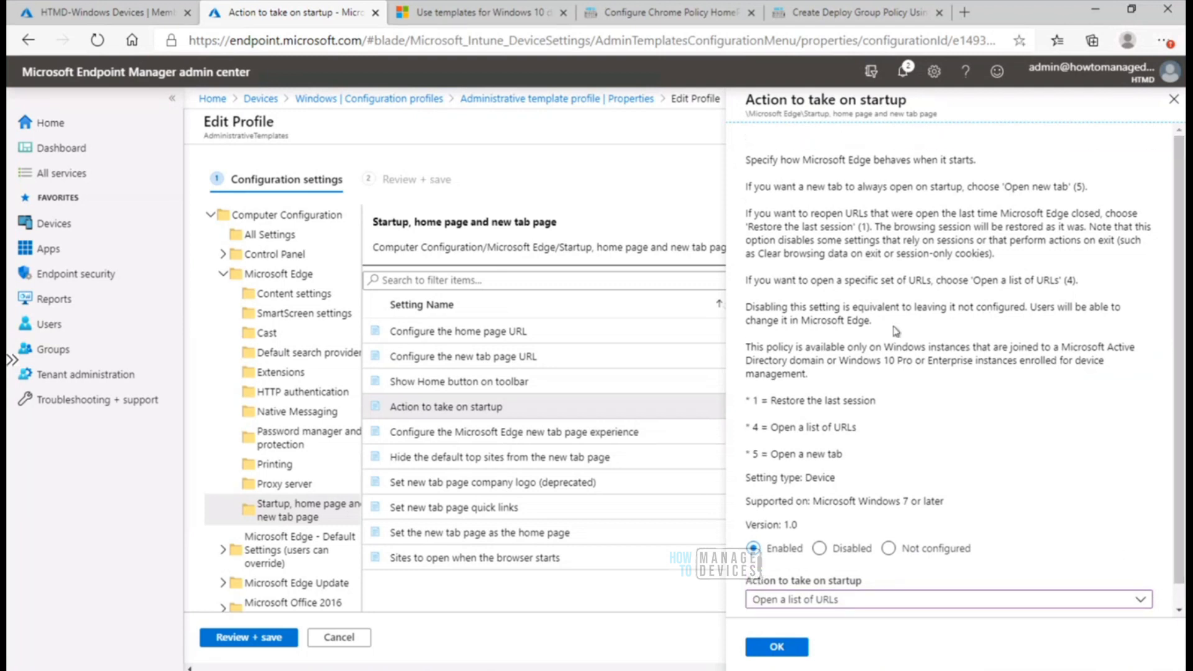
{"action": "left_click_drag", "start_coordinate": [874, 323], "coordinate": [746, 306]}
{"action": "left_click_drag", "start_coordinate": [746, 213], "coordinate": [1013, 255]}
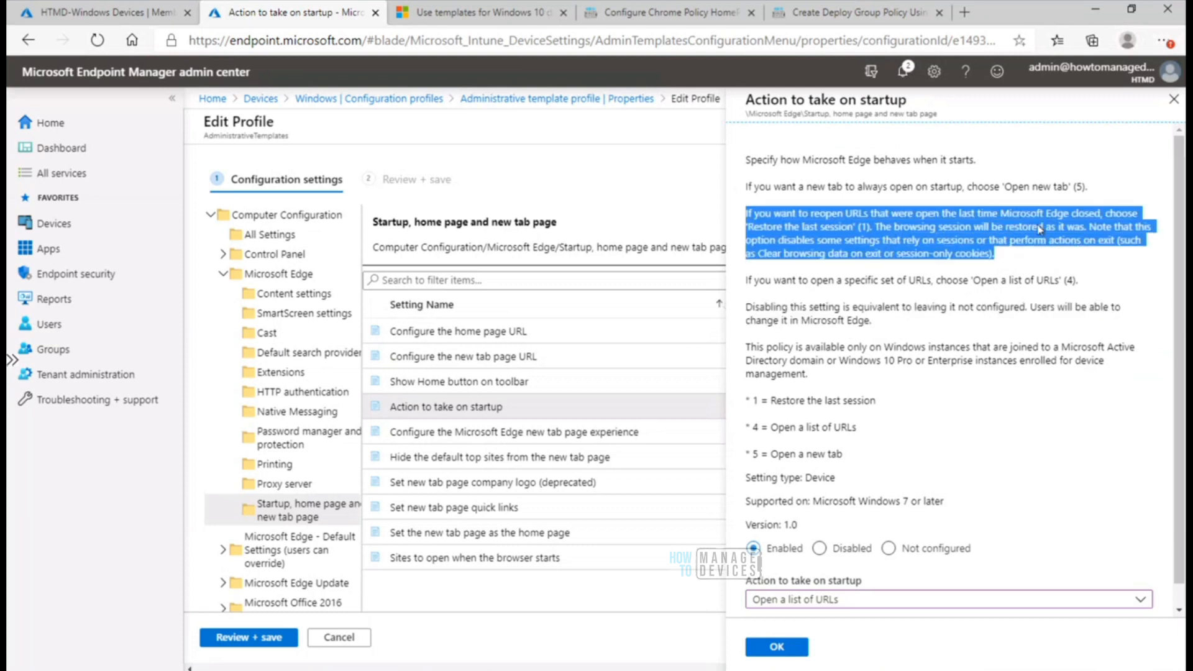
{"action": "left_click", "coordinate": [1173, 103]}
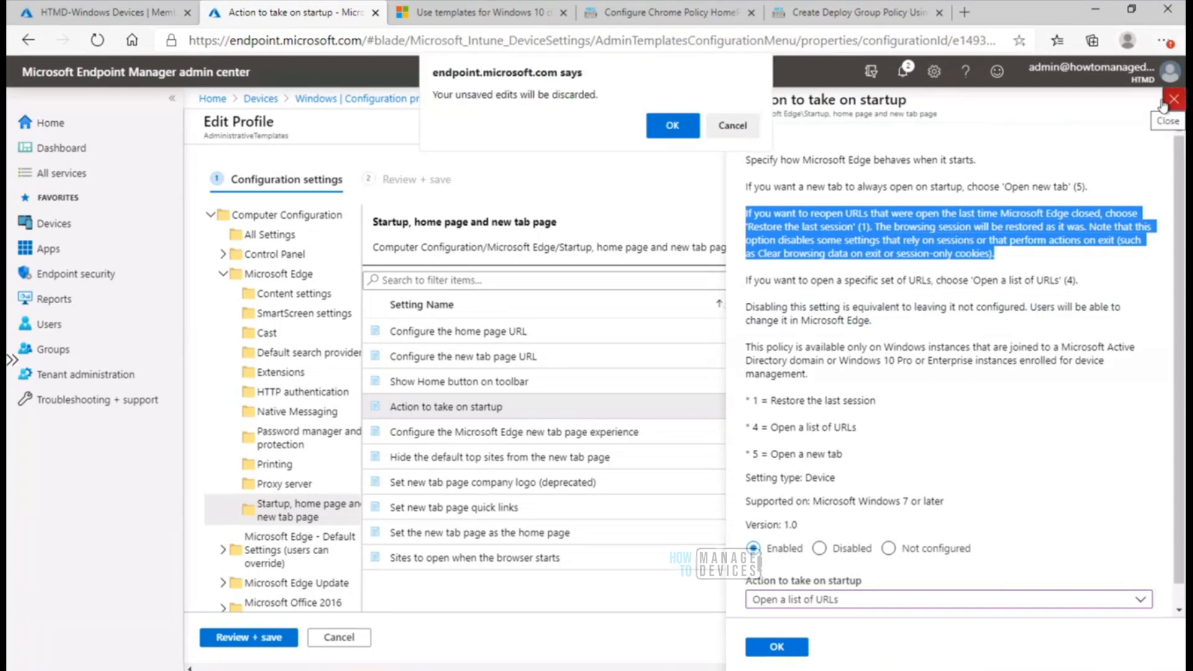
{"action": "left_click", "coordinate": [686, 127]}
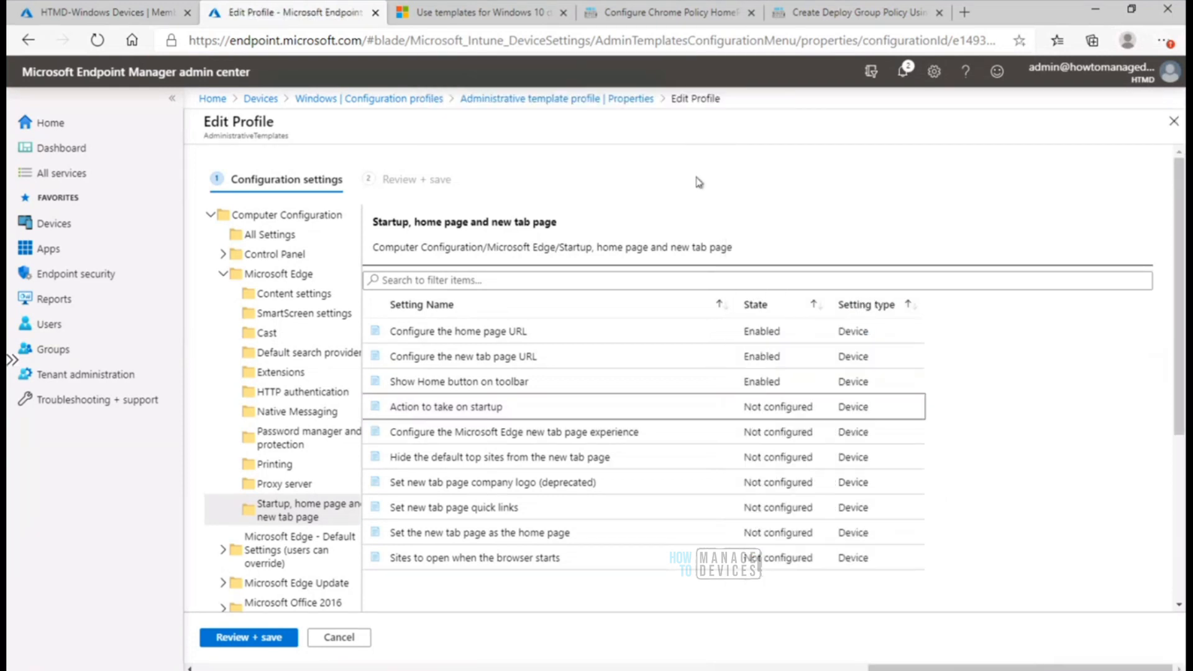
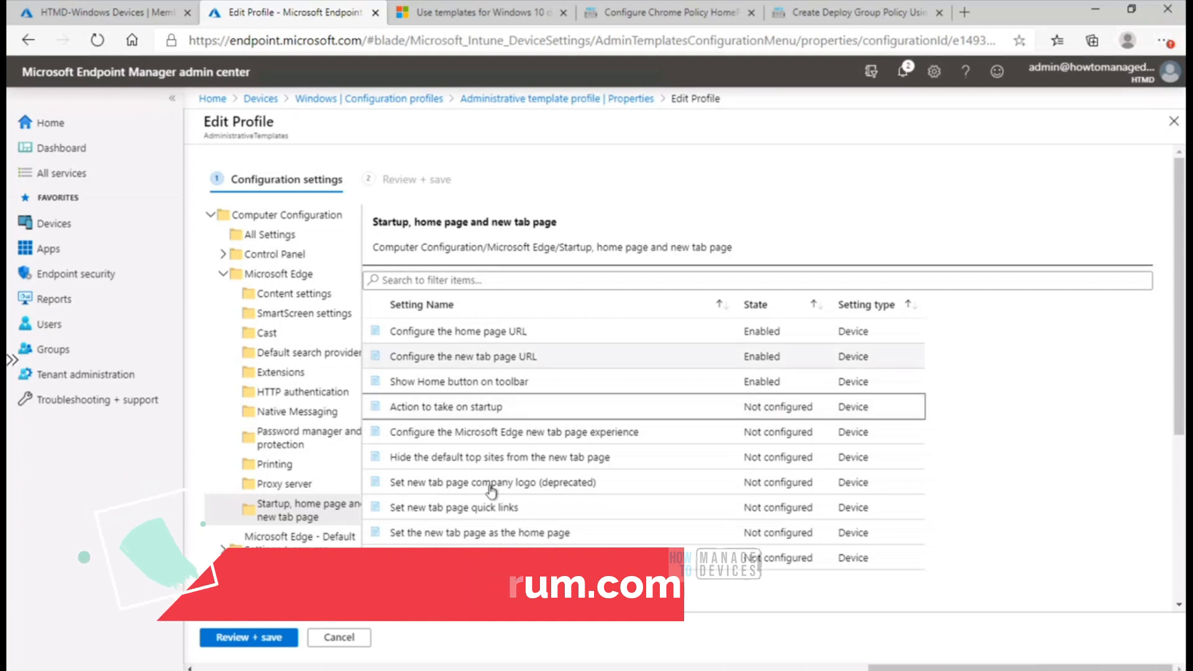
Check the open Edge tabs on the Azure AD Joined device and return to the profile's policy list.
{"action": "mouse_move", "coordinate": [657, 668]}
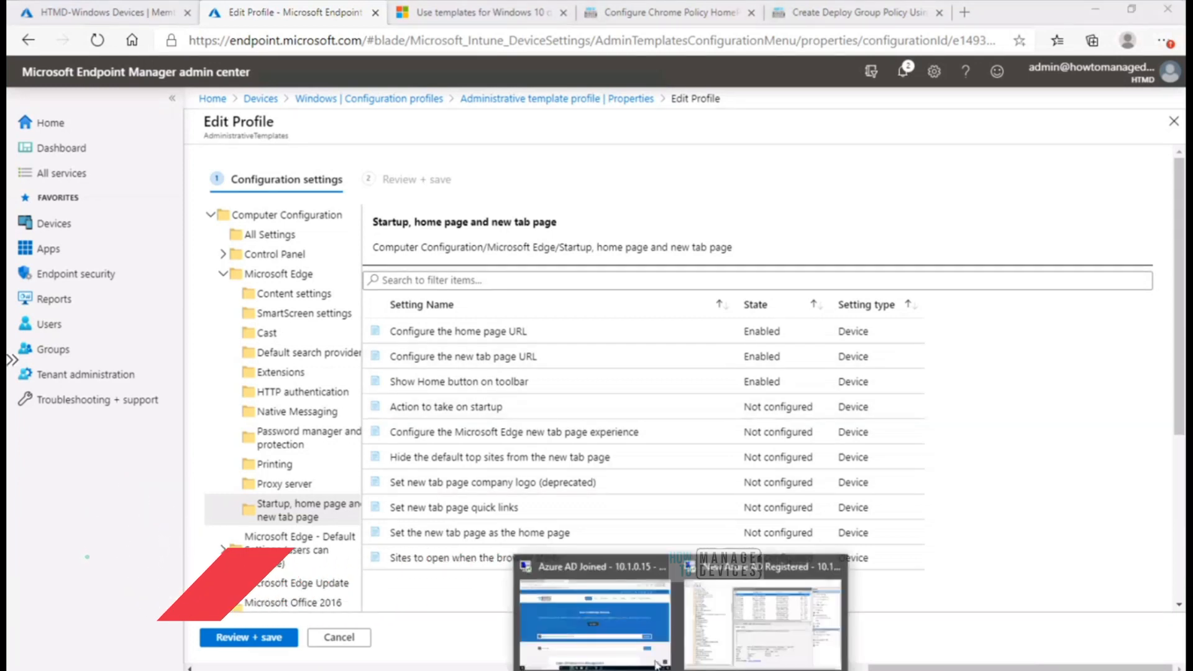
{"action": "left_click", "coordinate": [645, 627]}
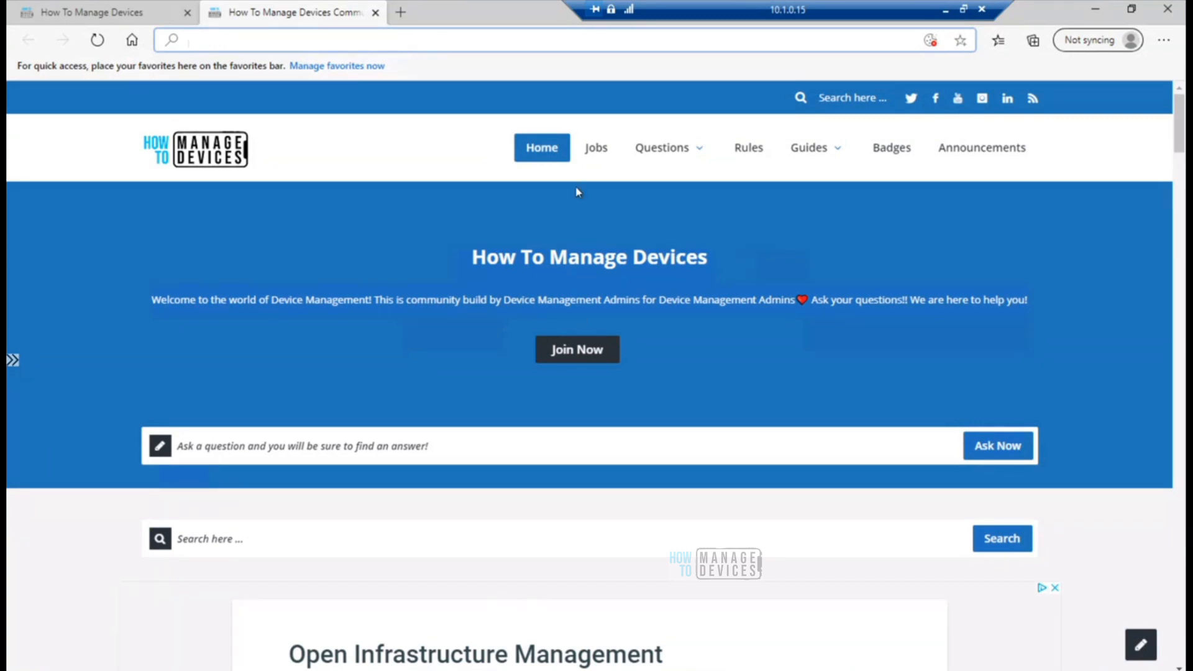
{"action": "left_click", "coordinate": [944, 11]}
{"action": "left_click", "coordinate": [946, 11]}
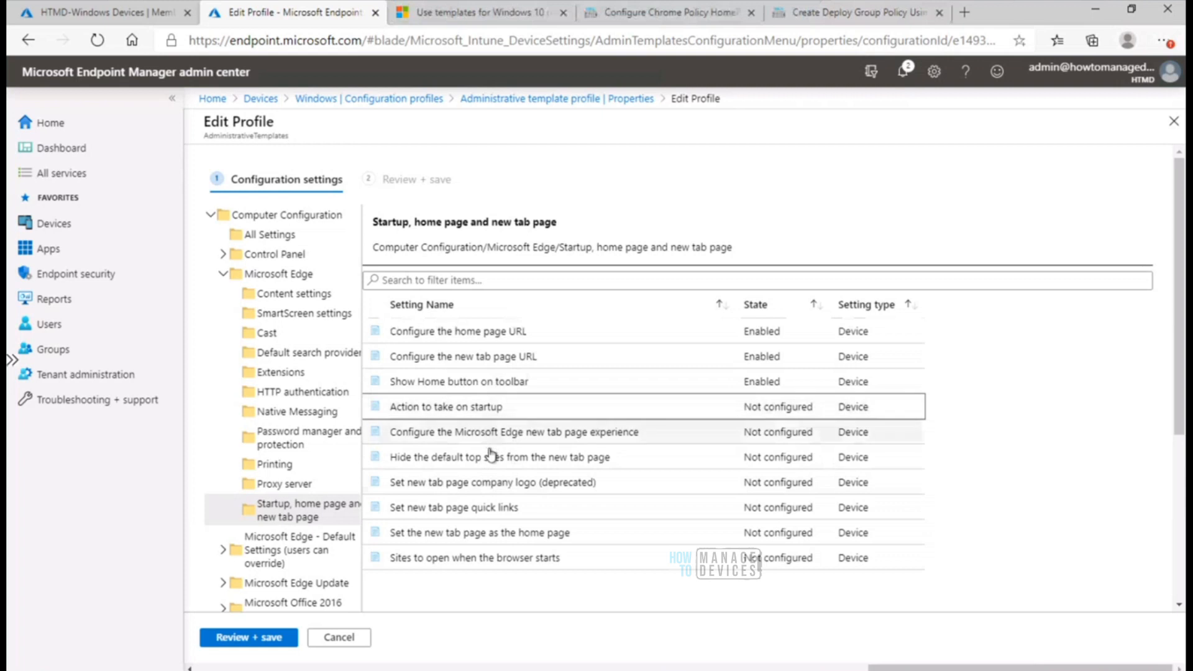
Enable the Set the new tab page as the home page policy and save the profile's changed configuration settings.
{"action": "left_click", "coordinate": [484, 545]}
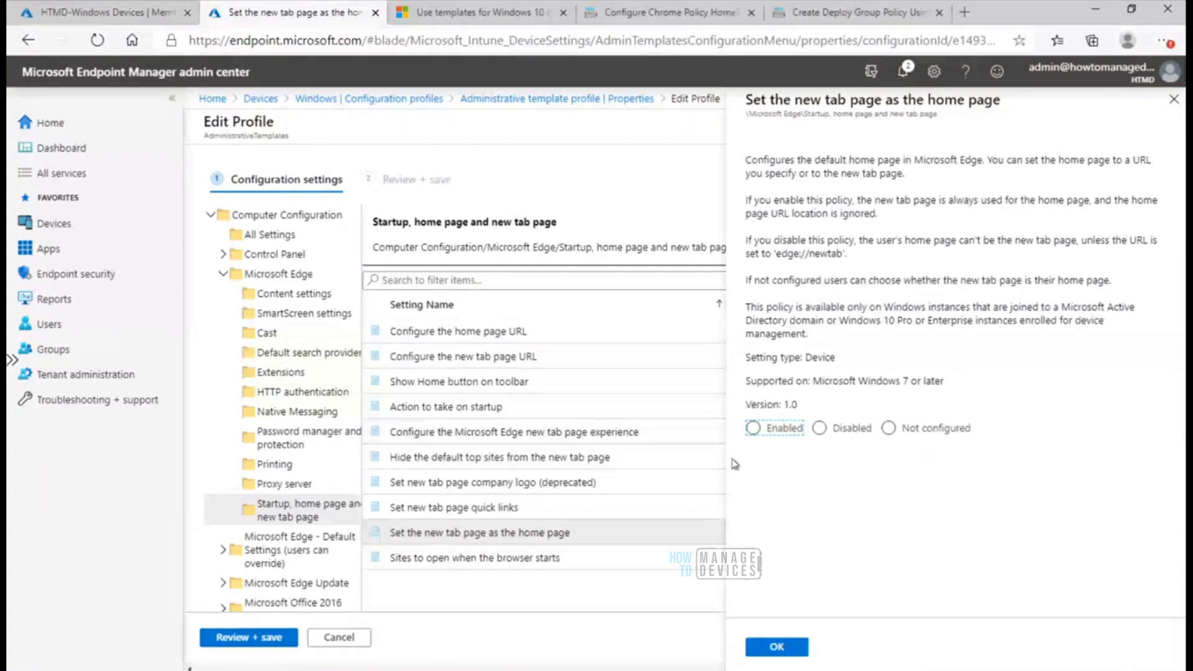
{"action": "left_click", "coordinate": [755, 430]}
{"action": "left_click_drag", "start_coordinate": [796, 103], "coordinate": [1010, 107]}
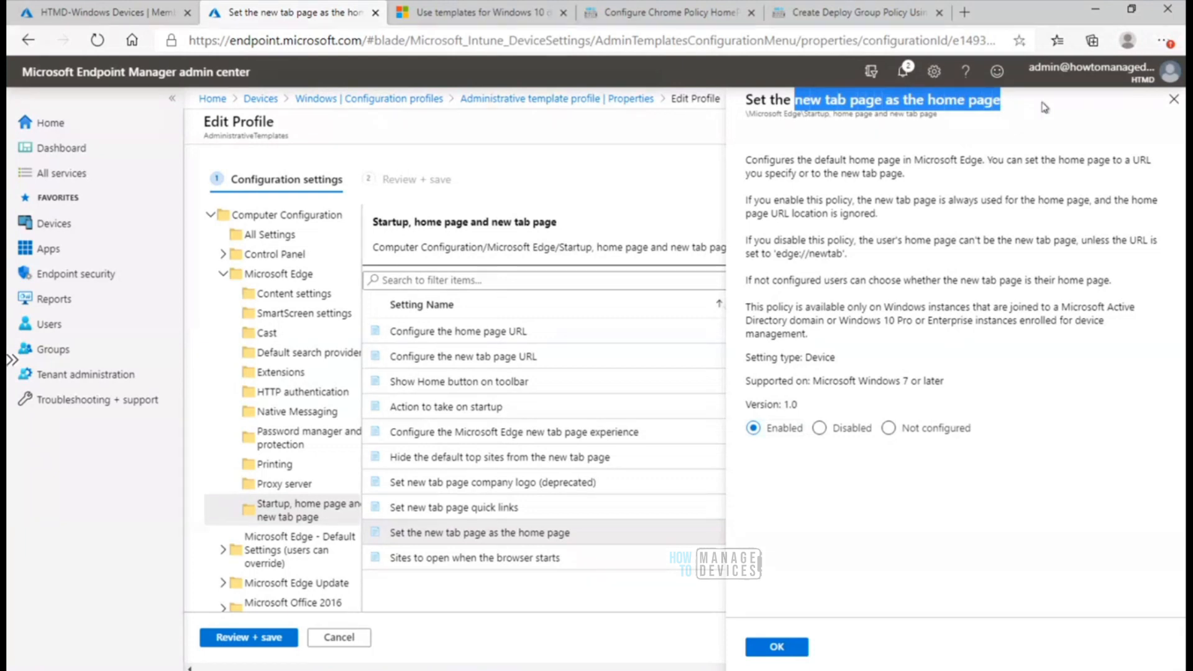
{"action": "left_click", "coordinate": [777, 647]}
{"action": "left_click", "coordinate": [257, 650]}
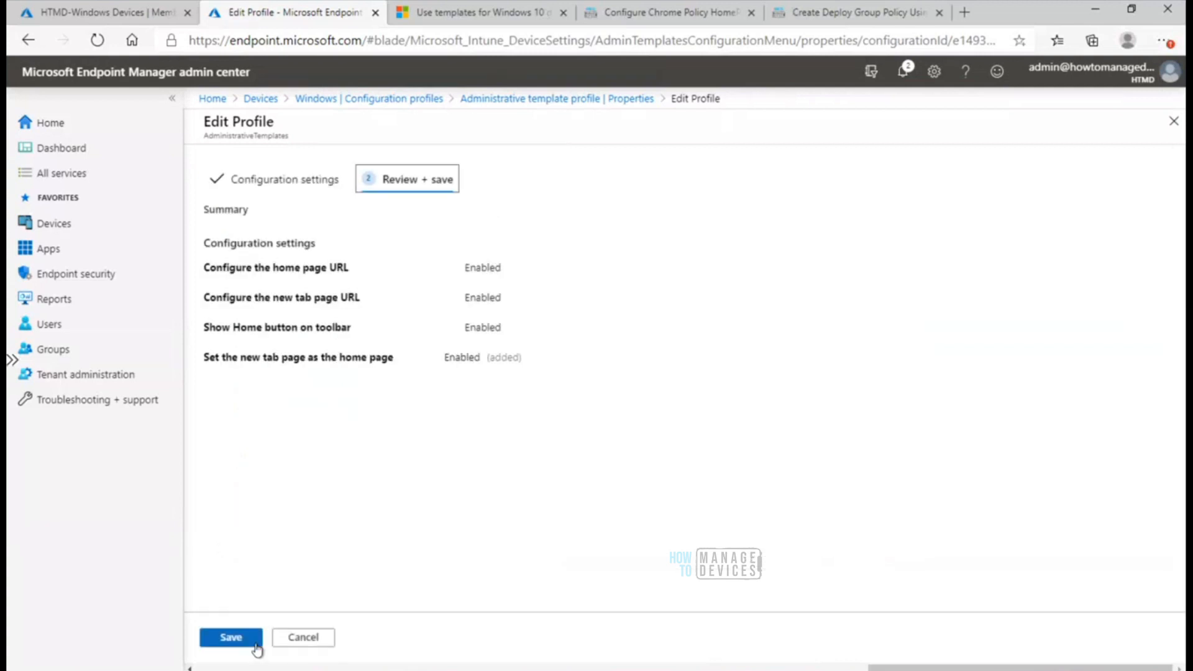
{"action": "left_click", "coordinate": [233, 644]}
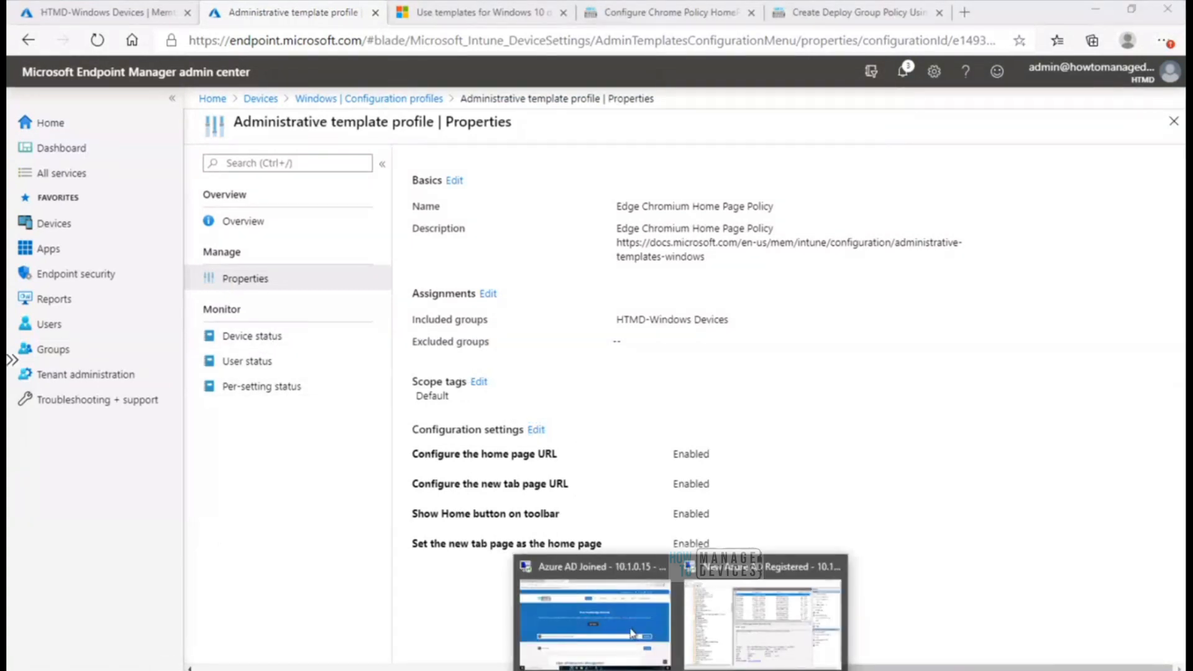
On the Azure AD Joined device, restart Edge and check which pages the Home button and a new tab open.
{"action": "left_click", "coordinate": [634, 635]}
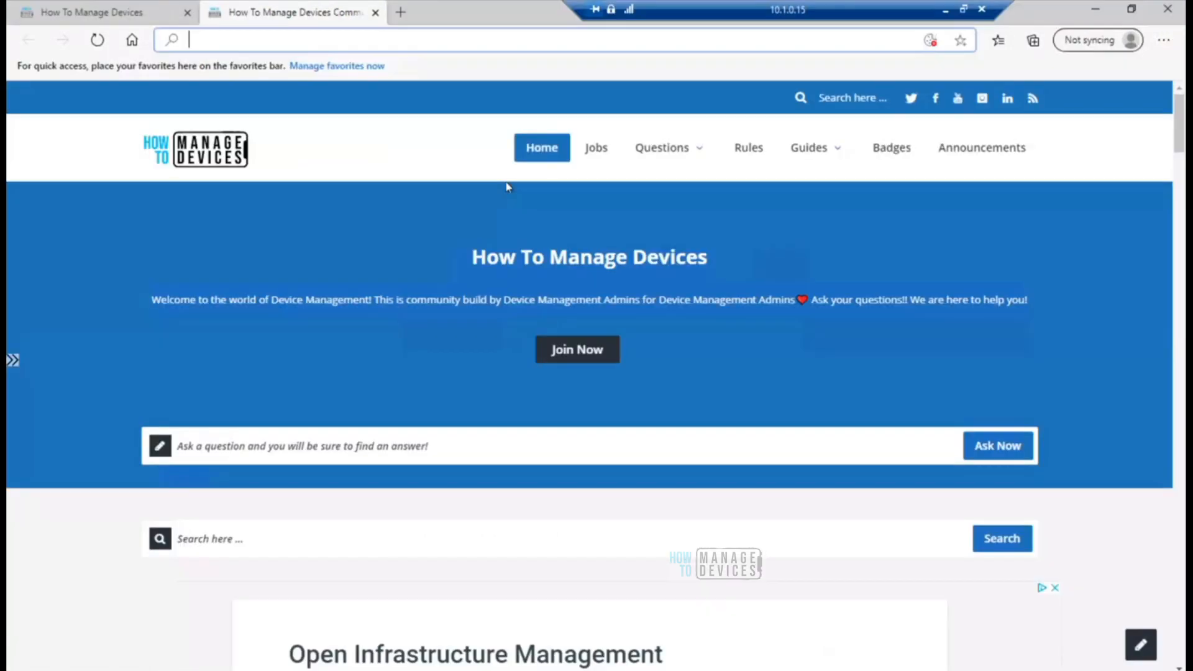
{"action": "left_click", "coordinate": [1169, 10]}
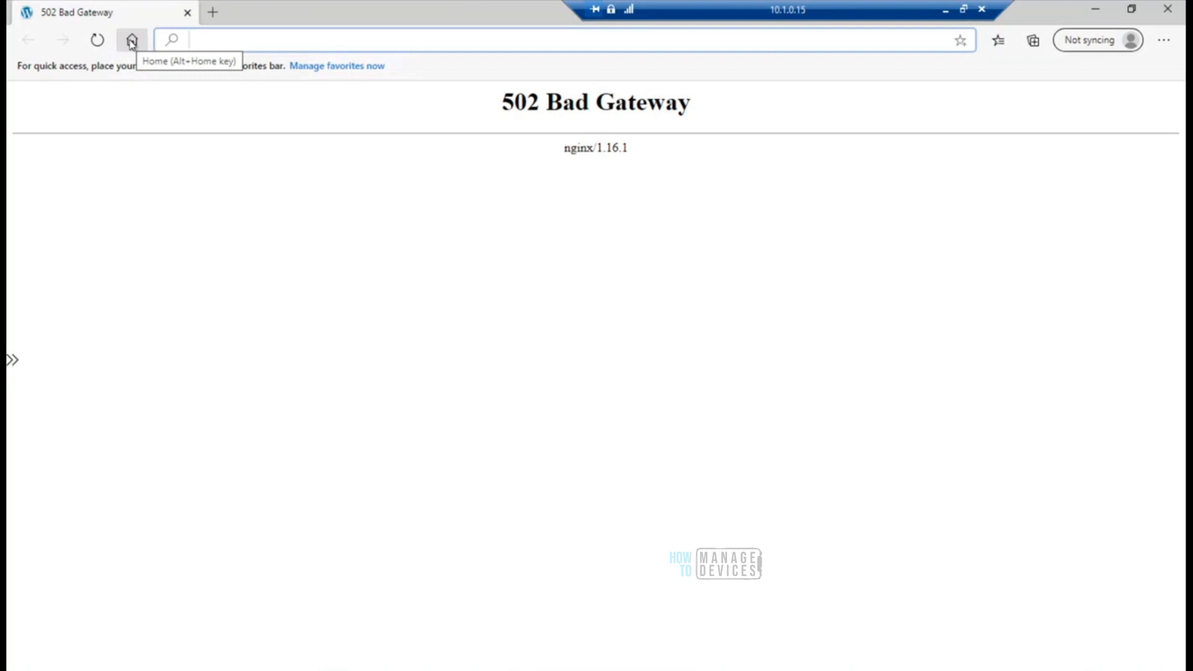
{"action": "left_click", "coordinate": [132, 41]}
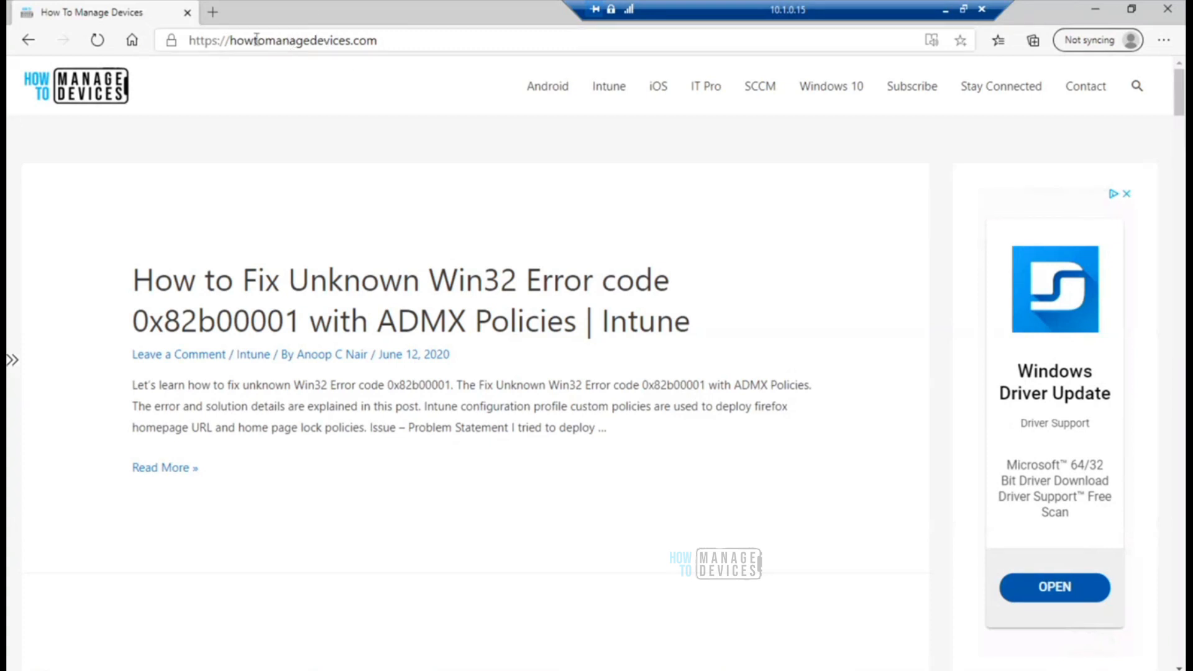
{"action": "left_click", "coordinate": [213, 13]}
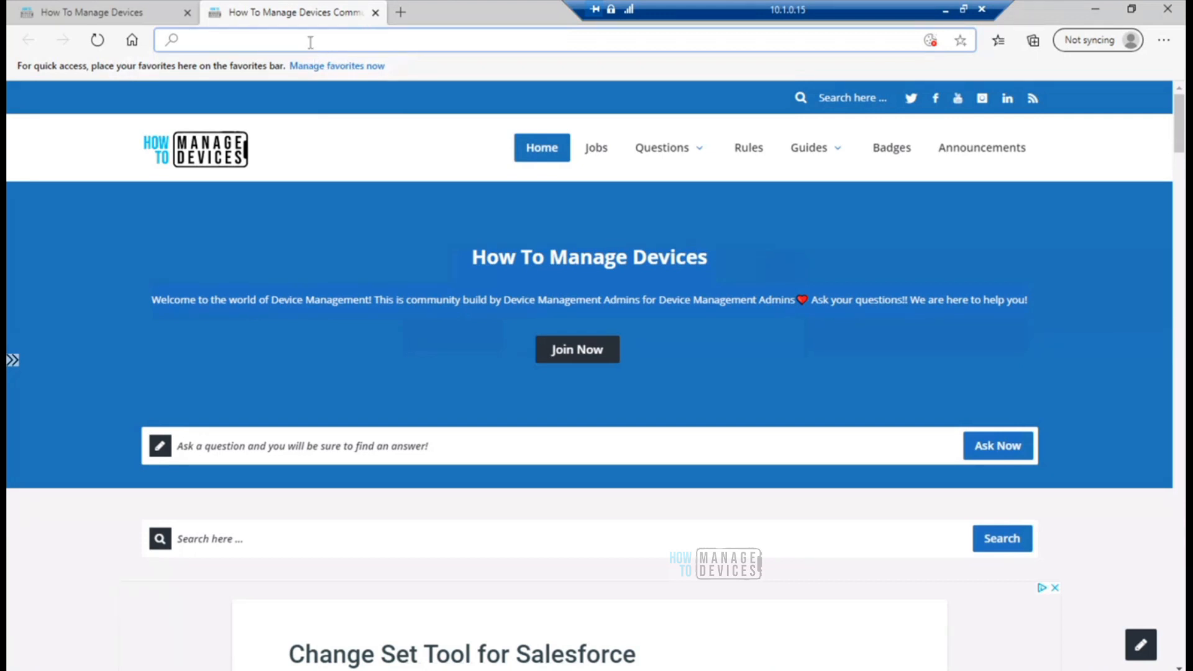
{"action": "left_click", "coordinate": [144, 13]}
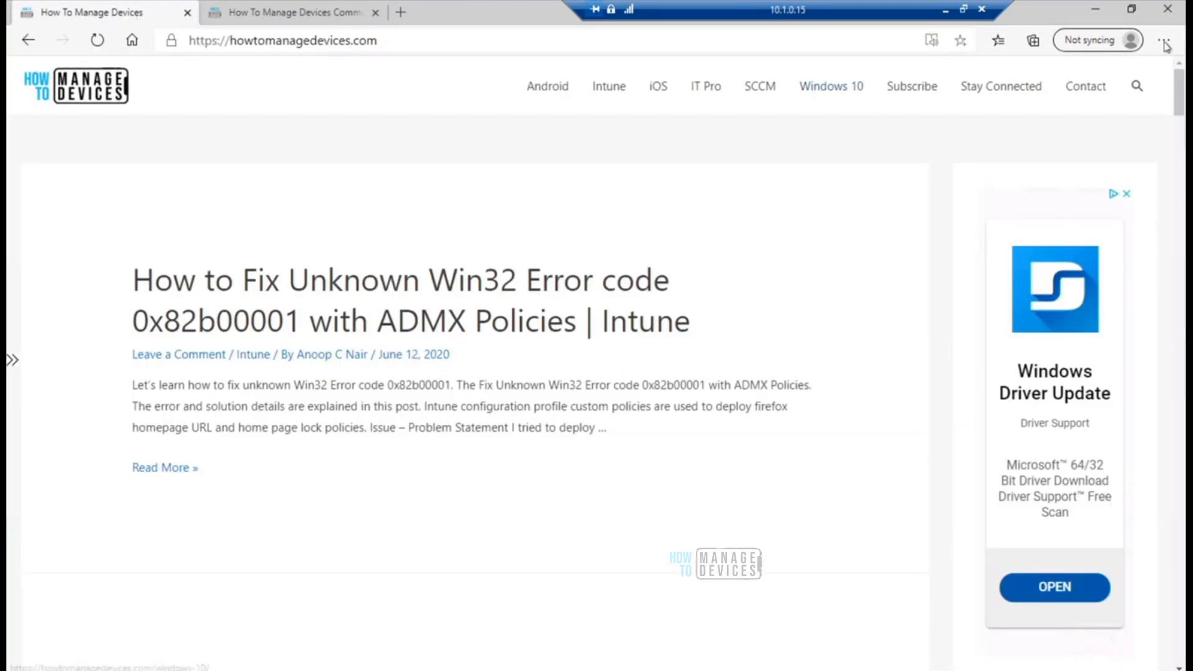
{"action": "left_click", "coordinate": [1168, 9]}
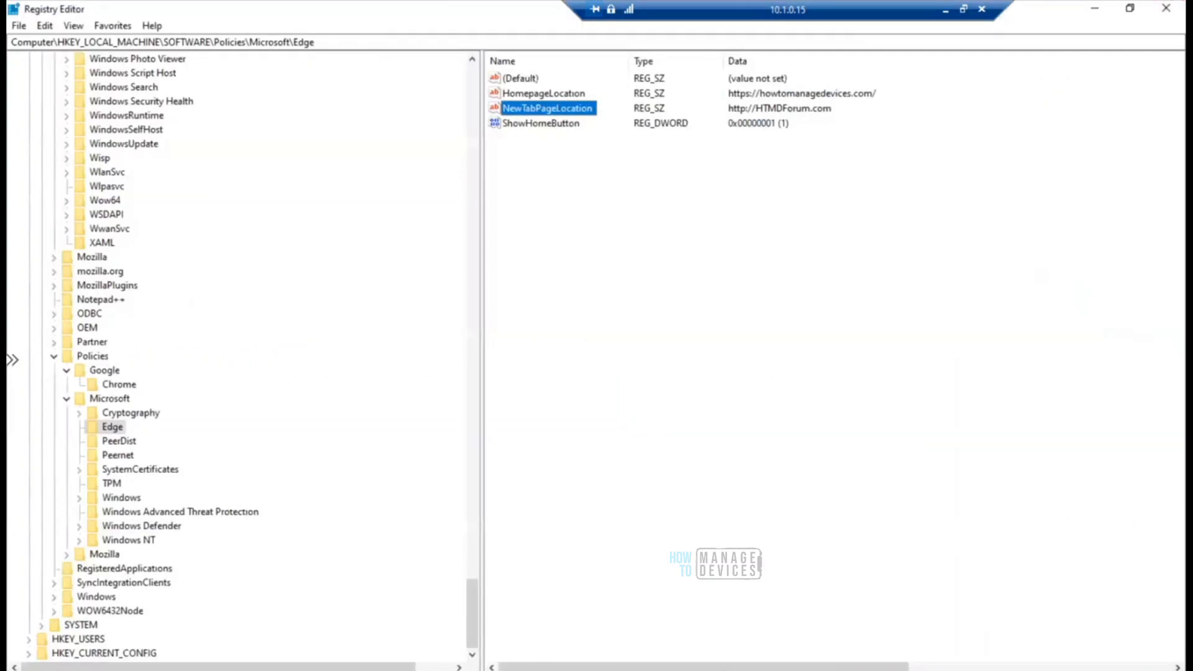
{"action": "left_click", "coordinate": [379, 670]}
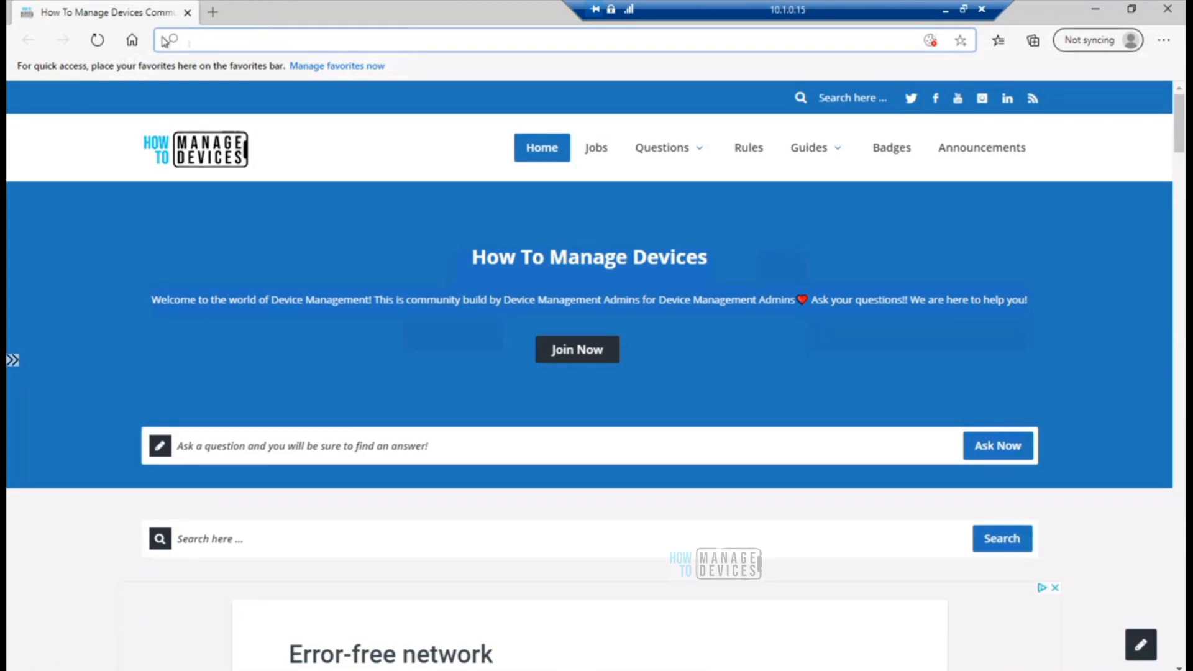
{"action": "left_click", "coordinate": [132, 40]}
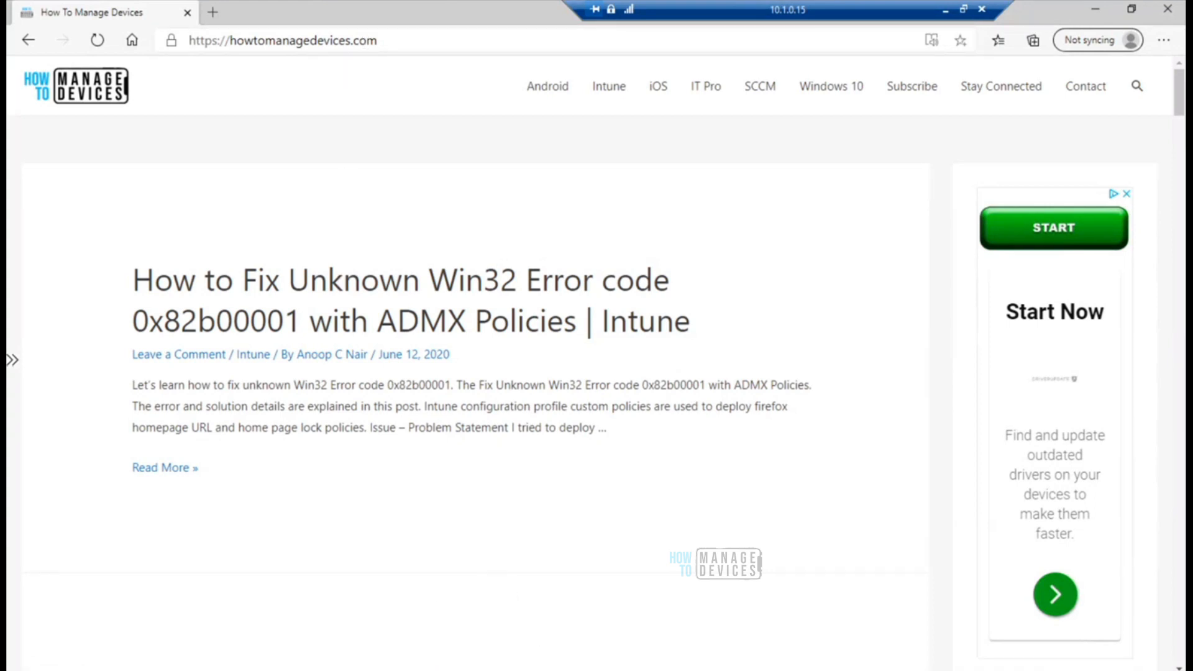
Sync the device through Company Portal and open the profile's device status in the Endpoint Manager admin center.
{"action": "right_click", "coordinate": [527, 669]}
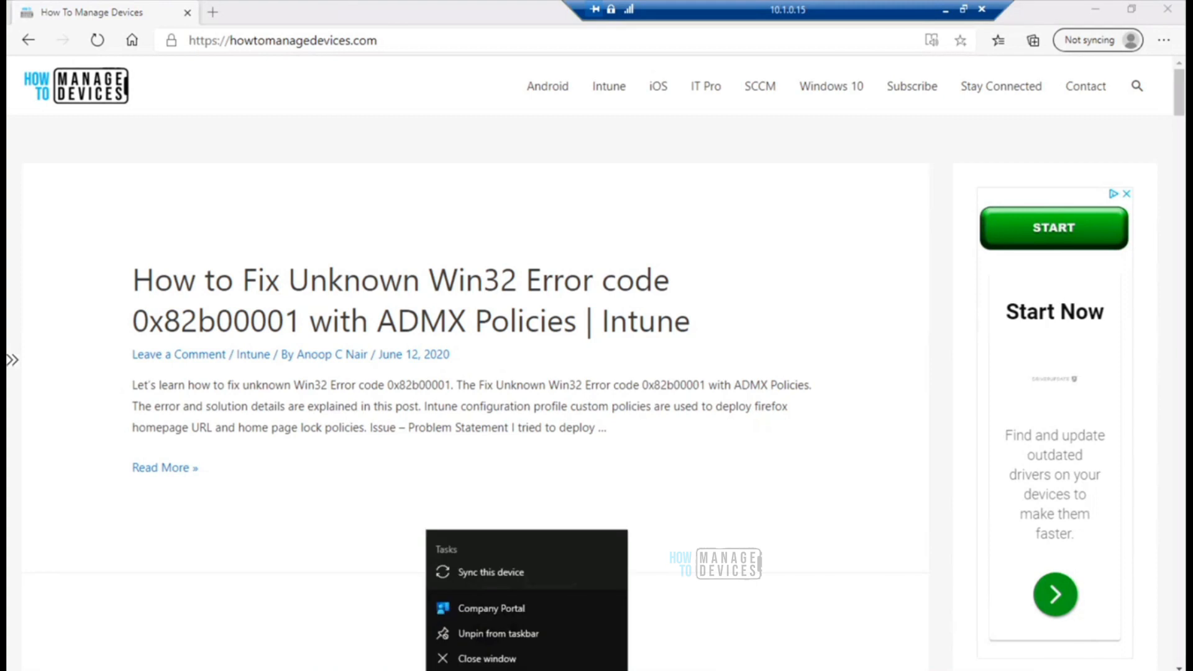
{"action": "left_click", "coordinate": [498, 576]}
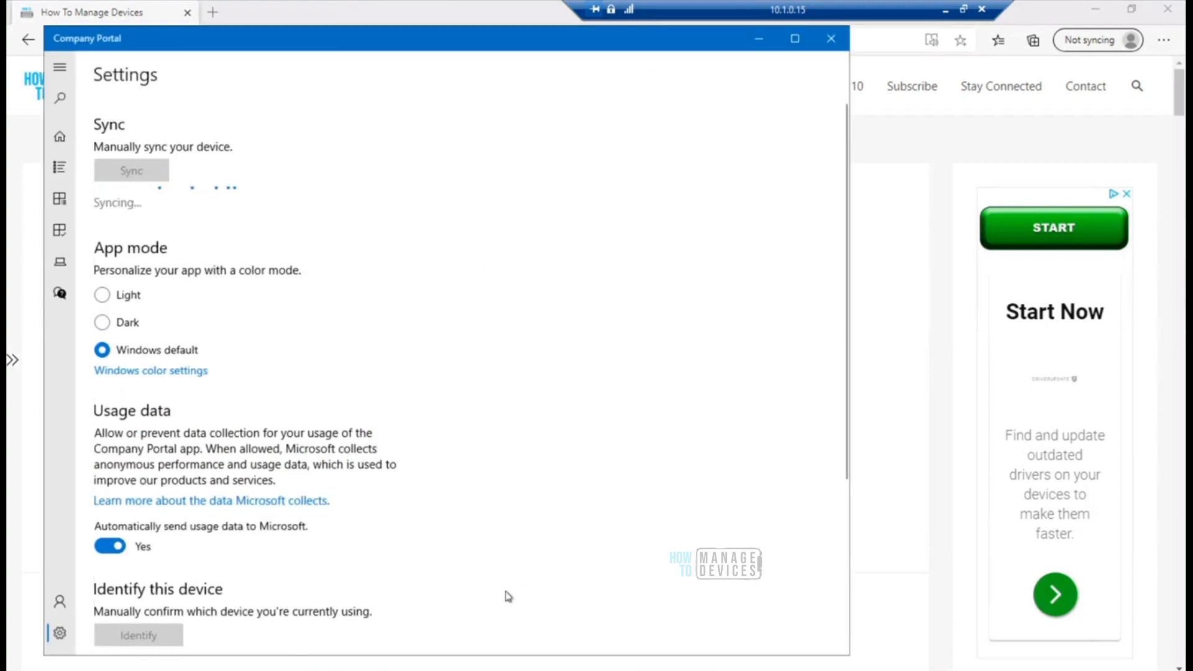
{"action": "left_click", "coordinate": [943, 12]}
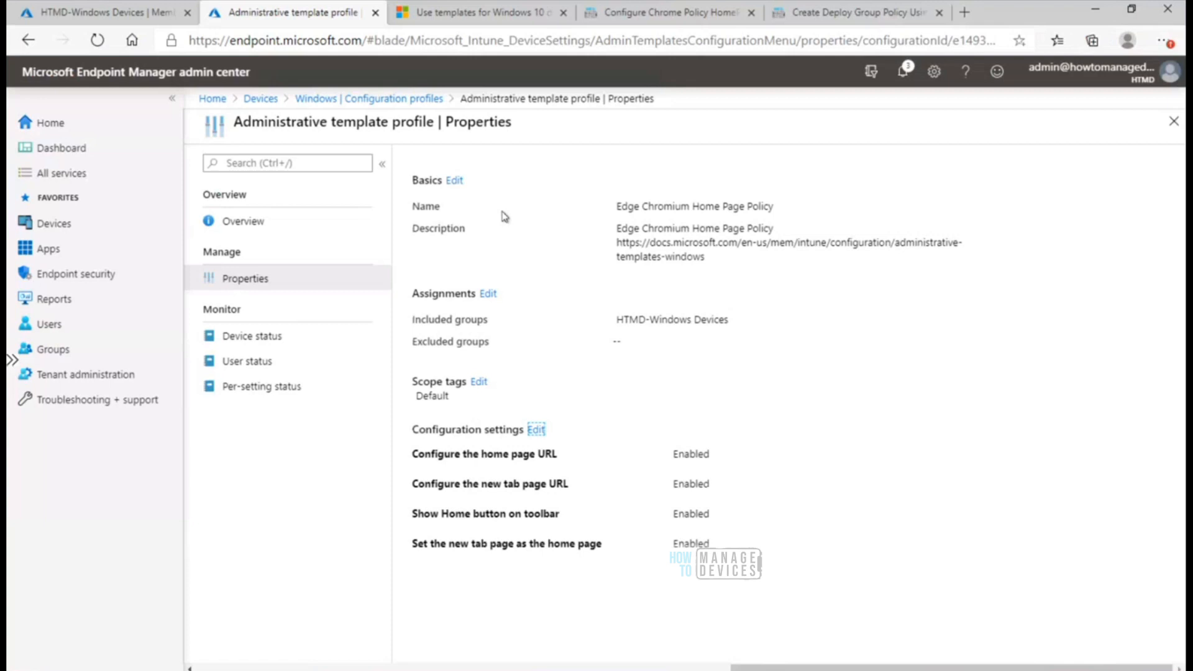
{"action": "left_click", "coordinate": [250, 338]}
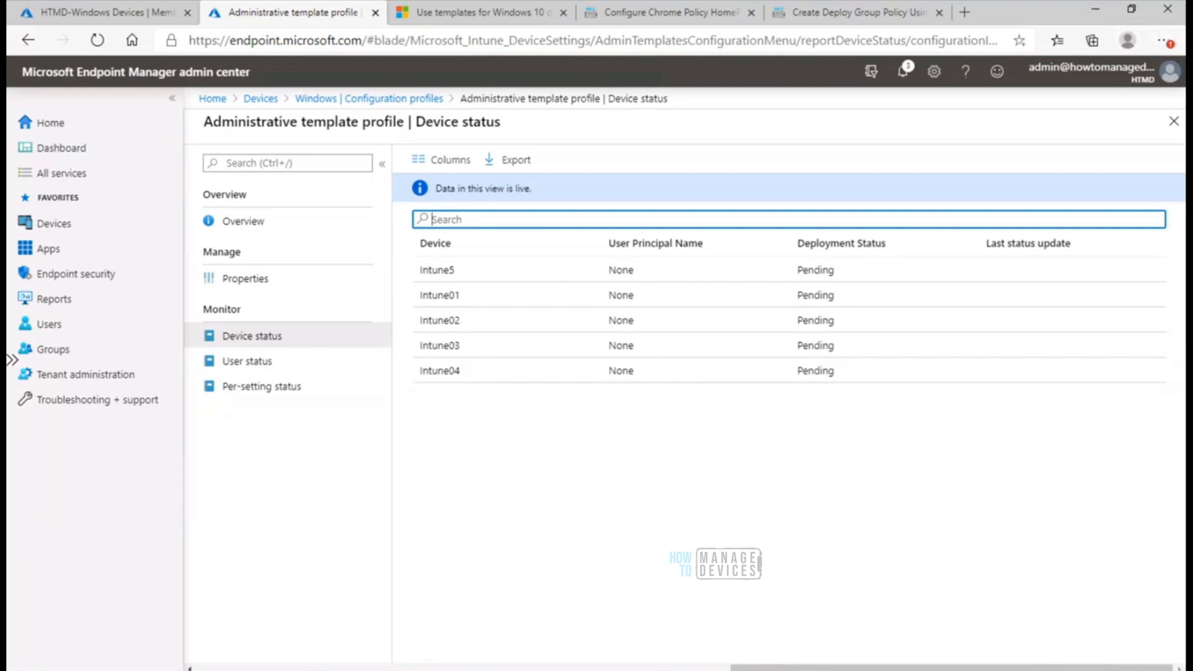
Return to the Azure AD Joined device and refresh the Policies\Microsoft\Edge key in Registry Editor to check its values.
{"action": "mouse_move", "coordinate": [680, 670]}
{"action": "left_click", "coordinate": [585, 587]}
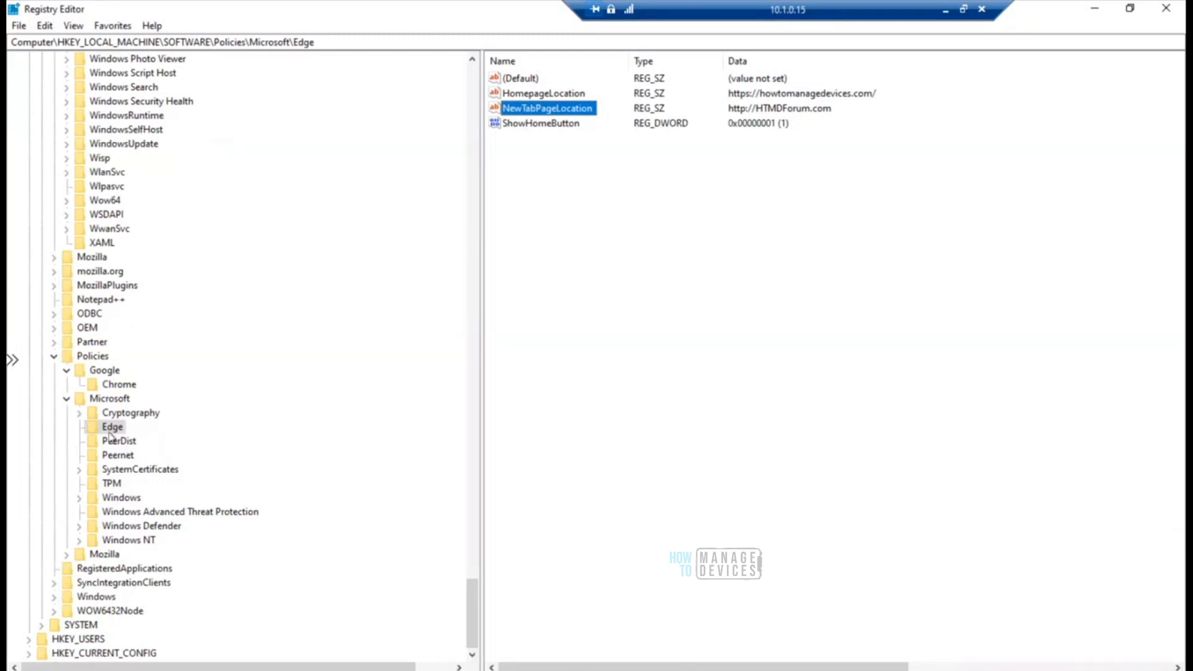
{"action": "left_click", "coordinate": [111, 429]}
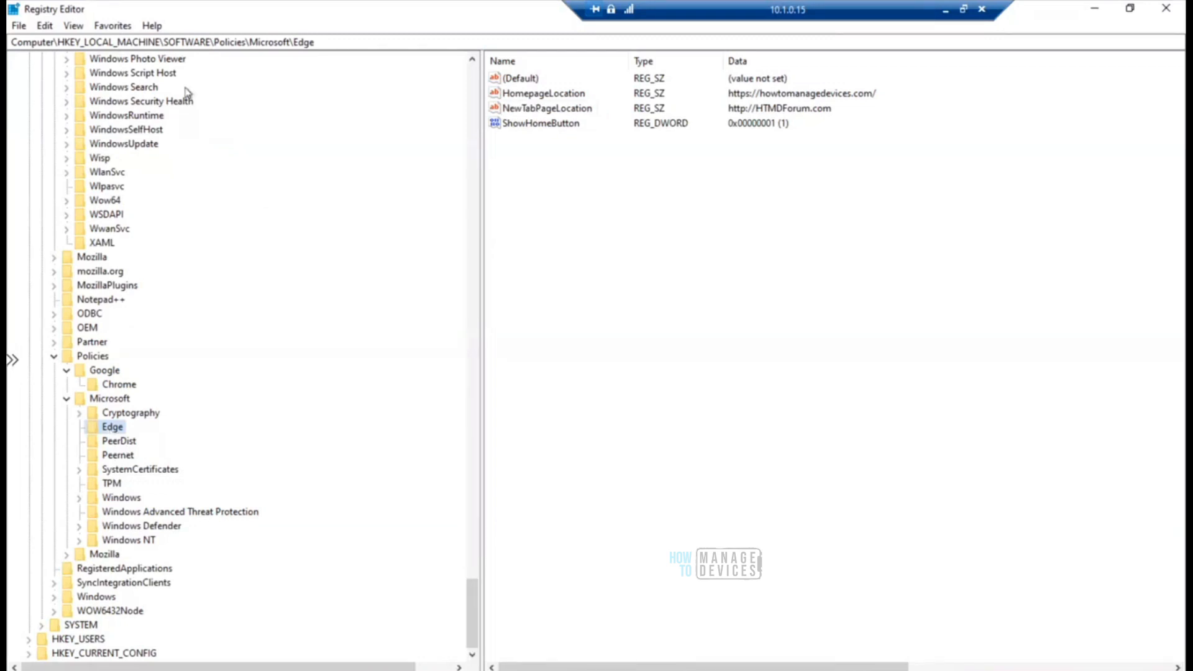
{"action": "left_click", "coordinate": [75, 27]}
{"action": "left_click", "coordinate": [101, 112]}
{"action": "left_click", "coordinate": [73, 25]}
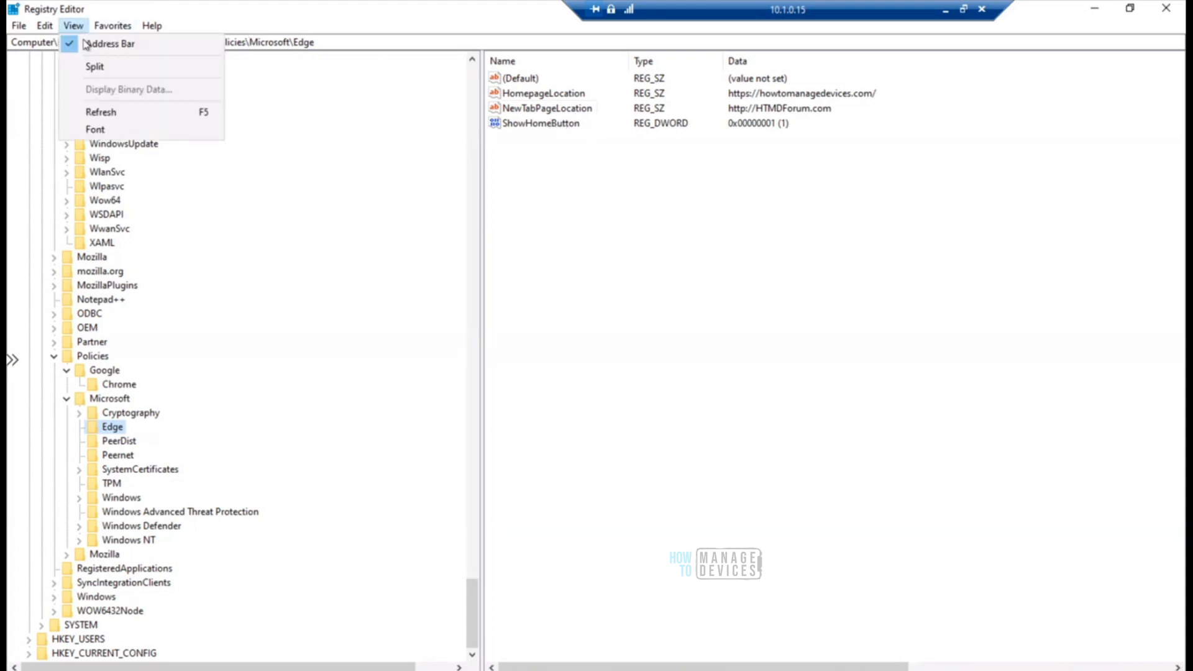
{"action": "left_click", "coordinate": [101, 112]}
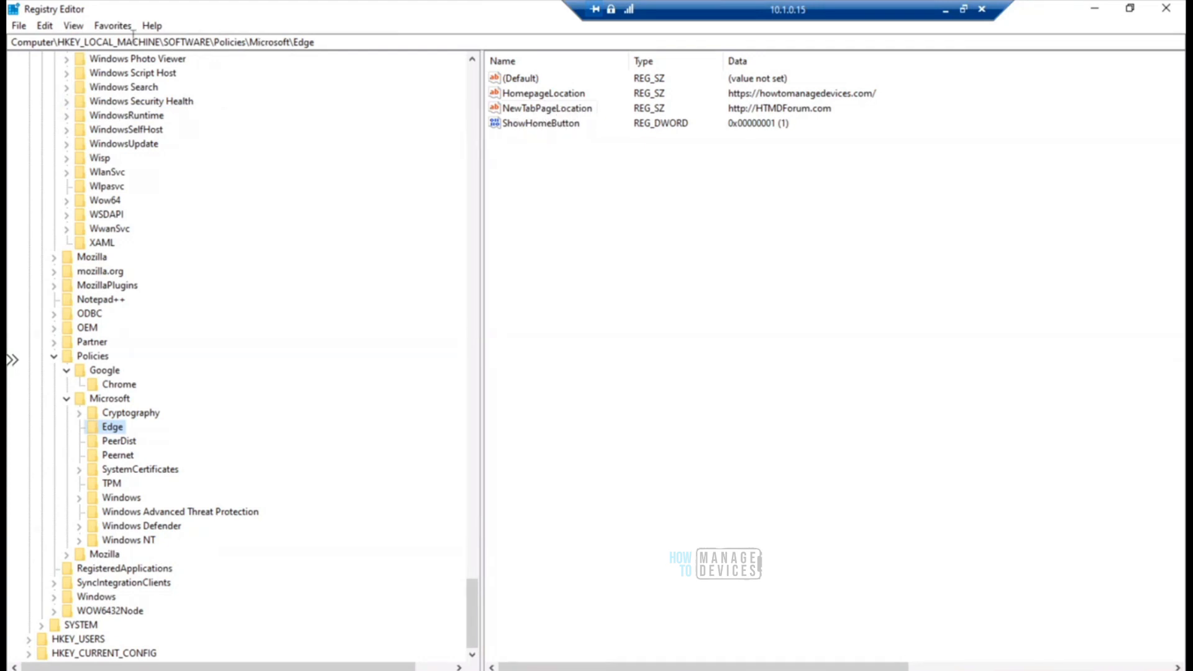
{"action": "left_click", "coordinate": [74, 26]}
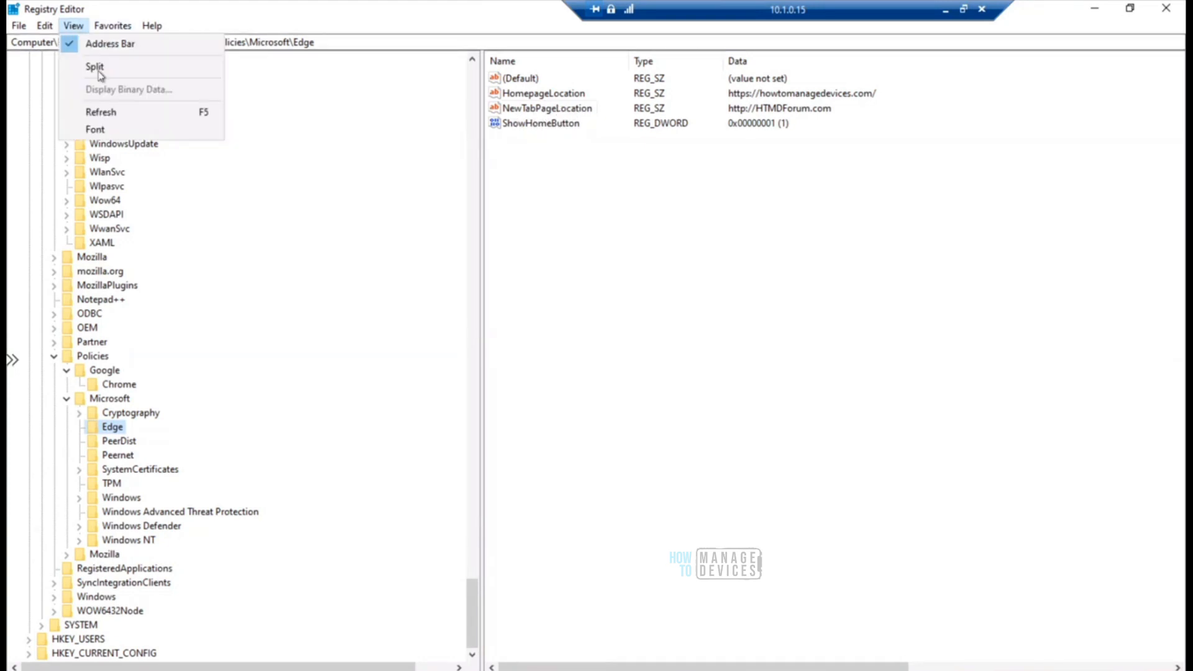
{"action": "left_click", "coordinate": [109, 113]}
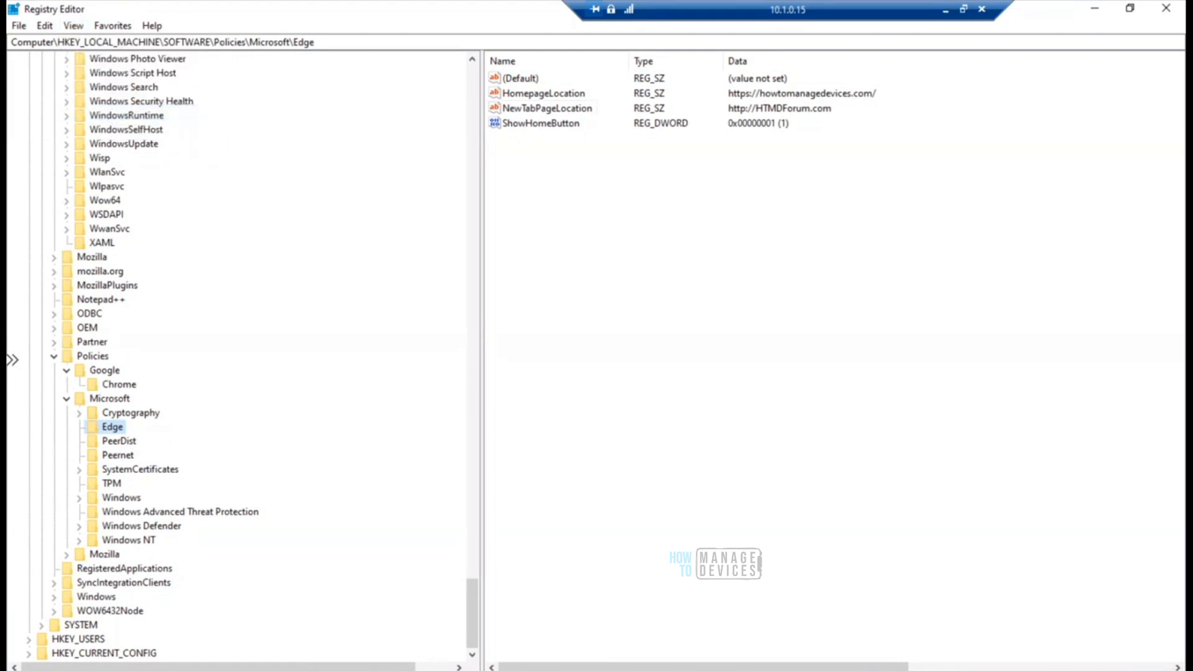
Check the sync progress in Company Portal, start another manual device sync from its settings, and minimize it.
{"action": "key", "text": "alt+Tab"}
{"action": "left_click", "coordinate": [154, 177]}
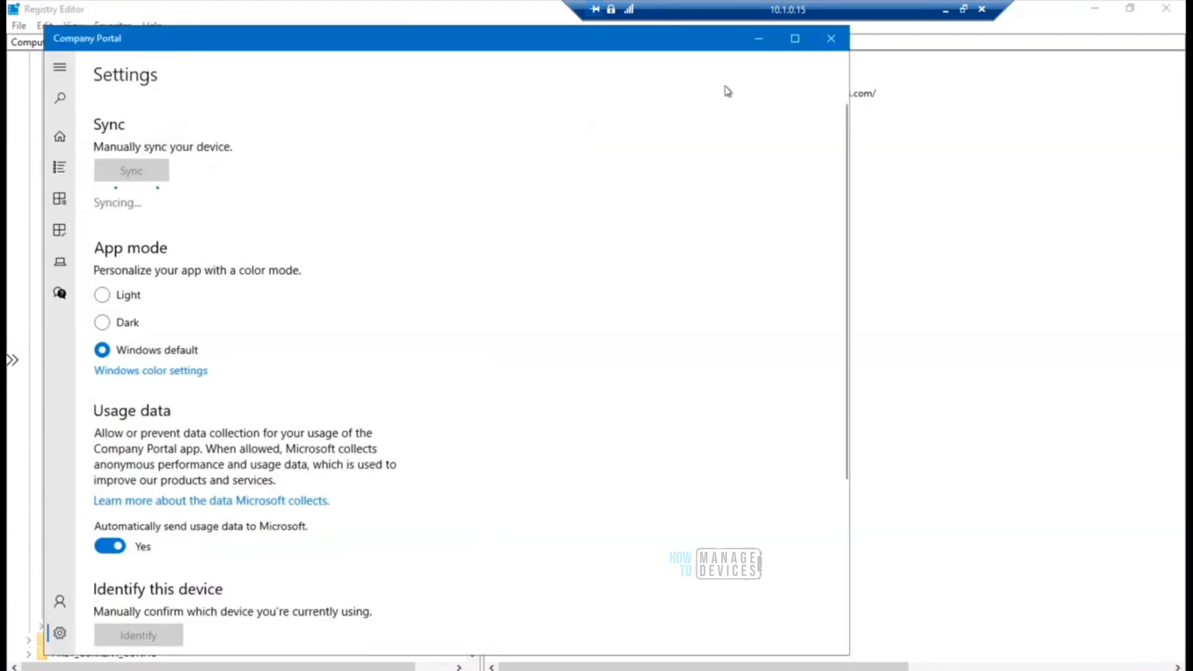
{"action": "left_click", "coordinate": [758, 39]}
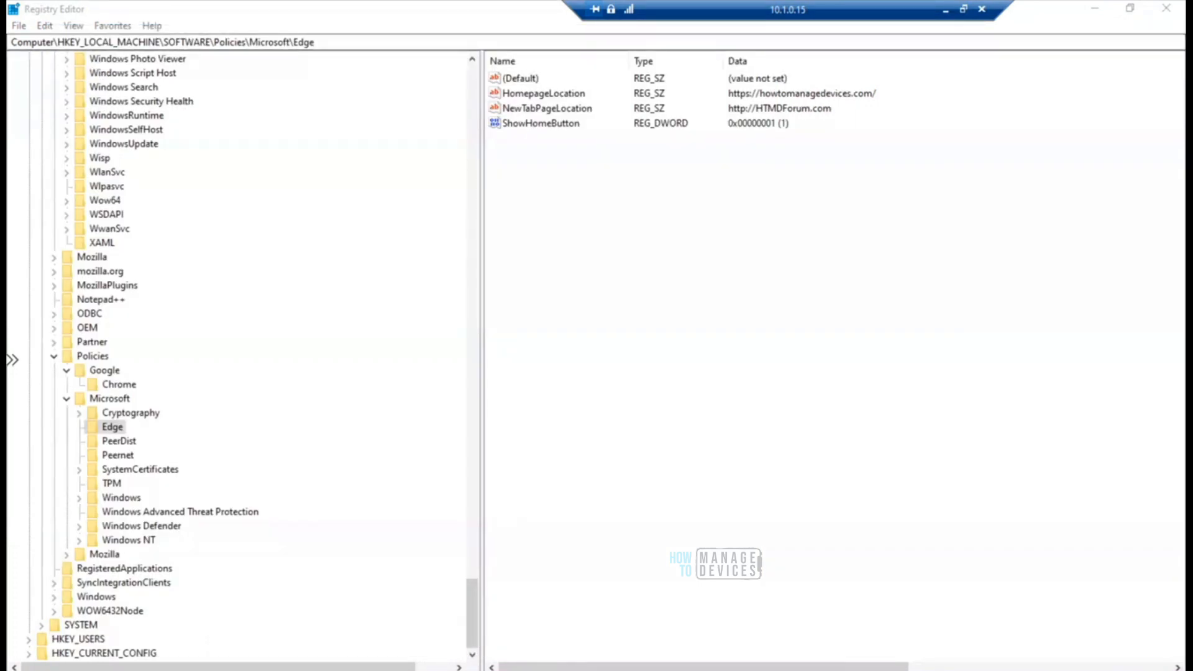
{"action": "left_click", "coordinate": [527, 670]}
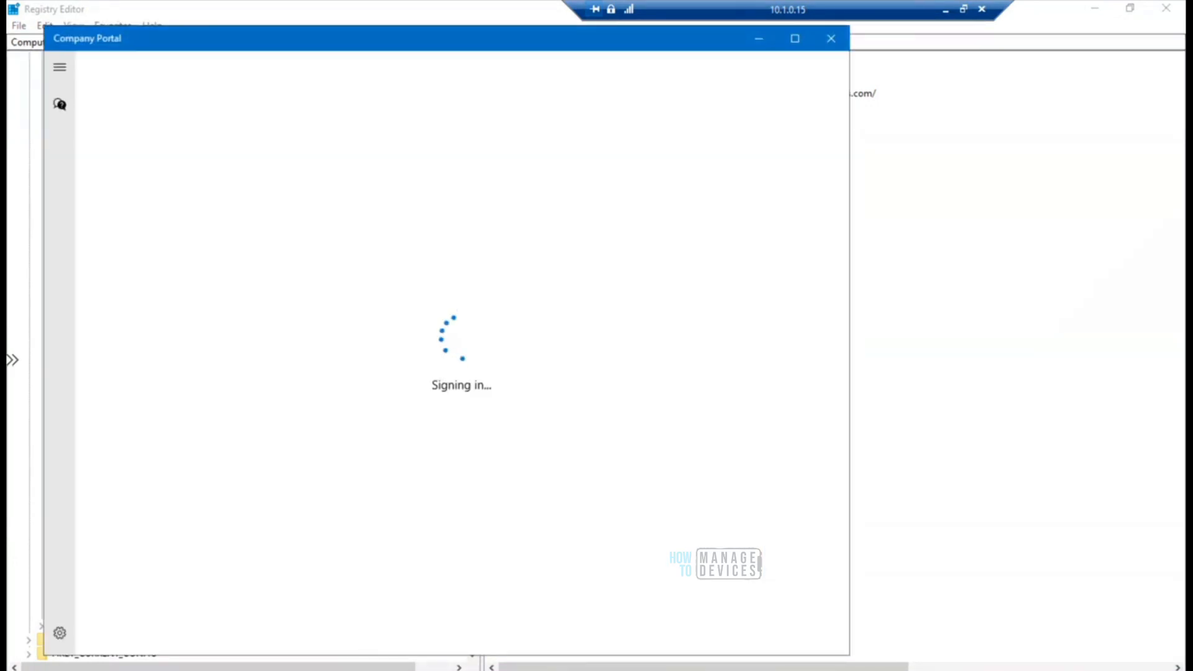
{"action": "right_click", "coordinate": [527, 670]}
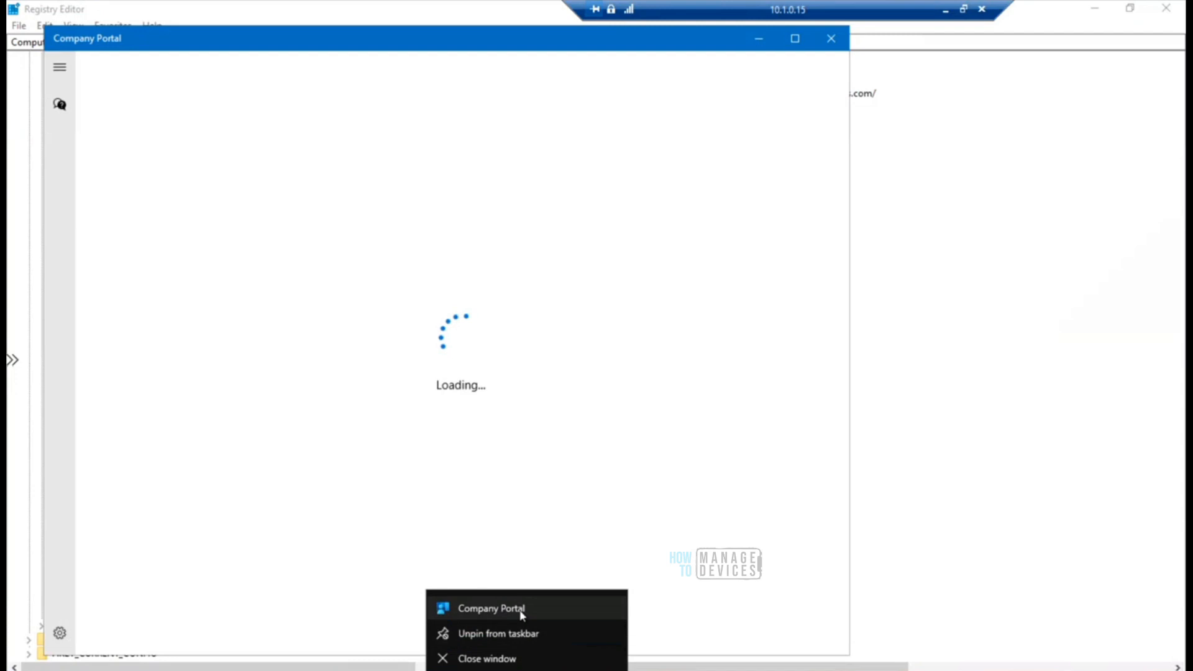
{"action": "left_click", "coordinate": [67, 631]}
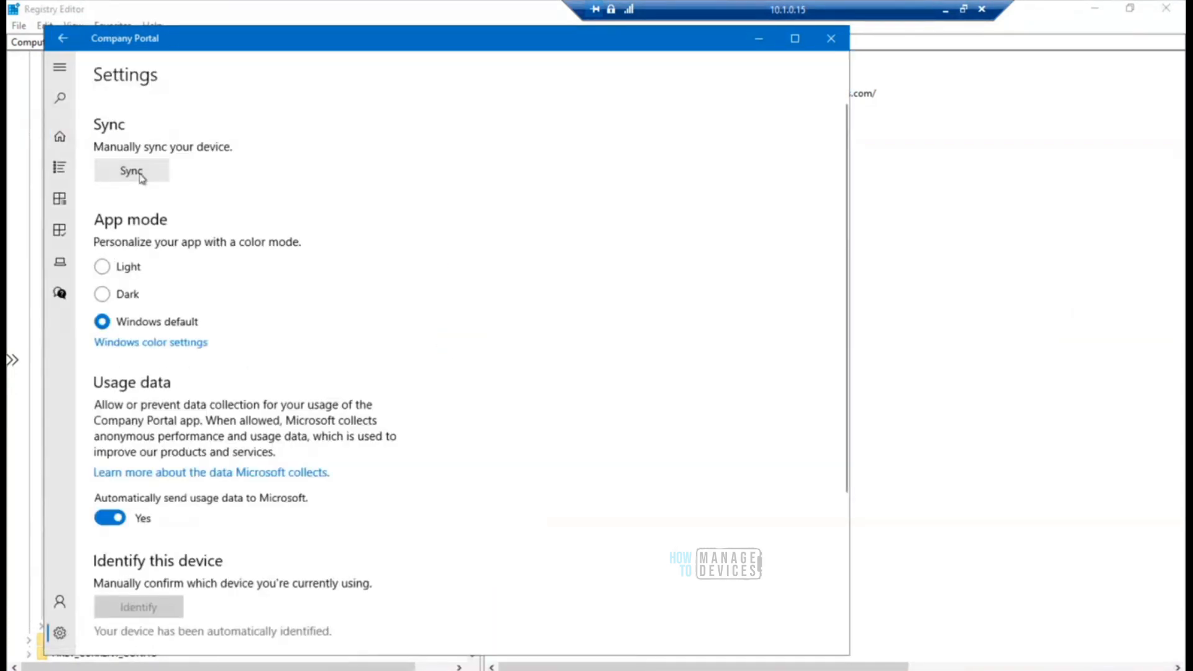
{"action": "left_click", "coordinate": [141, 177]}
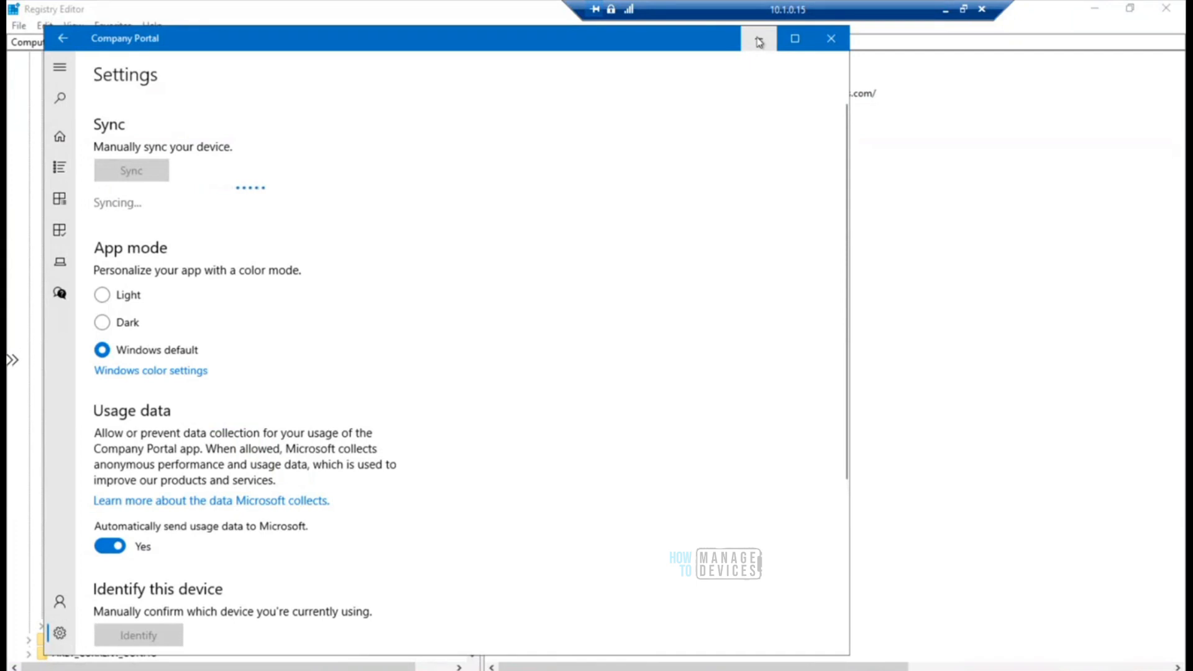
{"action": "left_click", "coordinate": [760, 42]}
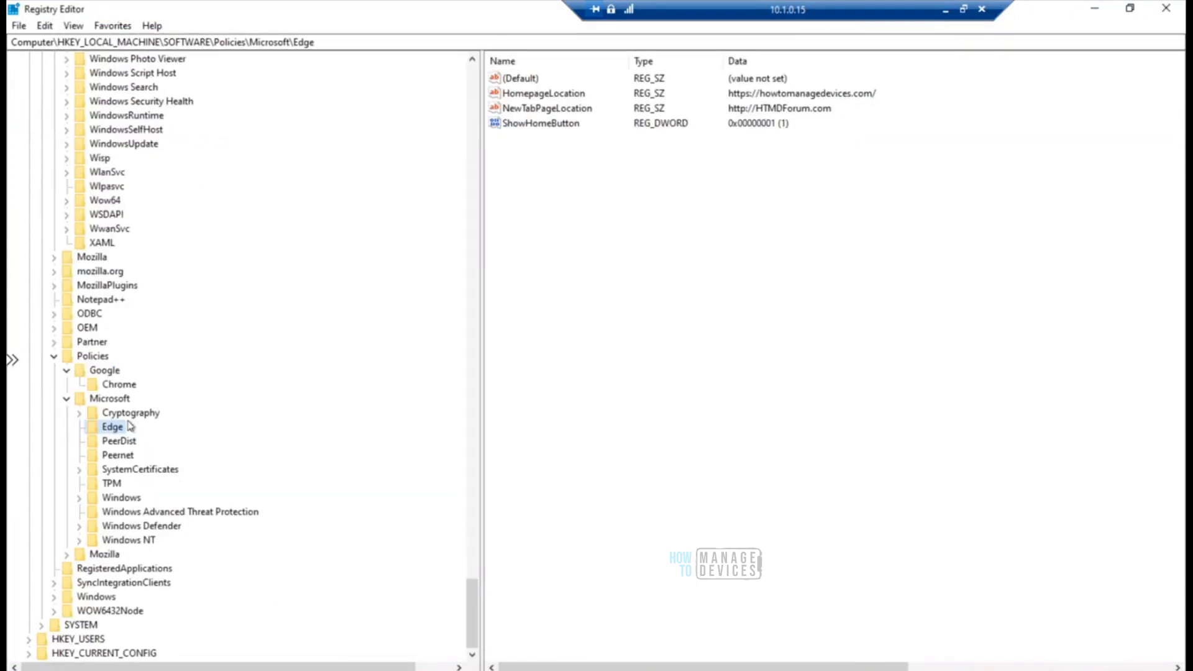
Refresh the Edge policy key in Registry Editor and test the Home button and a new tab in a fresh Edge window.
{"action": "left_click", "coordinate": [72, 26]}
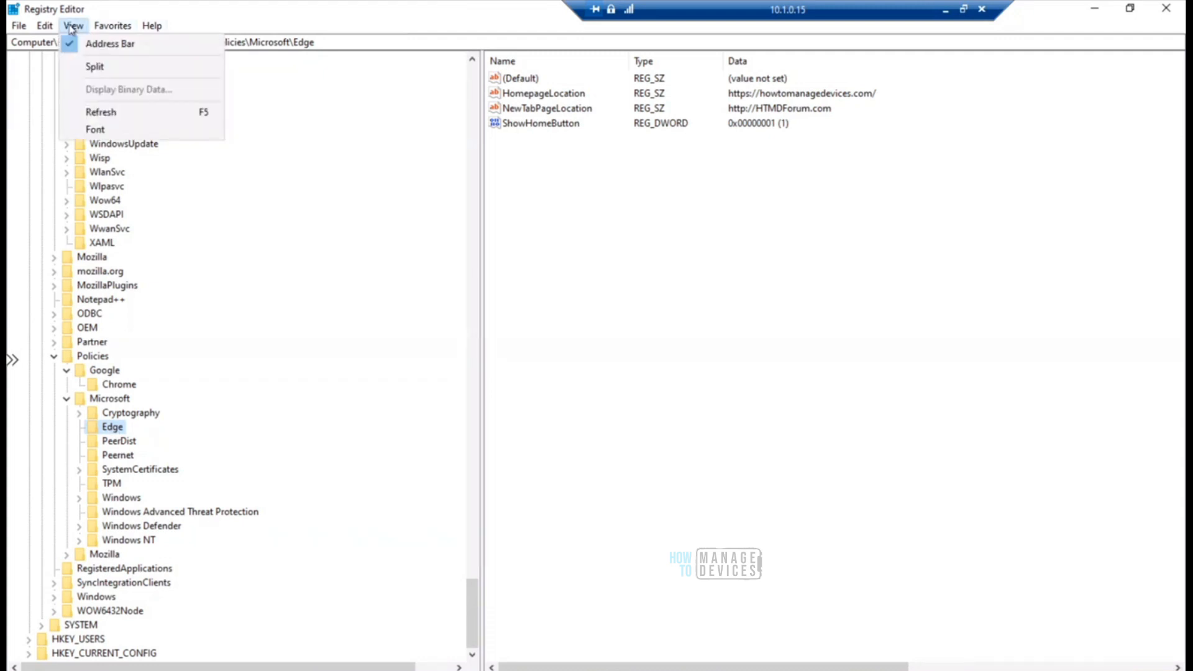
{"action": "left_click", "coordinate": [100, 112]}
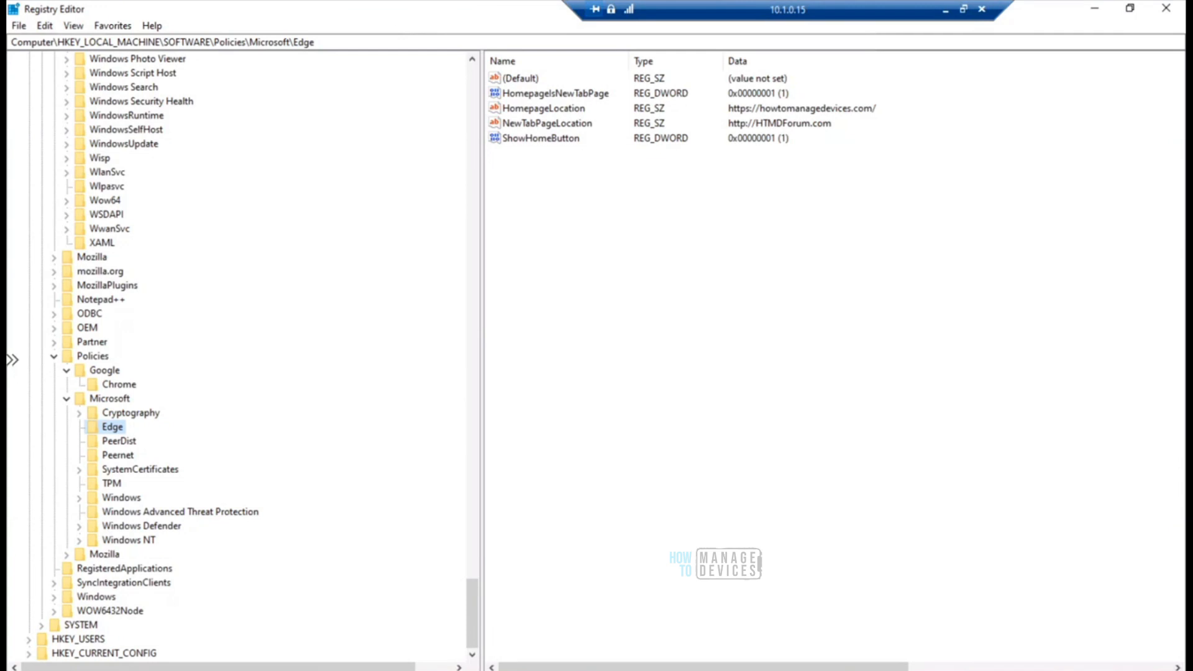
{"action": "mouse_move", "coordinate": [411, 670]}
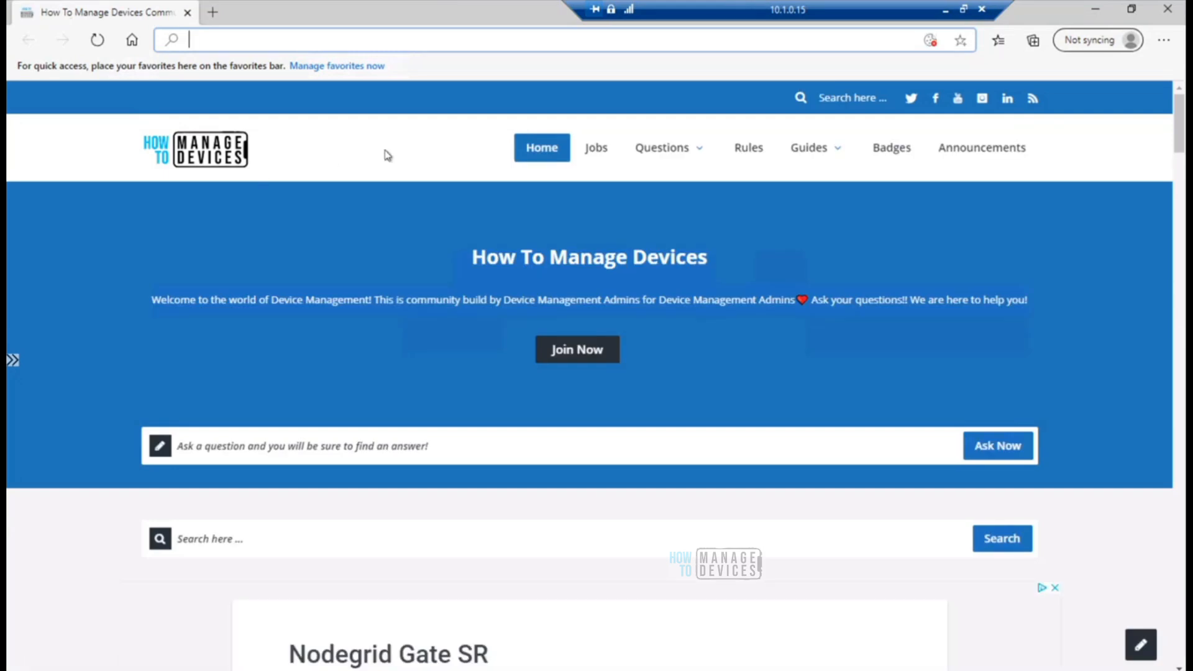
{"action": "left_click", "coordinate": [133, 44]}
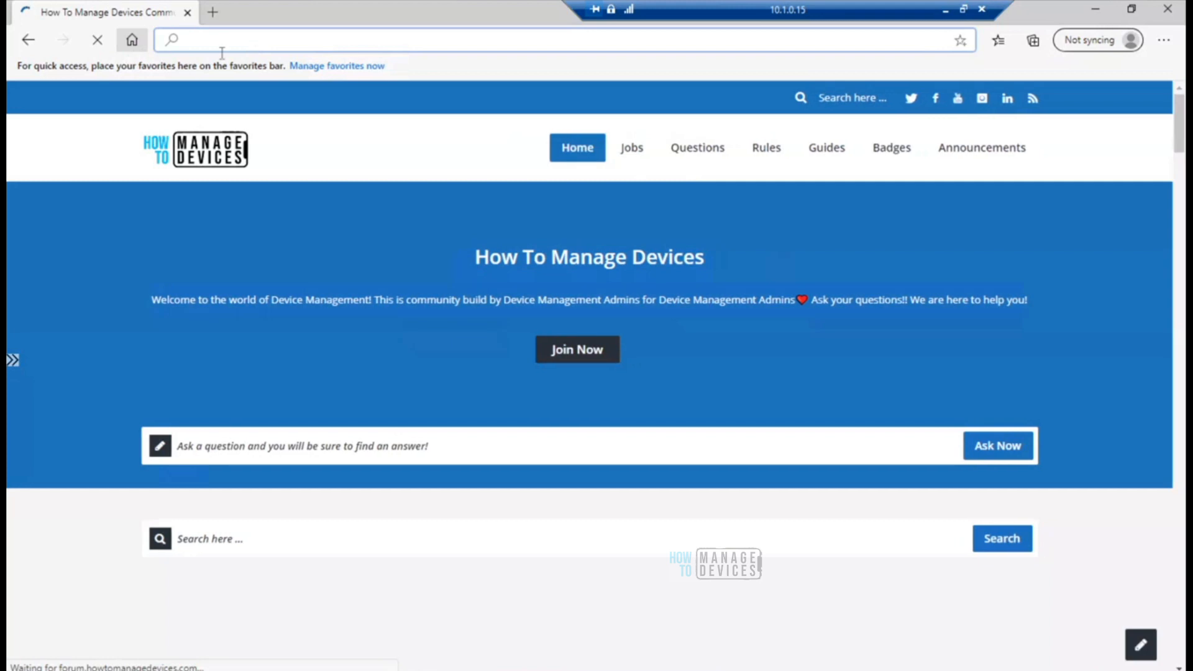
{"action": "left_click", "coordinate": [209, 19]}
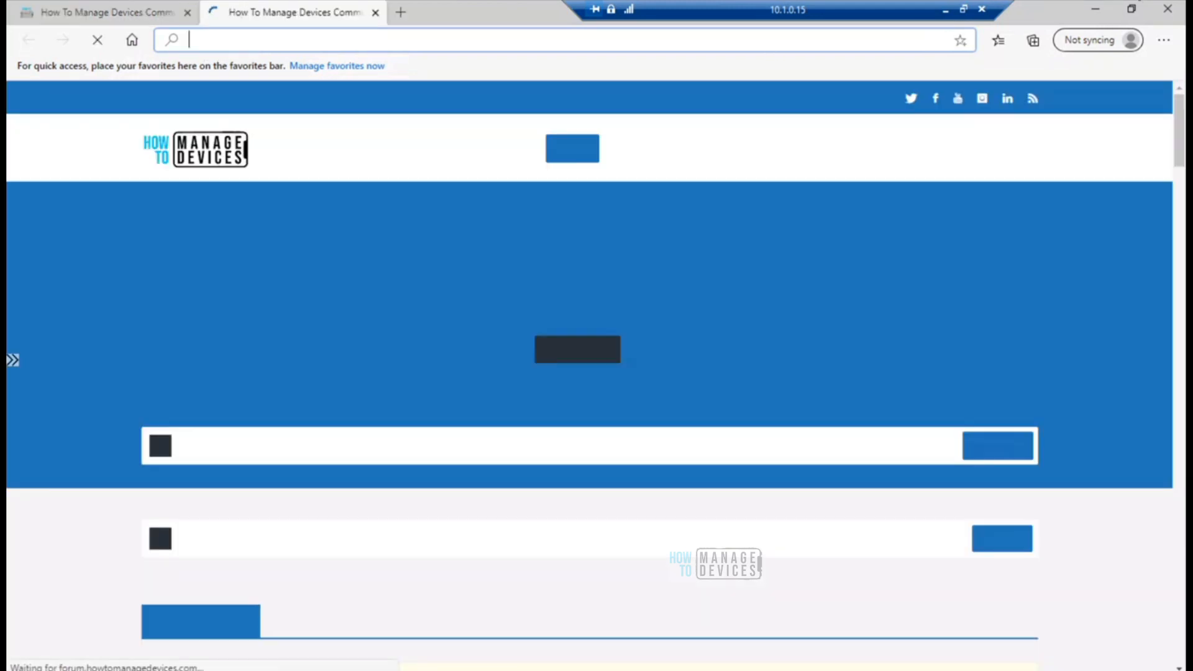
{"action": "left_click", "coordinate": [1171, 10]}
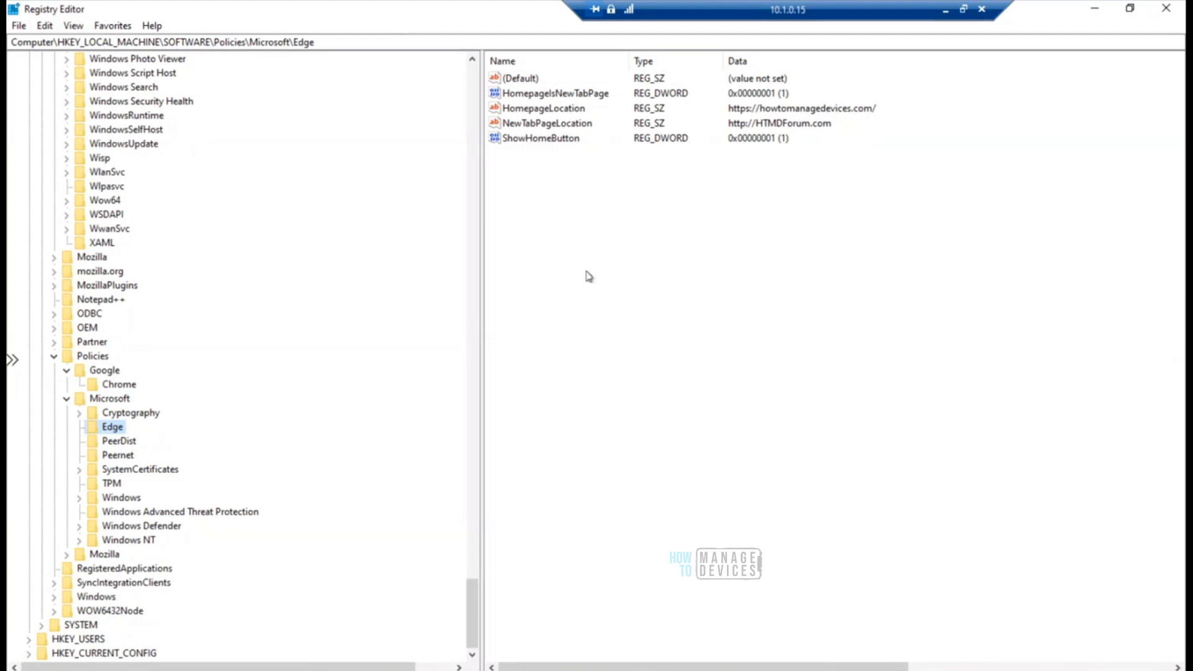
{"action": "left_click", "coordinate": [577, 125]}
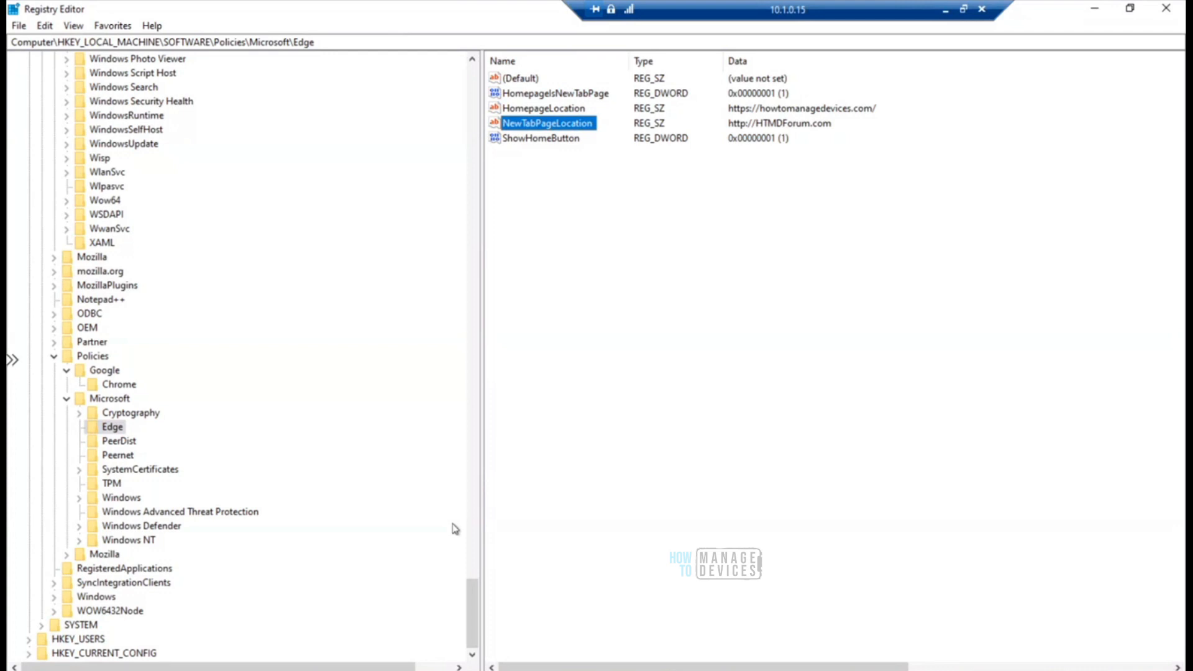
Return to the Endpoint Manager admin center, open the profile's configuration settings for editing and expand Computer Configuration.
{"action": "left_click", "coordinate": [946, 15]}
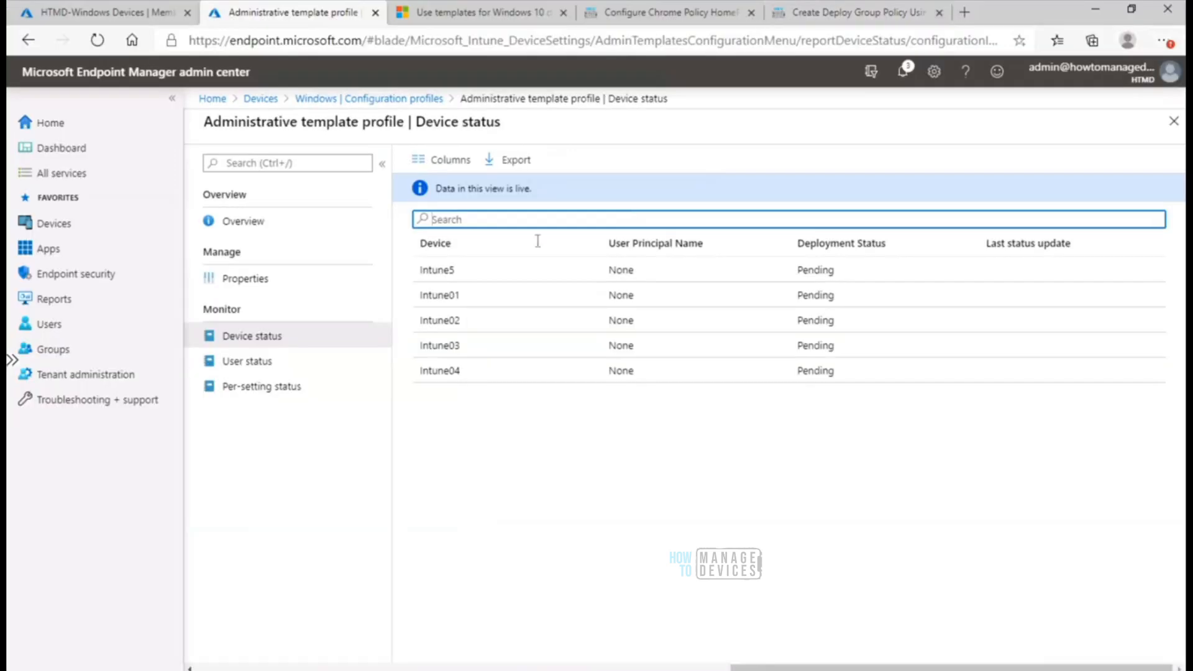
{"action": "left_click", "coordinate": [256, 278]}
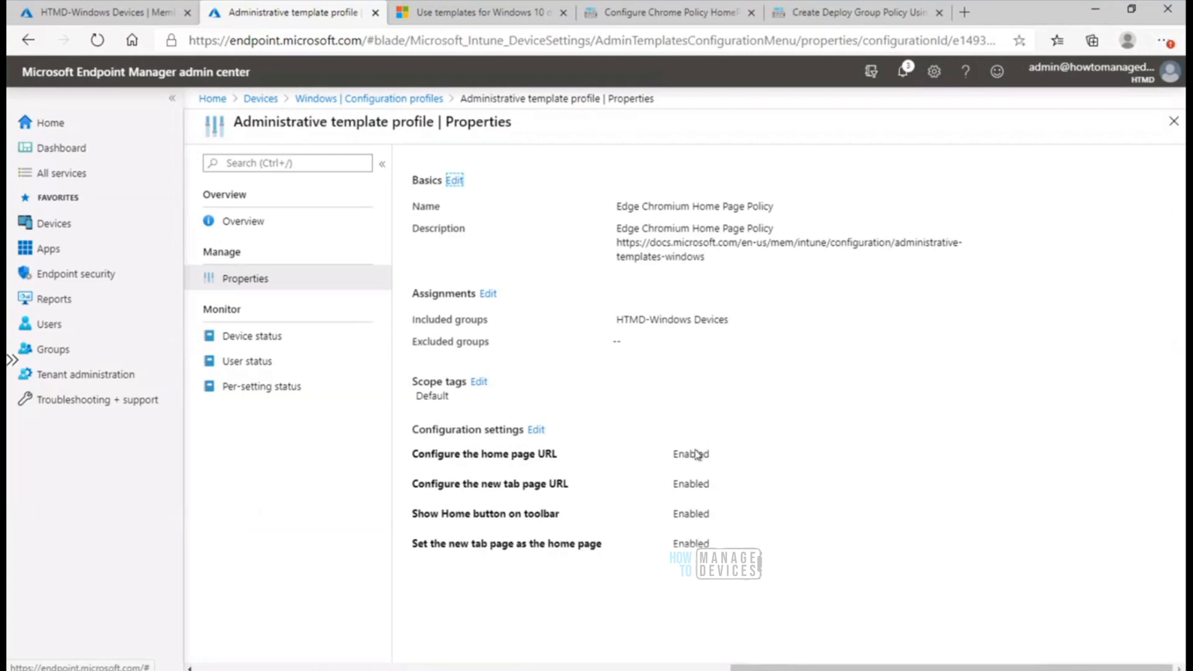
{"action": "left_click", "coordinate": [538, 430]}
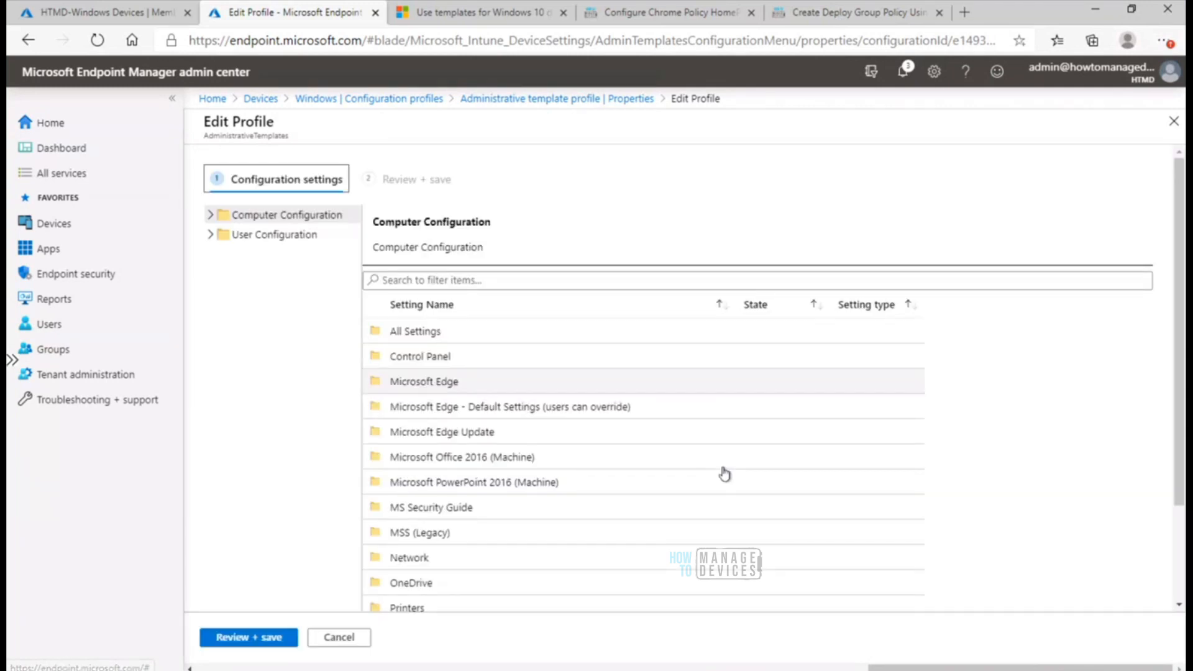
{"action": "left_click", "coordinate": [211, 215]}
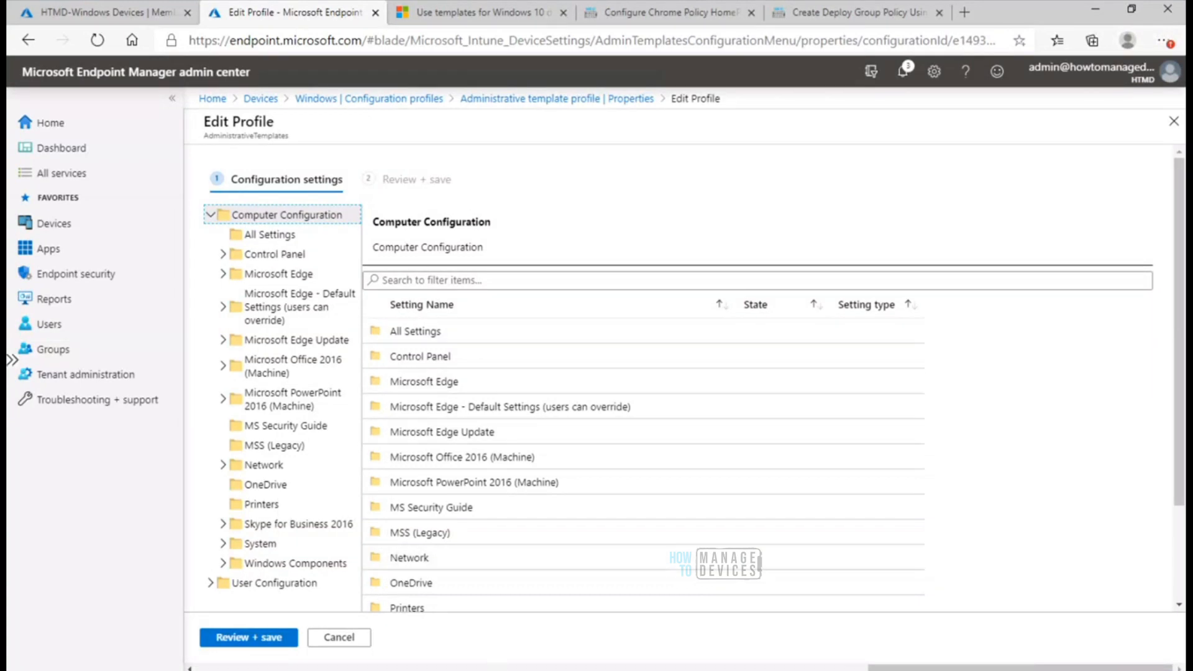
Check the Edge policy values in Registry Editor on the Azure AD Joined device and return to the admin center.
{"action": "left_click", "coordinate": [680, 670]}
{"action": "left_click", "coordinate": [611, 617]}
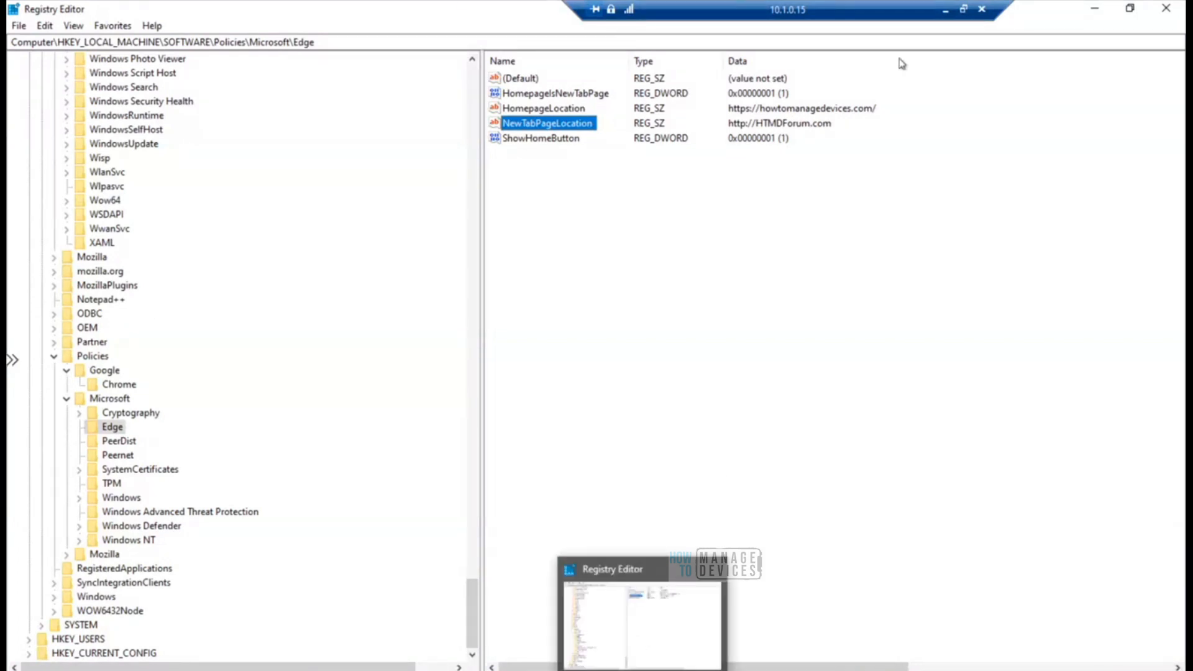
{"action": "left_click", "coordinate": [947, 11]}
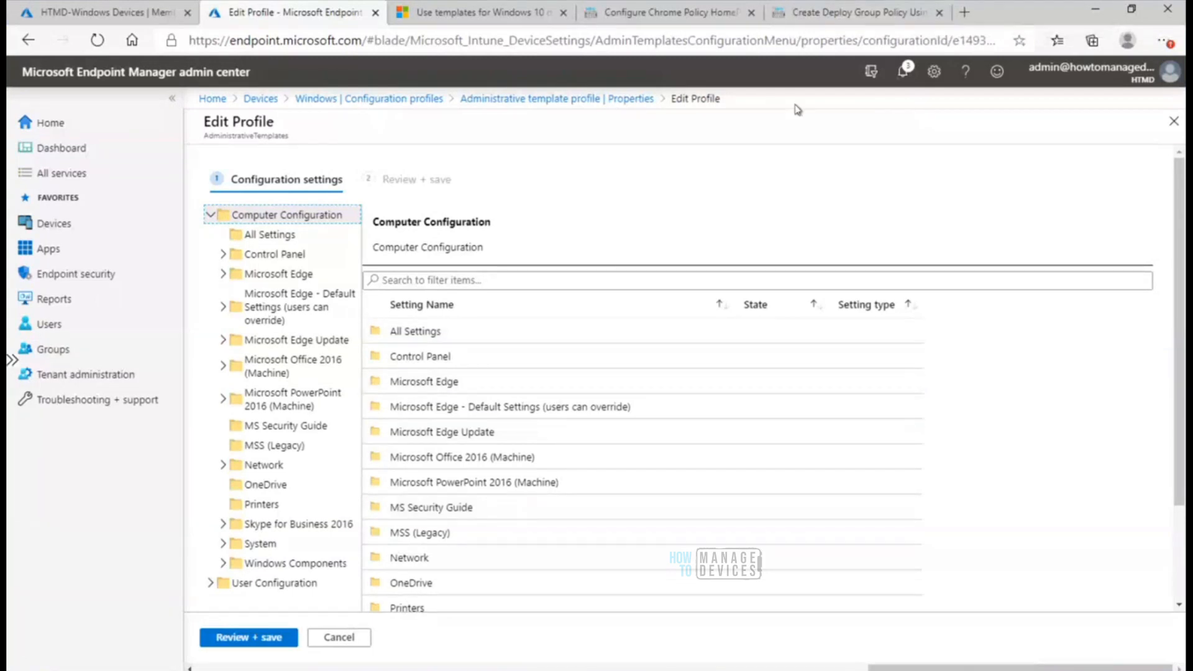
{"action": "left_click", "coordinate": [965, 12]}
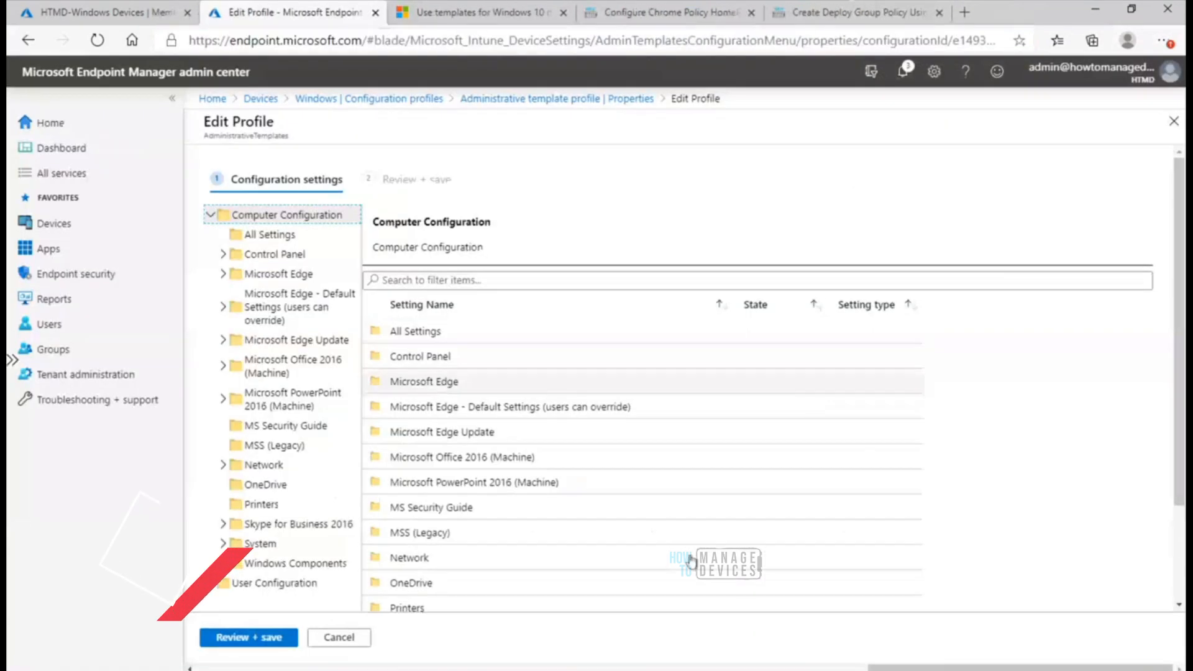
Switch to Edge on the Azure AD Joined device, try to paste the copied content into the address bar and select it.
{"action": "mouse_move", "coordinate": [682, 670]}
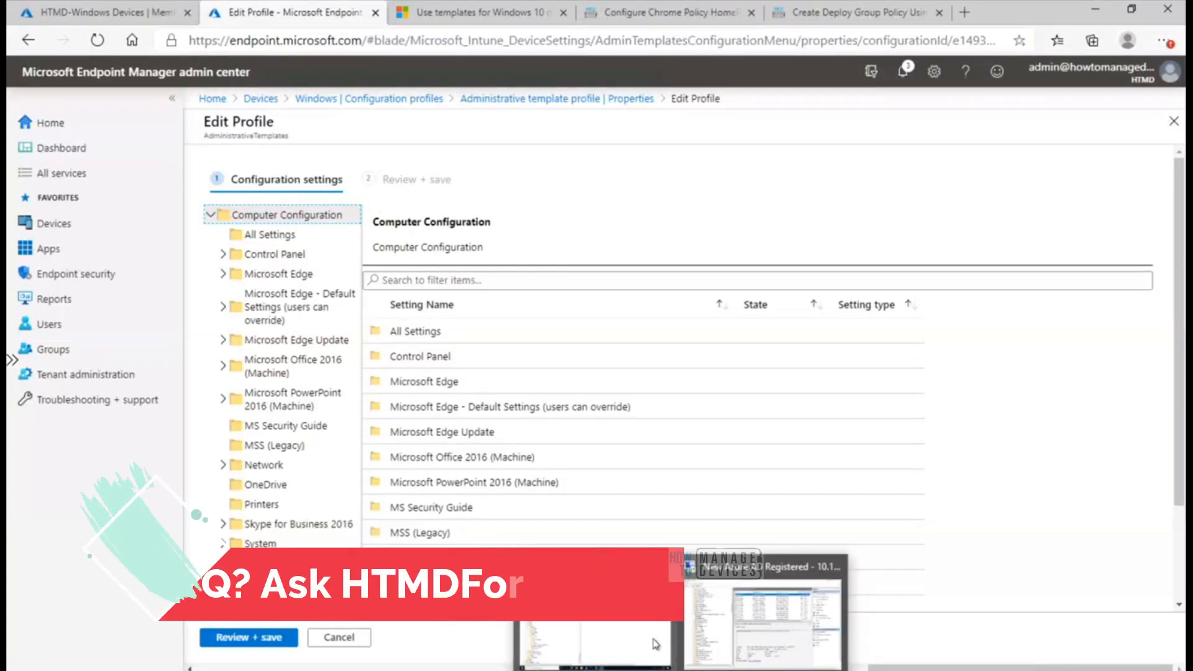
{"action": "mouse_move", "coordinate": [655, 644]}
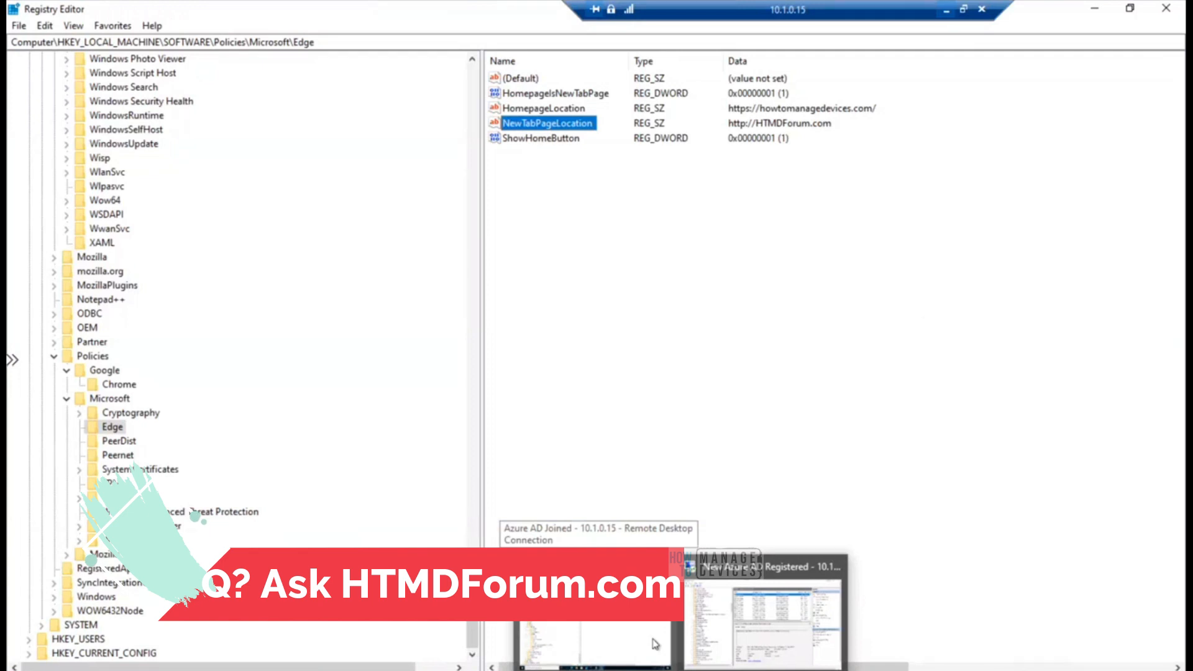
{"action": "left_click", "coordinate": [656, 644]}
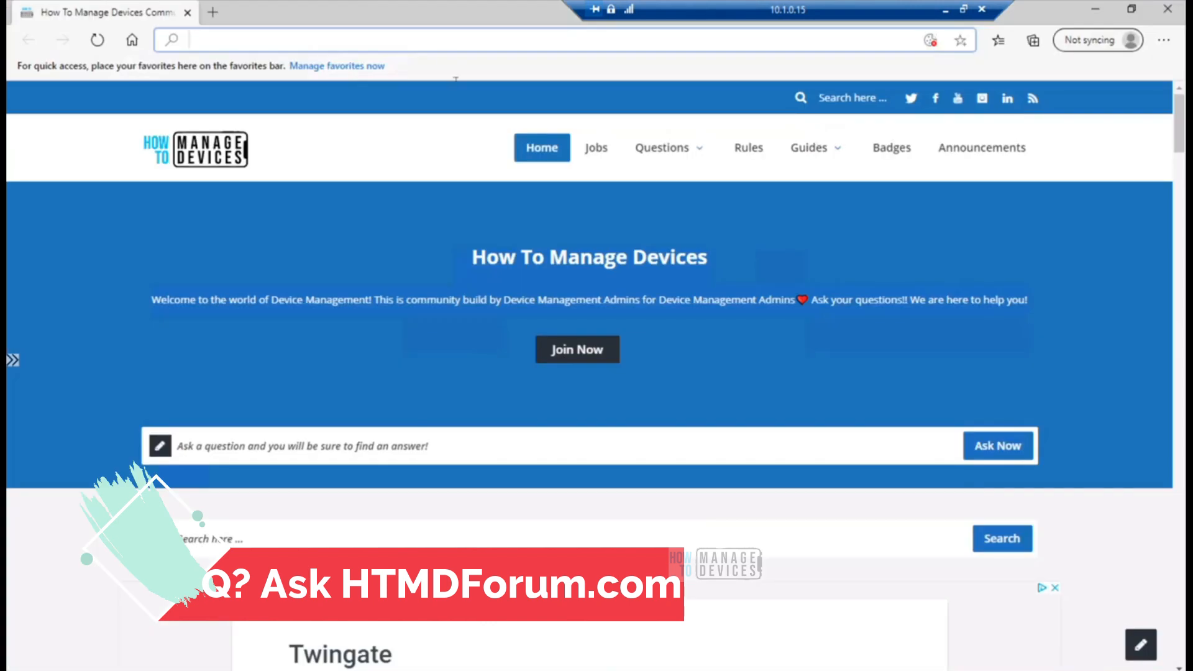
{"action": "type", "text": "Your organization doesn't allow you to use work content with this application"}
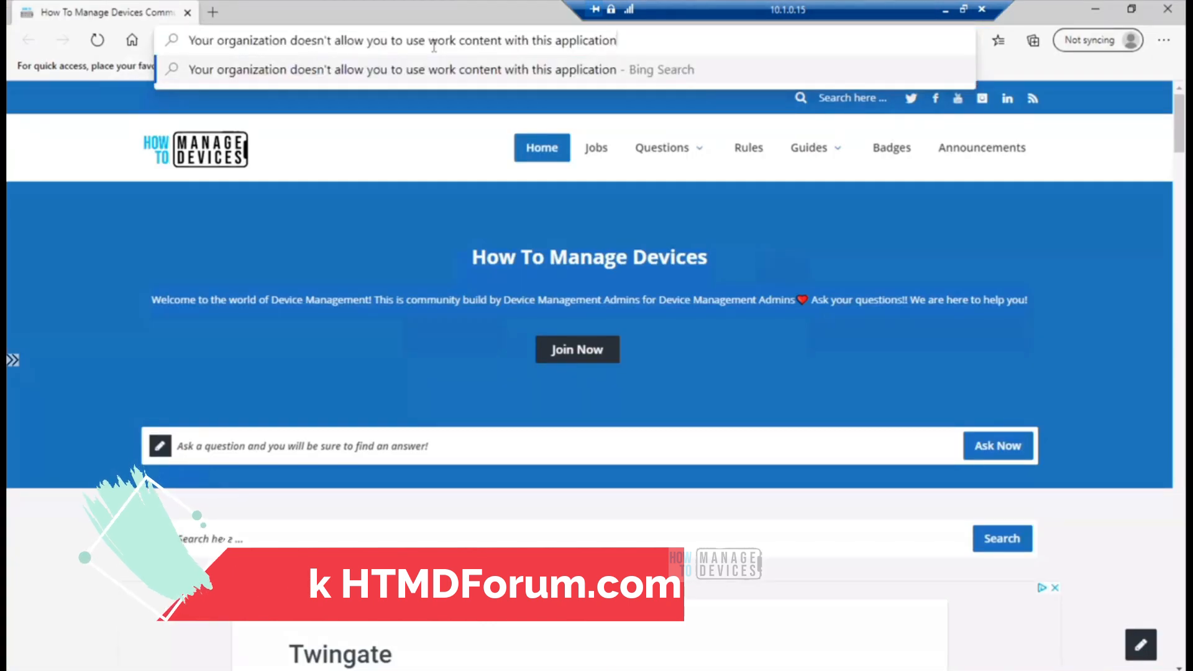
{"action": "left_click_drag", "start_coordinate": [733, 38], "coordinate": [187, 40]}
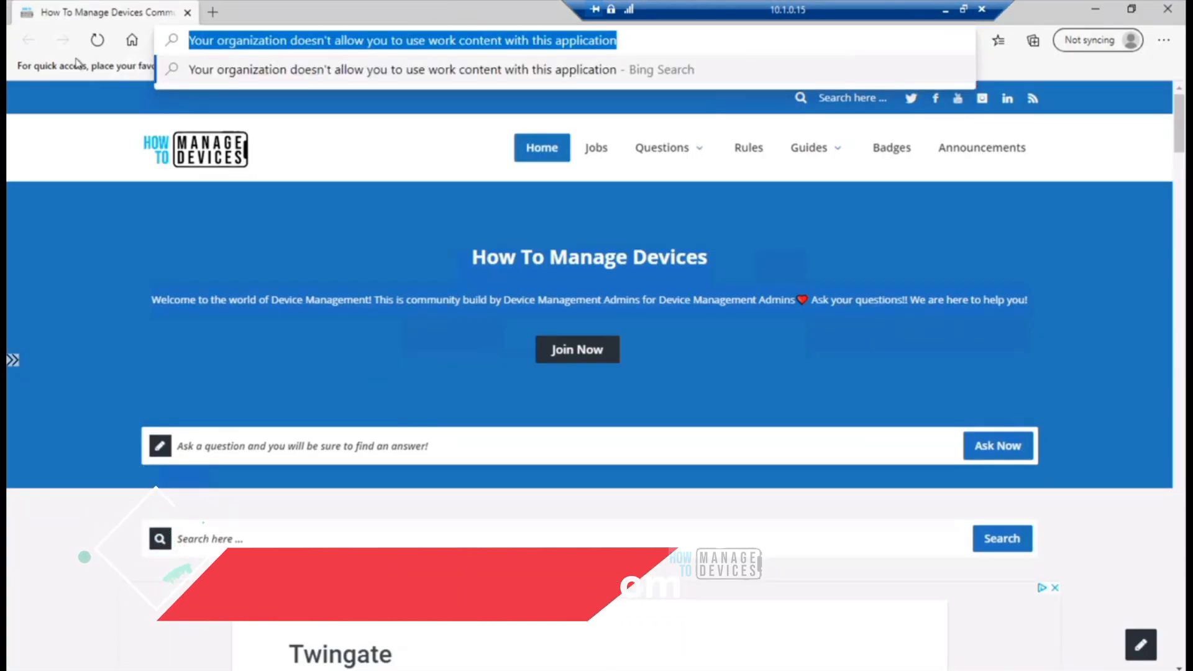
Open the management info of HTMD's Azure AD connection under Access work or school in Windows Settings and sync the device.
{"action": "left_click", "coordinate": [23, 670]}
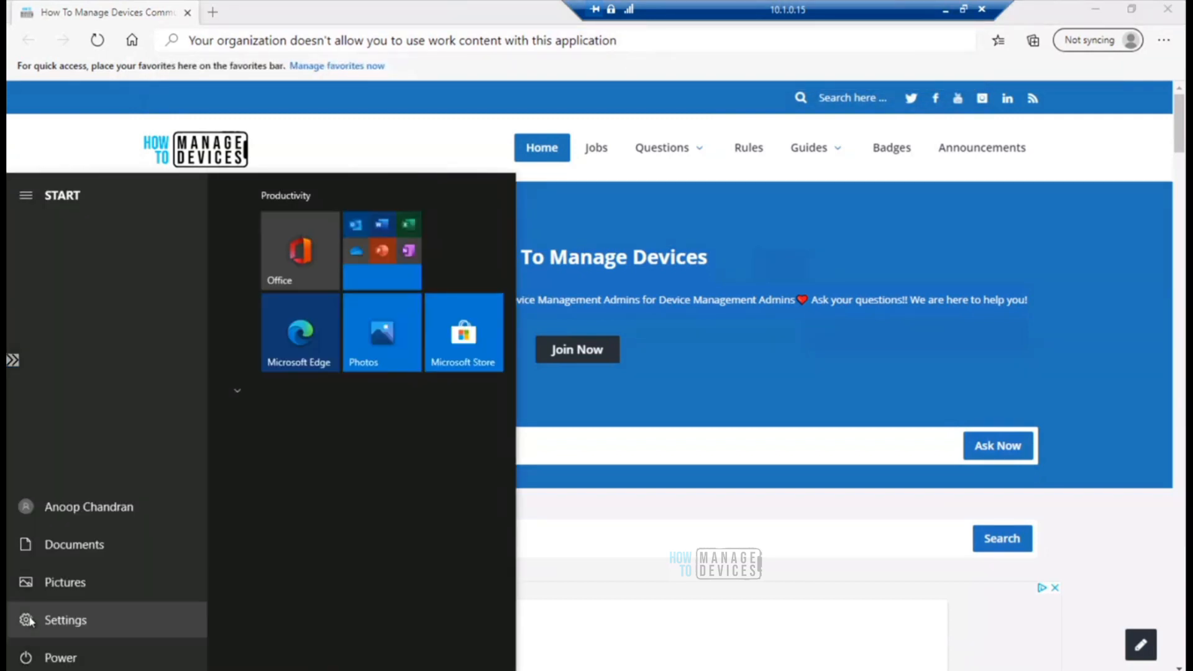
{"action": "left_click", "coordinate": [28, 621]}
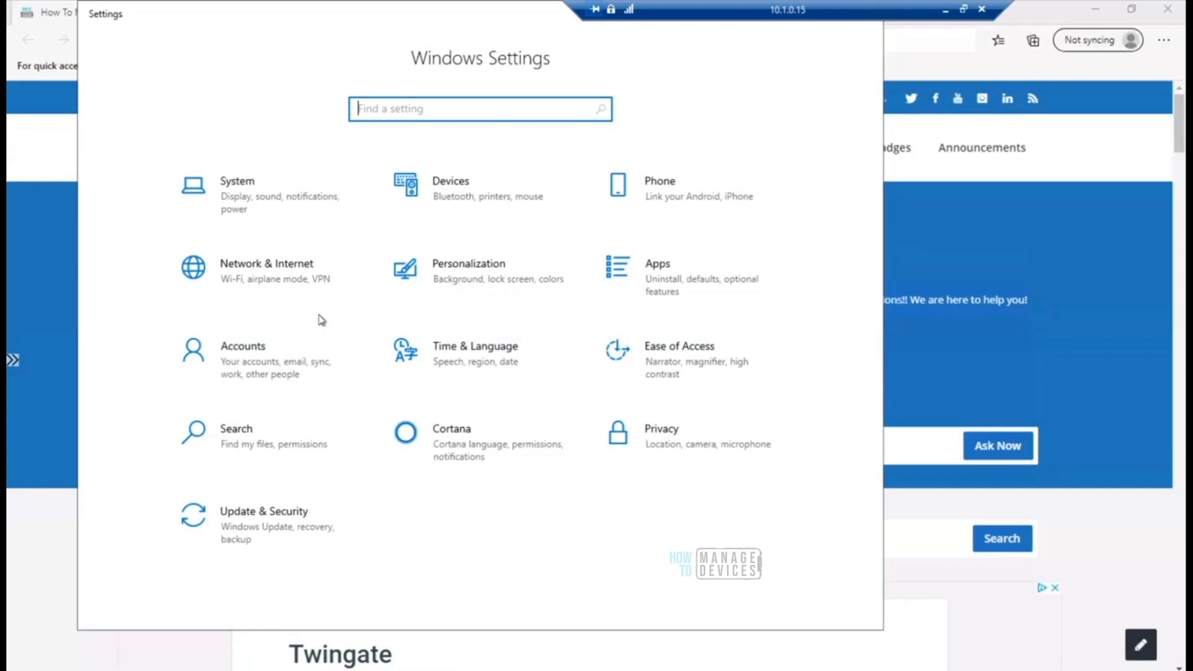
{"action": "left_click", "coordinate": [286, 359]}
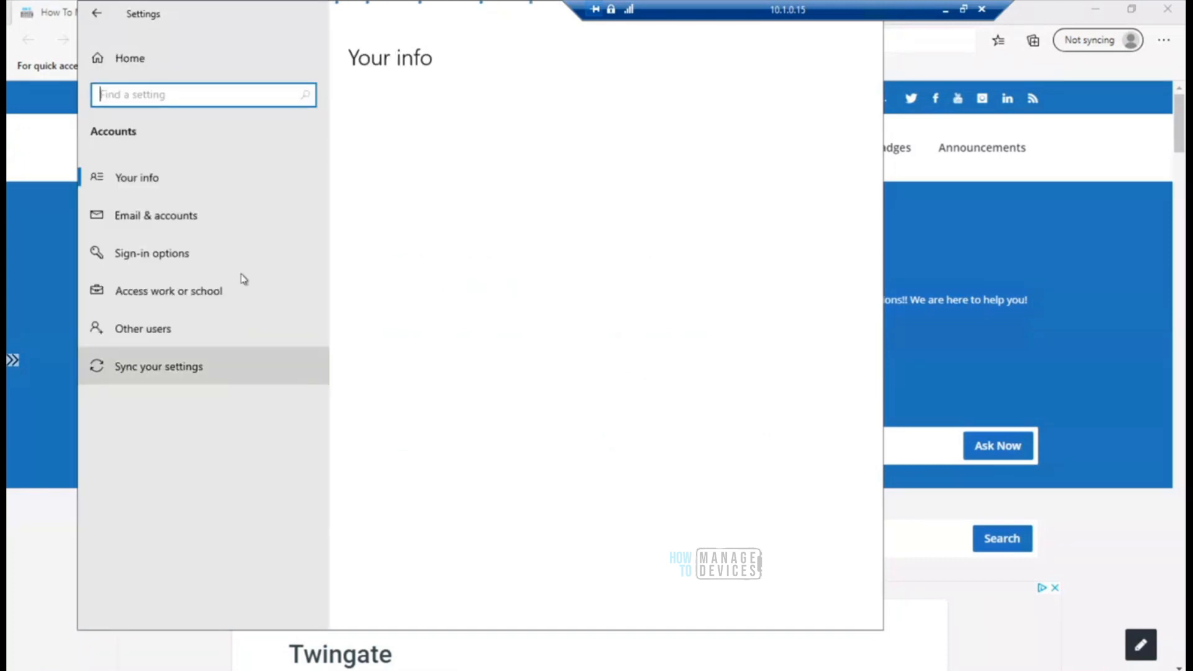
{"action": "left_click", "coordinate": [226, 293]}
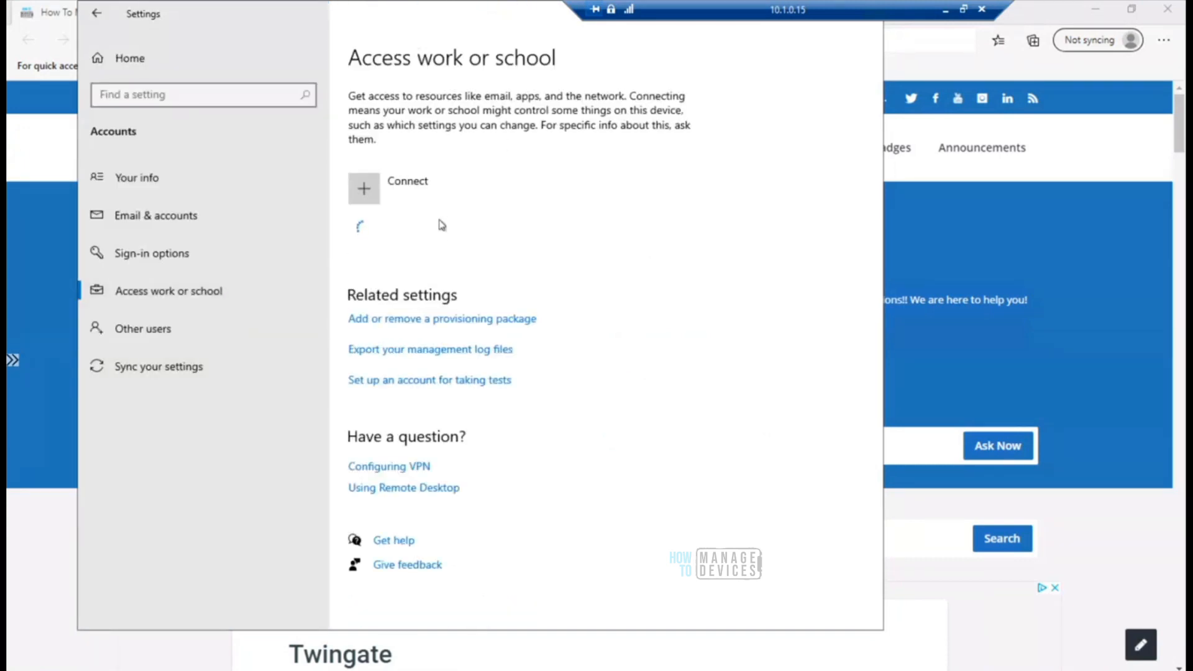
{"action": "left_click", "coordinate": [403, 230]}
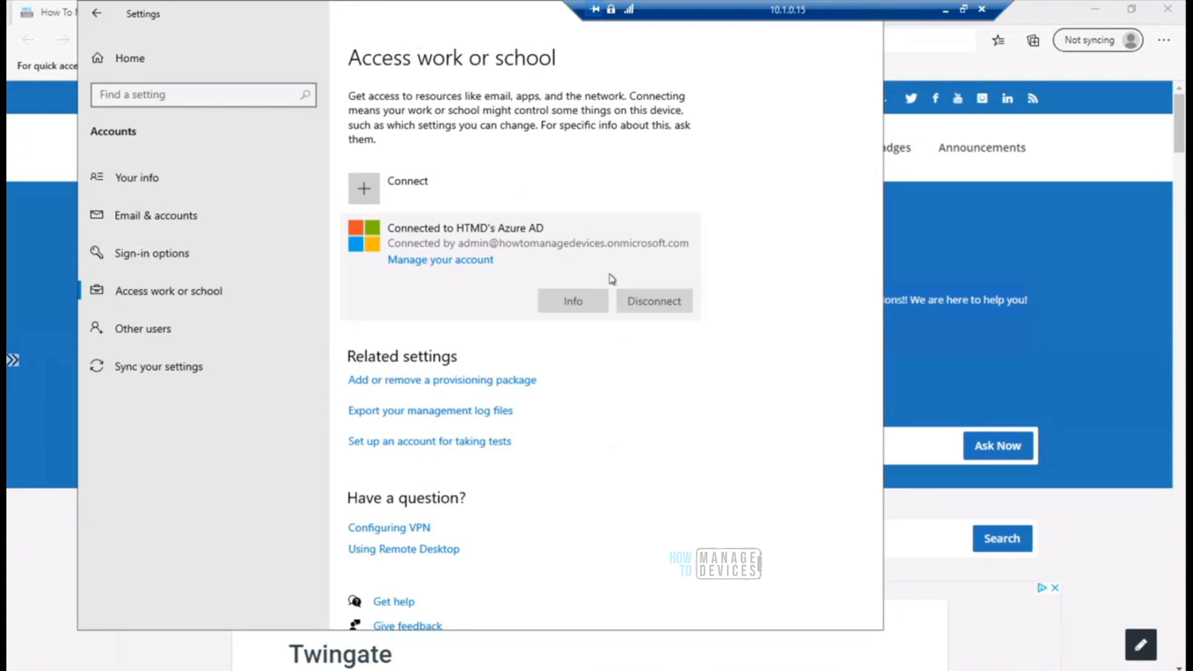
{"action": "left_click", "coordinate": [578, 303]}
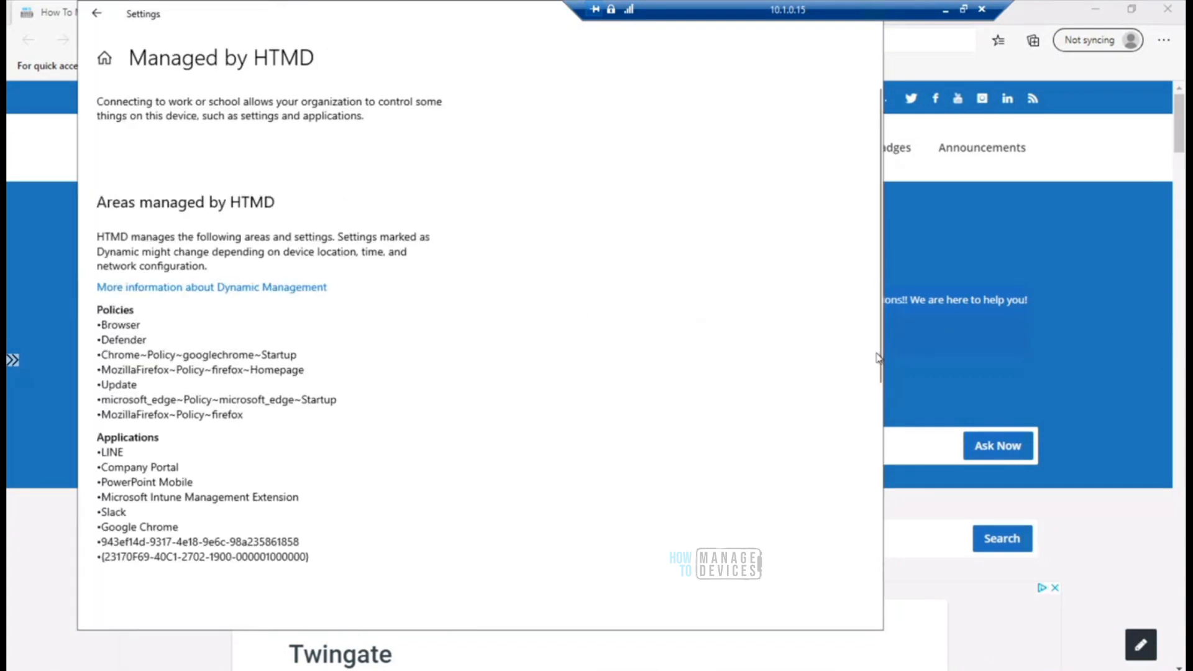
{"action": "scroll", "coordinate": [882, 363], "scroll_direction": "down", "scroll_amount": 6}
{"action": "left_click", "coordinate": [117, 430]}
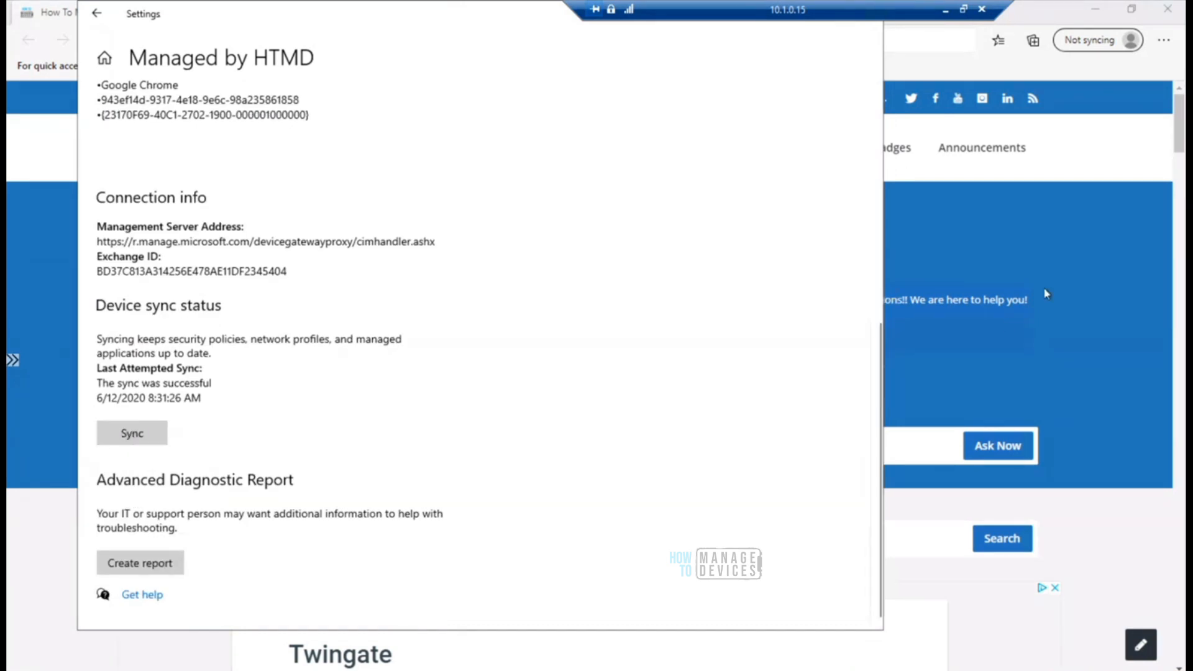
Return to Edge on the device and open its settings page.
{"action": "left_click", "coordinate": [1140, 117]}
{"action": "left_click", "coordinate": [1164, 41]}
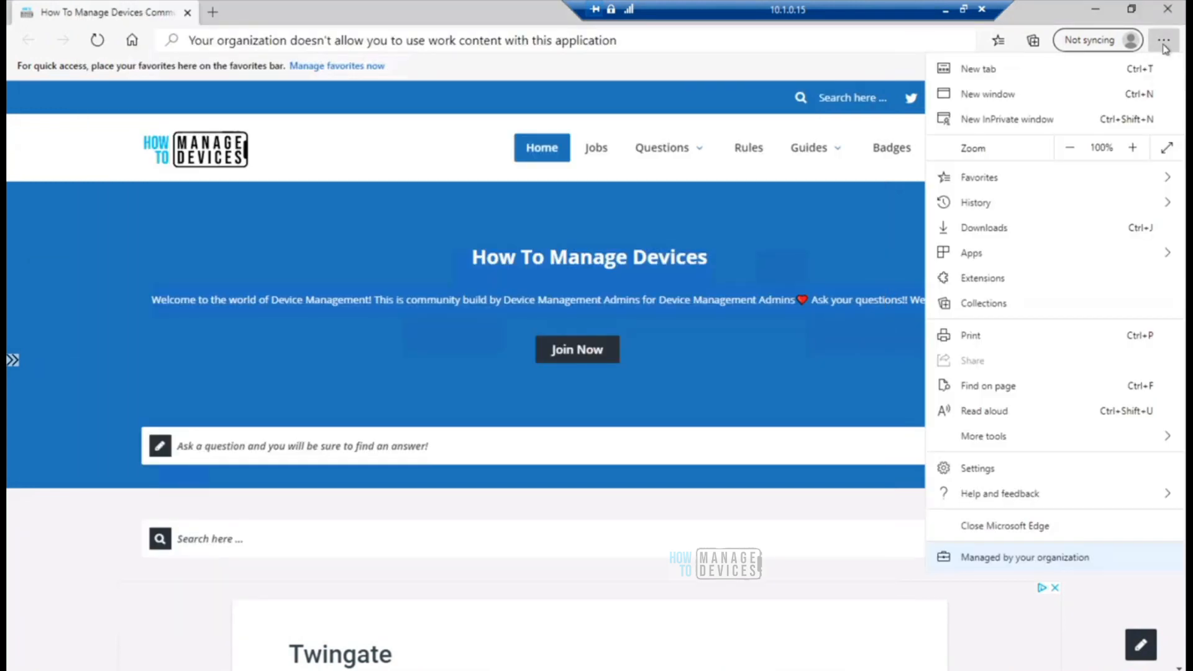
{"action": "left_click", "coordinate": [1005, 475]}
Change the address to edge://policy and open the page to view the policies applied to Edge.
{"action": "left_click", "coordinate": [387, 41]}
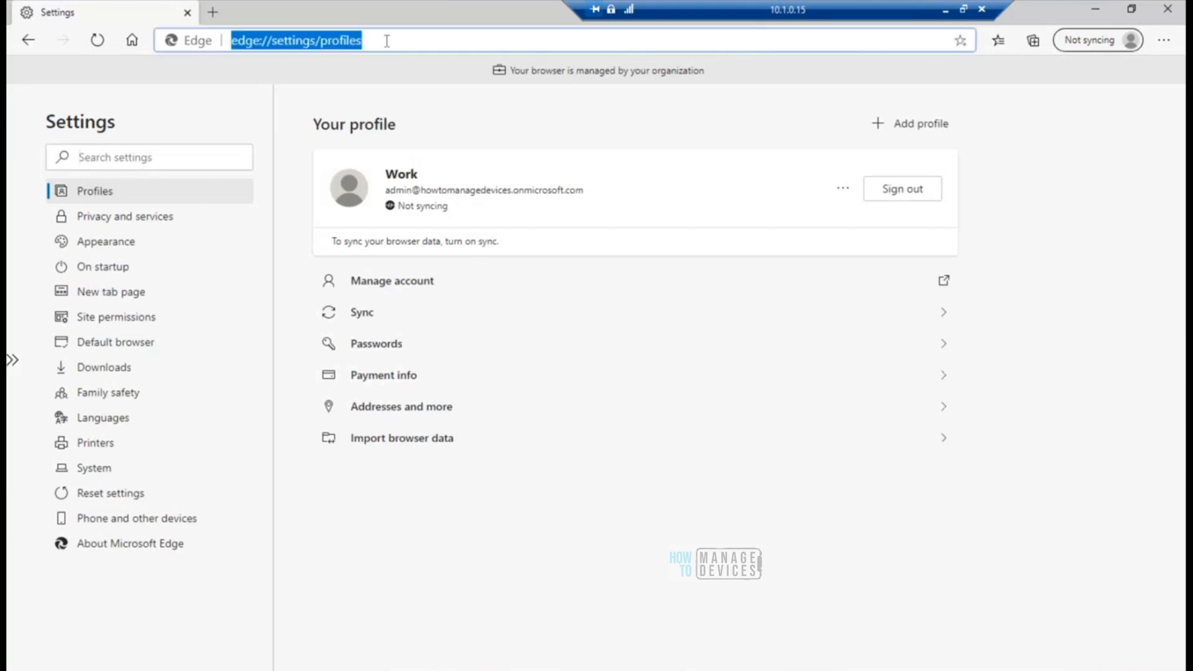
{"action": "left_click_drag", "start_coordinate": [387, 41], "coordinate": [271, 41]}
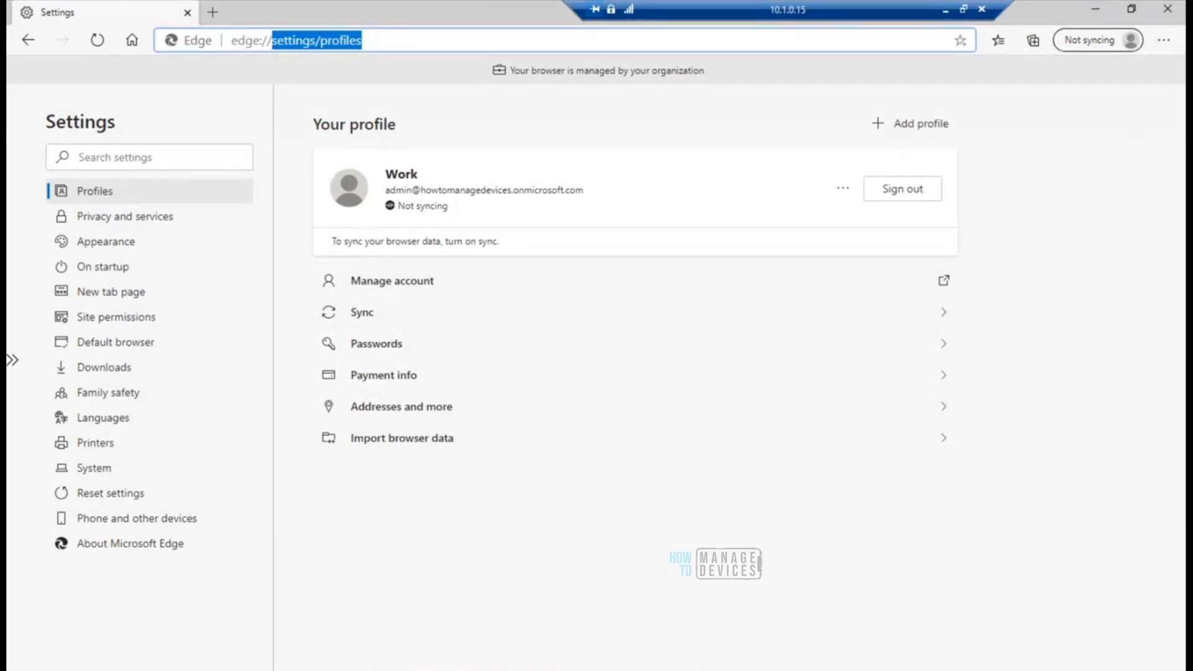
{"action": "key", "text": "BackSpace"}
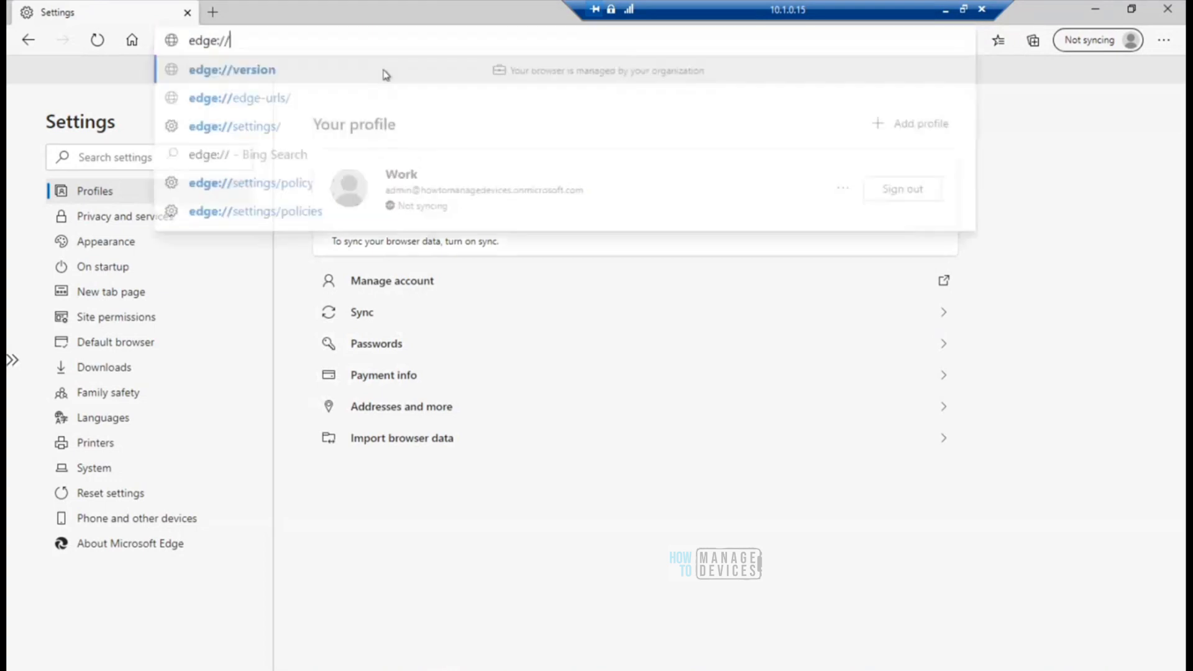
{"action": "type", "text": "poli"}
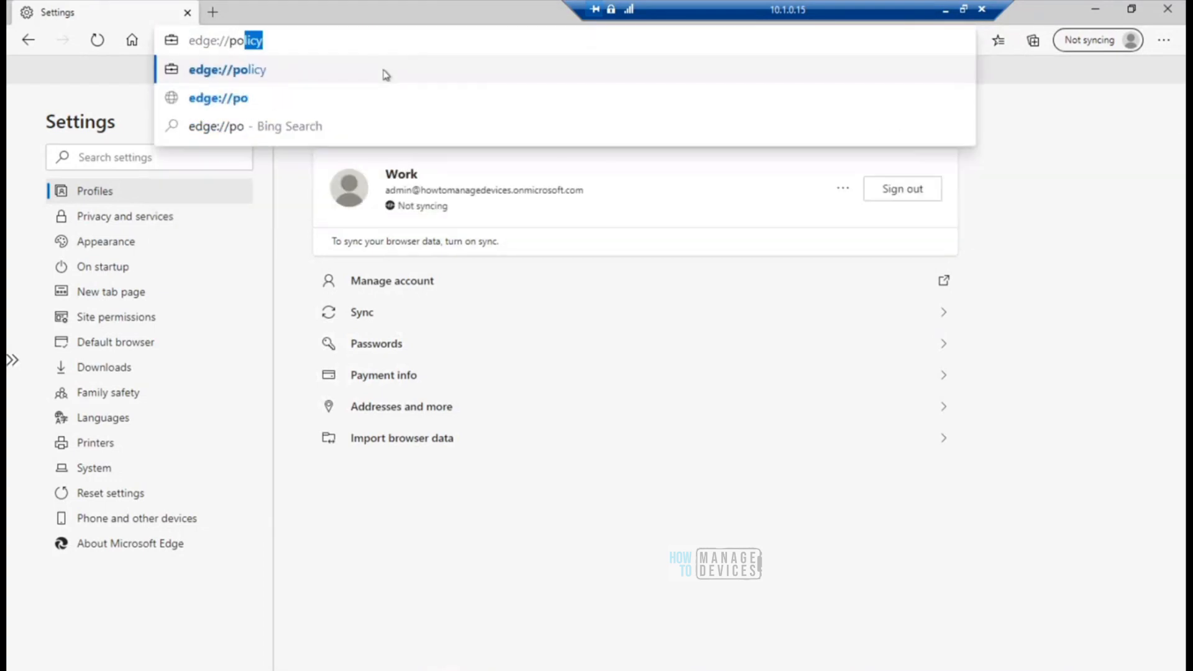
{"action": "type", "text": "cy"}
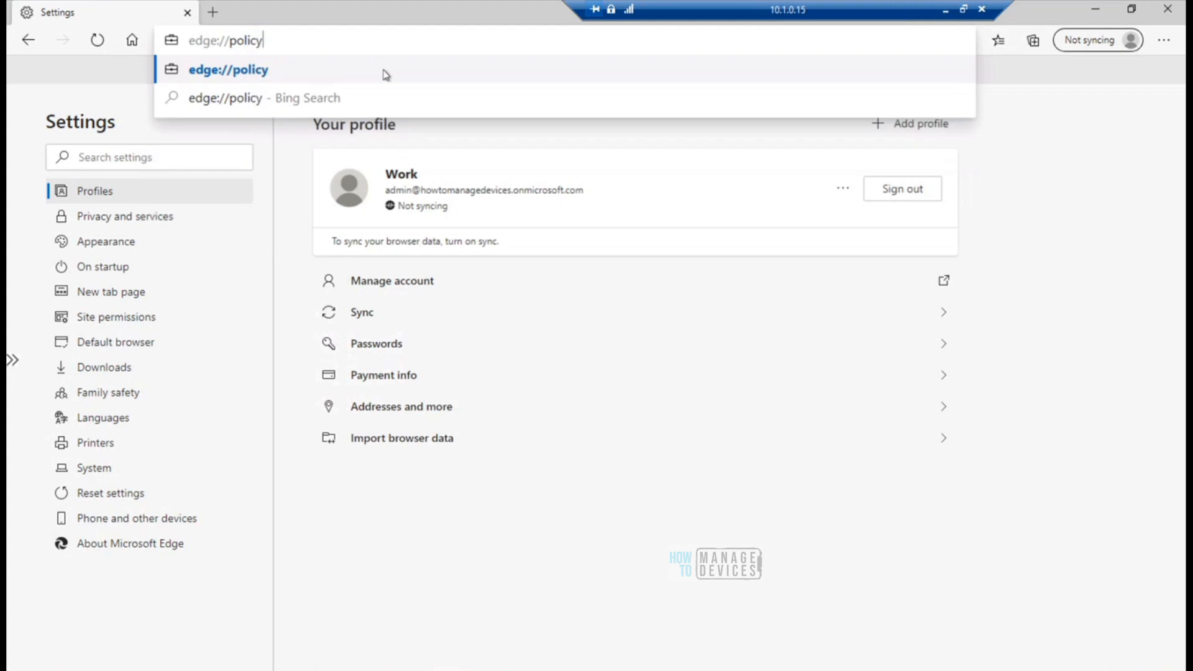
{"action": "key", "text": "Return"}
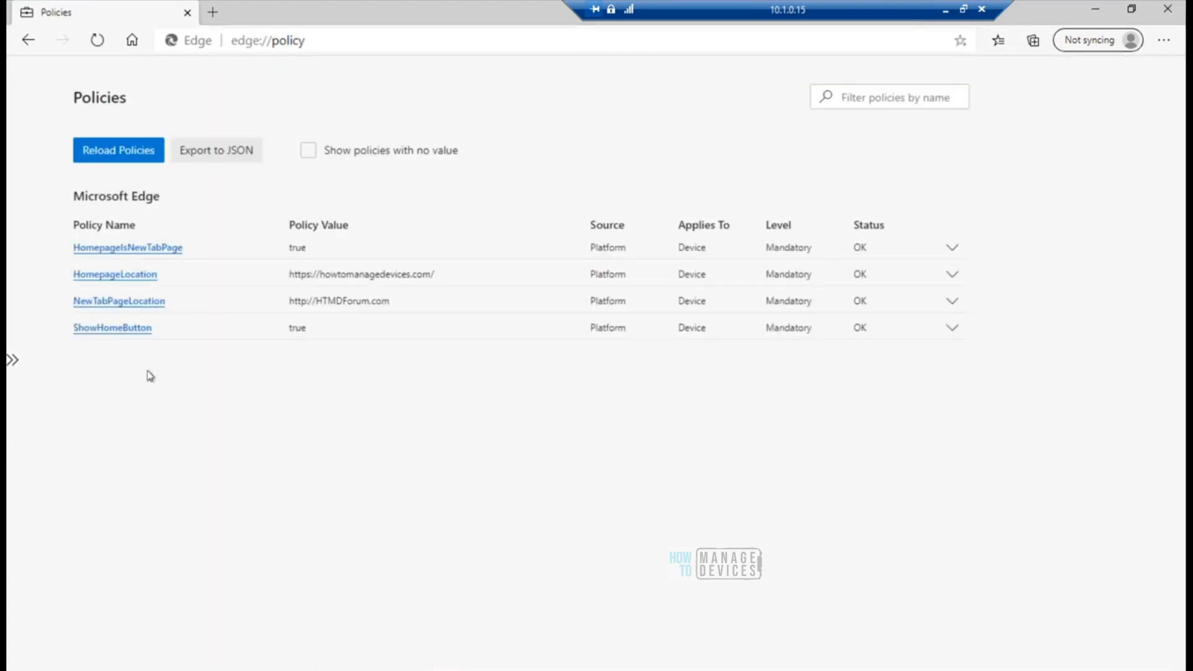